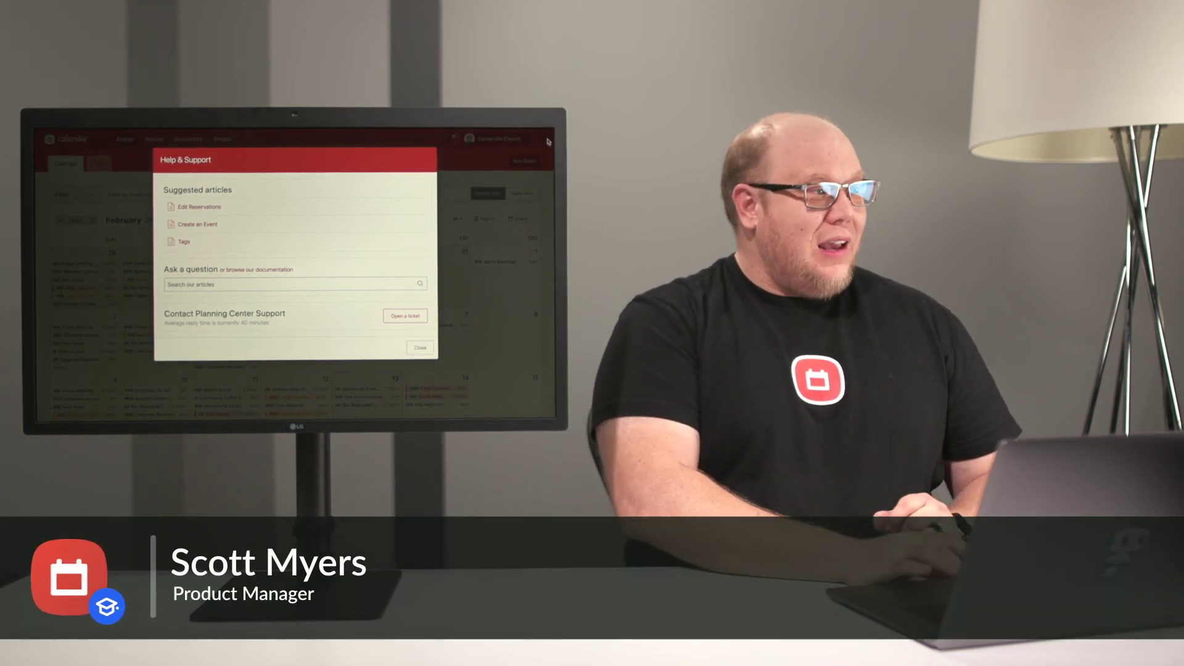
# - Close the Help & Support dialog to return to the February 2020 calendar
pyautogui.click(422, 348)
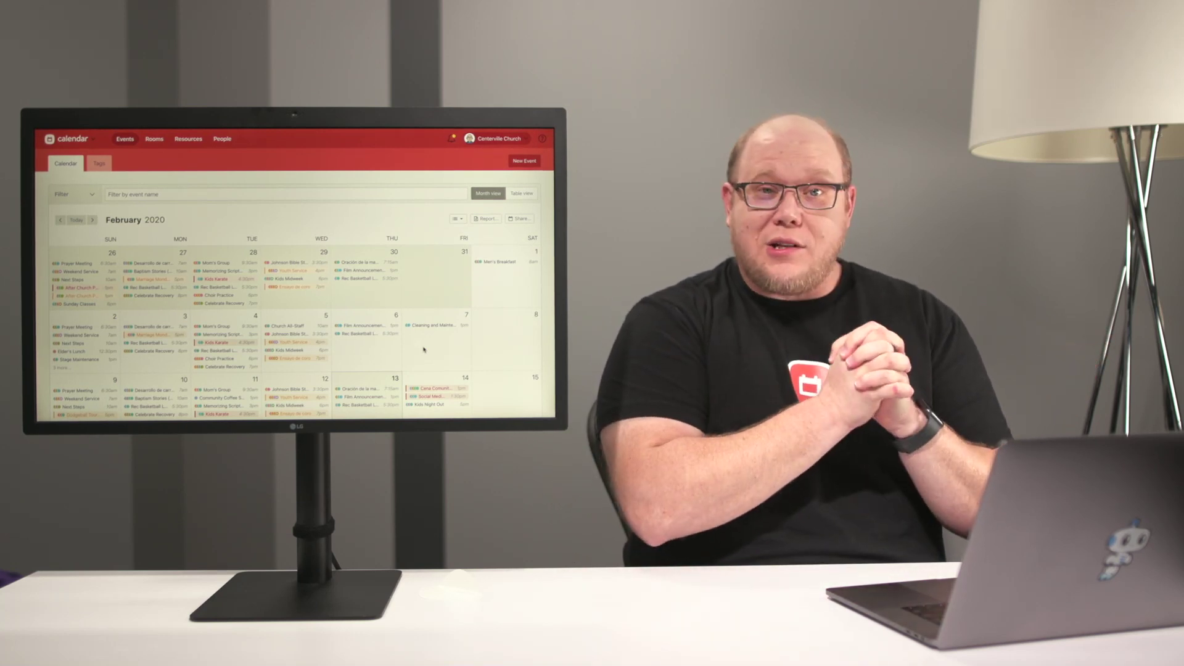
pyautogui.scroll(-1, 423, 349)
pyautogui.scroll(1, 424, 350)
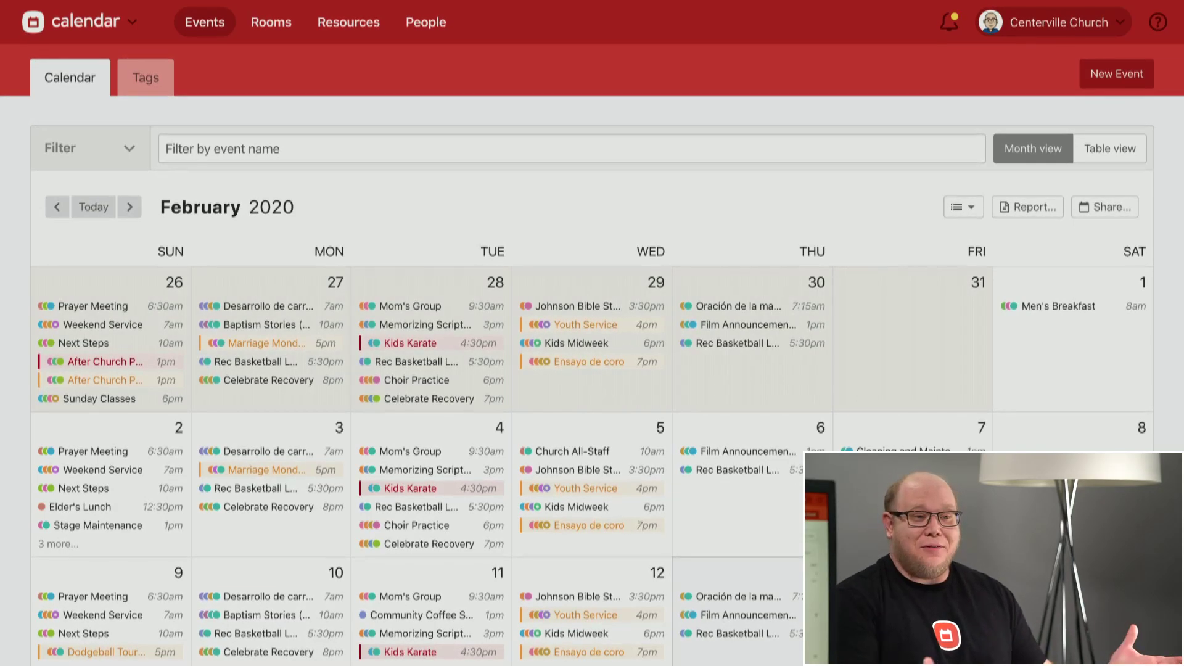
# - Start a new event on February 22, 2020, name it Community Concert and keep the preselected owner
pyautogui.scroll(-1, 592, 333)
pyautogui.scroll(-3, 592, 333)
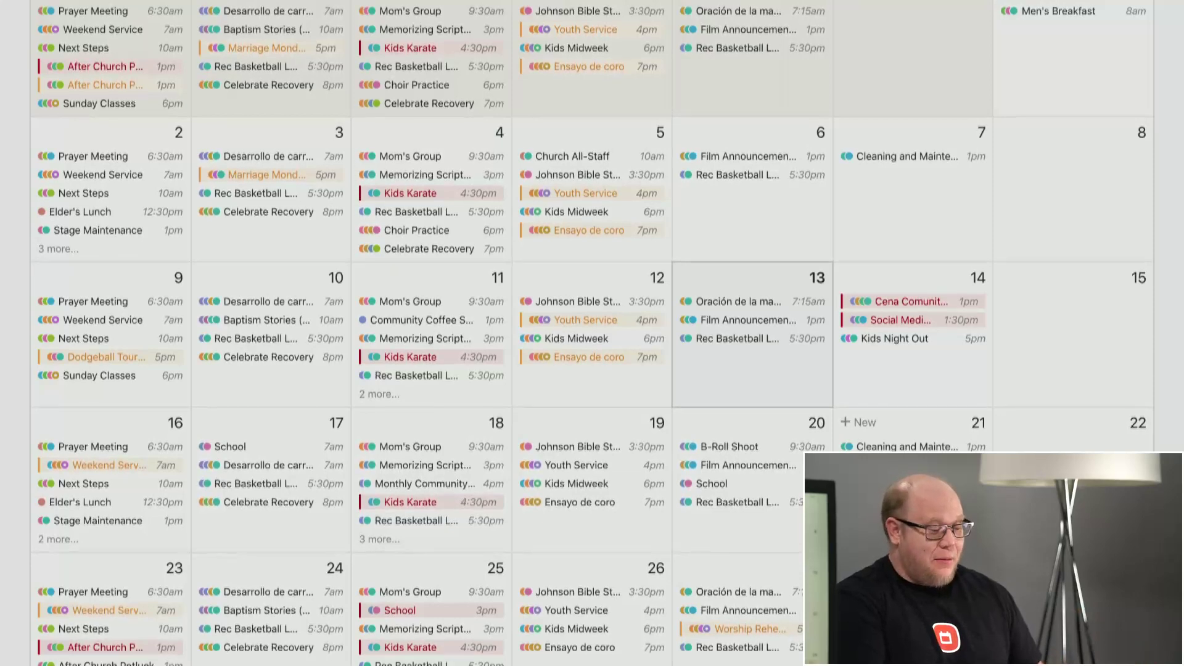
pyautogui.scroll(-1, 1070, 412)
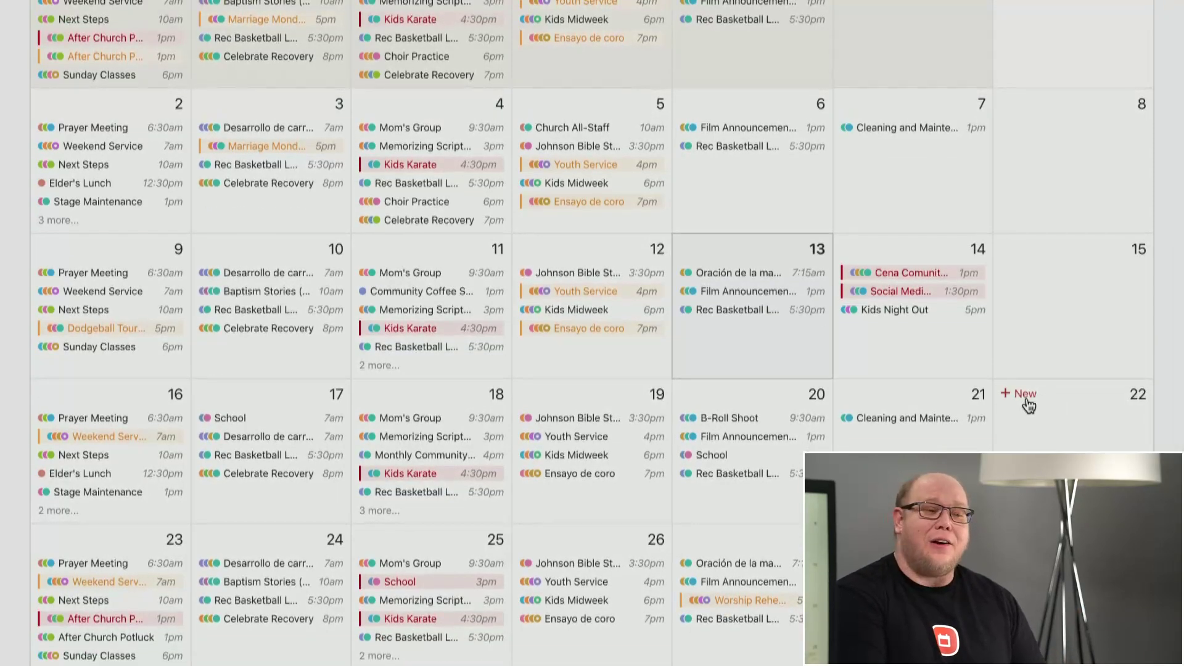
pyautogui.click(1023, 395)
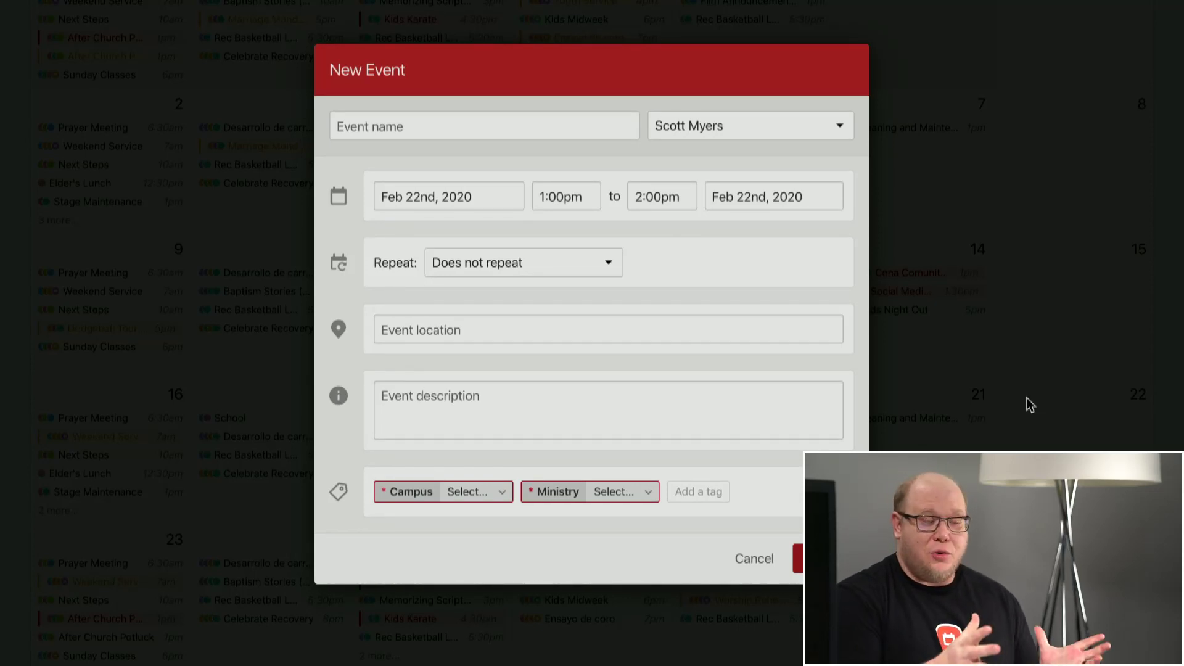
pyautogui.click(500, 128)
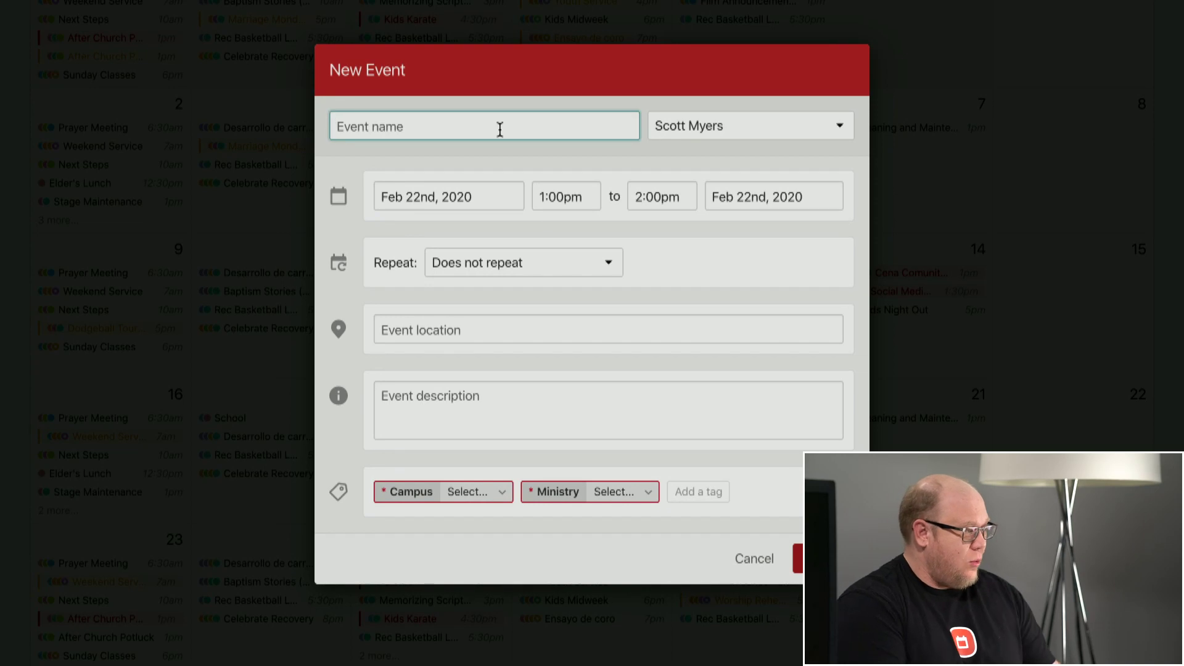
pyautogui.write('Community Concert')
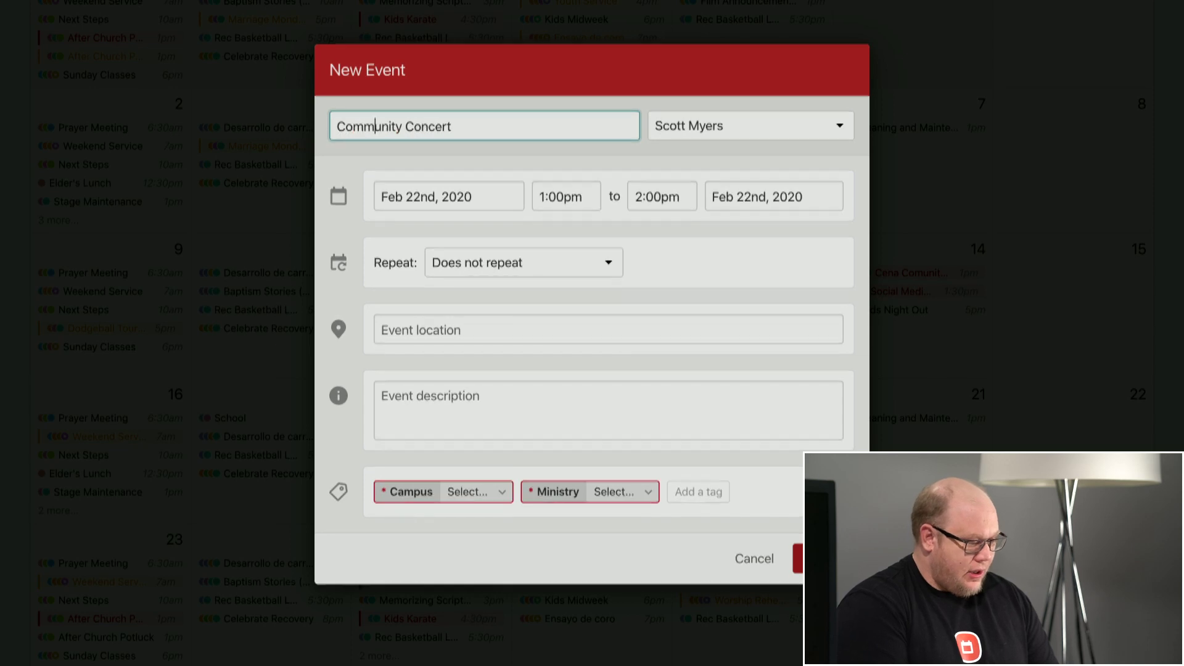
pyautogui.click(762, 132)
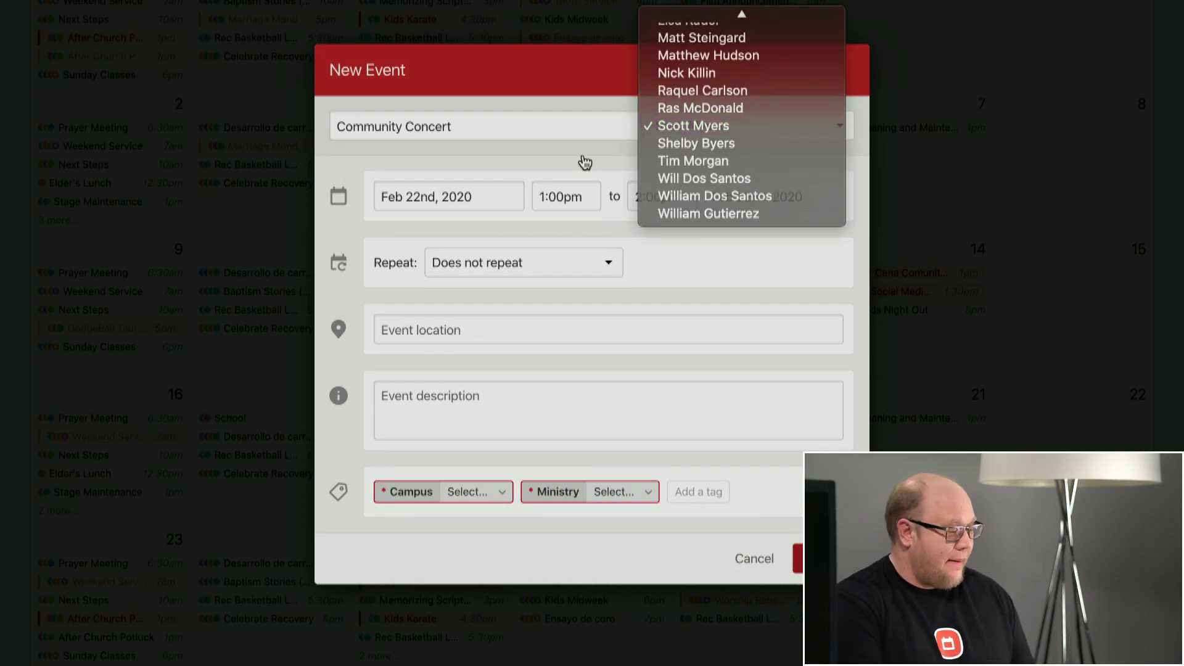
pyautogui.click(760, 127)
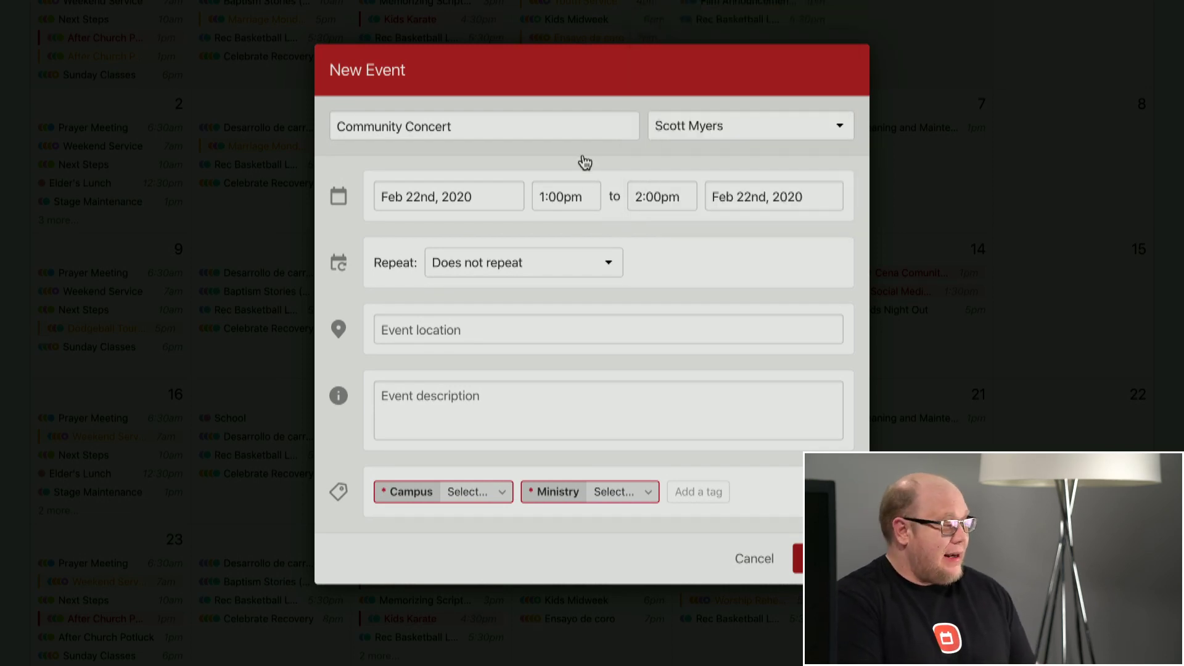
# - Set the event's start time to 6:00pm and its end time to 8:00pm
pyautogui.click(567, 198)
pyautogui.scroll(-4, 558, 308)
pyautogui.scroll(-2, 561, 307)
pyautogui.scroll(2, 570, 283)
pyautogui.click(581, 263)
pyautogui.click(663, 192)
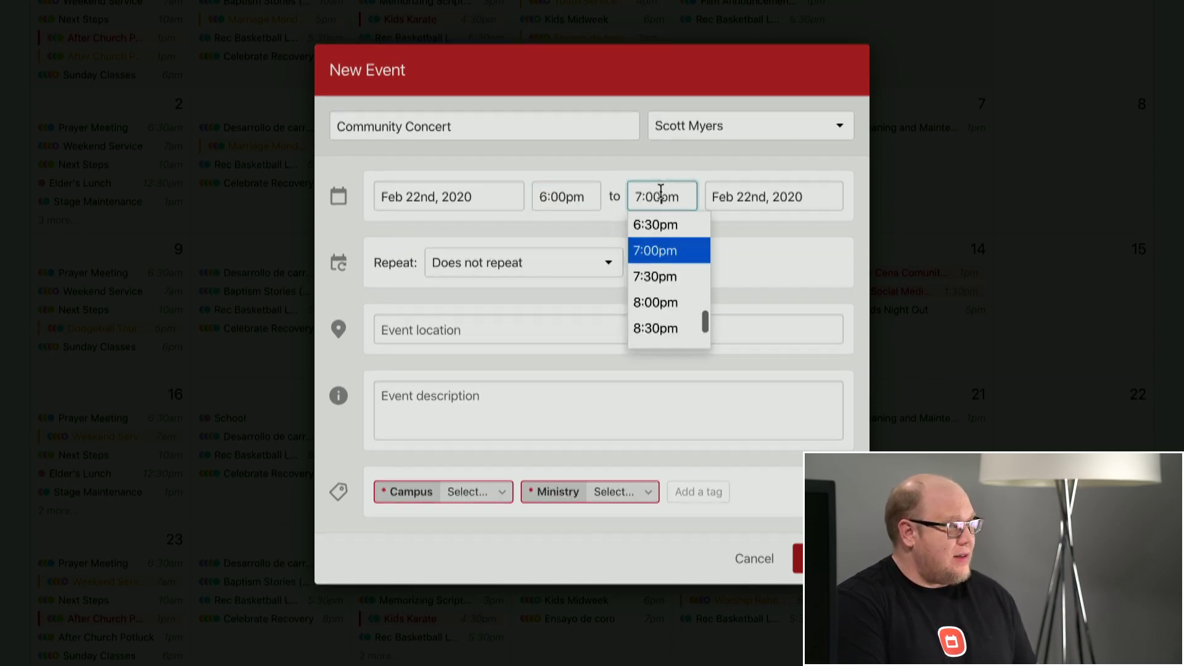
pyautogui.write('8p')
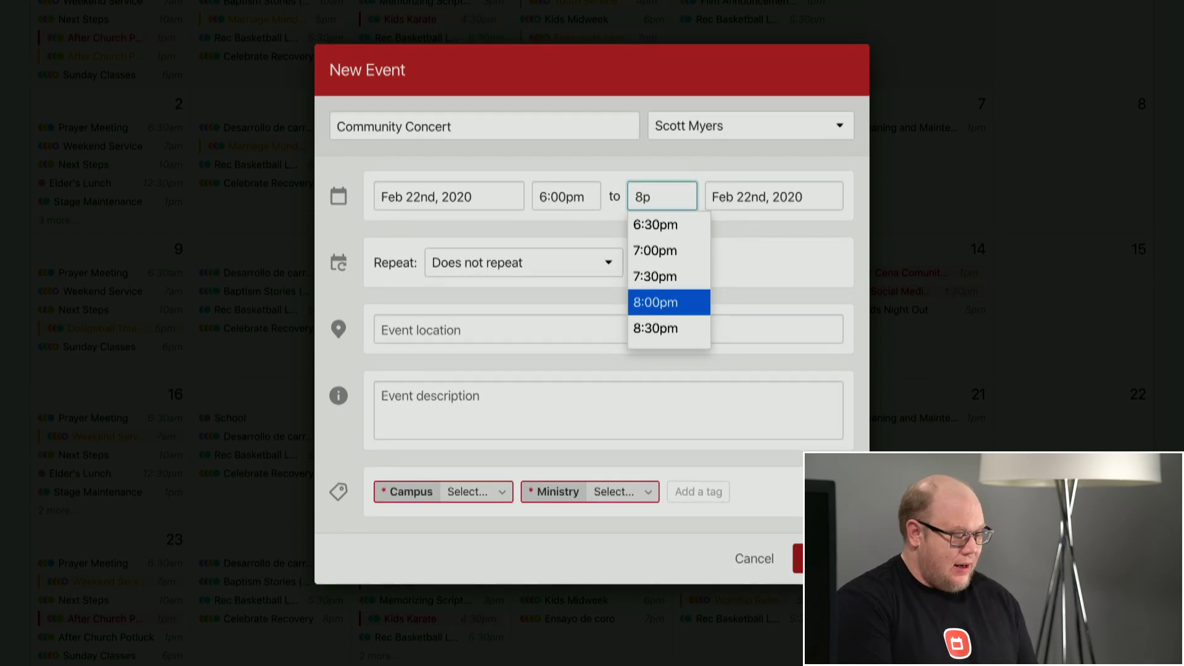
pyautogui.press('Tab')
pyautogui.click(661, 254)
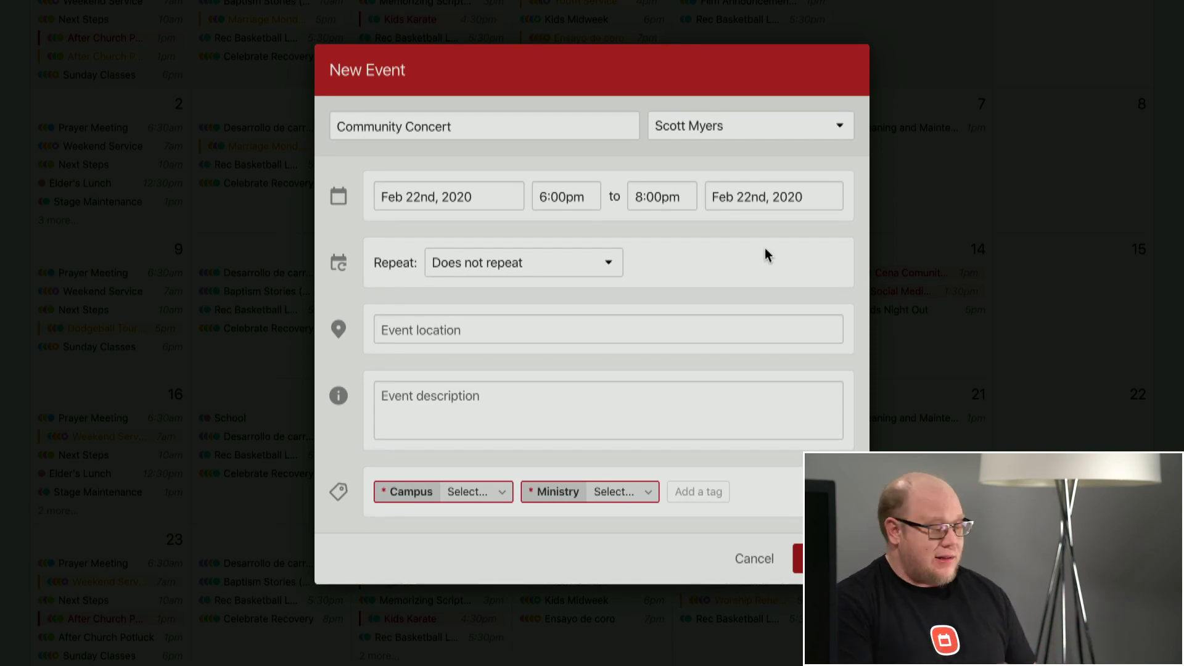
# - Review the repeat options, leaving Does not repeat, and set the event location to South Campus, Gym
pyautogui.click(604, 270)
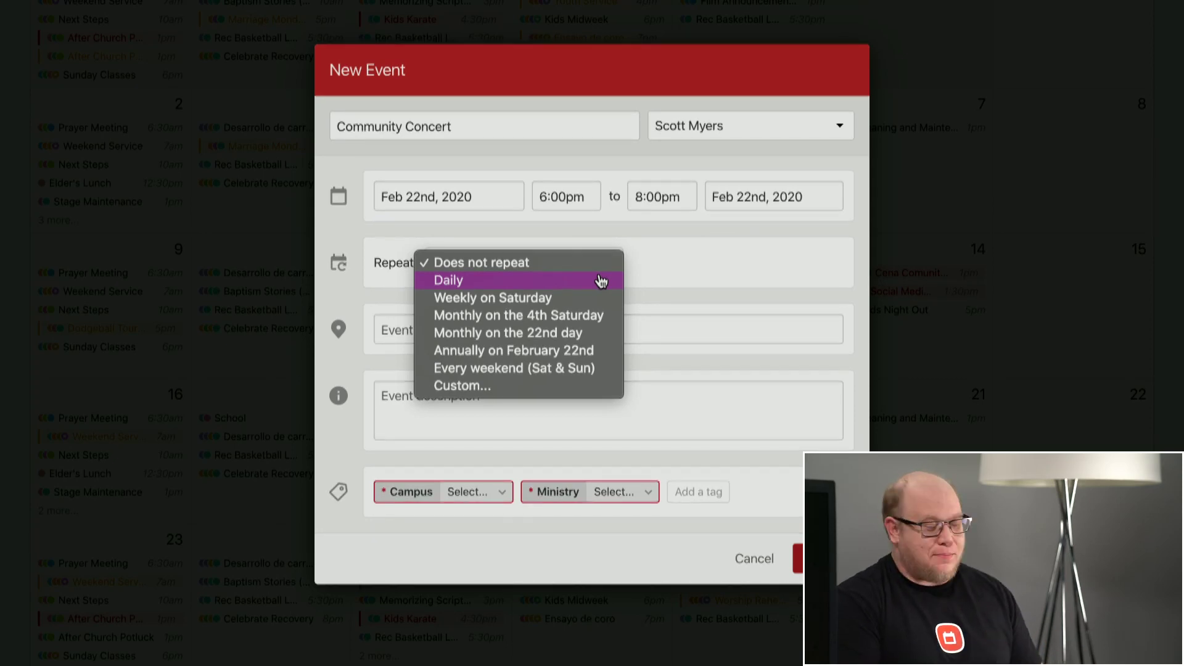
pyautogui.click(654, 283)
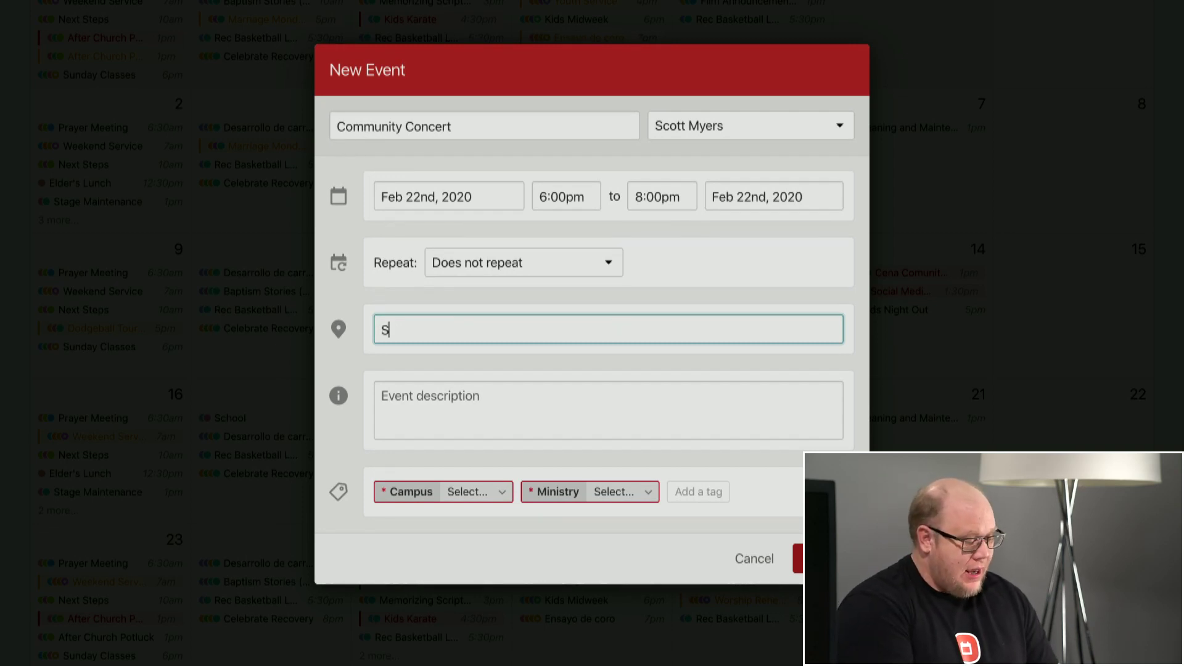
pyautogui.write('Campus, Gym')
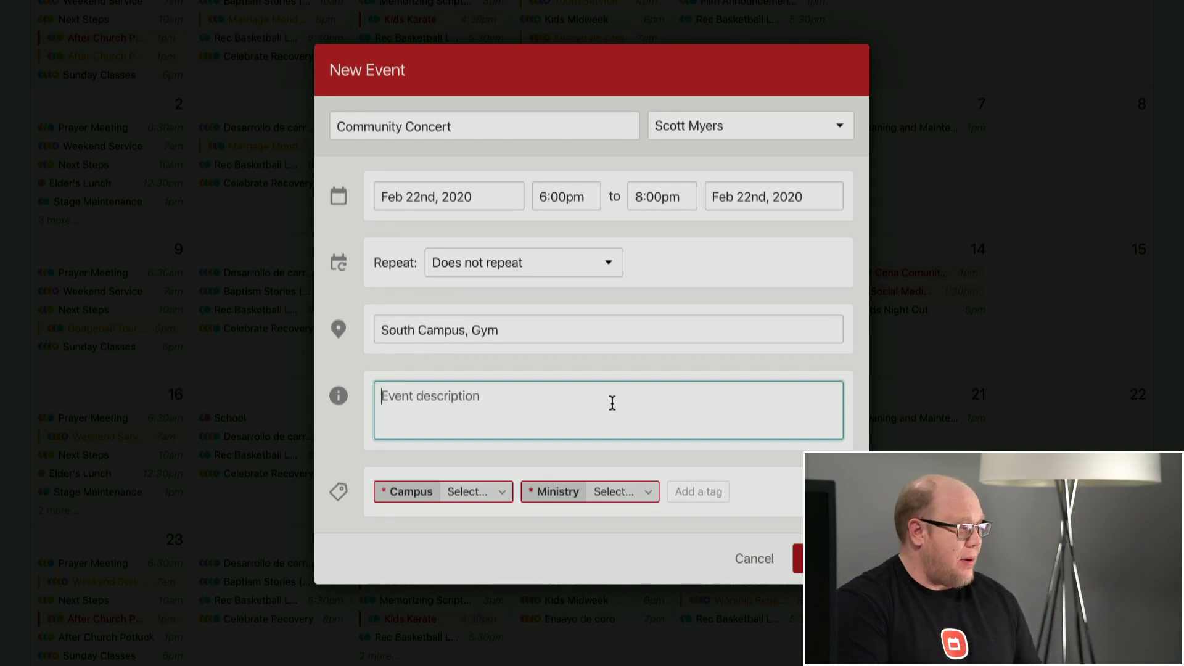
# - Enter the event description "Join us for a night of music and fun with your family."
pyautogui.write('Join')
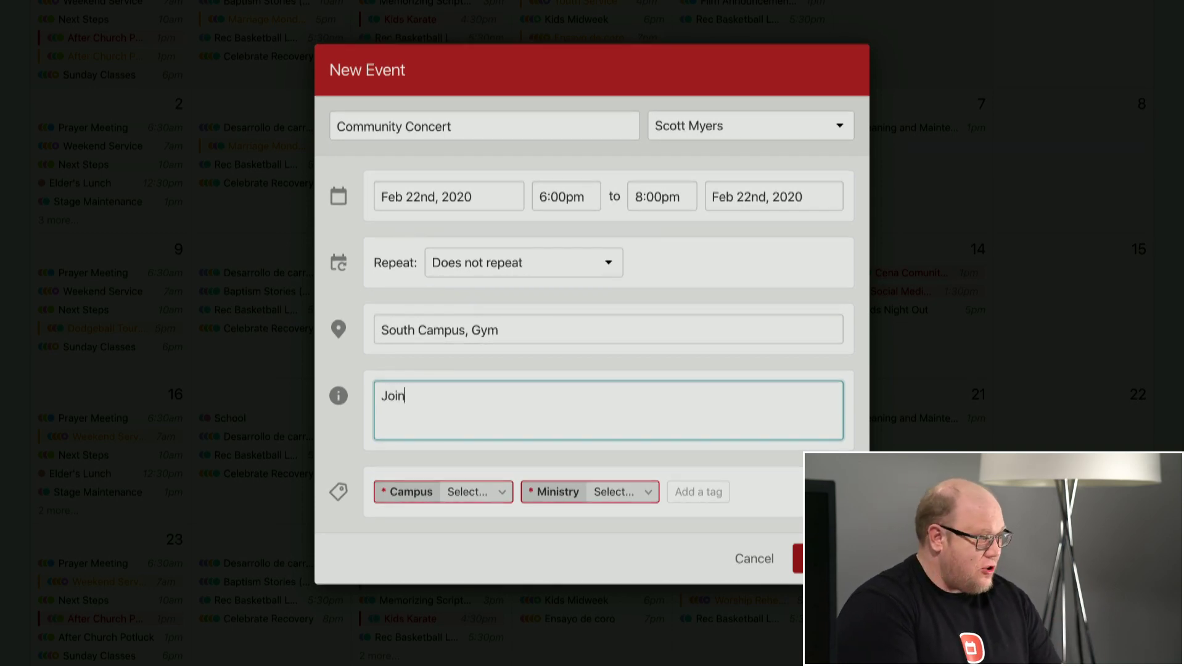
pyautogui.write(' us for a night of ')
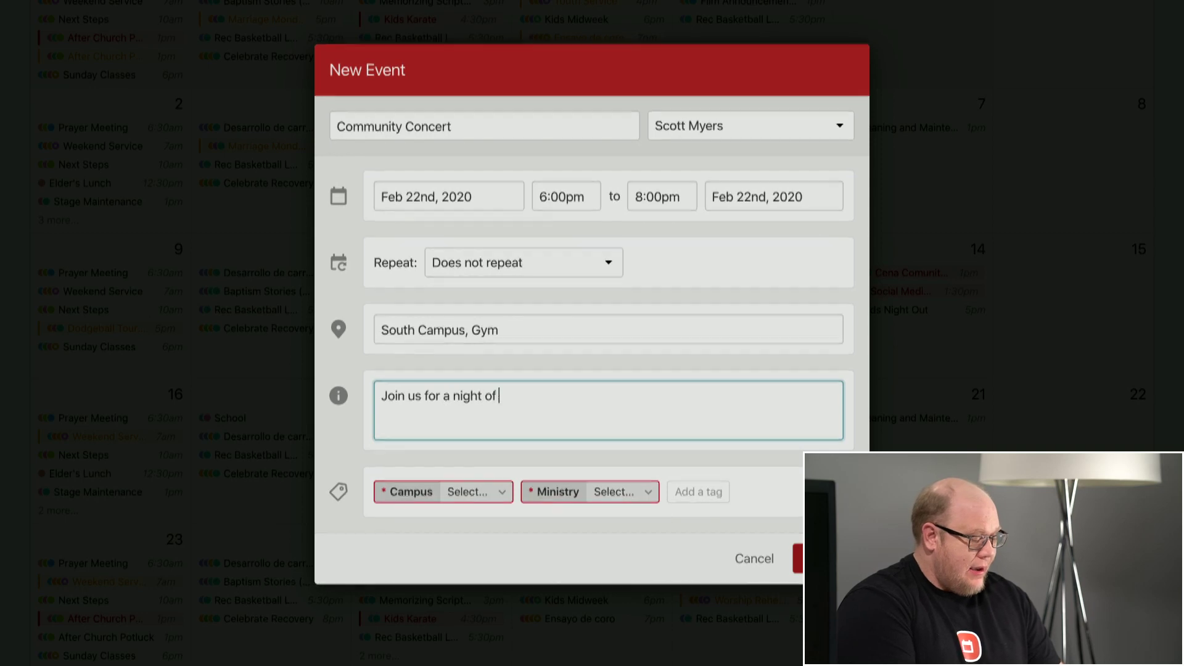
pyautogui.write('music and fun with your family')
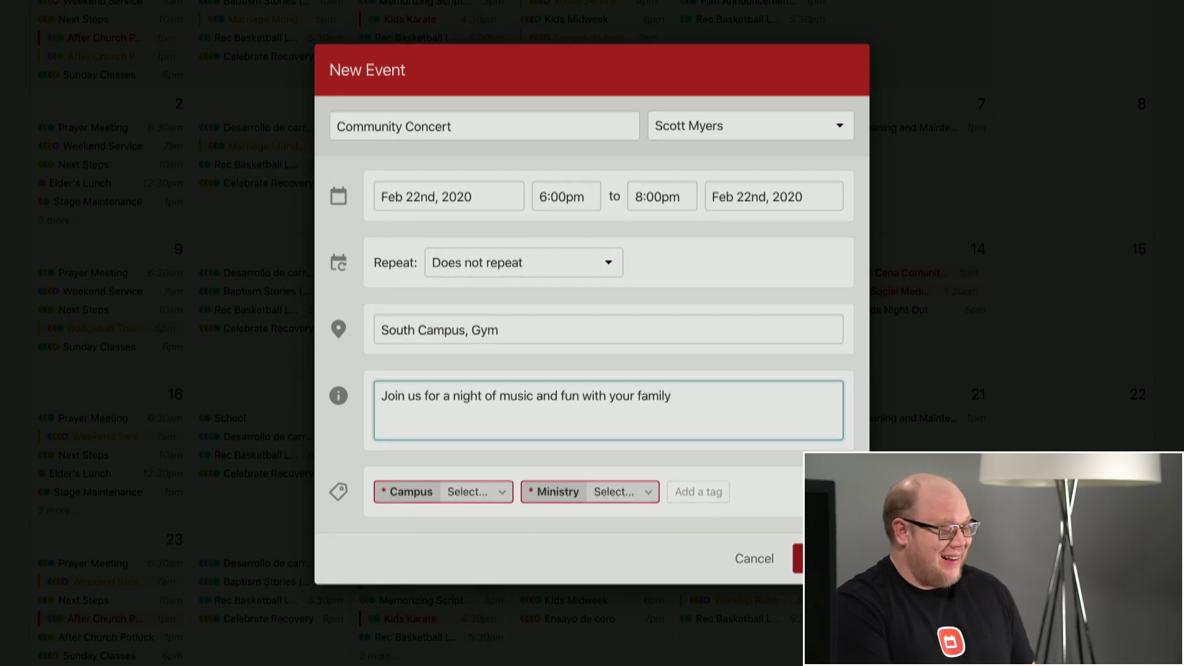
pyautogui.write('.')
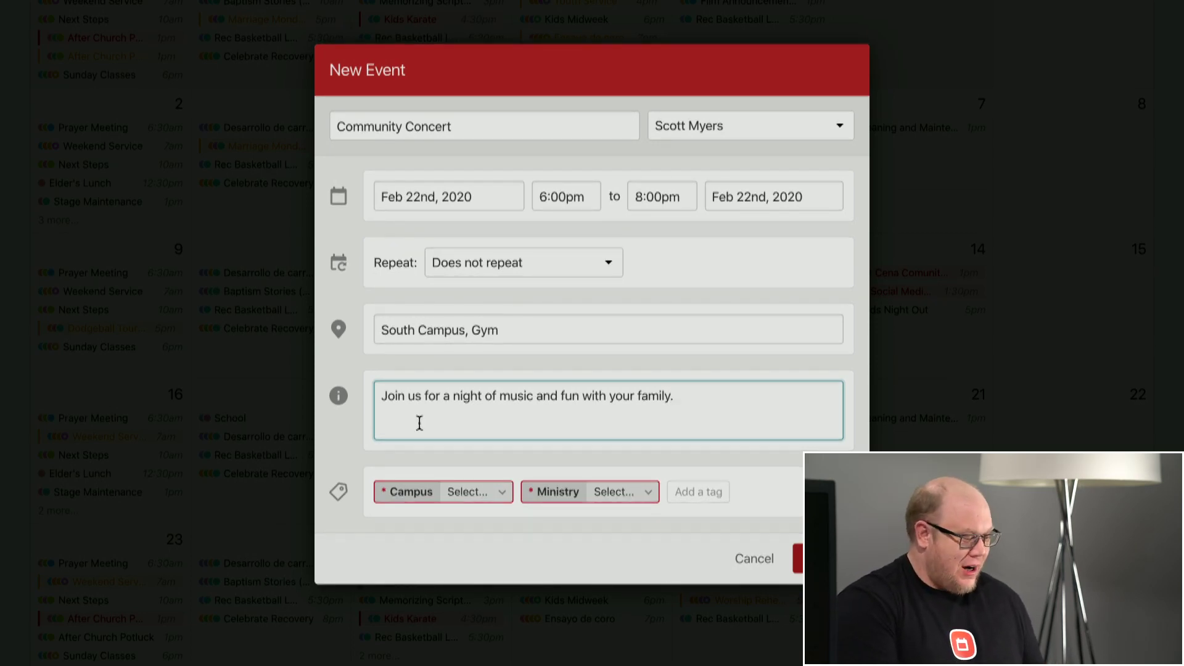
# - Assign the Campus tag San Diego and the Ministry tag Community Outreach, and save the new event
pyautogui.click(464, 501)
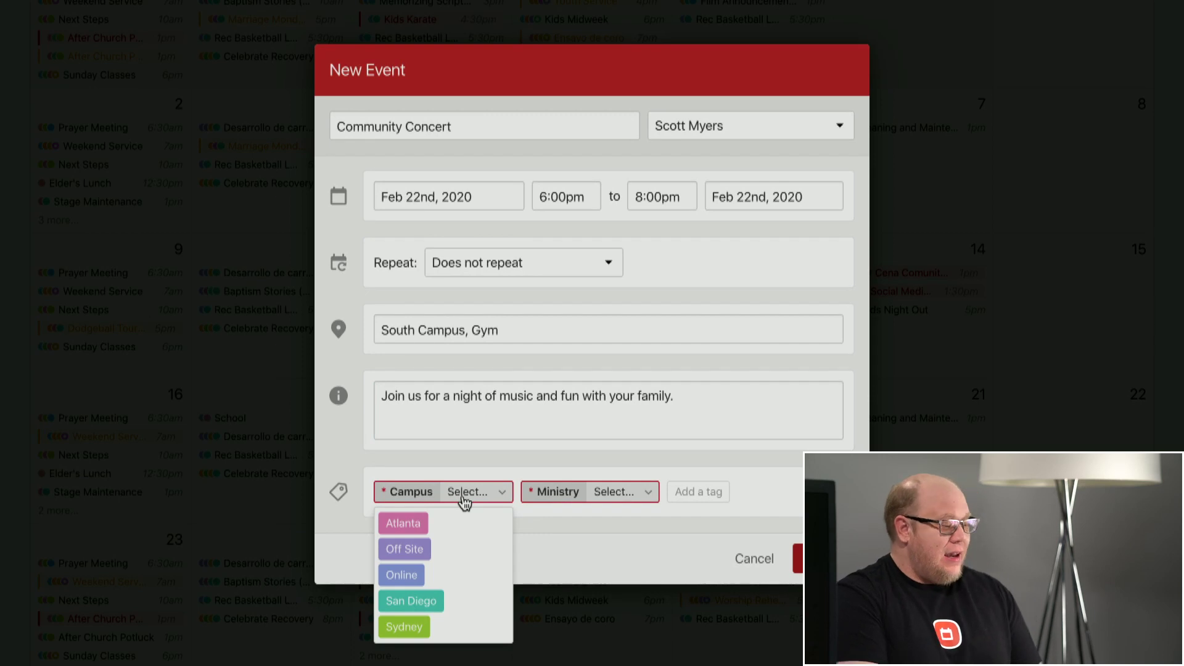
pyautogui.click(429, 601)
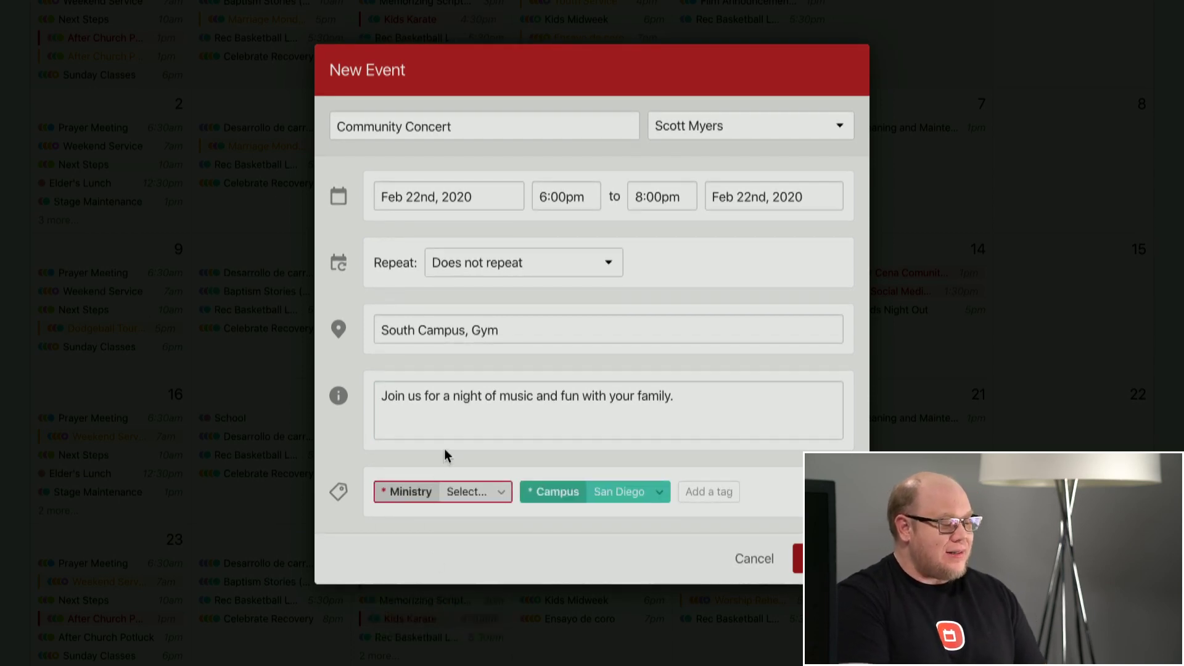
pyautogui.click(436, 493)
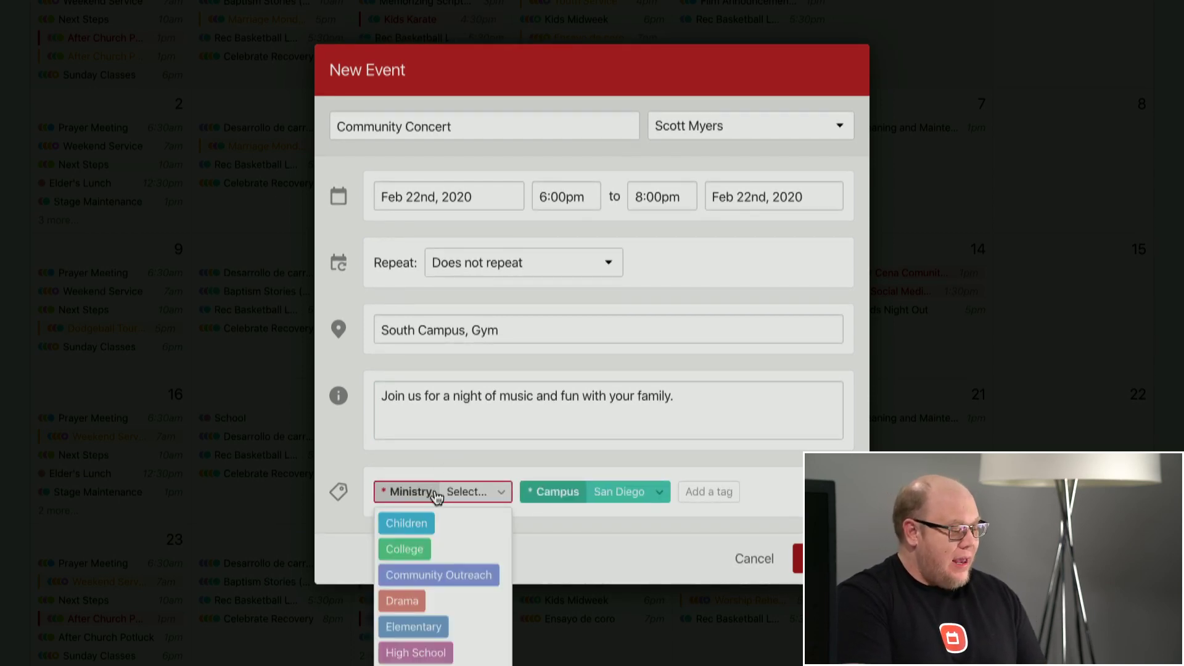
pyautogui.click(452, 575)
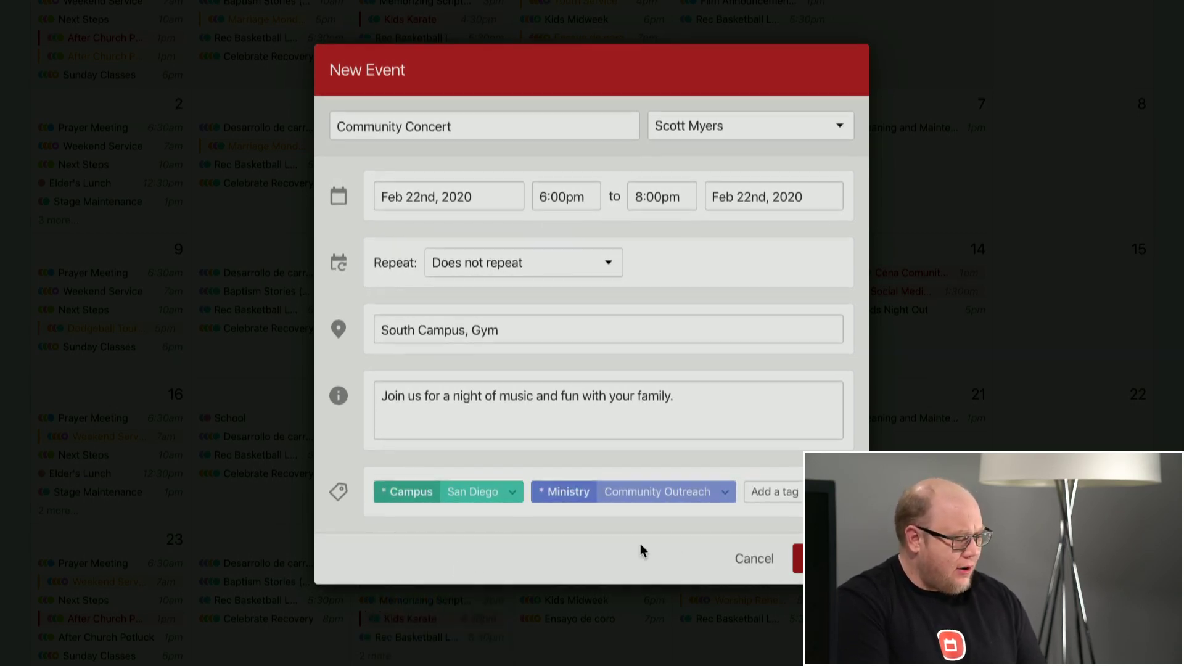
pyautogui.click(823, 558)
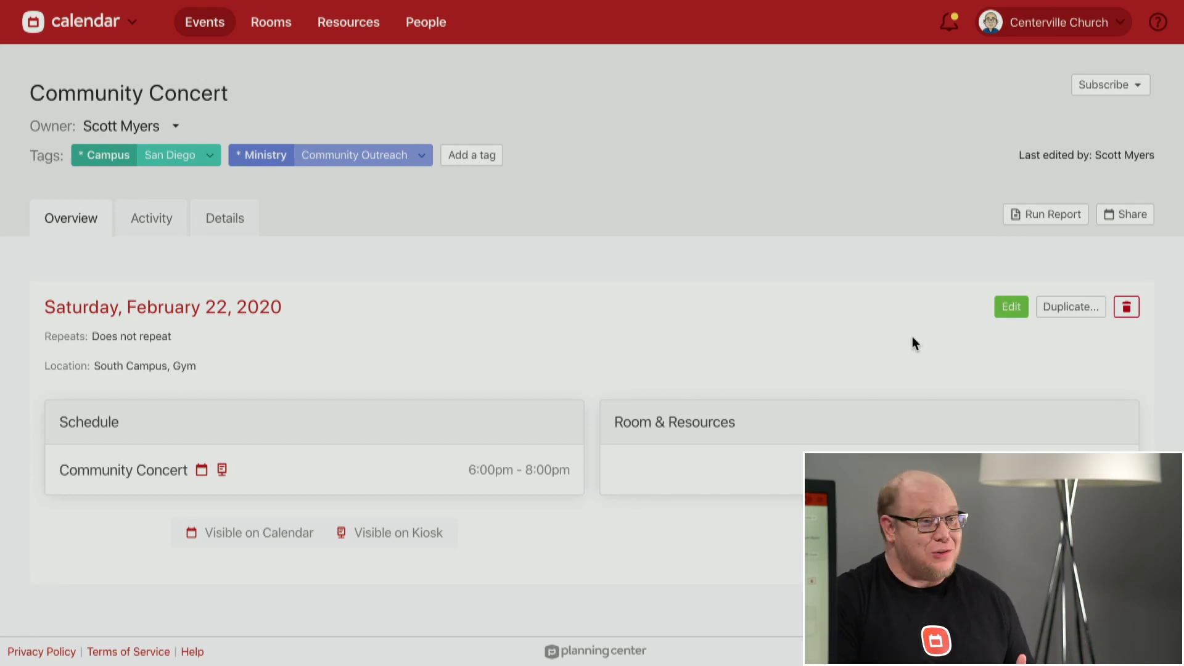
# - Edit the Community Concert event and schedule its Setup from 3:00pm to 6:00pm
pyautogui.click(1004, 308)
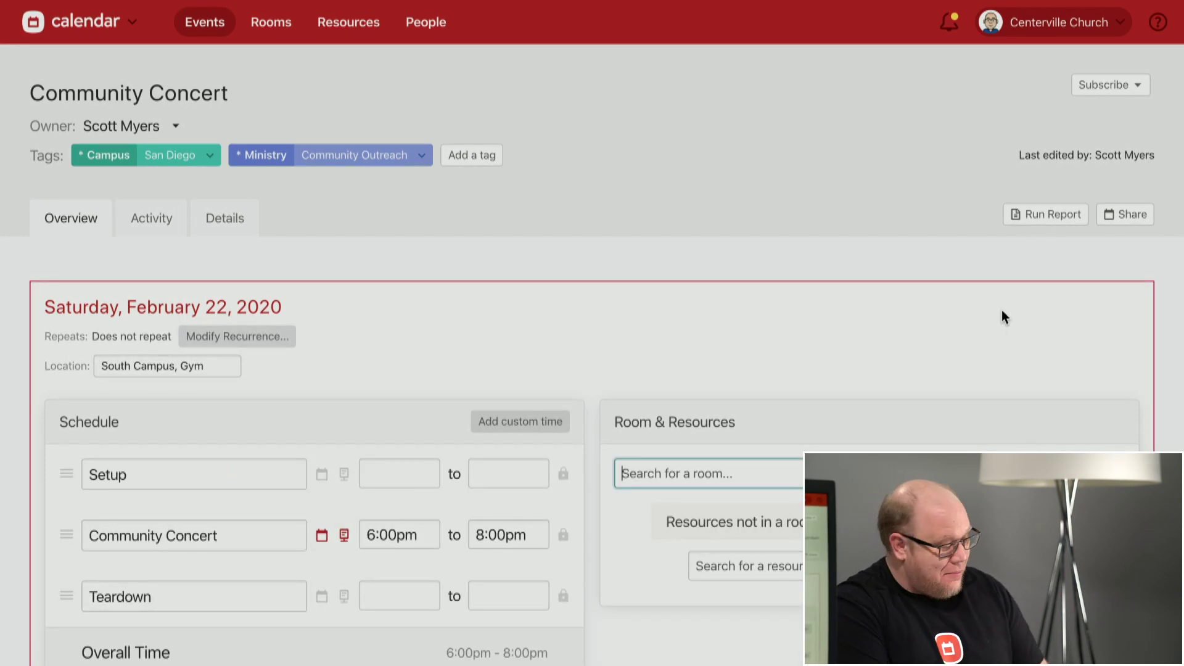
pyautogui.scroll(-3, 1001, 310)
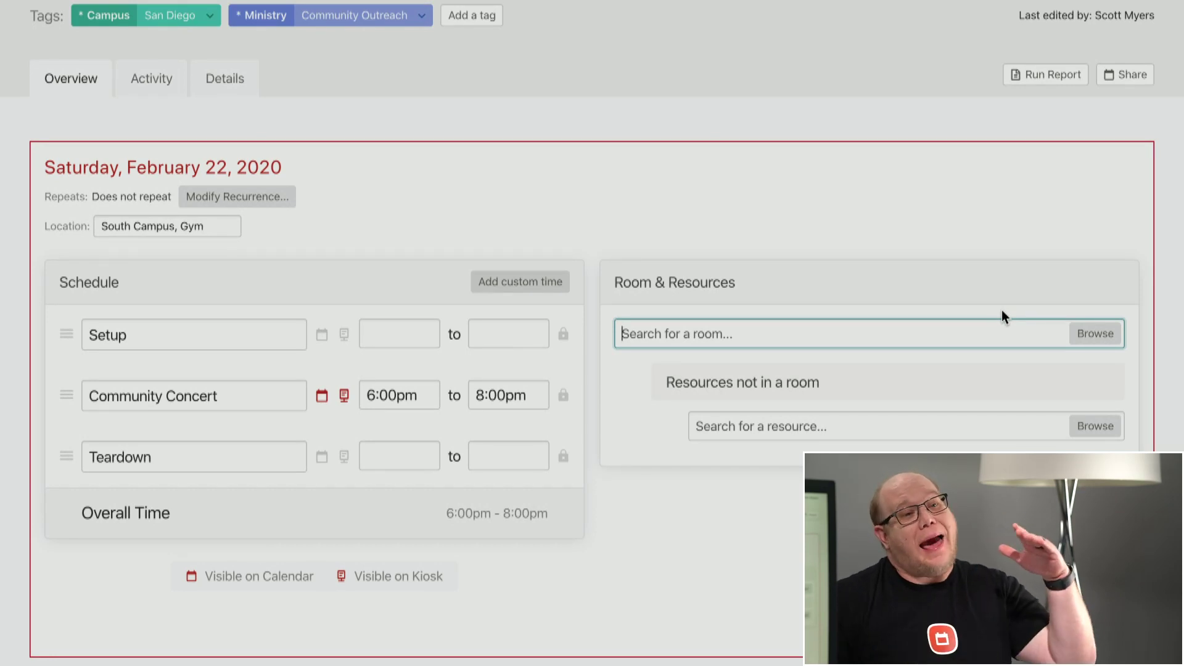
pyautogui.click(409, 329)
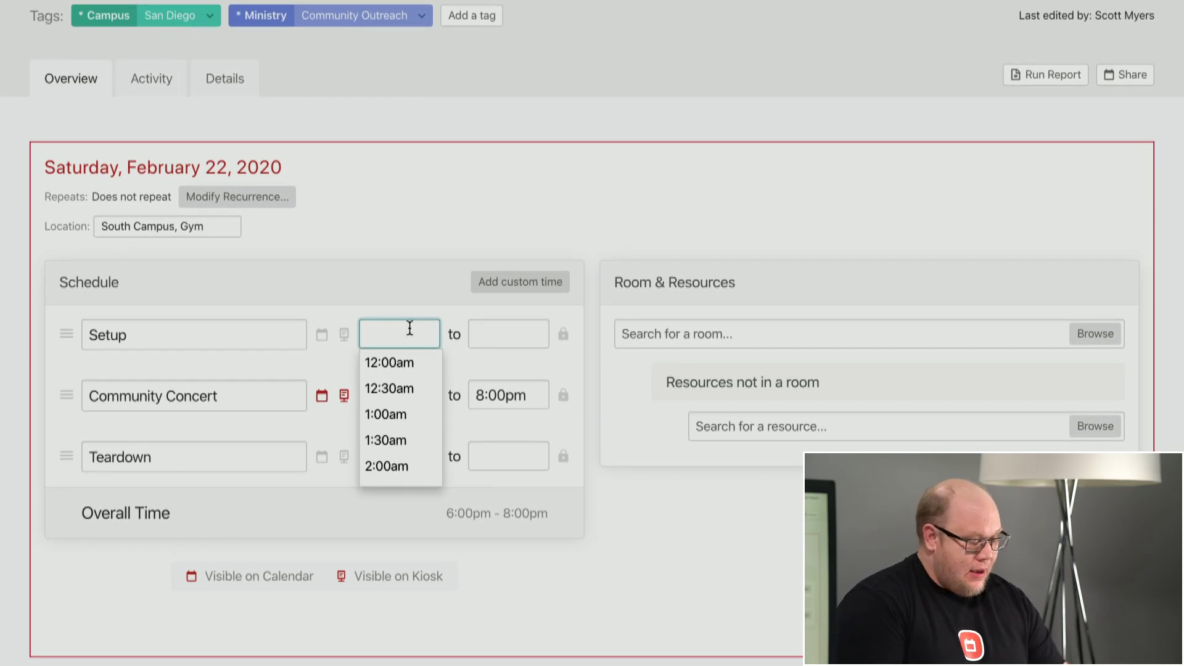
pyautogui.write('3:00p')
pyautogui.press('Tab')
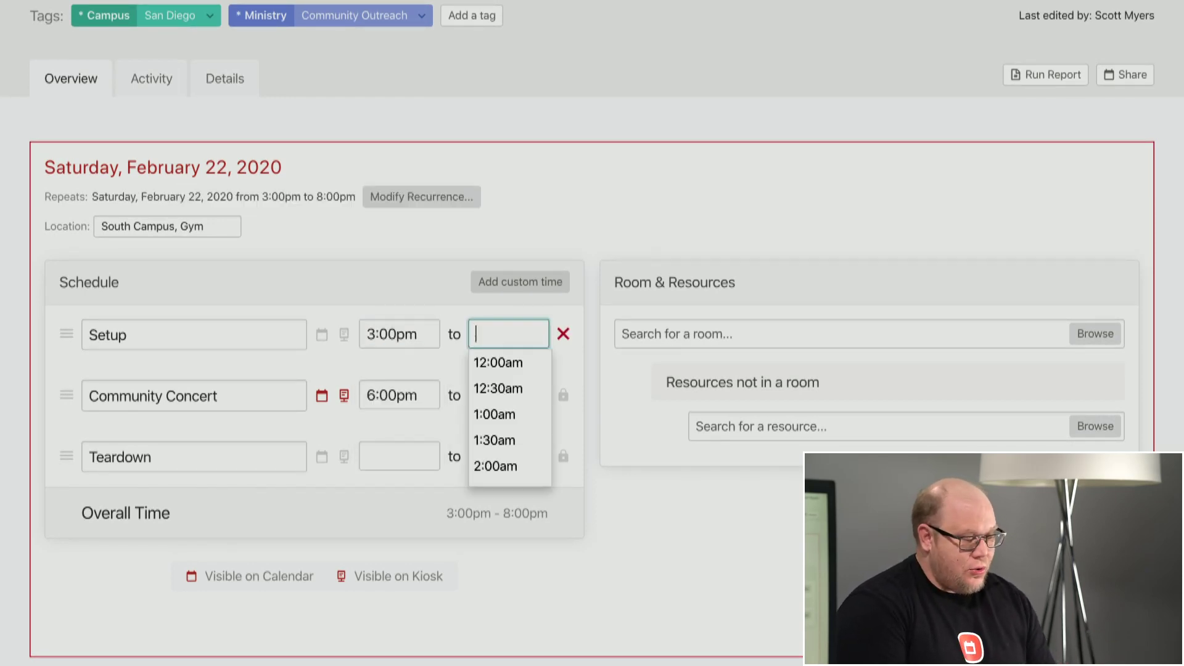
pyautogui.write('6pm')
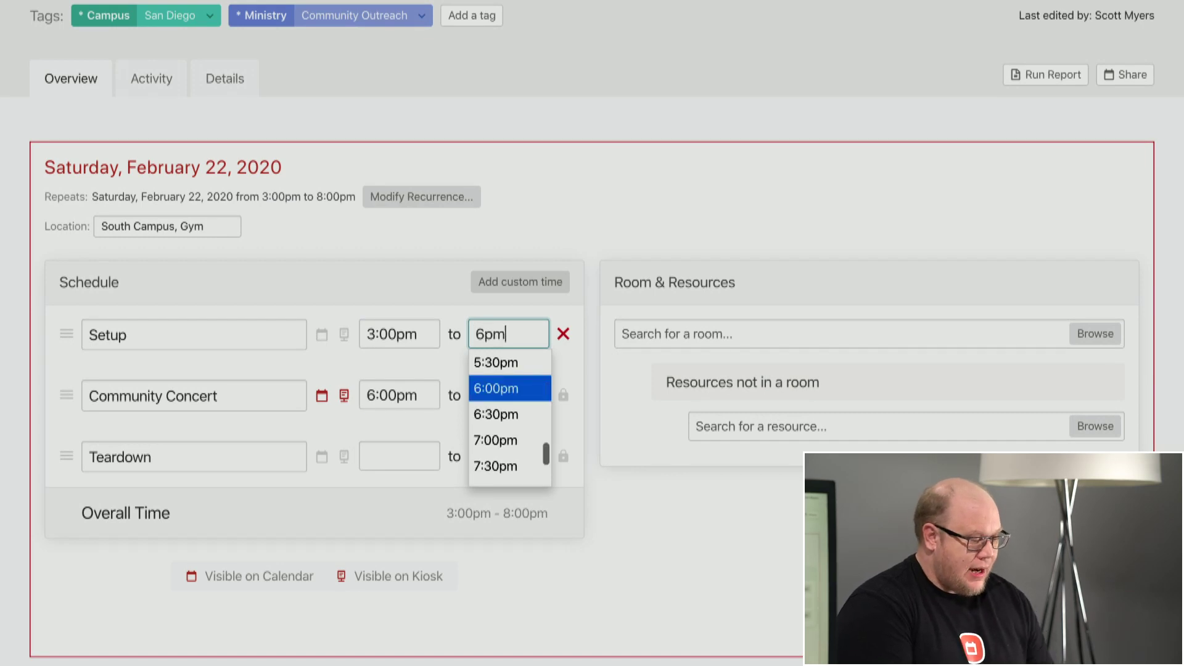
pyautogui.press('Tab')
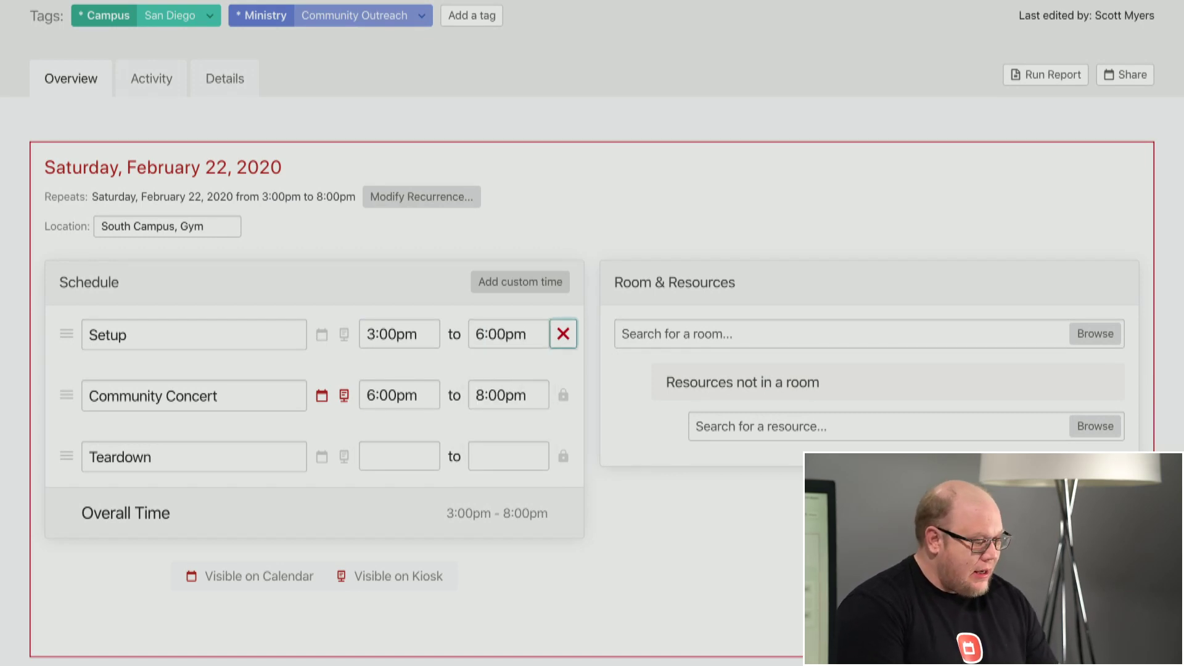
# - Schedule the event's Teardown from 8:00pm to 10:30pm
pyautogui.click(363, 455)
pyautogui.write('8p')
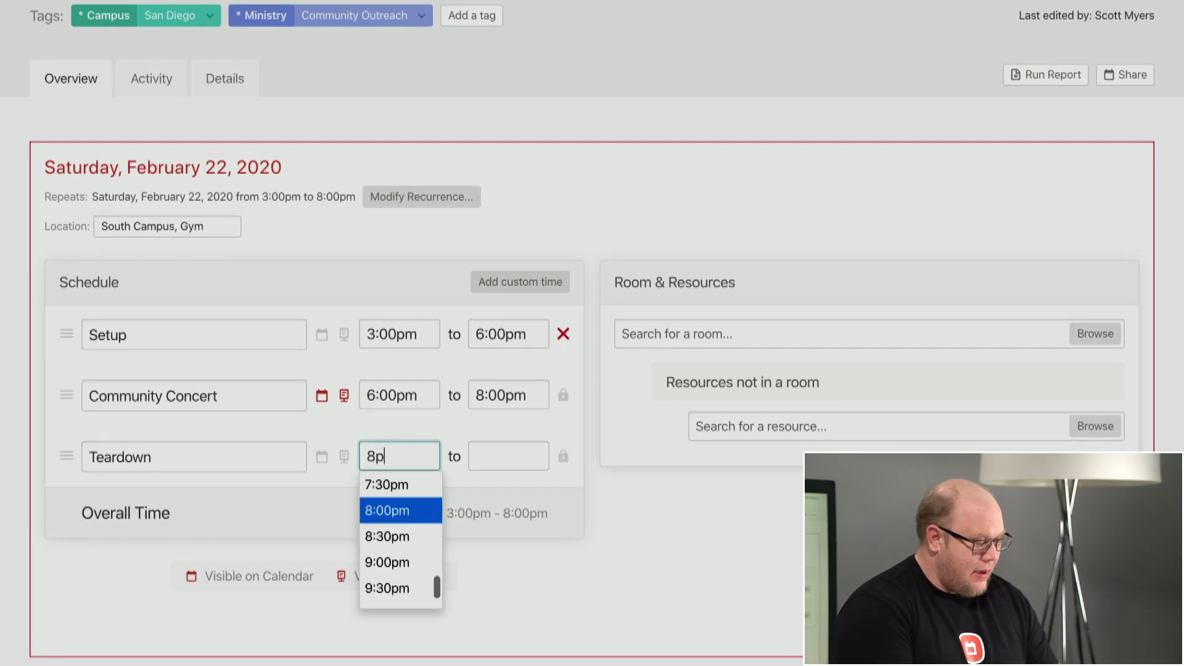
pyautogui.press('Tab')
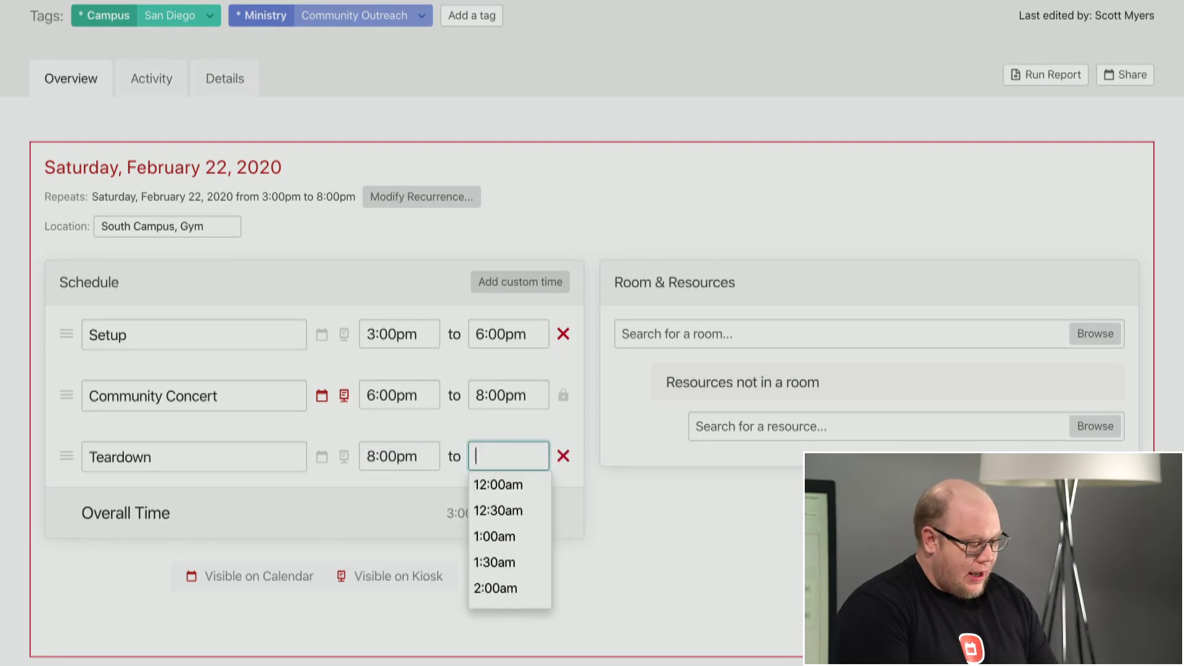
pyautogui.write('10:30')
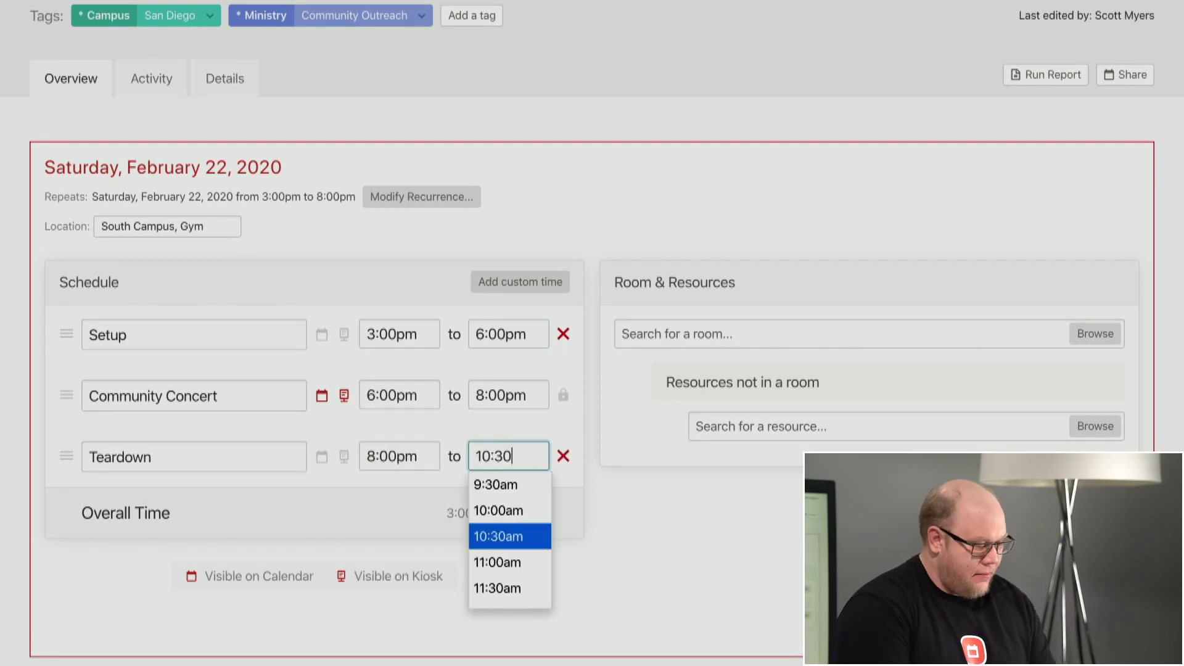
pyautogui.write('pm')
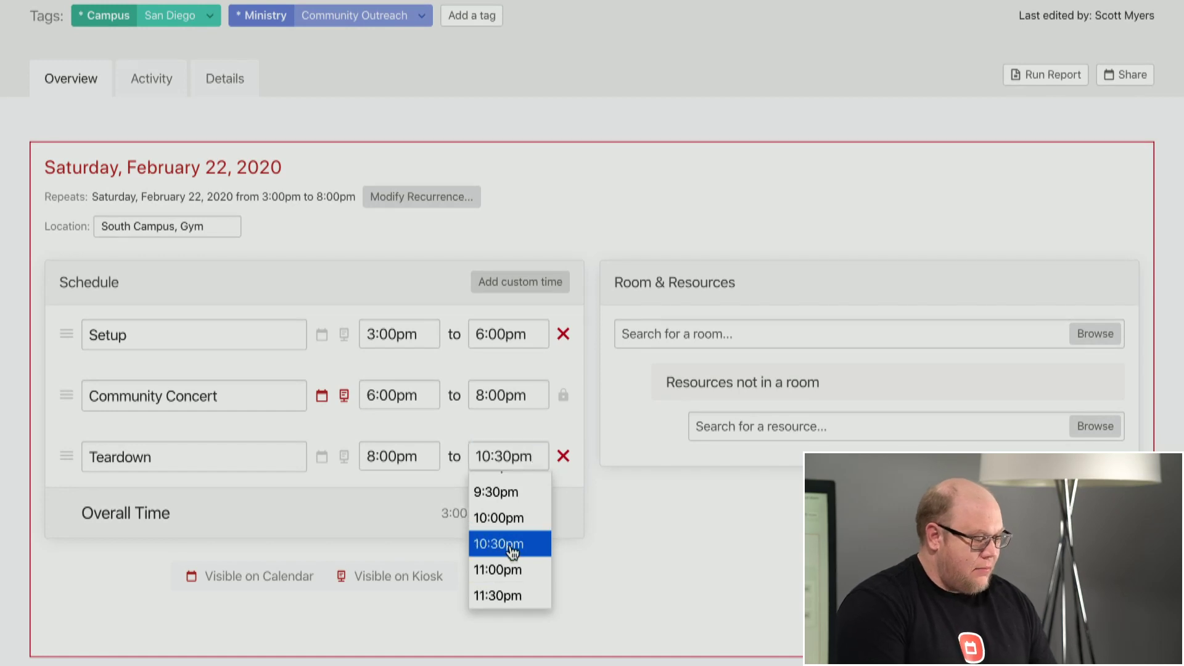
pyautogui.click(501, 541)
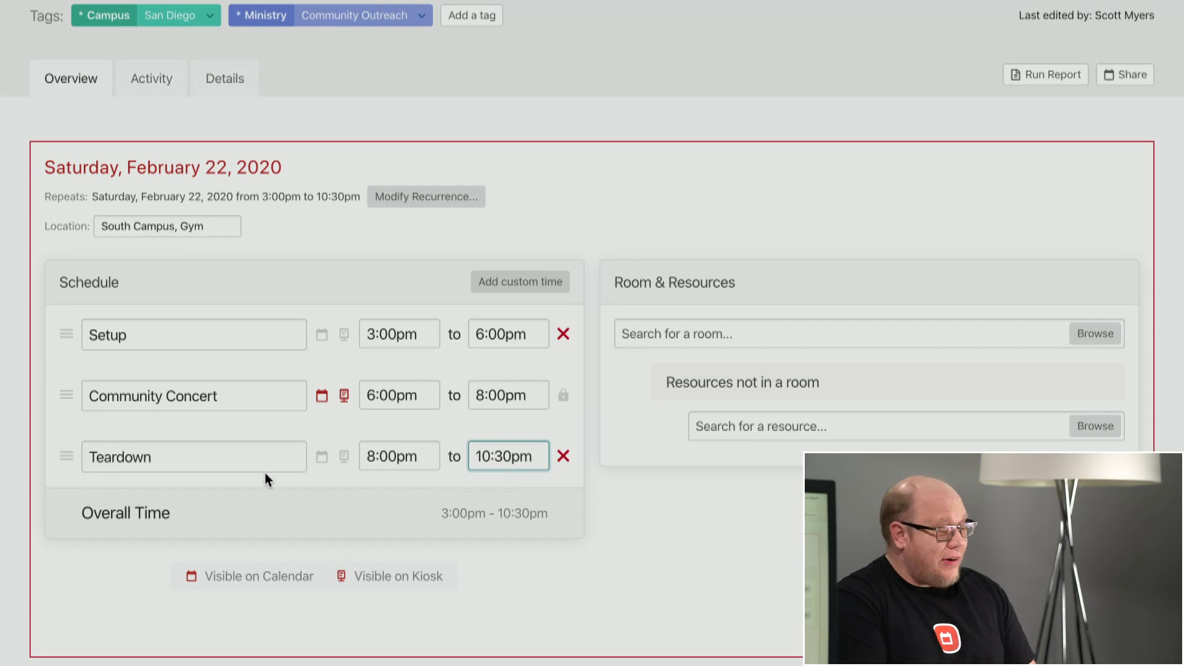
# - Search the rooms for "gym" and clear the search
pyautogui.click(327, 399)
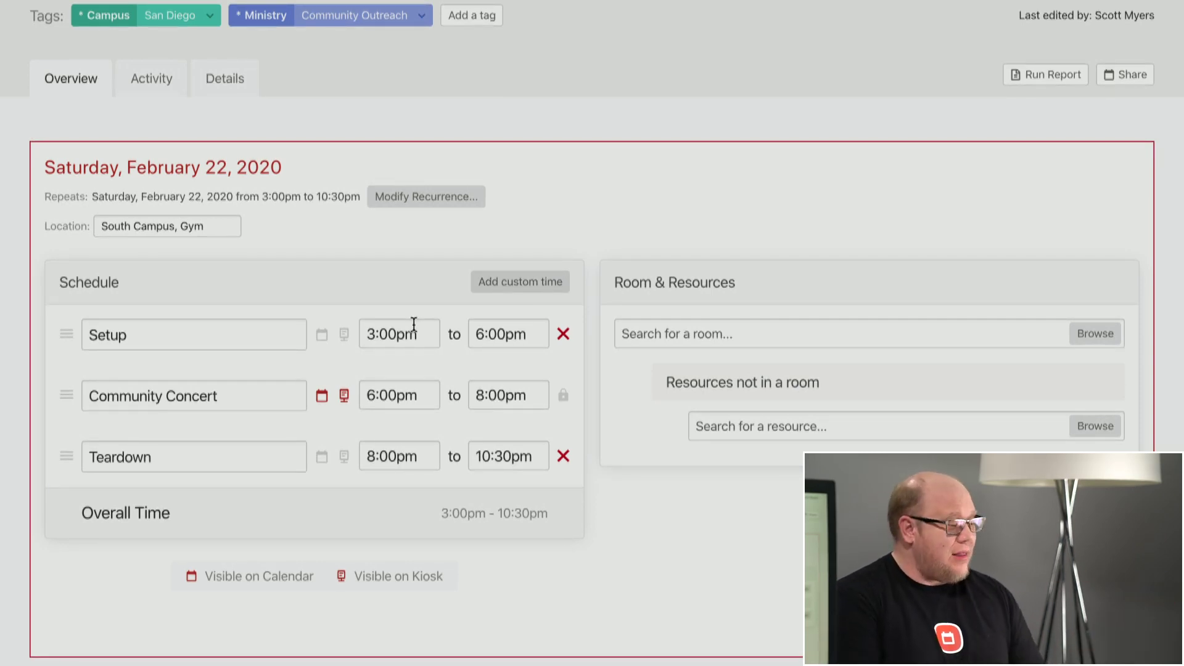
pyautogui.click(710, 325)
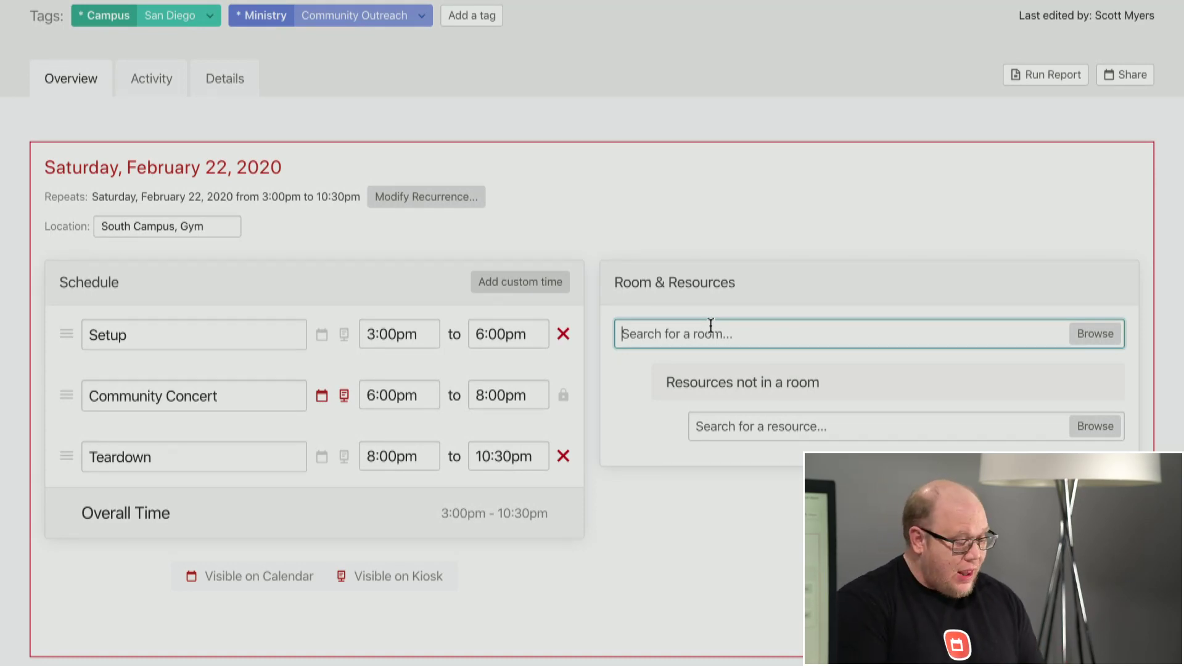
pyautogui.write('gy')
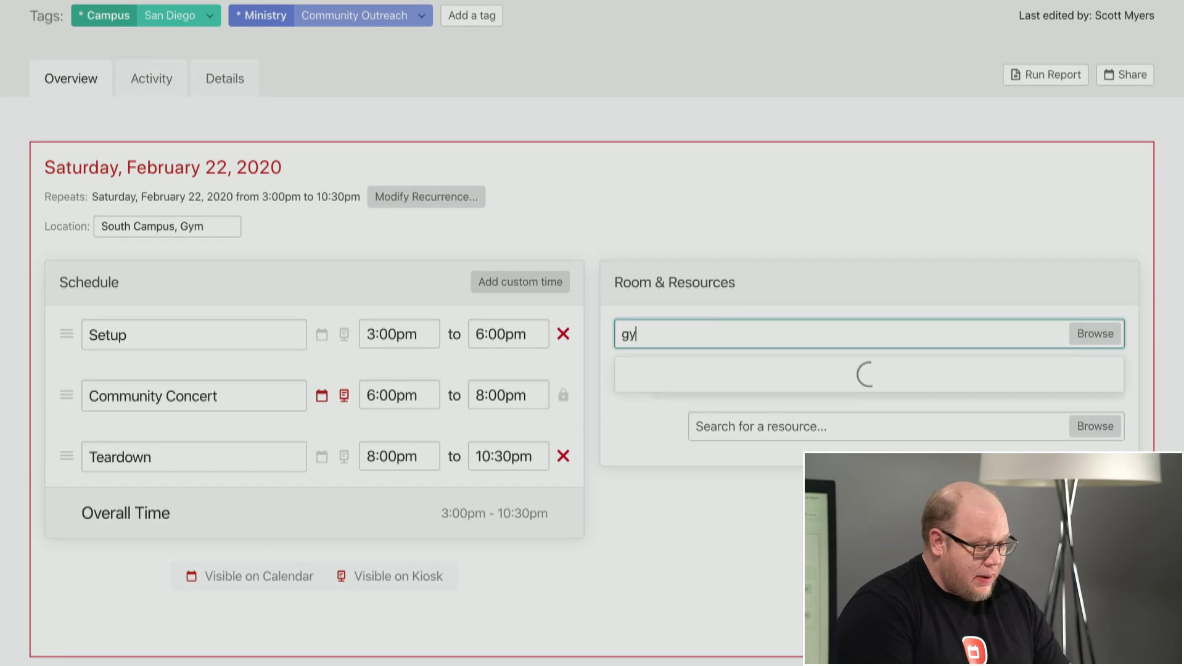
pyautogui.write('m')
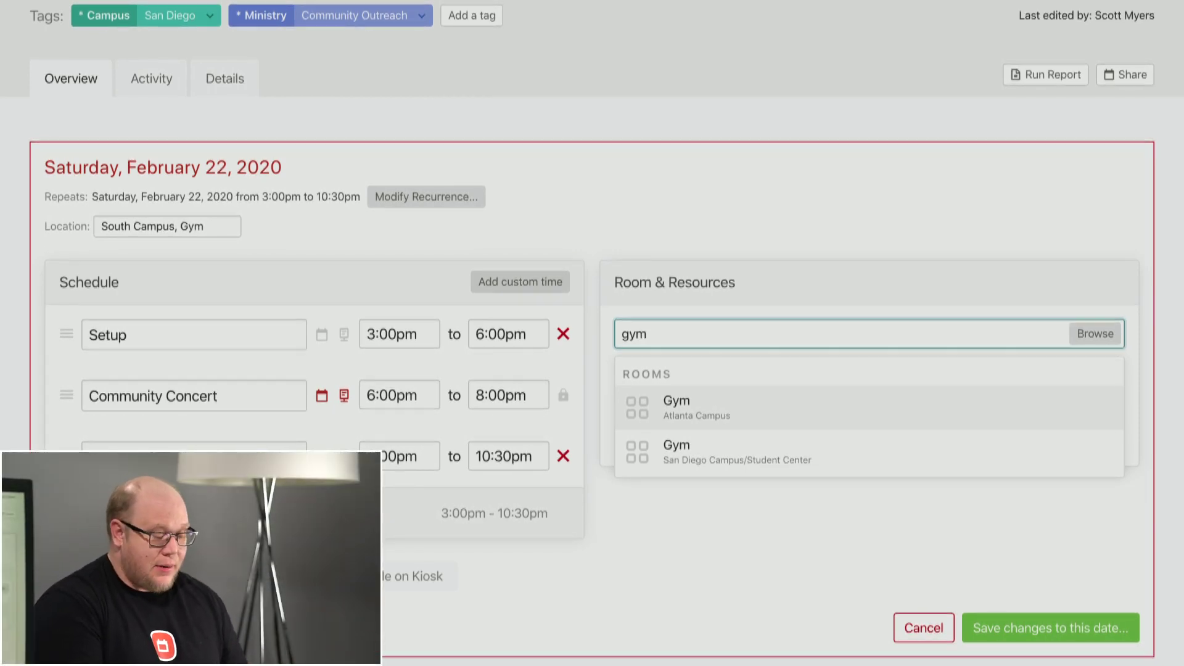
pyautogui.press('BackSpace')
pyautogui.press('BackSpace')
pyautogui.press('BackSpace')
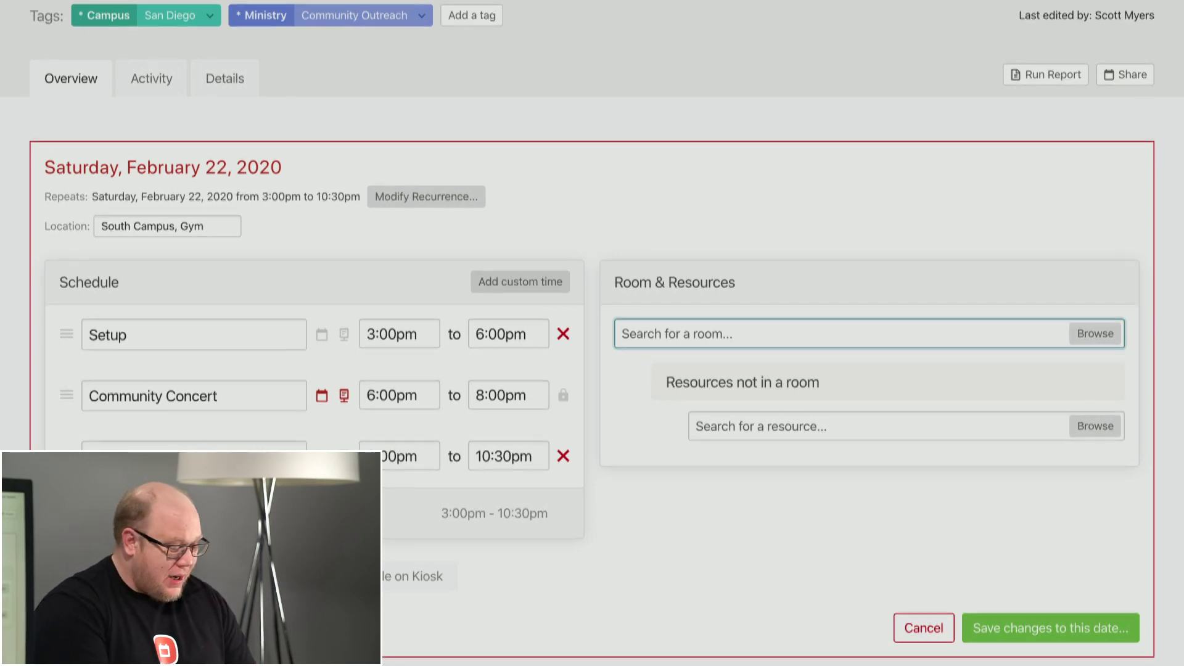
# - Search the rooms for "san diego" and clear the search
pyautogui.write('san die')
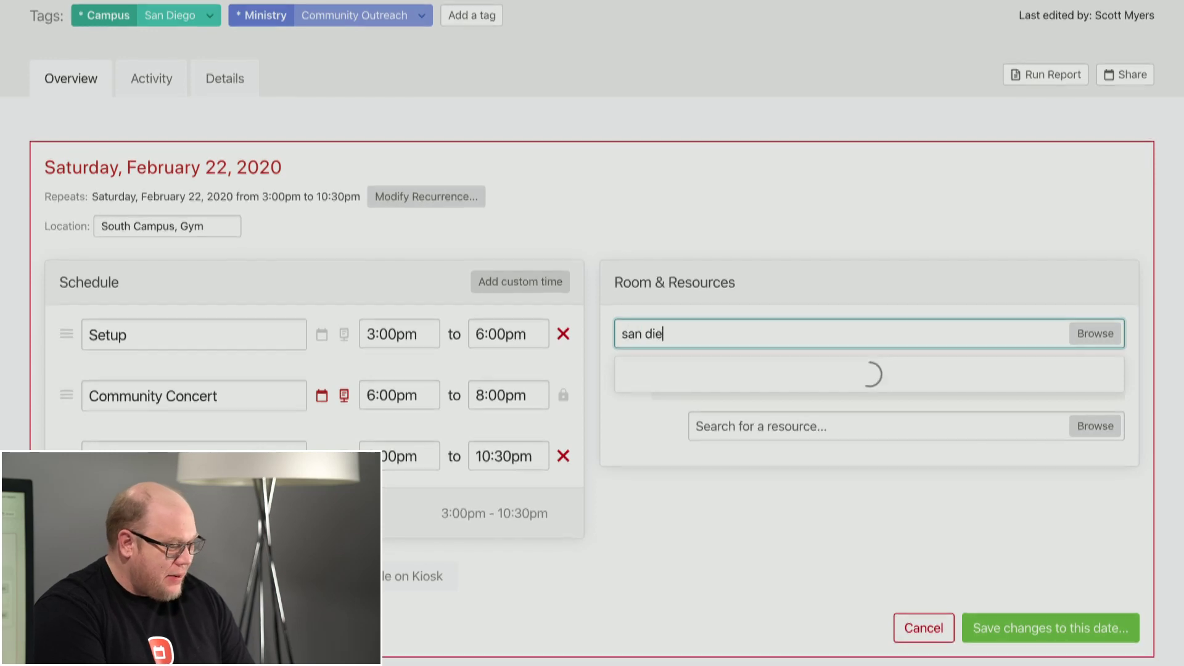
pyautogui.write('g')
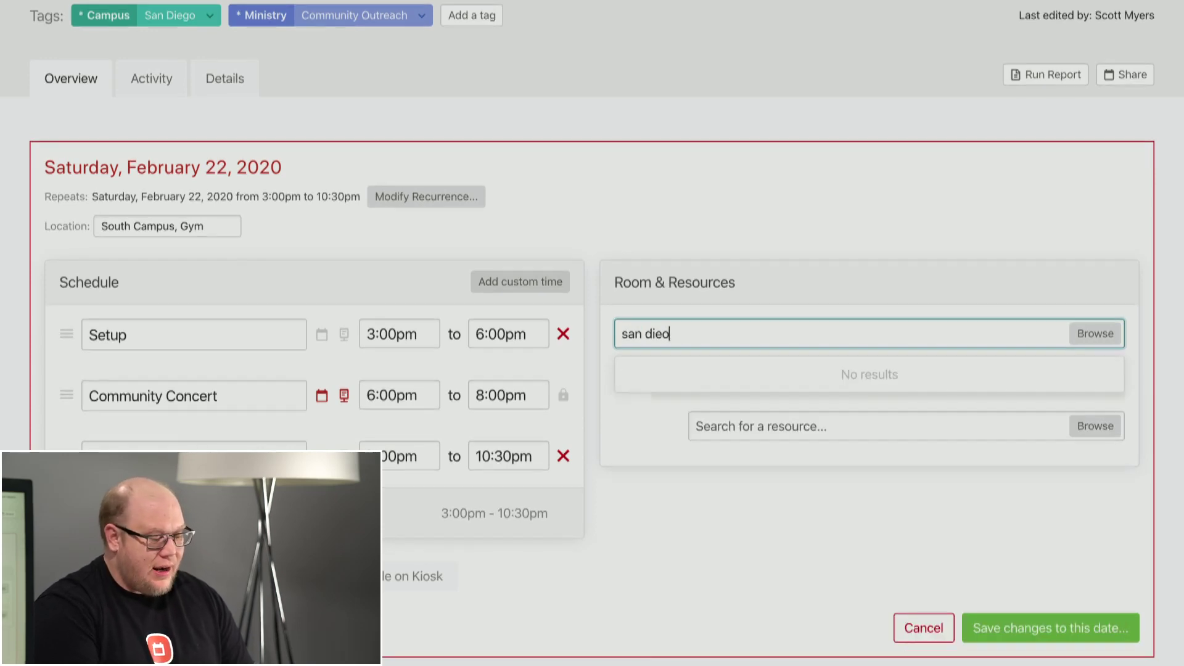
pyautogui.press('BackSpace')
pyautogui.write('go')
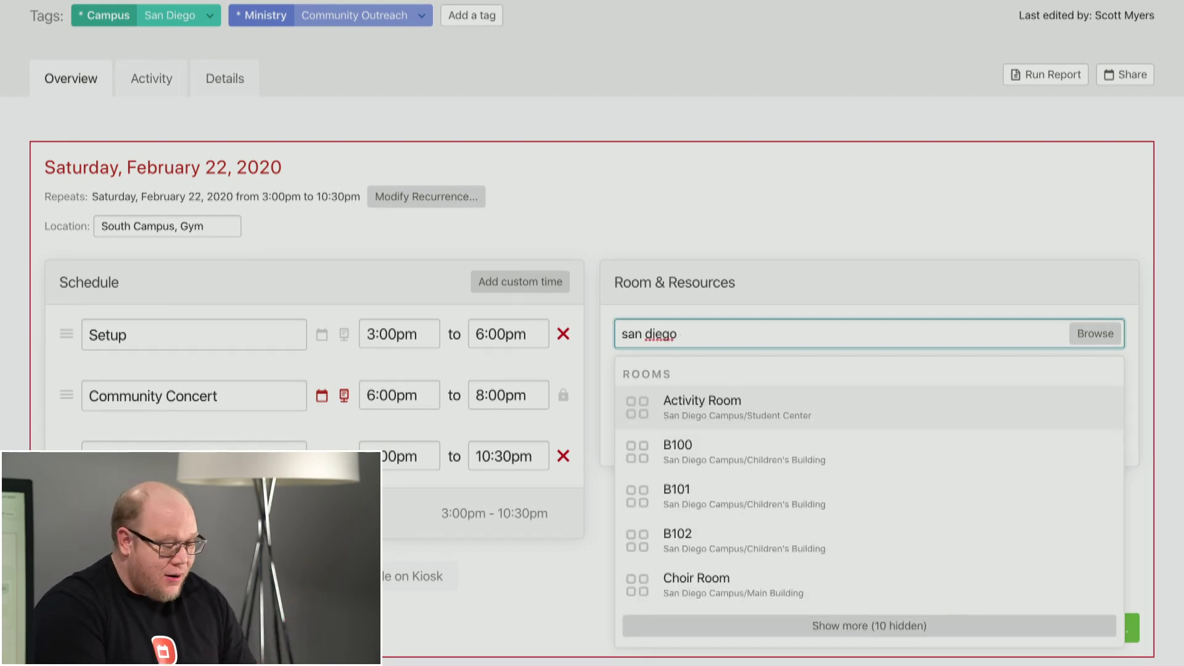
pyautogui.press('BackSpace')
pyautogui.press('BackSpace')
pyautogui.press('BackSpace')
pyautogui.press('BackSpace')
pyautogui.press('BackSpace')
pyautogui.press('BackSpace')
pyautogui.press('BackSpace')
pyautogui.press('BackSpace')
pyautogui.press('BackSpace')
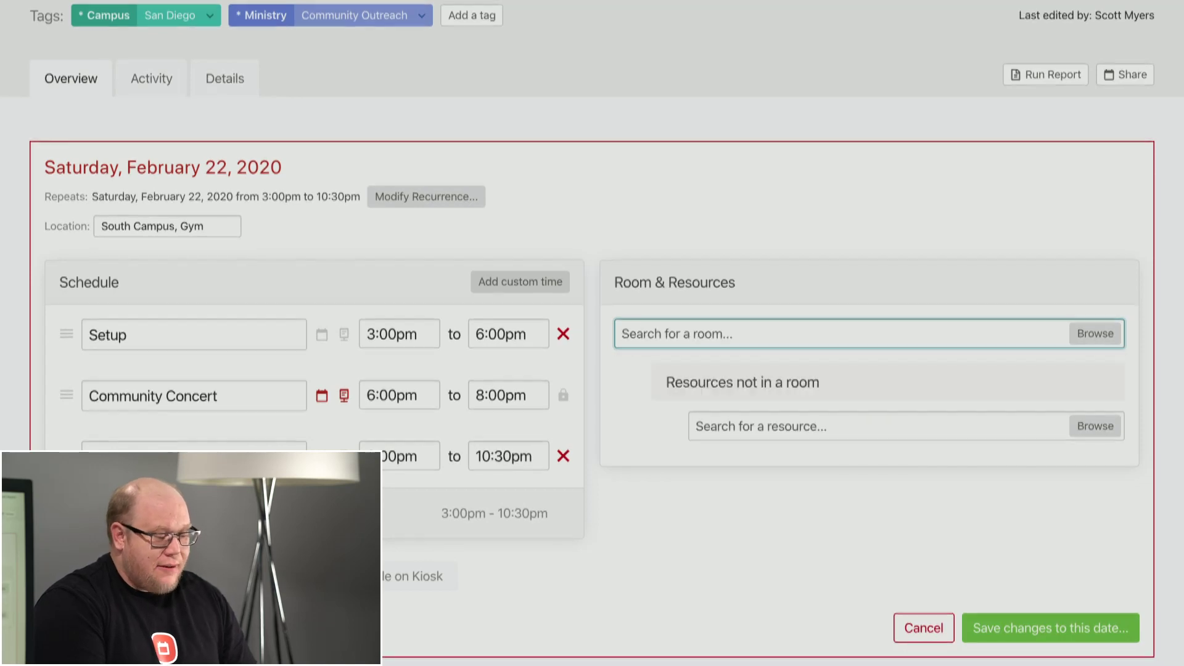
# - Add the Gym in the San Diego Campus Student Center as the event's room
pyautogui.write('gym')
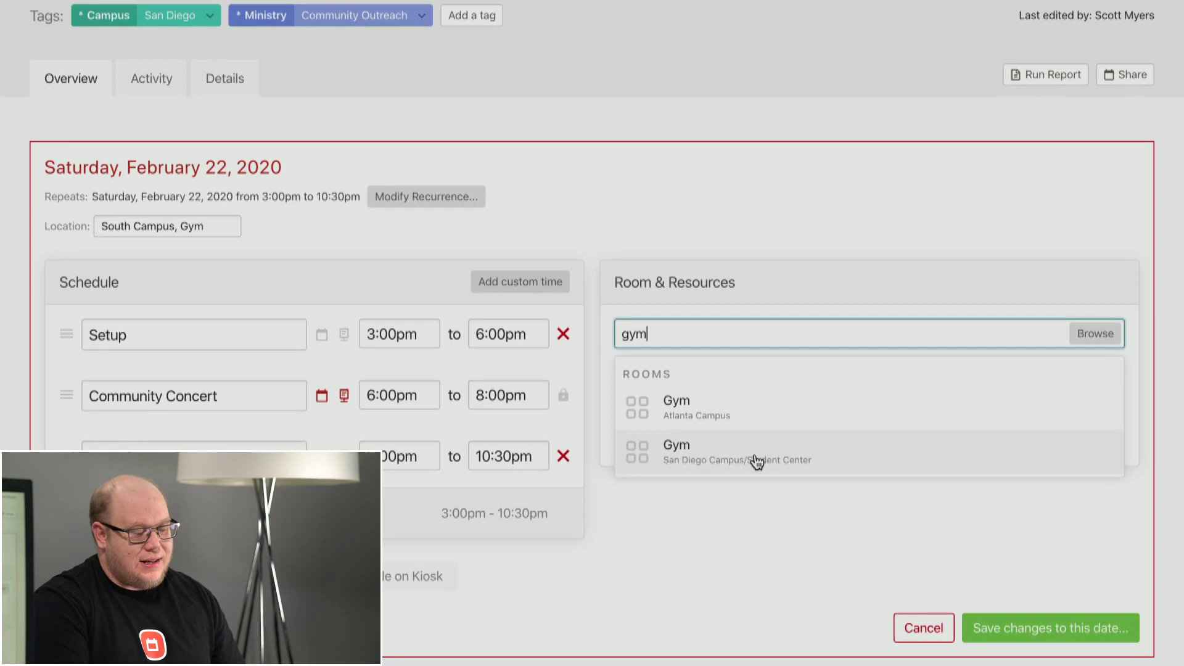
pyautogui.click(756, 460)
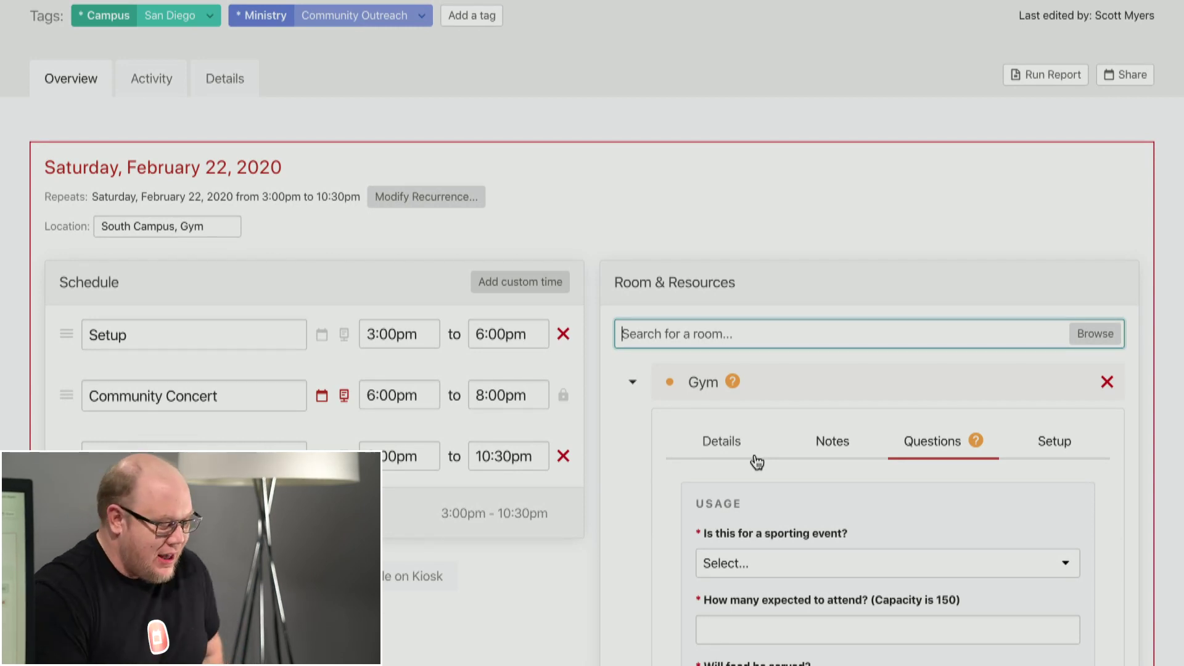
# - Answer the Gym's questions: No for sporting event, 100 expected to attend, No for food served, and Yes for audio or video support
pyautogui.scroll(-5, 757, 462)
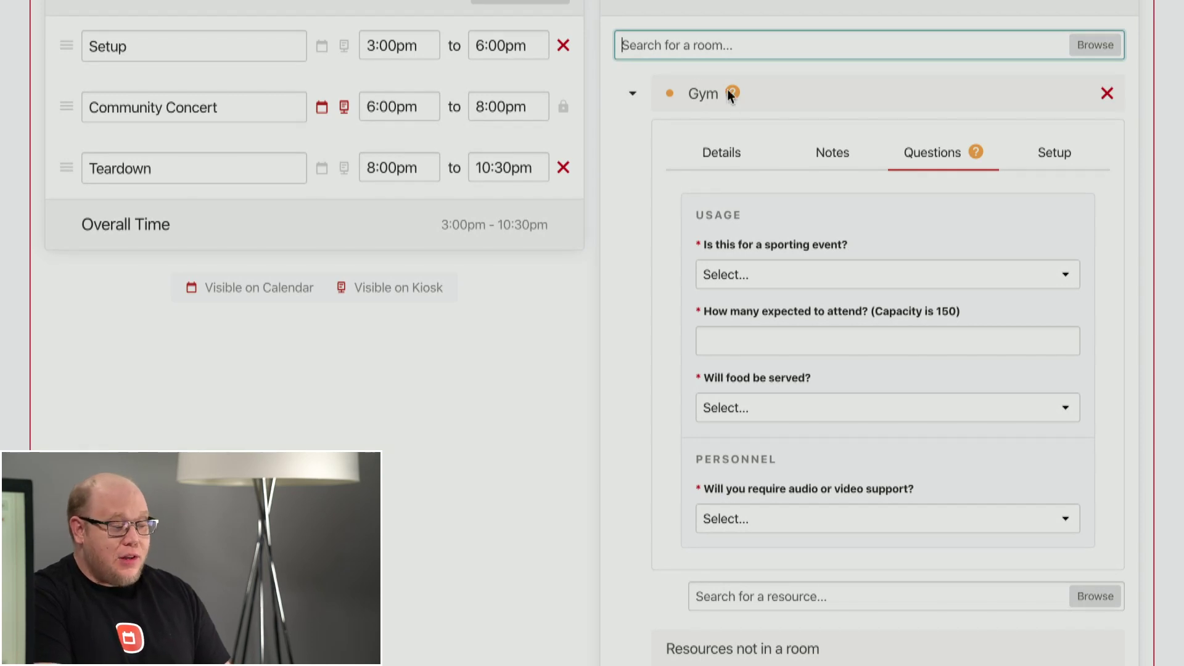
pyautogui.click(778, 283)
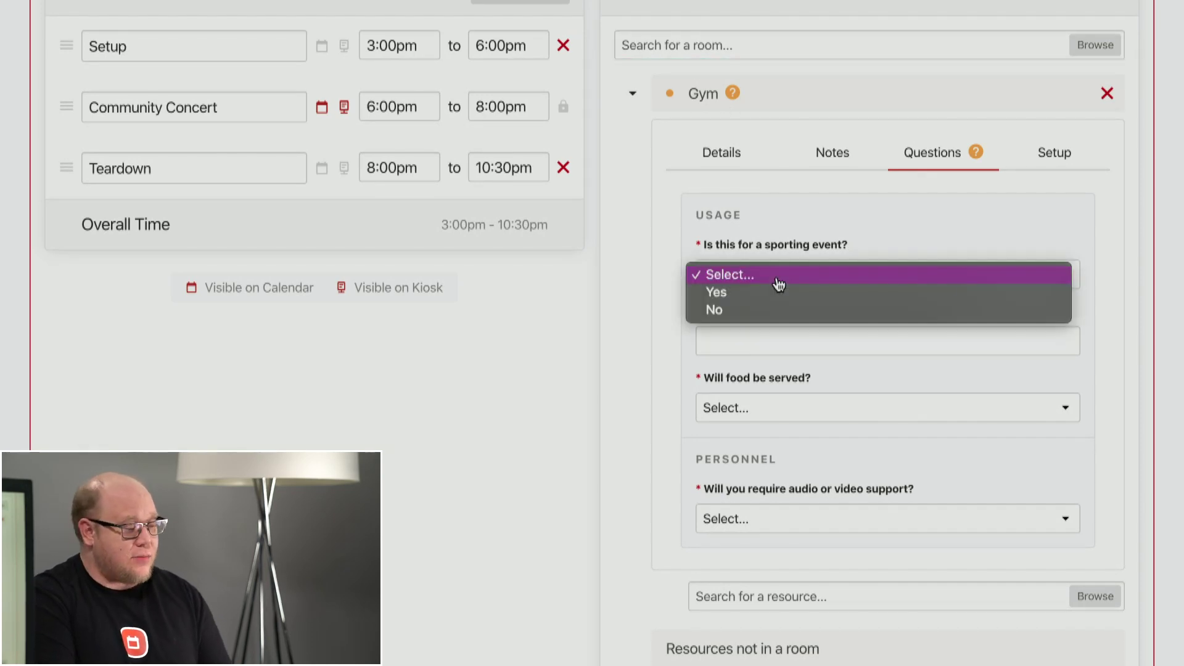
pyautogui.click(728, 316)
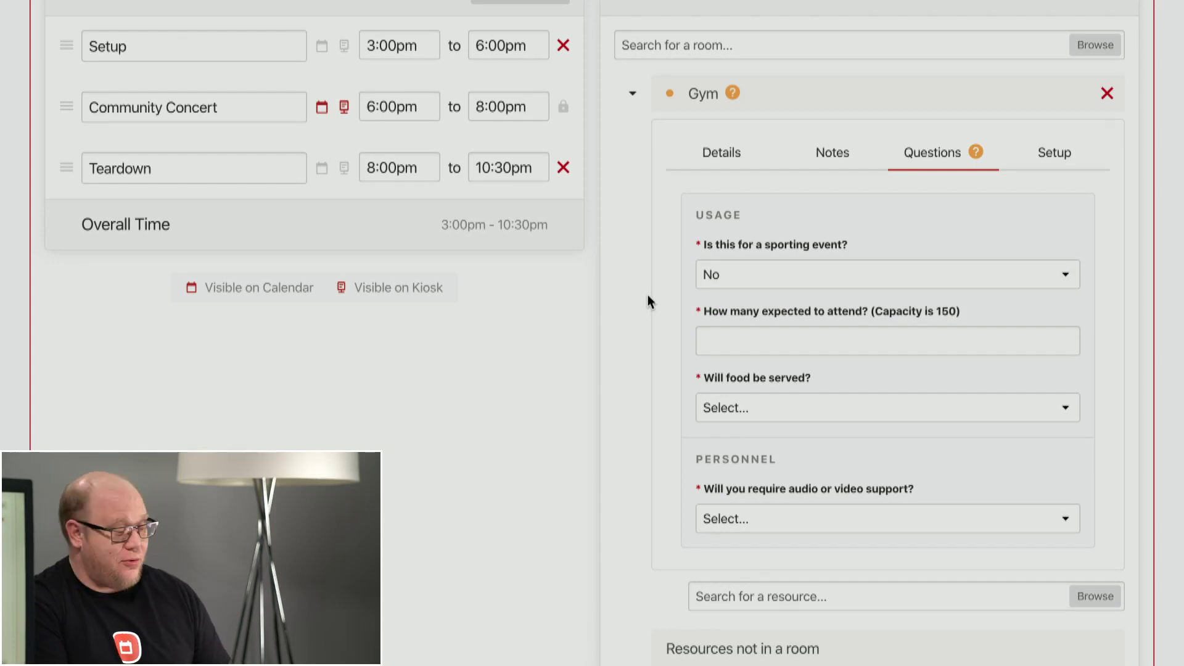
pyautogui.click(791, 336)
pyautogui.write('100')
pyautogui.click(816, 410)
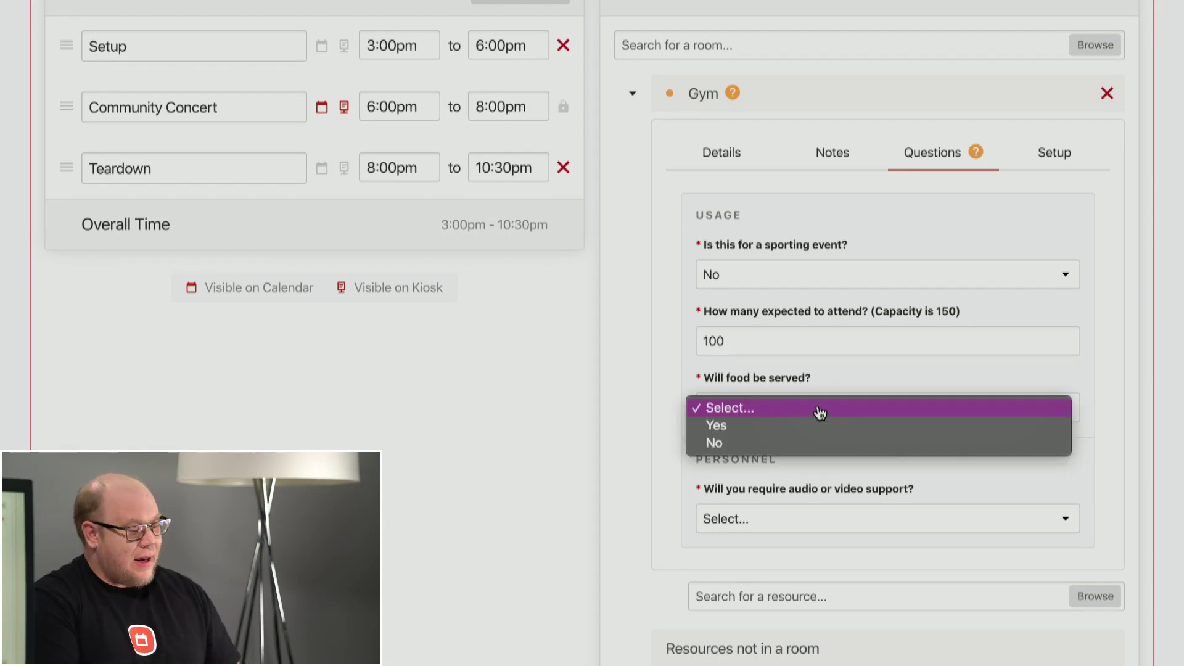
pyautogui.click(813, 452)
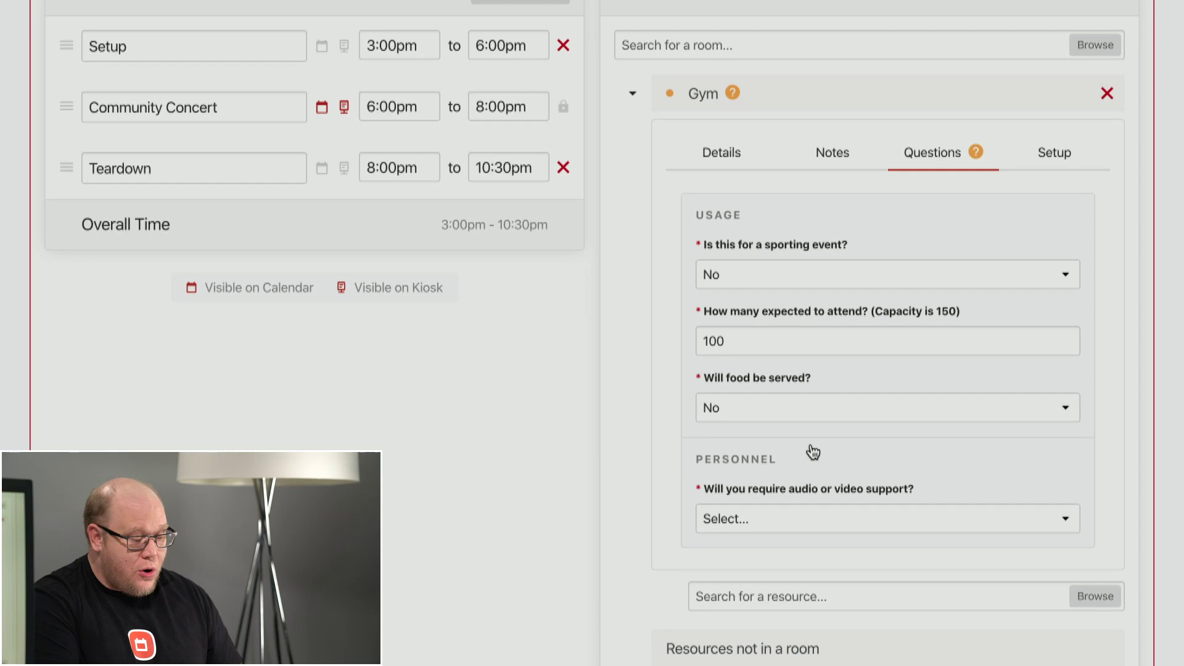
pyautogui.click(823, 525)
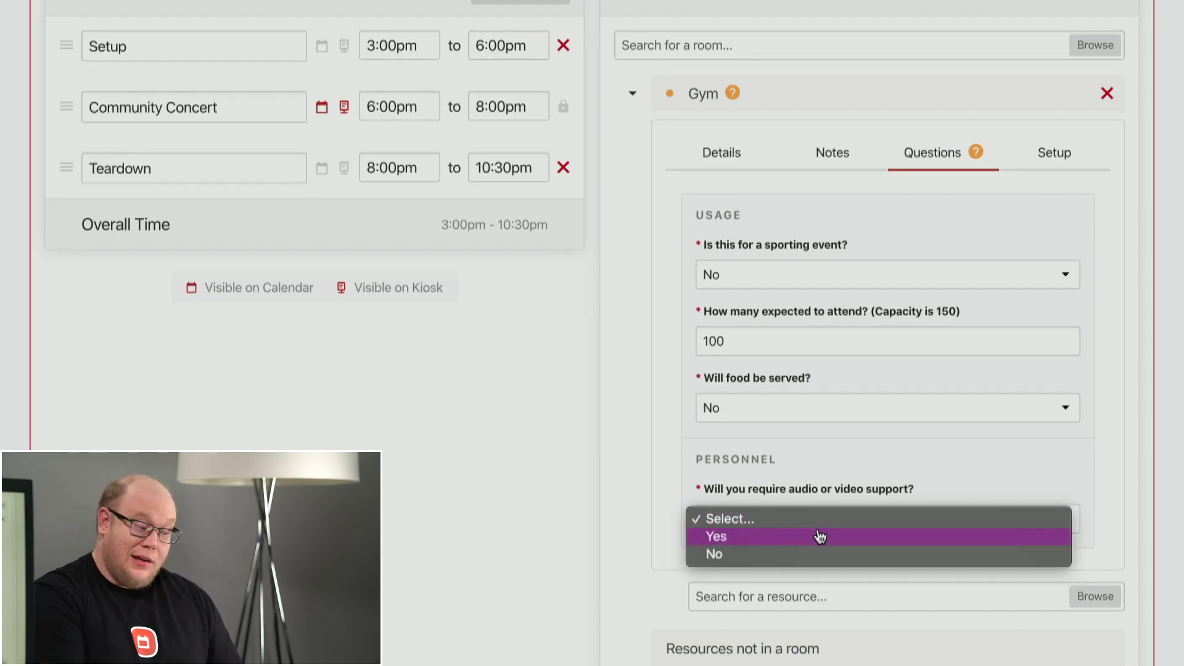
pyautogui.click(818, 534)
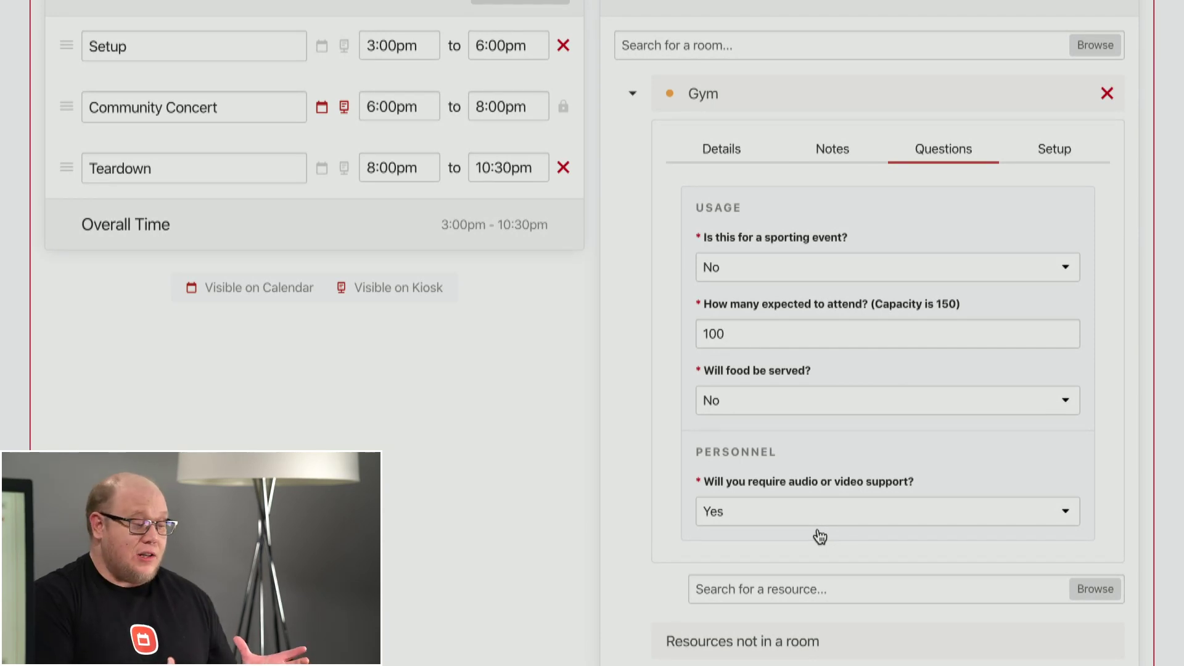
# - Select the Theater setup for the Gym and add the suggested 80 Stackable Chairs
pyautogui.click(1060, 155)
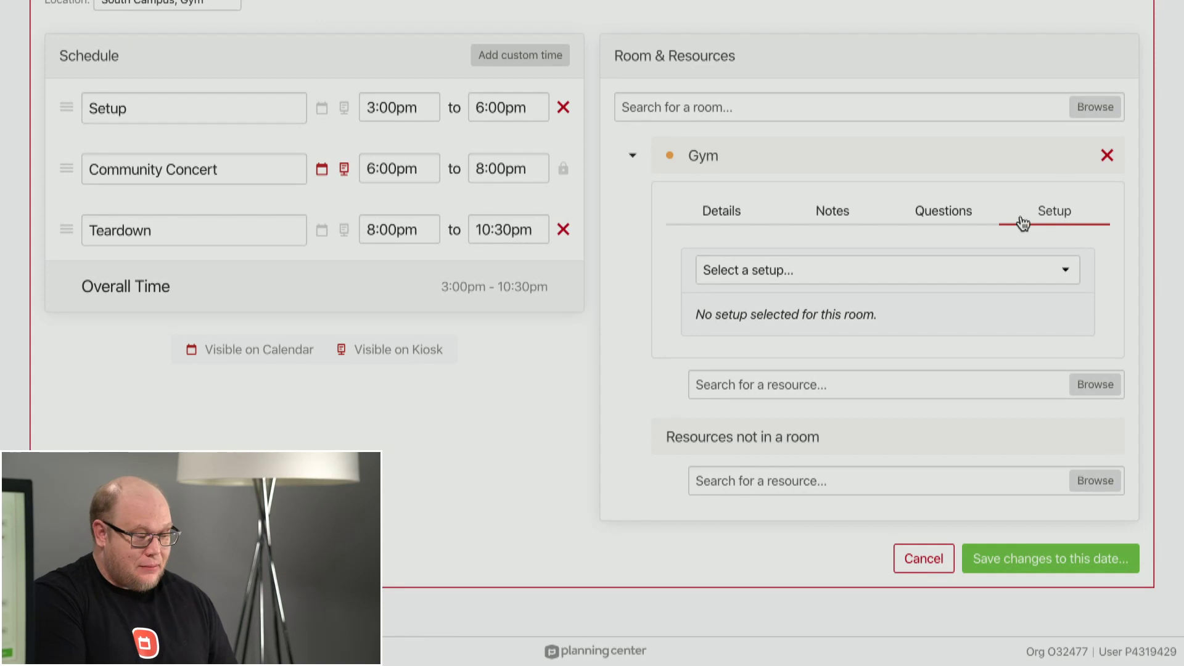
pyautogui.click(1024, 276)
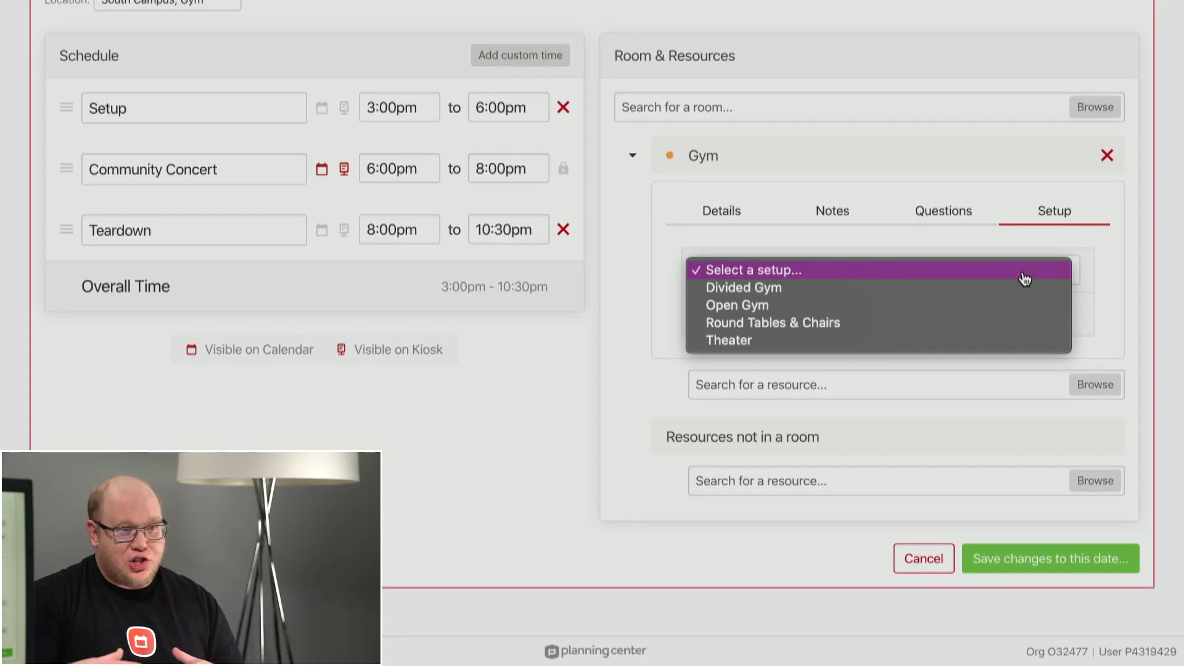
pyautogui.click(1024, 341)
pyautogui.scroll(-1, 1023, 338)
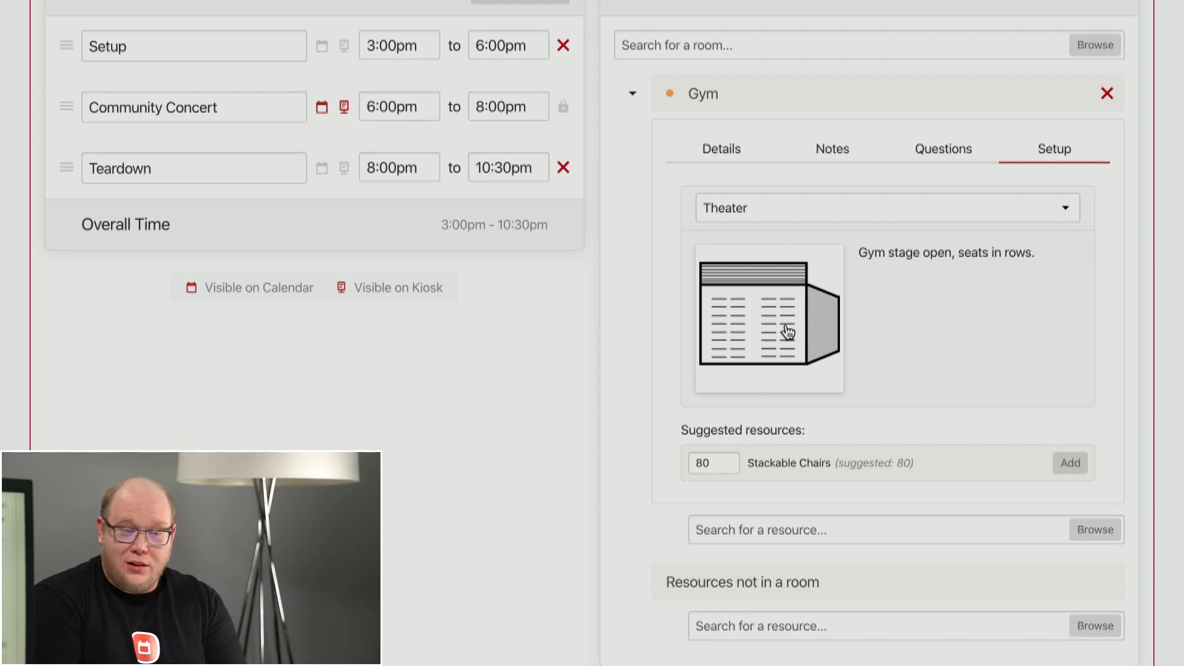
pyautogui.scroll(-1, 788, 333)
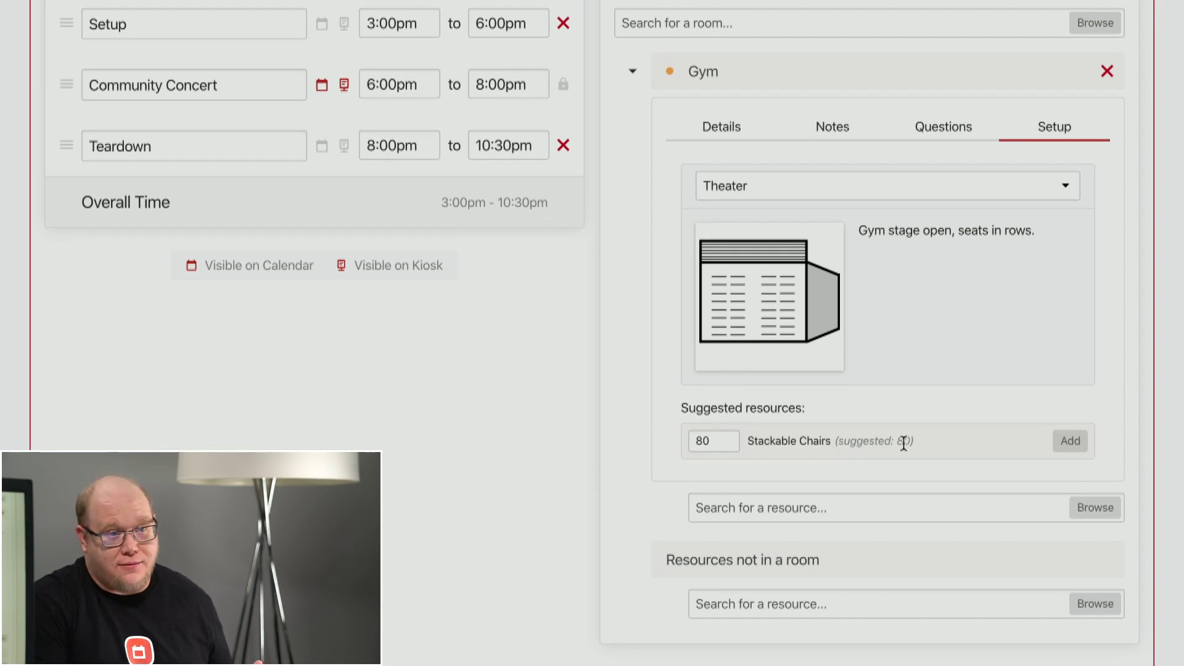
pyautogui.click(1076, 435)
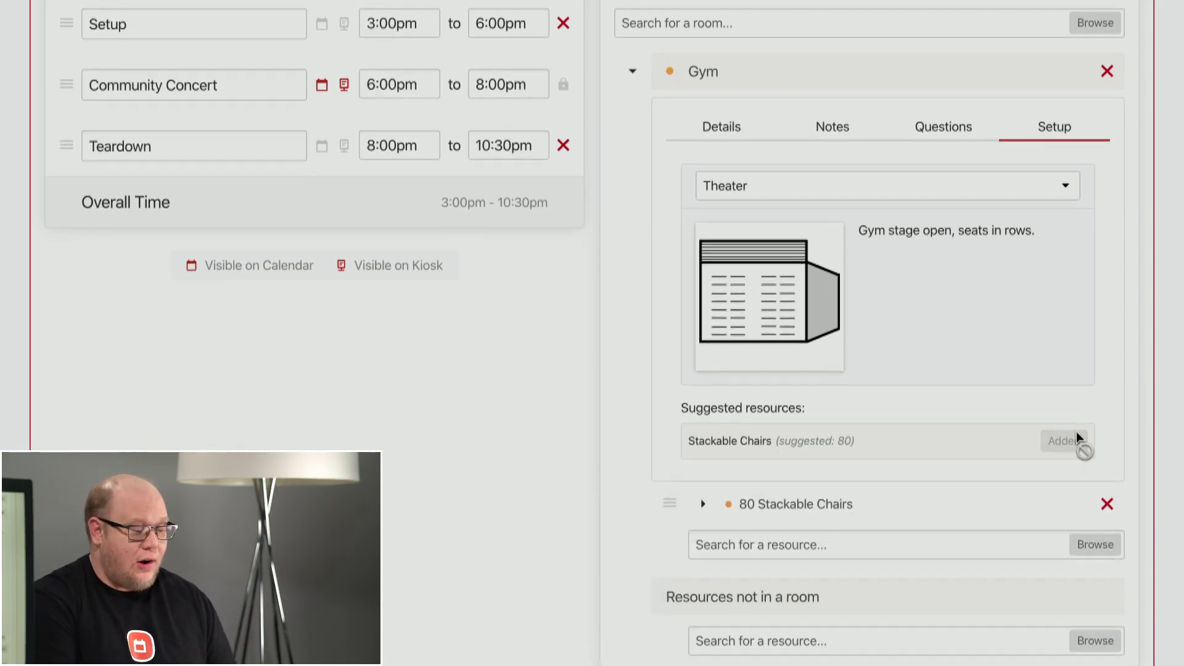
# - Collapse the Gym's details and examine the request details of the Stackable Chairs
pyautogui.scroll(1, 1076, 435)
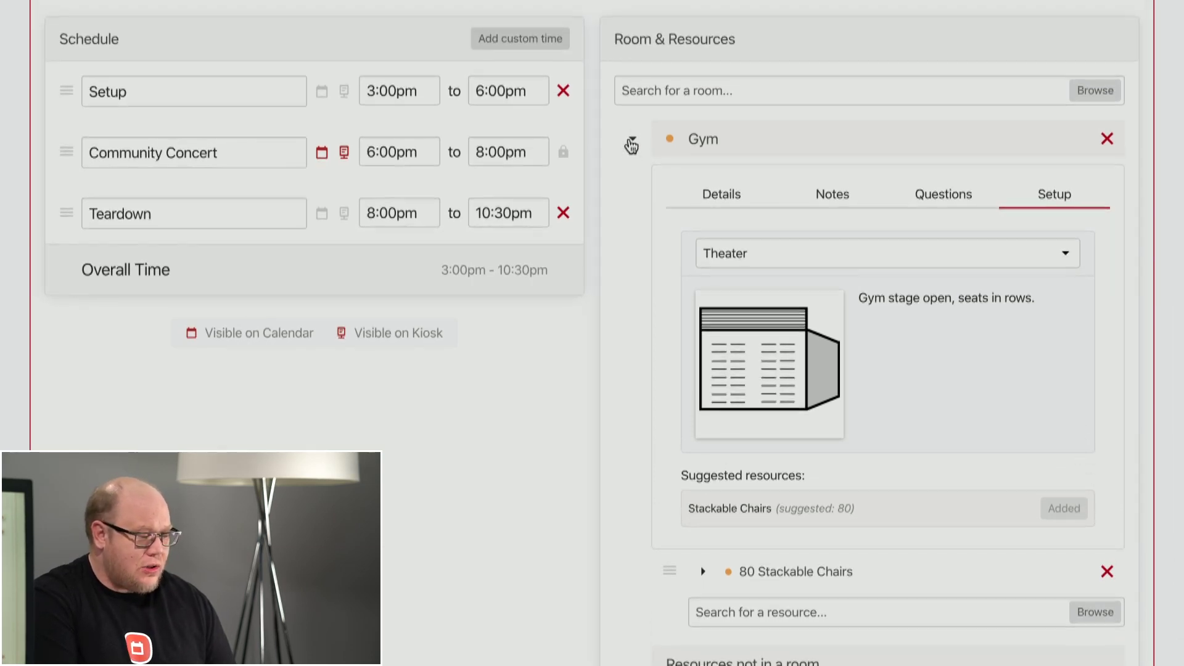
pyautogui.click(632, 141)
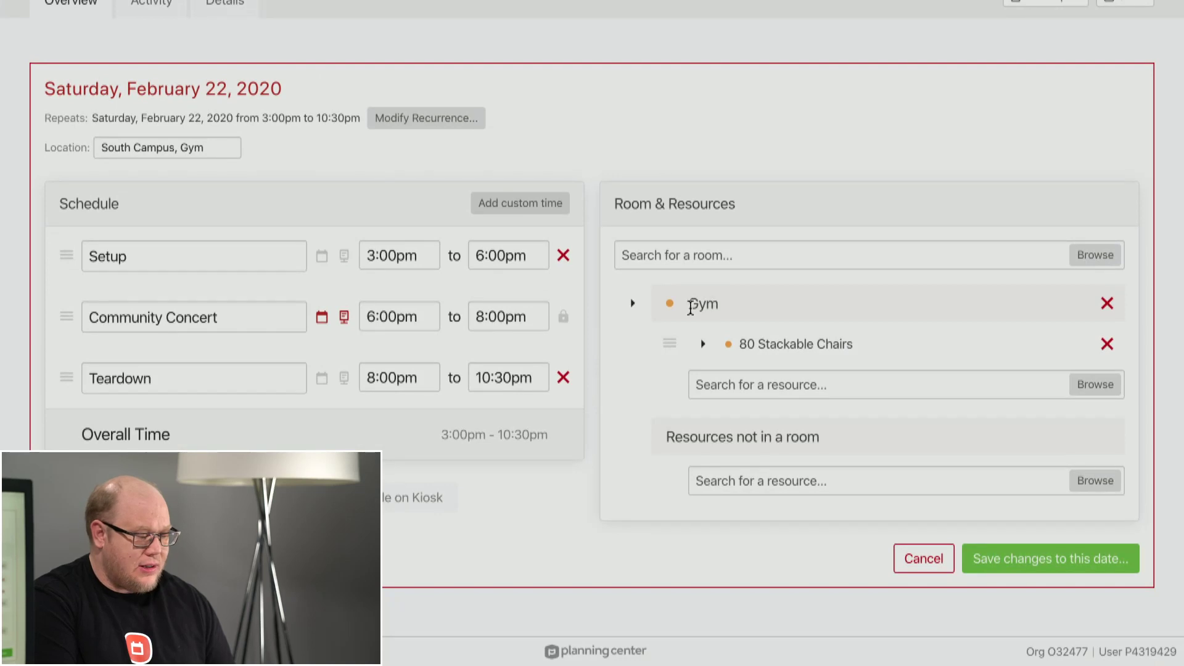
pyautogui.click(704, 344)
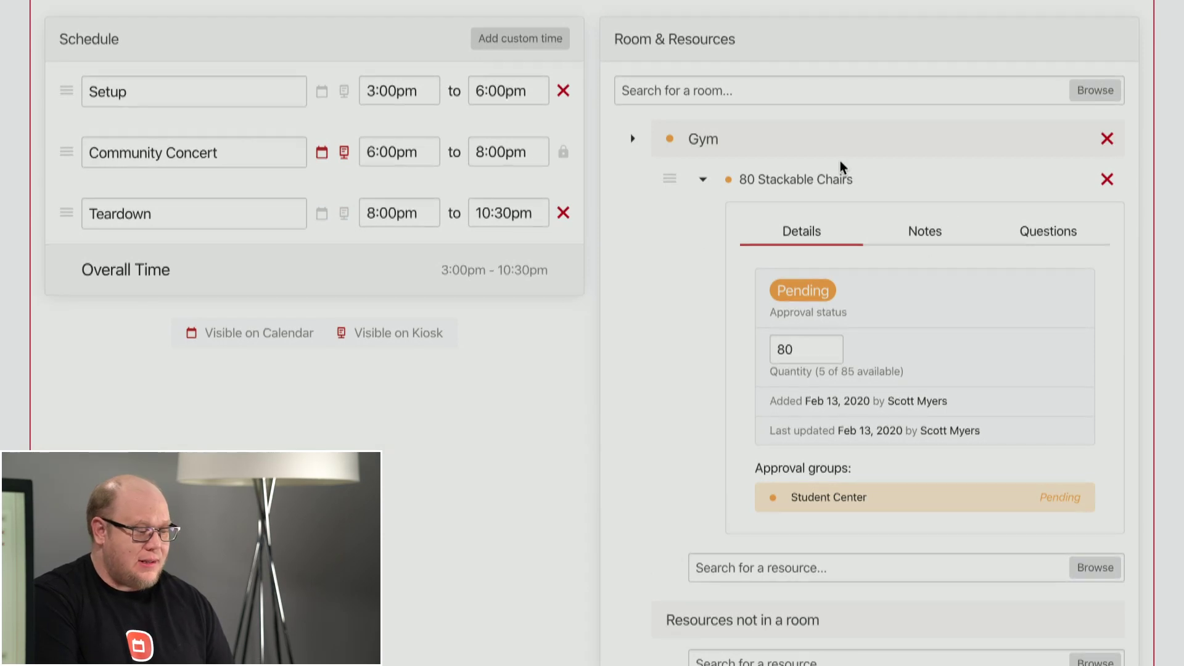
pyautogui.click(709, 181)
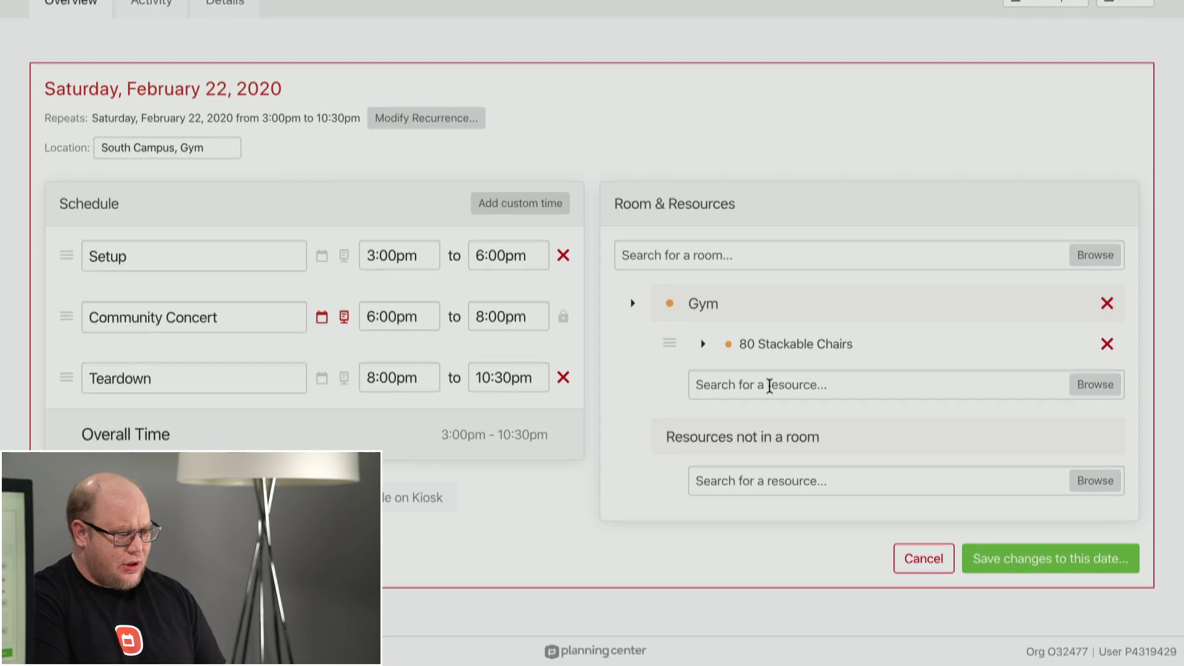
# - Find the Lighting Console by searching "light" and add it to the Gym's resources
pyautogui.click(769, 385)
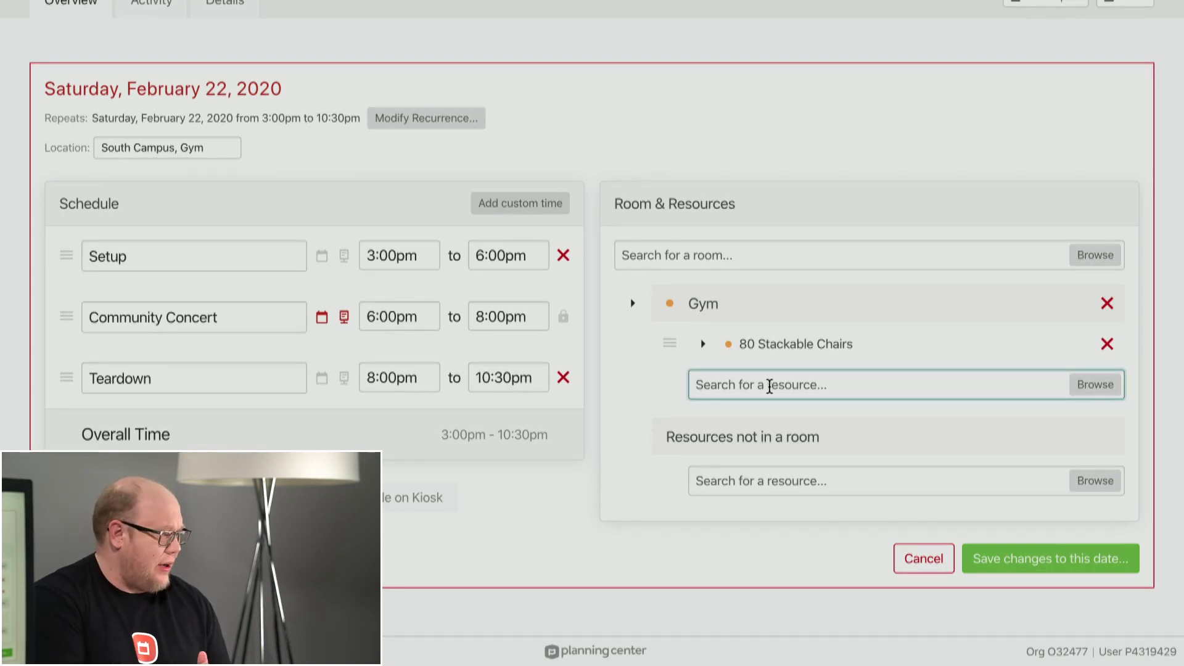
pyautogui.write('light')
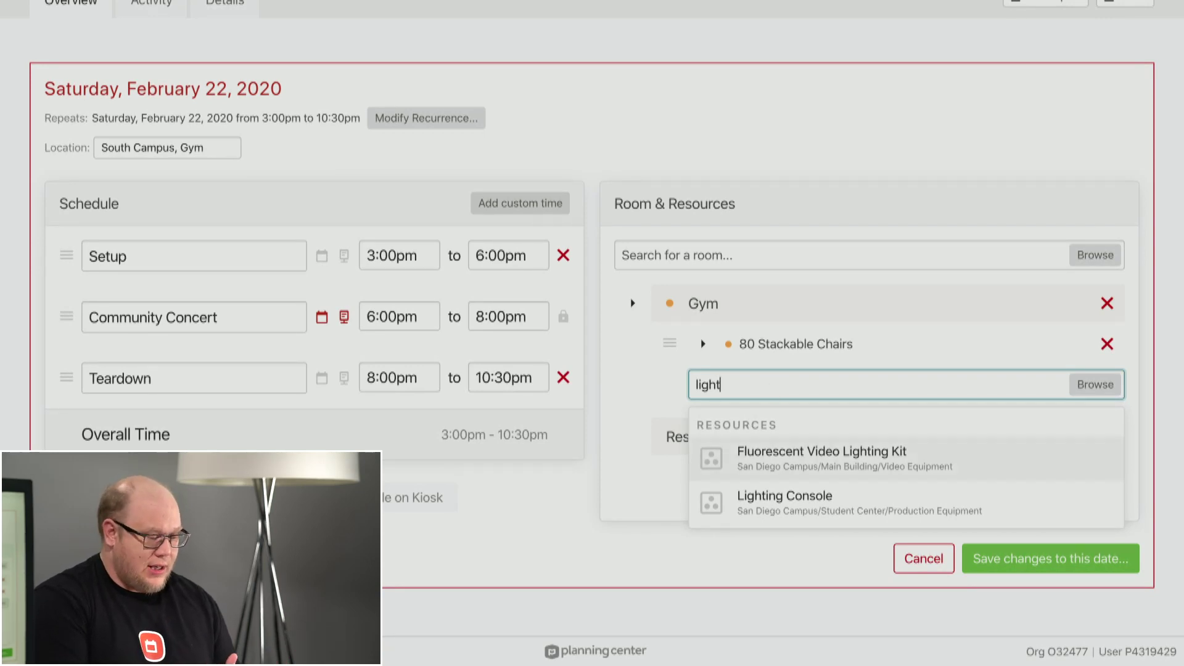
pyautogui.press('Return')
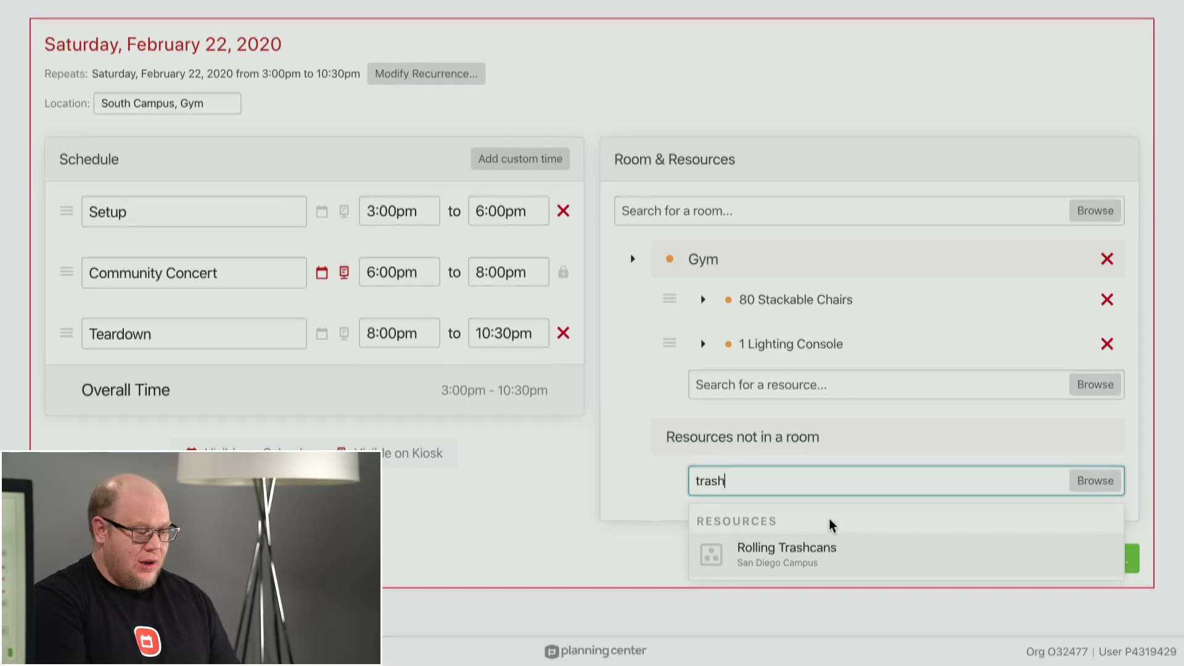
# - Add Rolling Trashcans as a resource not in a room and set their quantity to 10
pyautogui.click(832, 560)
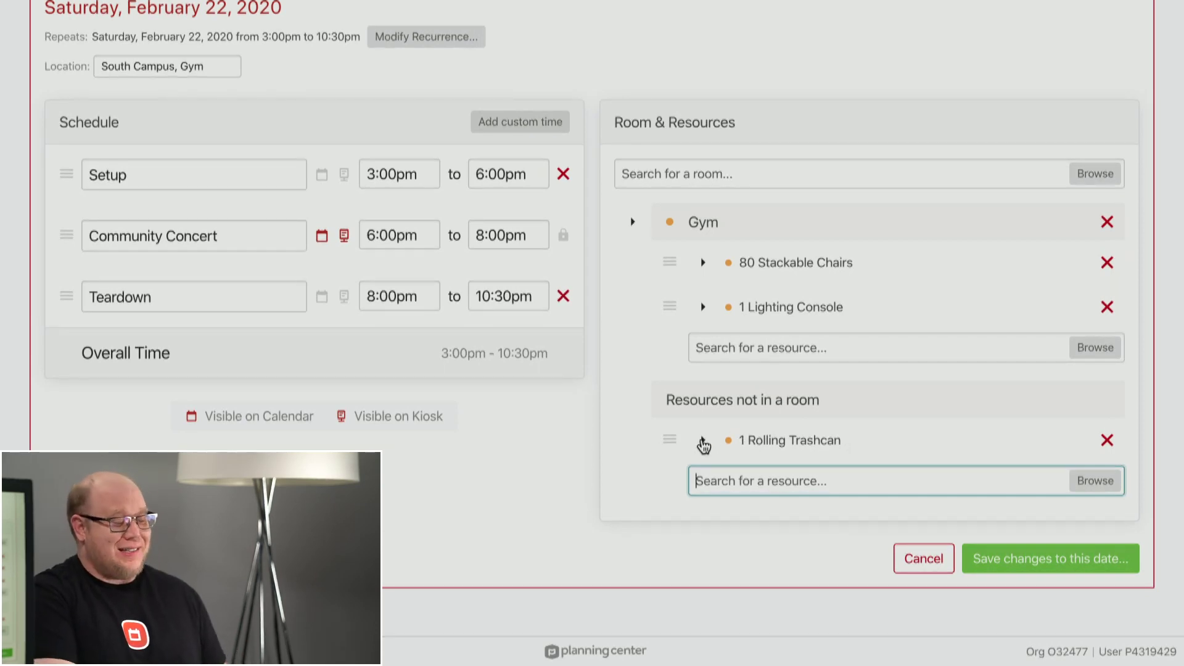
pyautogui.click(703, 441)
pyautogui.scroll(-3, 820, 462)
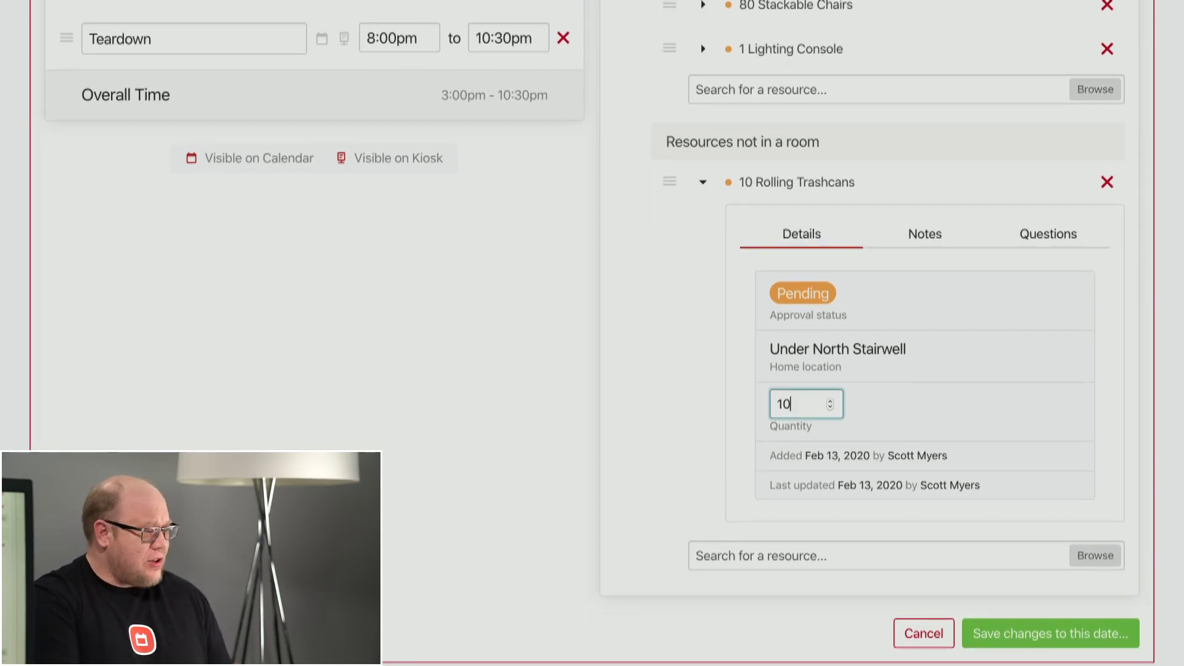
pyautogui.scroll(4, 592, 333)
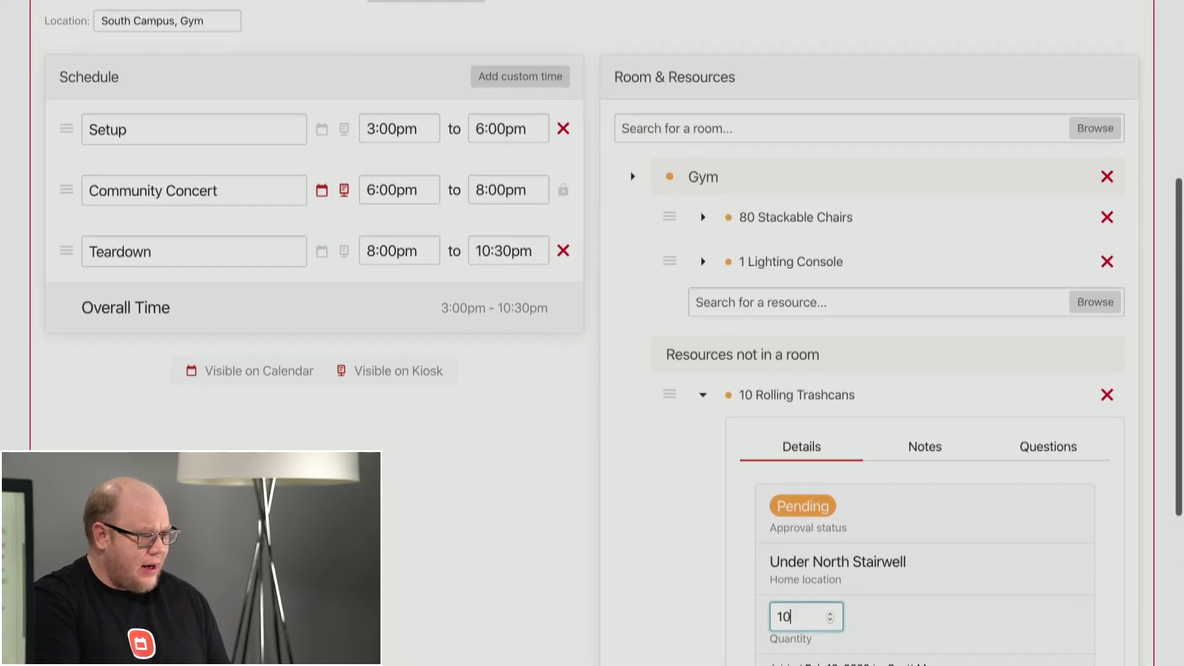
pyautogui.scroll(-4, 592, 333)
pyautogui.scroll(1, 592, 333)
pyautogui.scroll(-2, 592, 333)
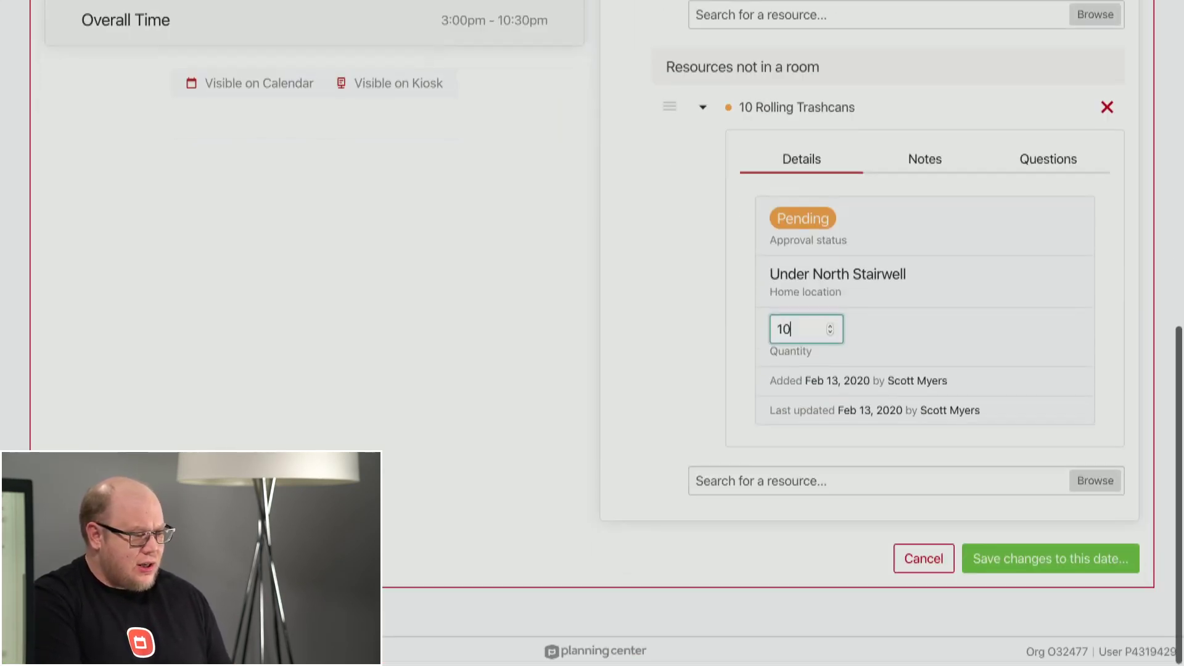
pyautogui.scroll(5, 592, 333)
pyautogui.scroll(-5, 592, 333)
pyautogui.scroll(3, 592, 333)
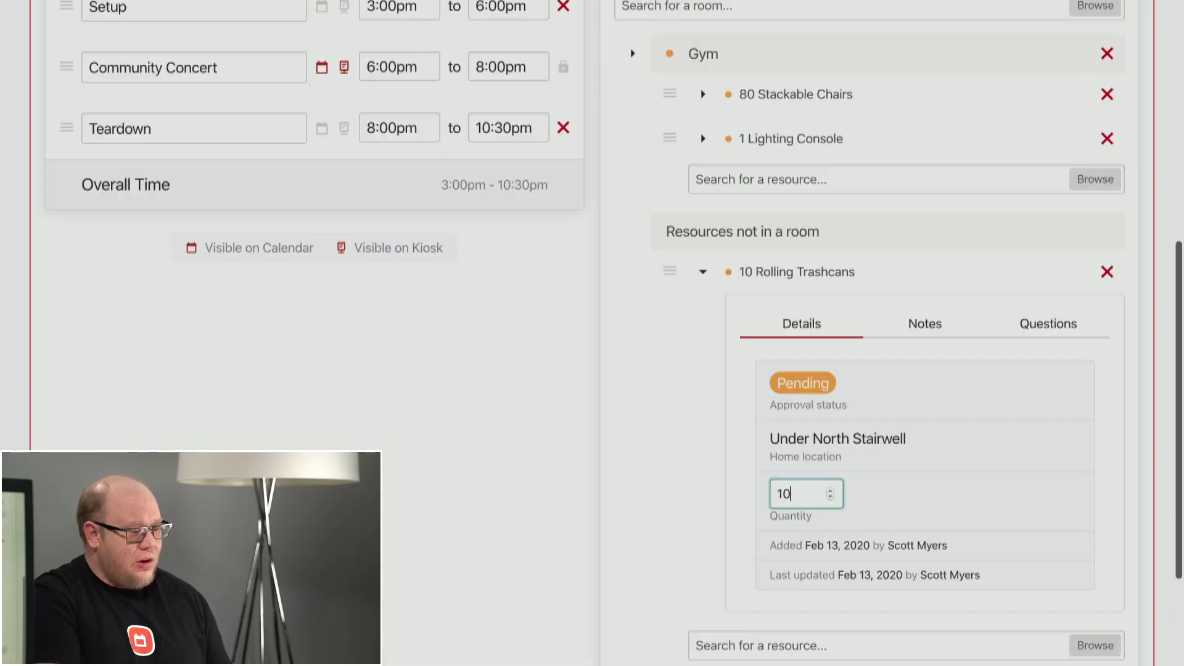
# - Save the schedule, room and resource changes to the February 22, 2020 Community Concert and confirm them
pyautogui.scroll(-2, 592, 333)
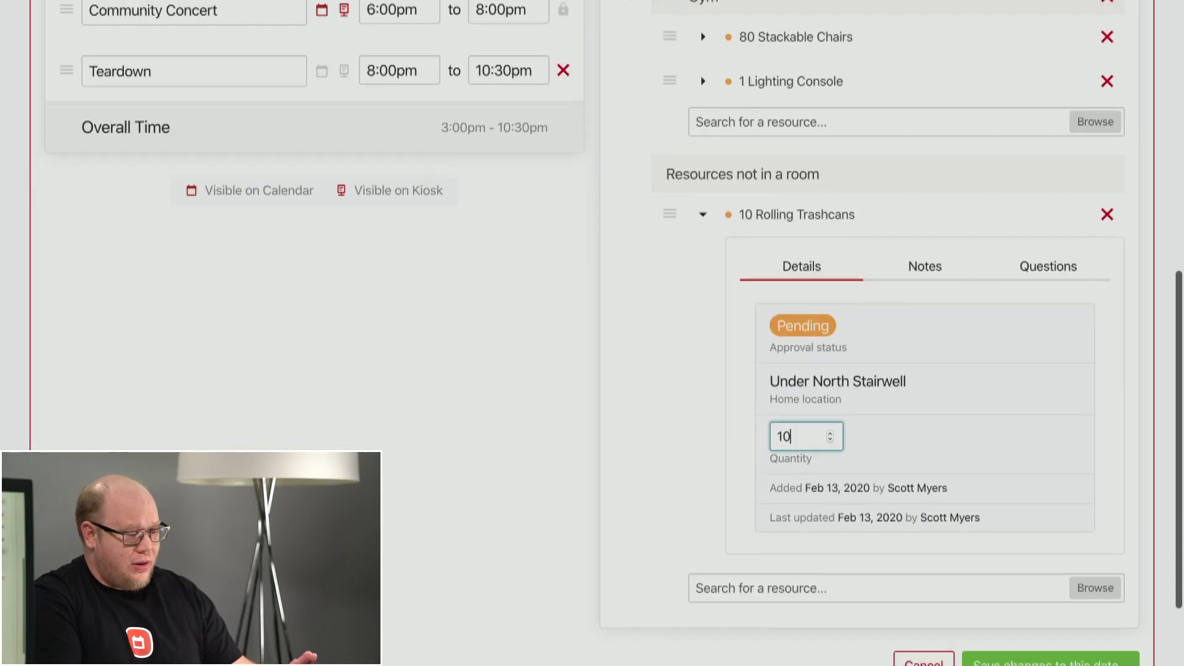
pyautogui.scroll(-2, 592, 333)
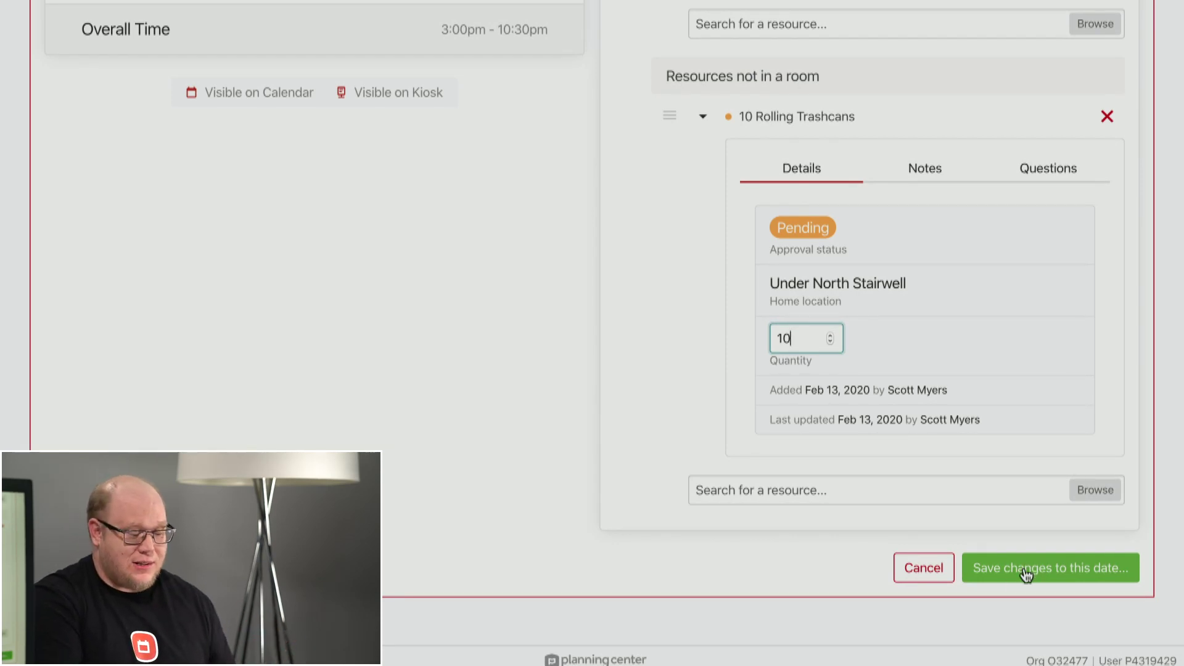
pyautogui.click(1048, 573)
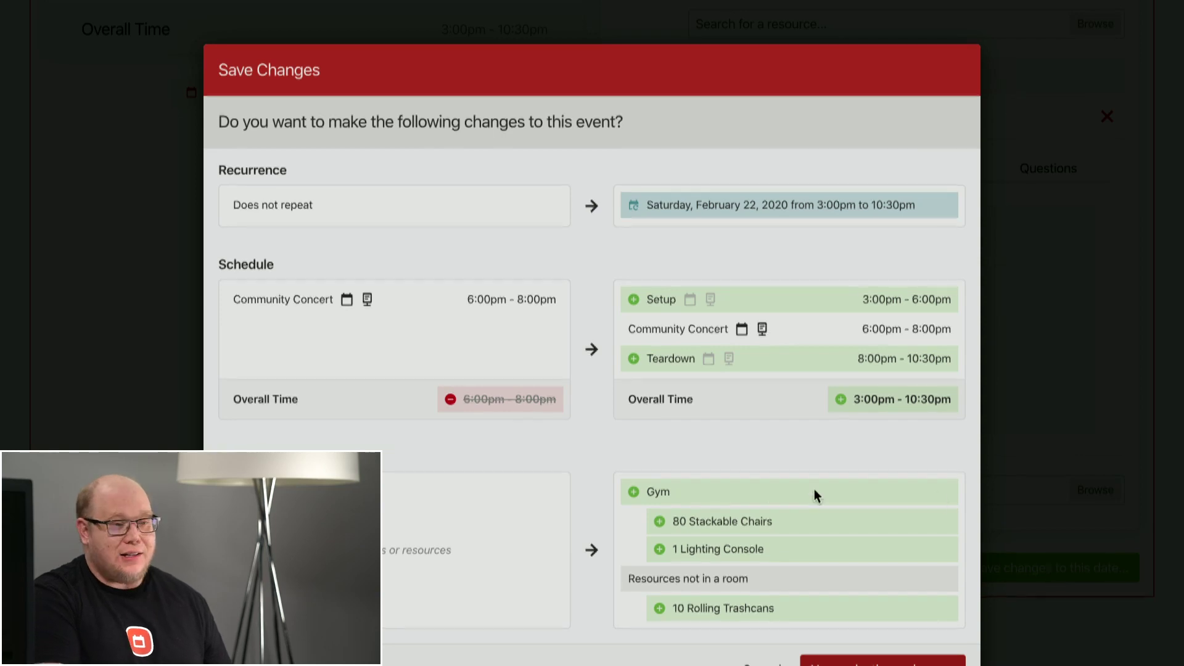
pyautogui.scroll(-1, 770, 510)
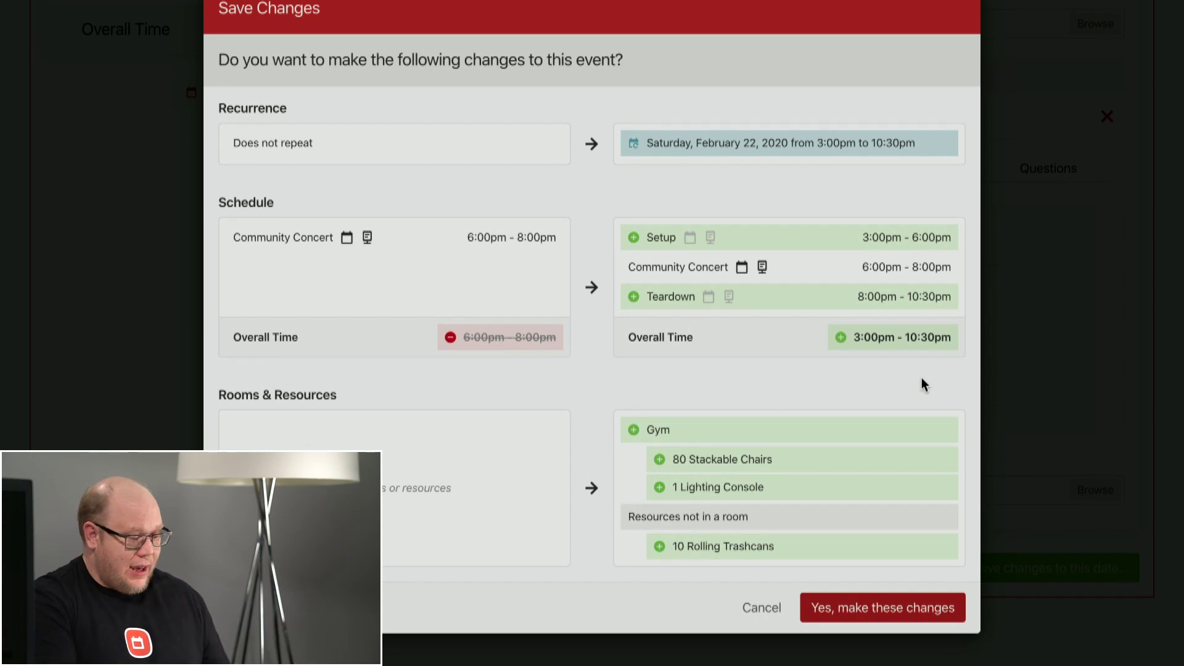
pyautogui.click(883, 613)
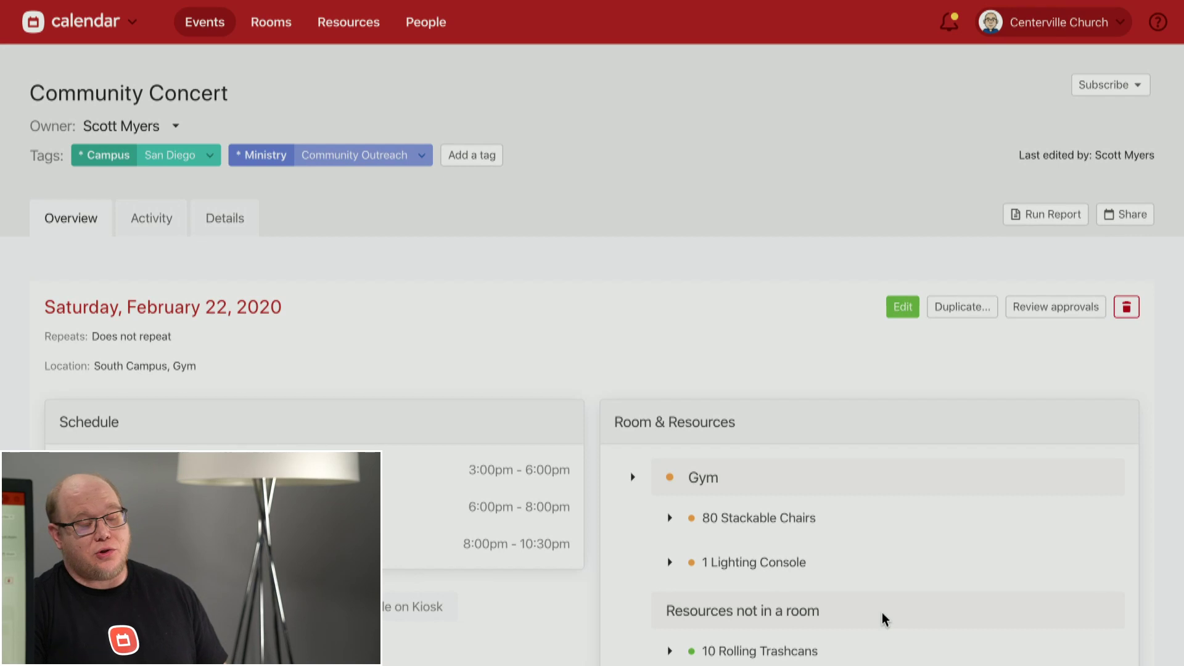
# - Review the saved Community Concert's schedule, rooms and resources, and its subscription options
pyautogui.scroll(-2, 881, 612)
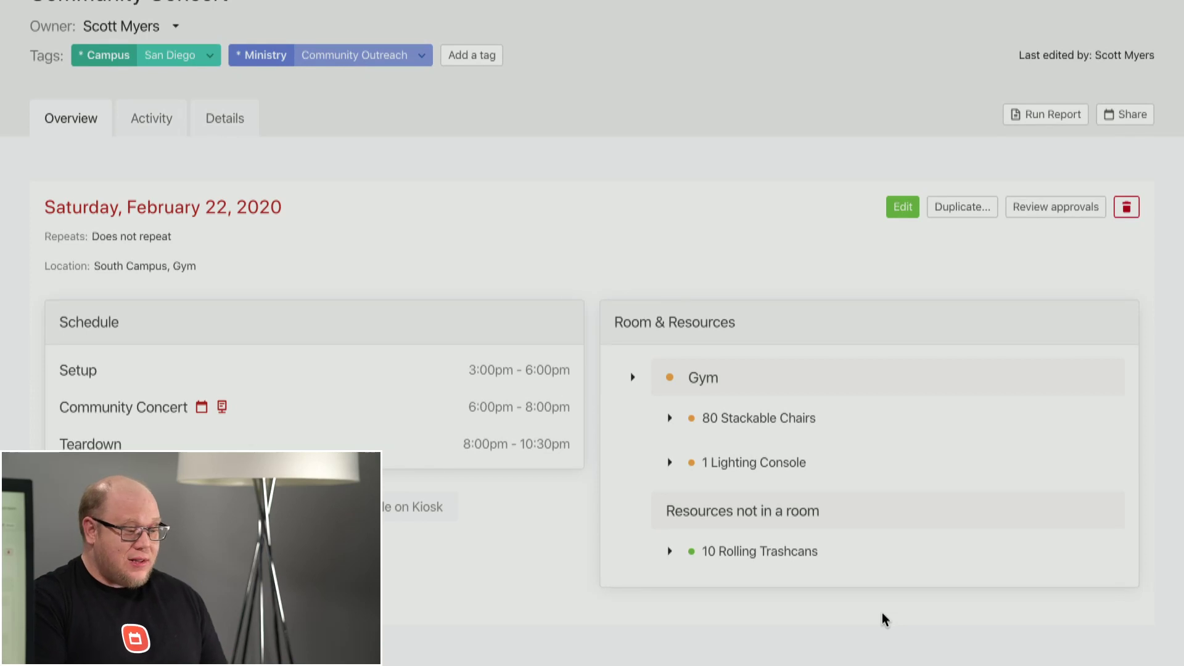
pyautogui.scroll(2, 881, 613)
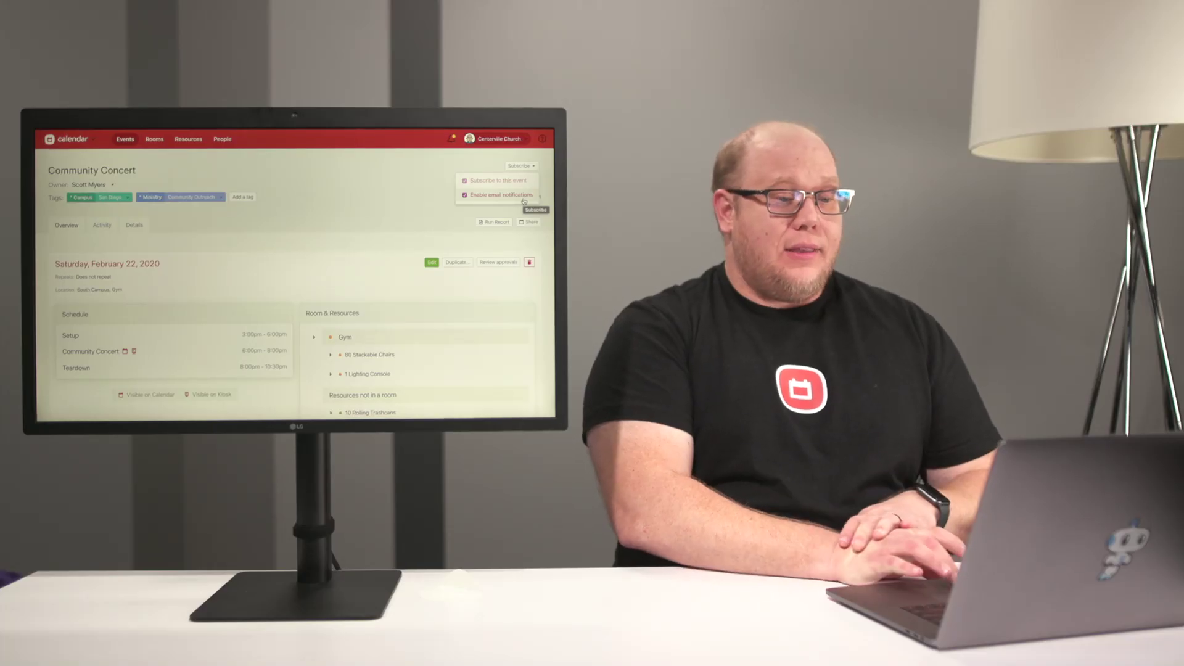
pyautogui.click(533, 167)
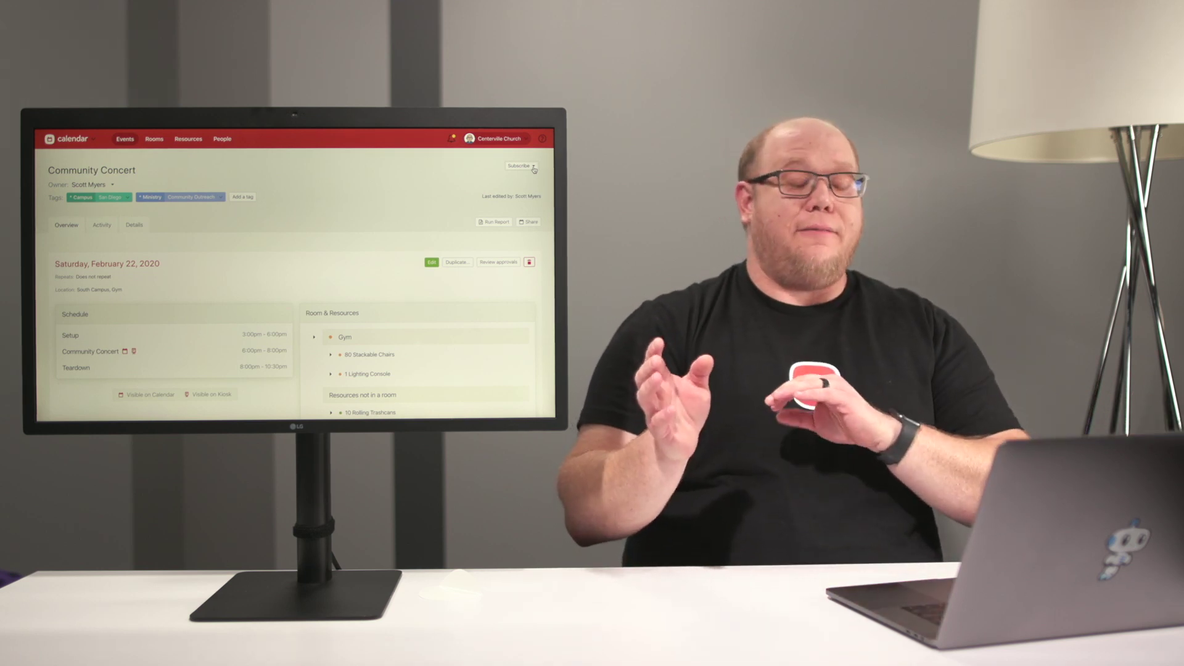
pyautogui.click(226, 141)
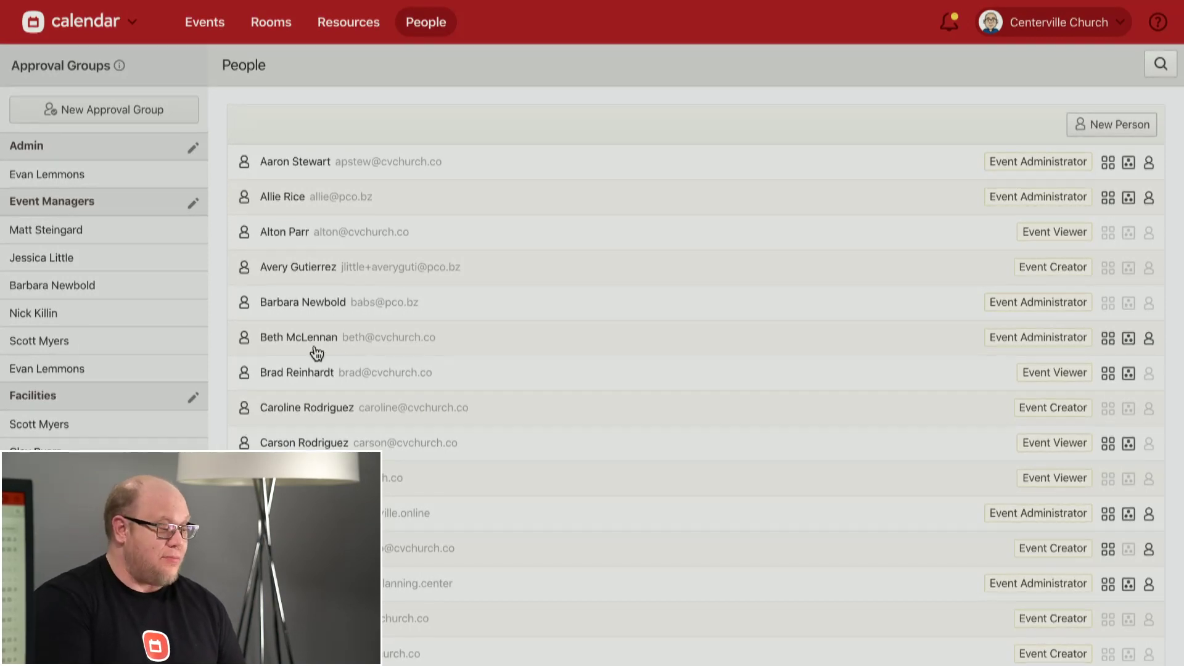
pyautogui.click(571, 240)
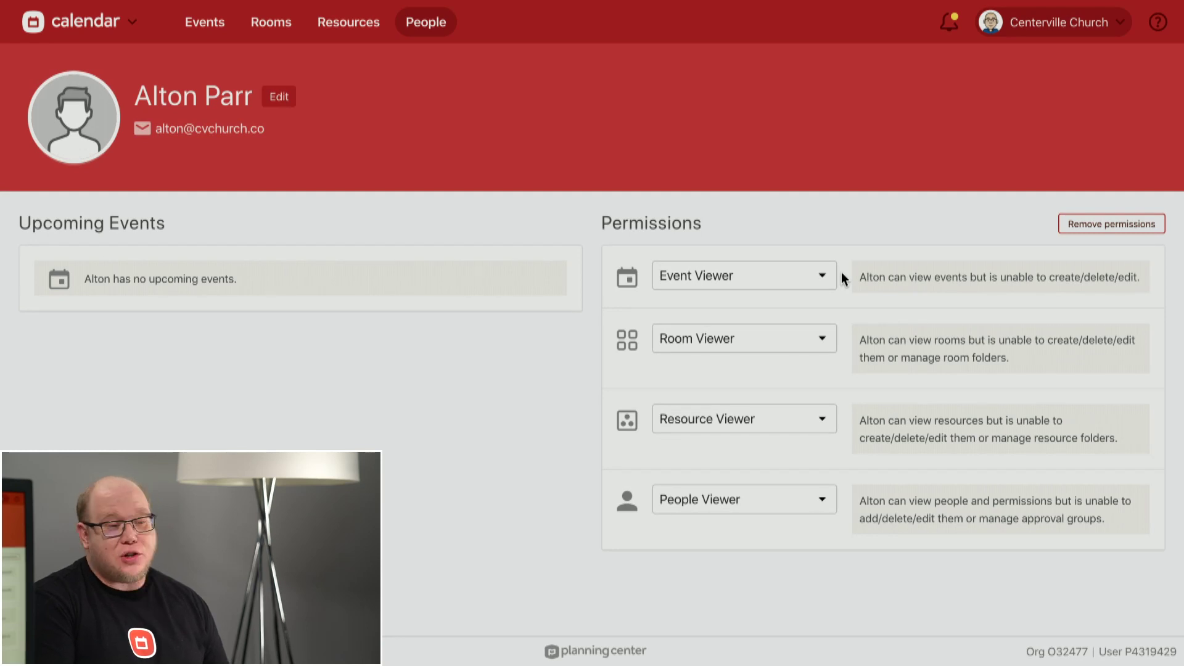
pyautogui.click(821, 276)
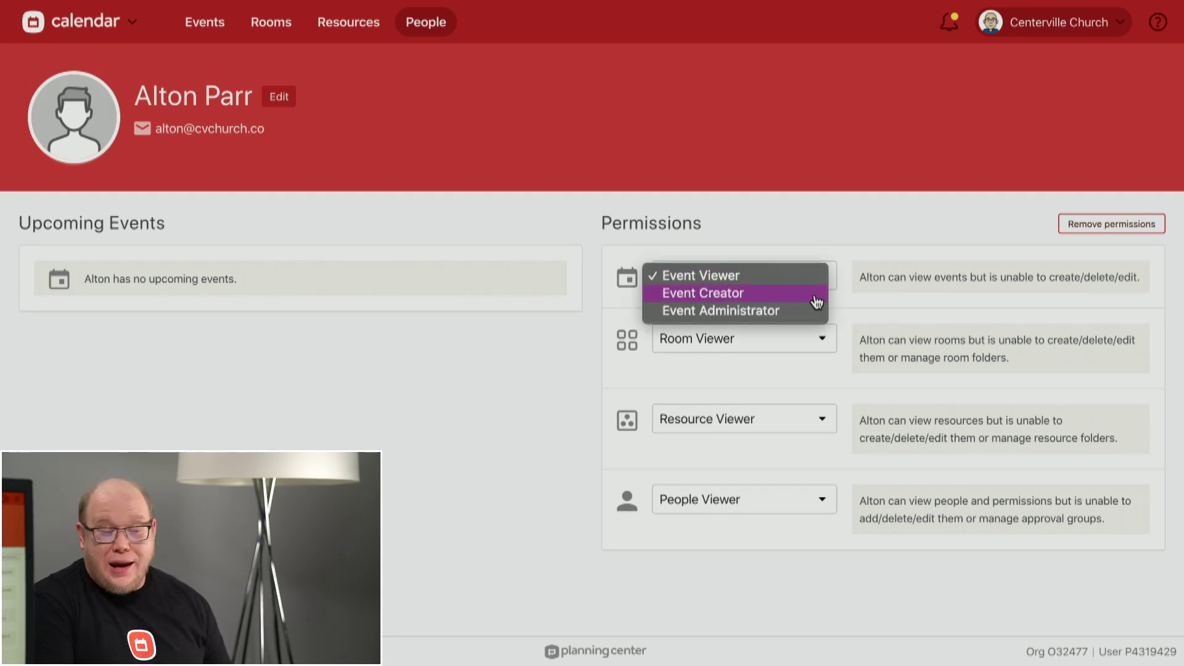
pyautogui.click(853, 292)
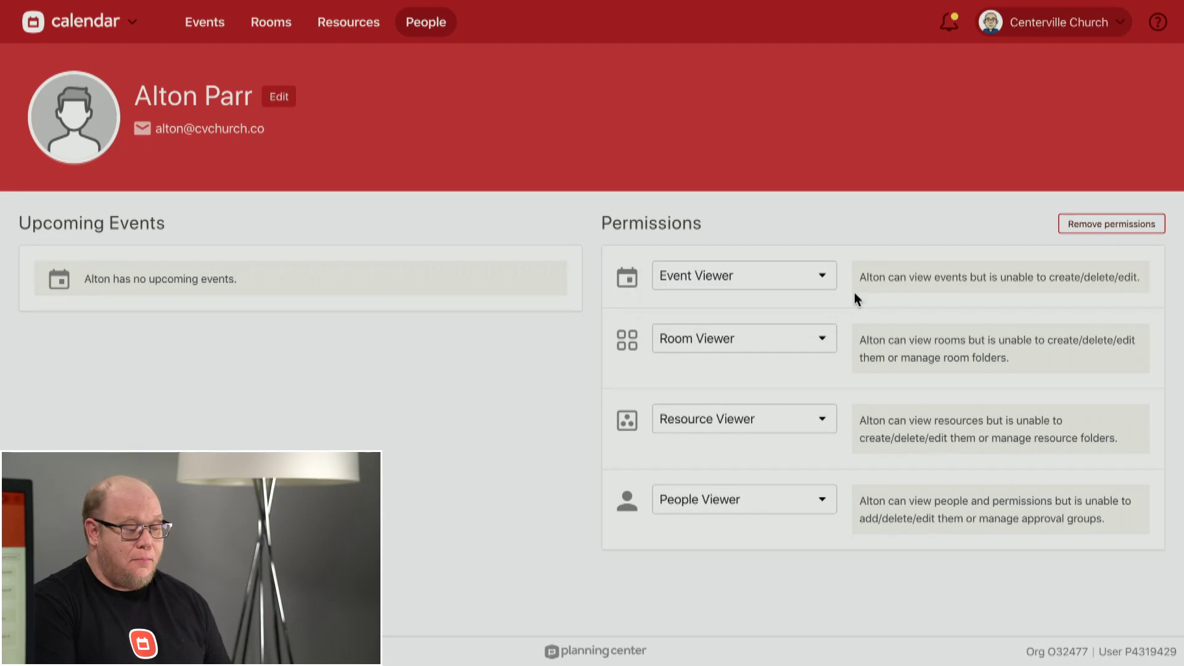
pyautogui.click(811, 423)
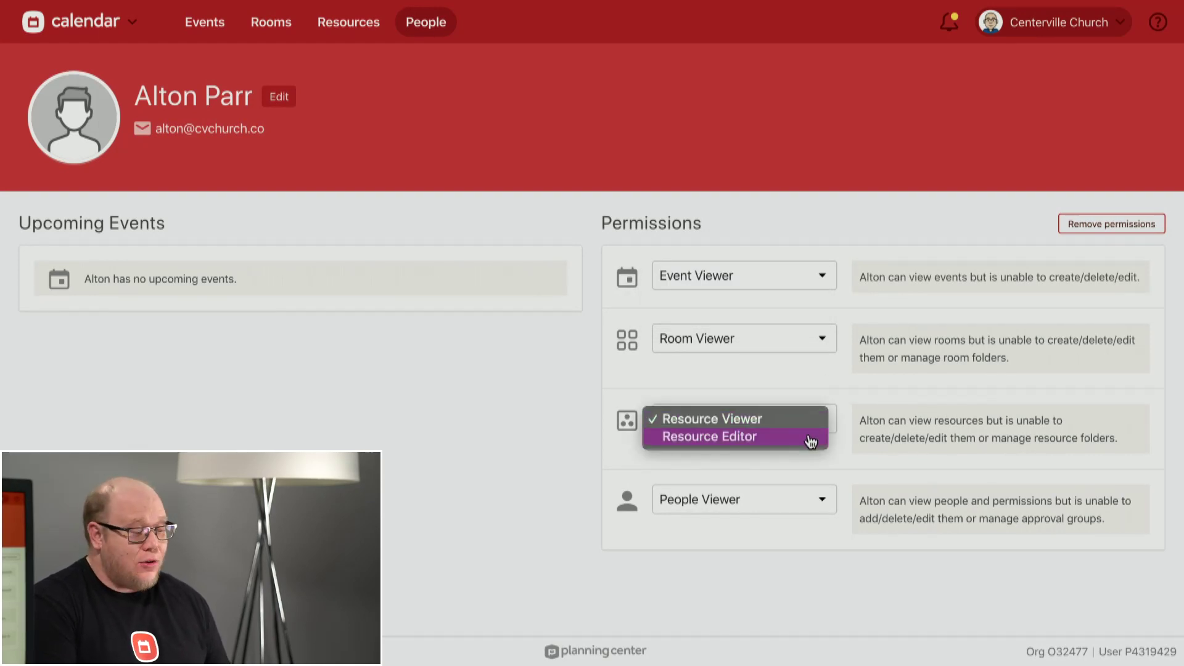
pyautogui.click(834, 341)
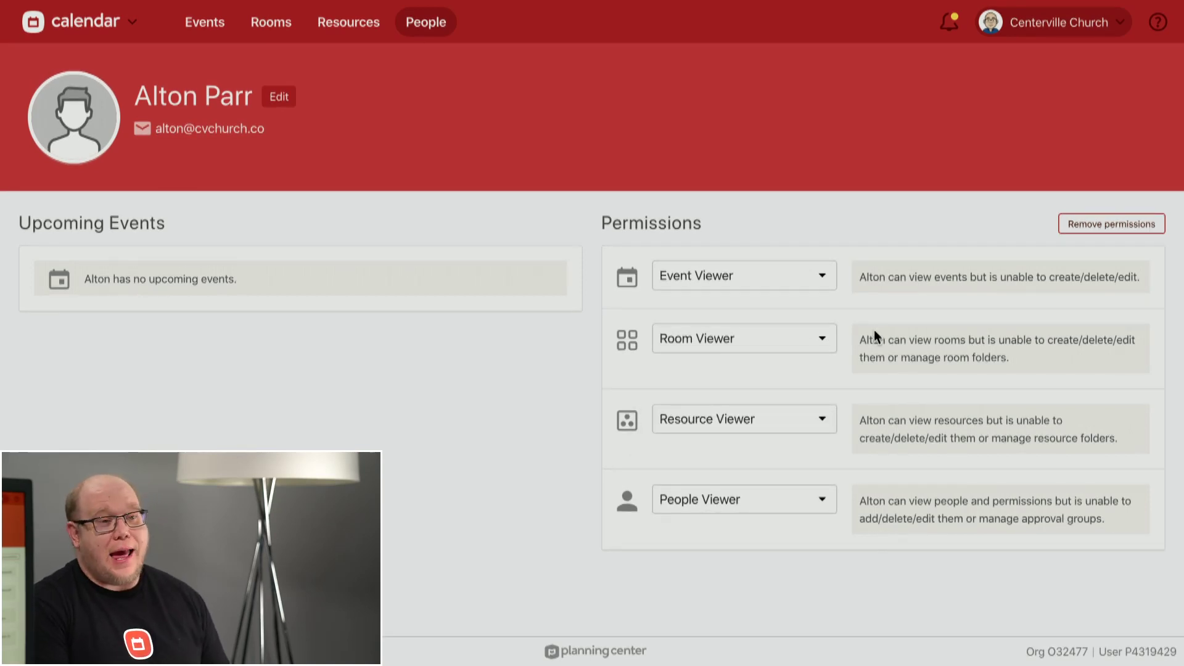
# - Raise the person's event permission to Event Creator, and further to Event Administrator
pyautogui.click(829, 290)
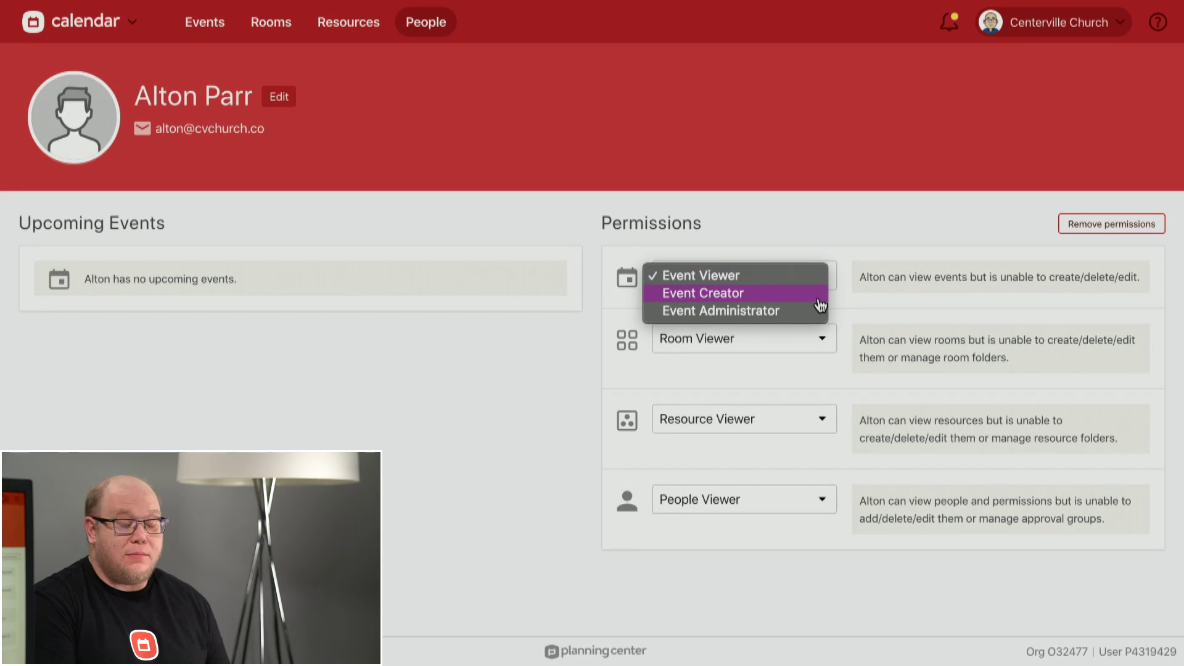
pyautogui.click(819, 298)
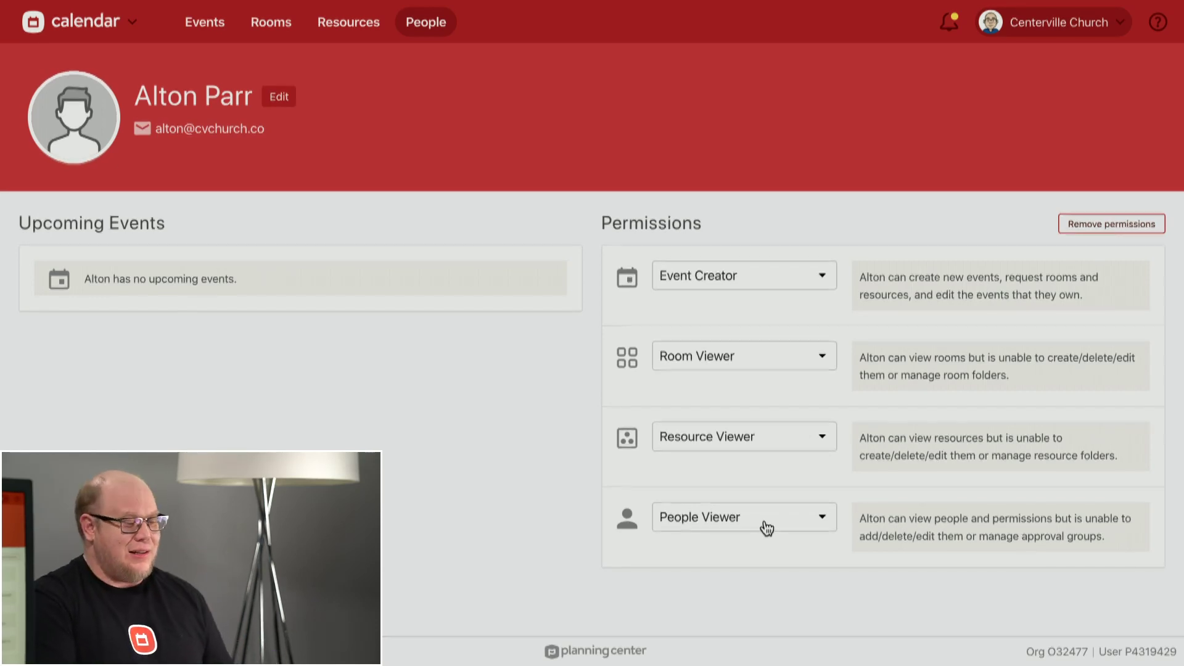
pyautogui.click(821, 285)
pyautogui.click(811, 301)
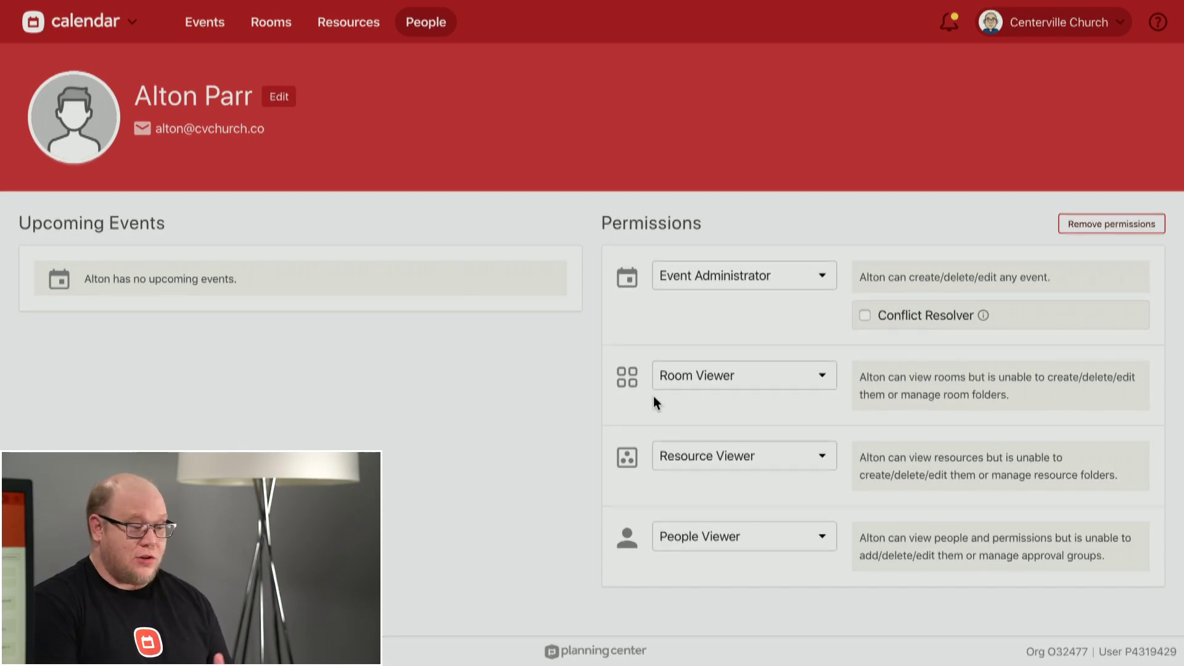
# - Browse the San Diego Campus resources and examine the Student Center's Audio Equipment and Production Equipment folders
pyautogui.click(362, 35)
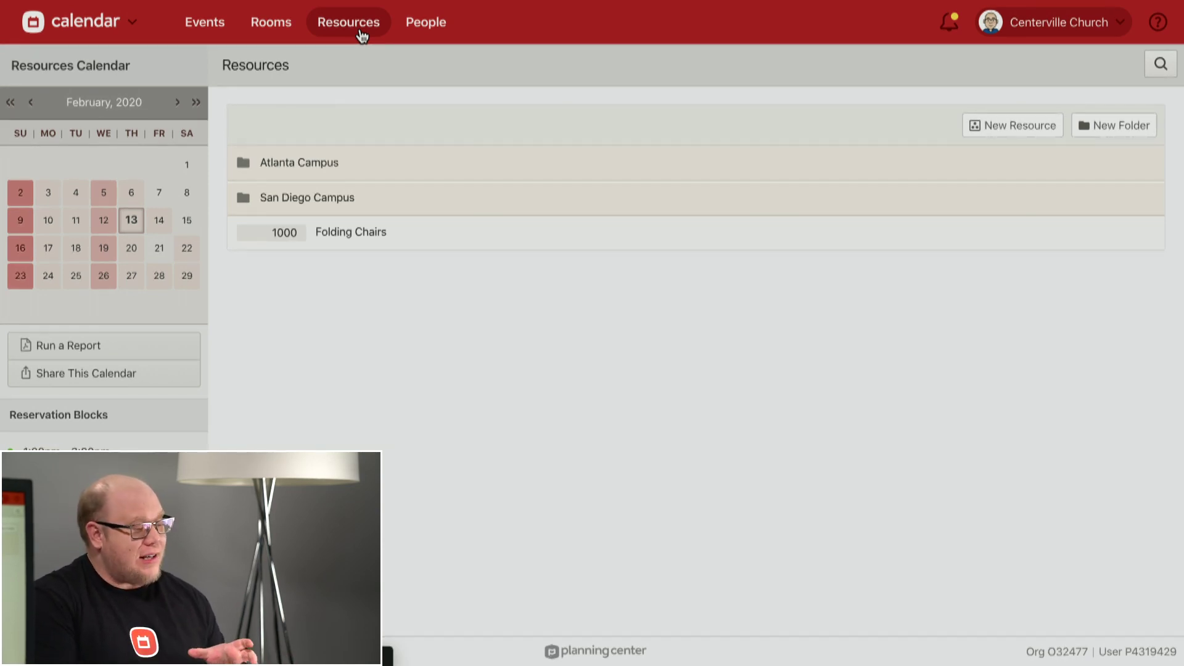
pyautogui.click(398, 203)
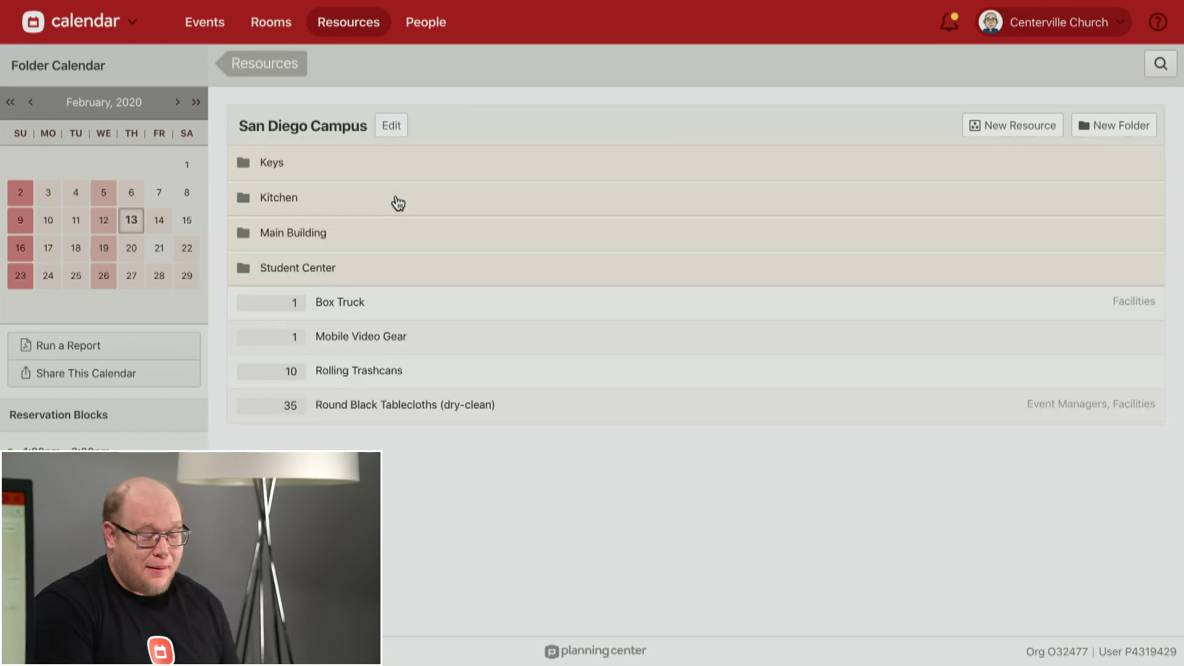
pyautogui.click(339, 282)
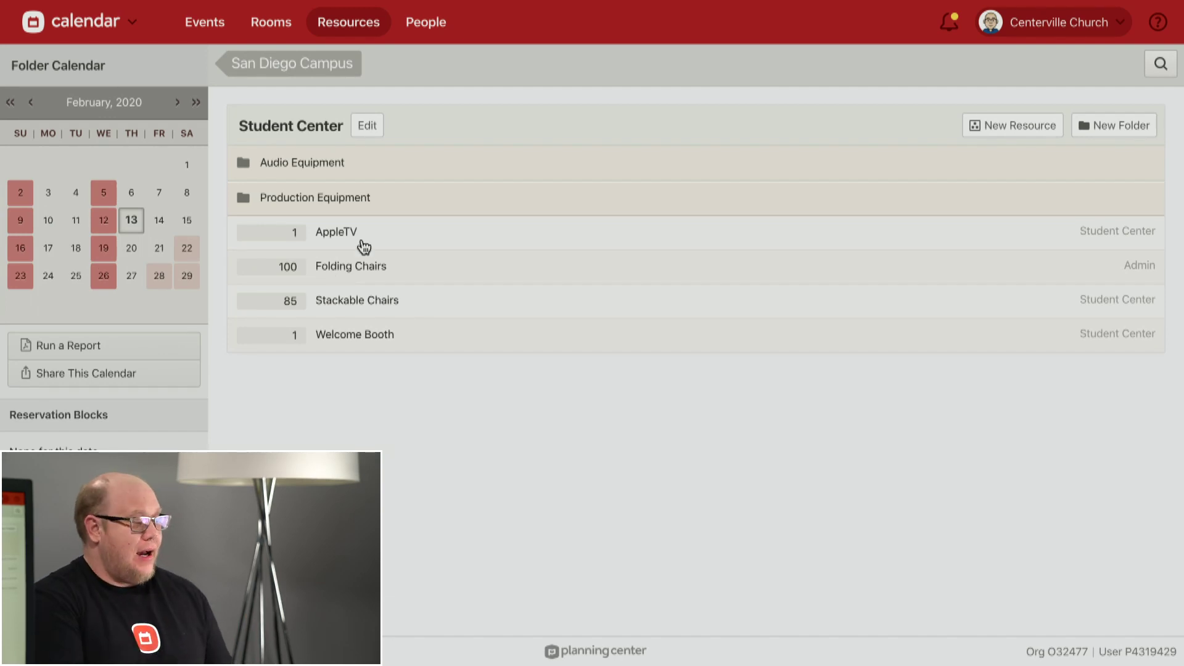
pyautogui.click(325, 170)
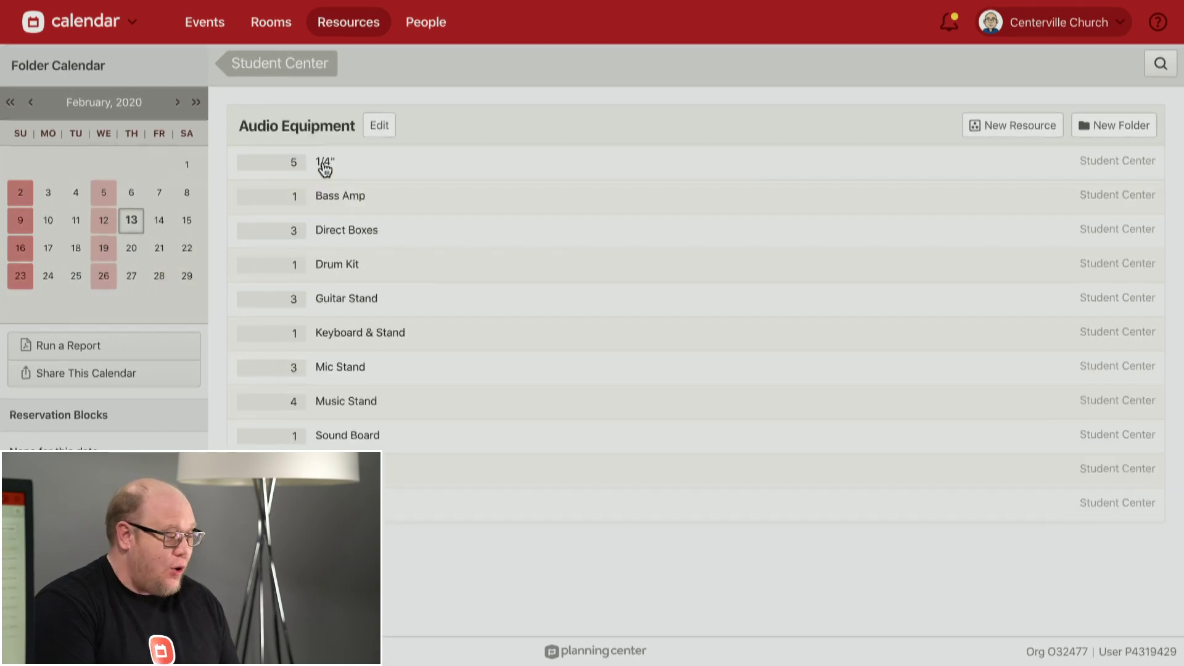
pyautogui.click(312, 77)
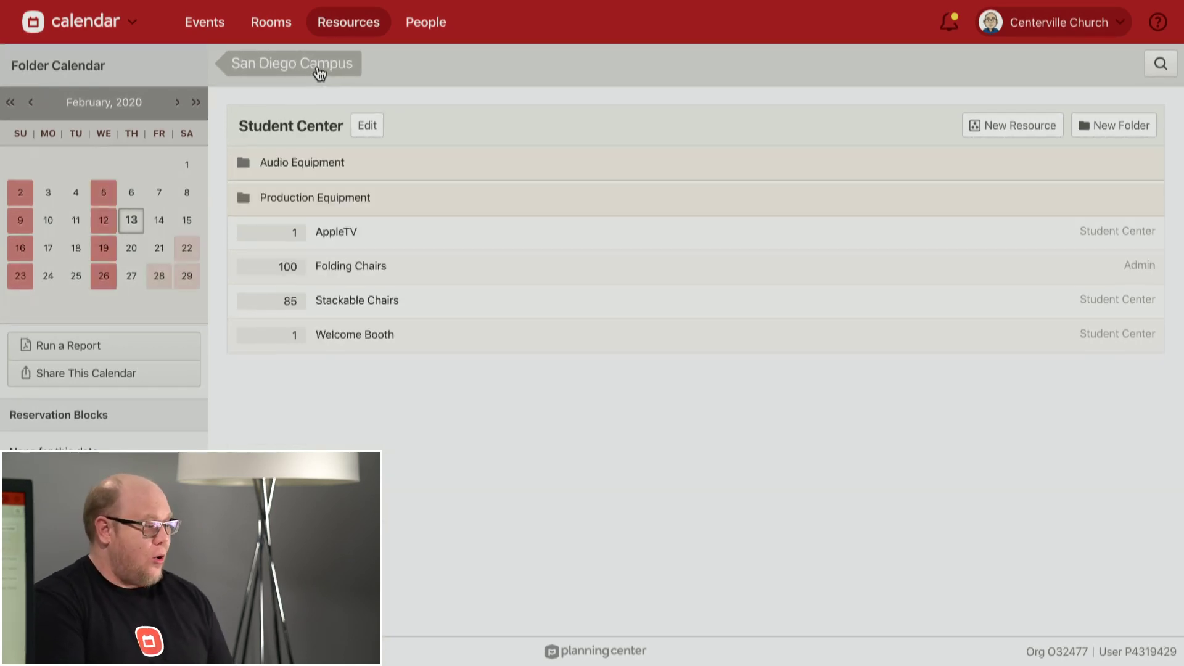
pyautogui.click(317, 203)
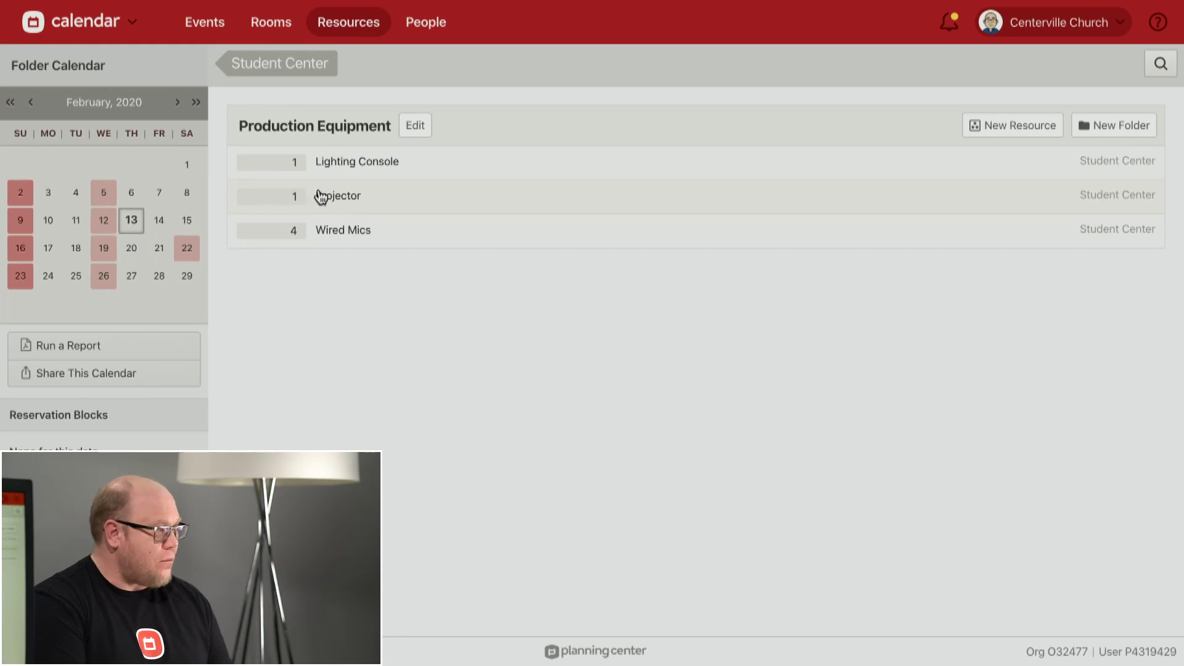
pyautogui.click(305, 62)
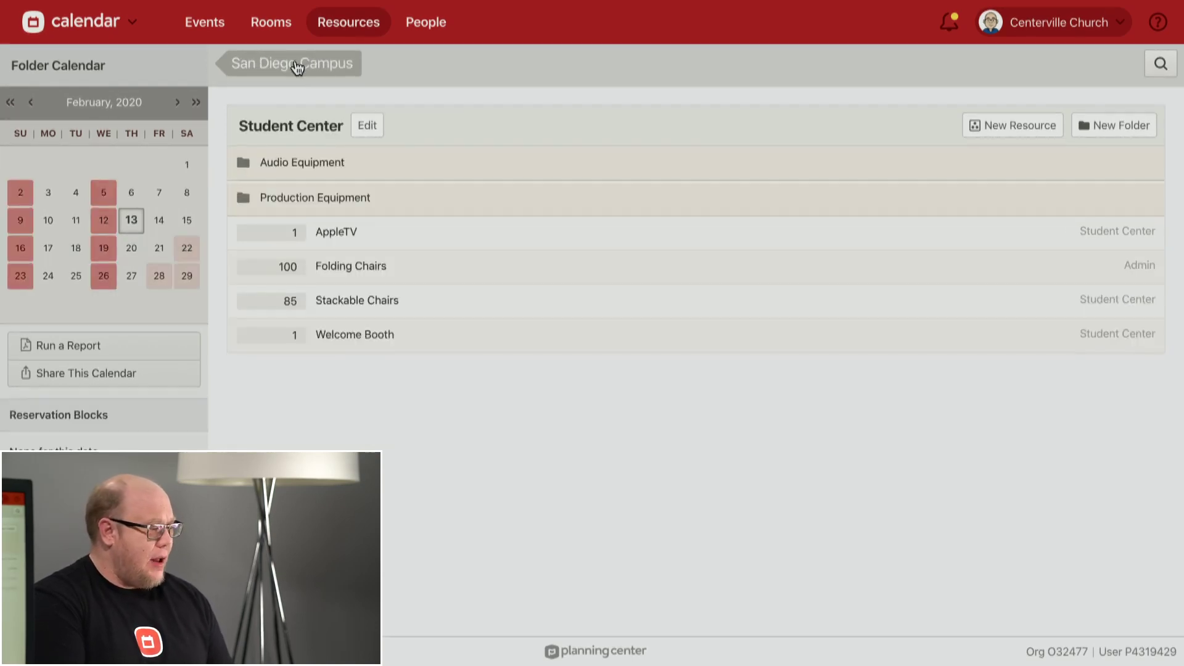
# - Examine the Audio Equipment and Video Equipment folders in the San Diego Campus's Main Building
pyautogui.click(297, 63)
pyautogui.click(303, 240)
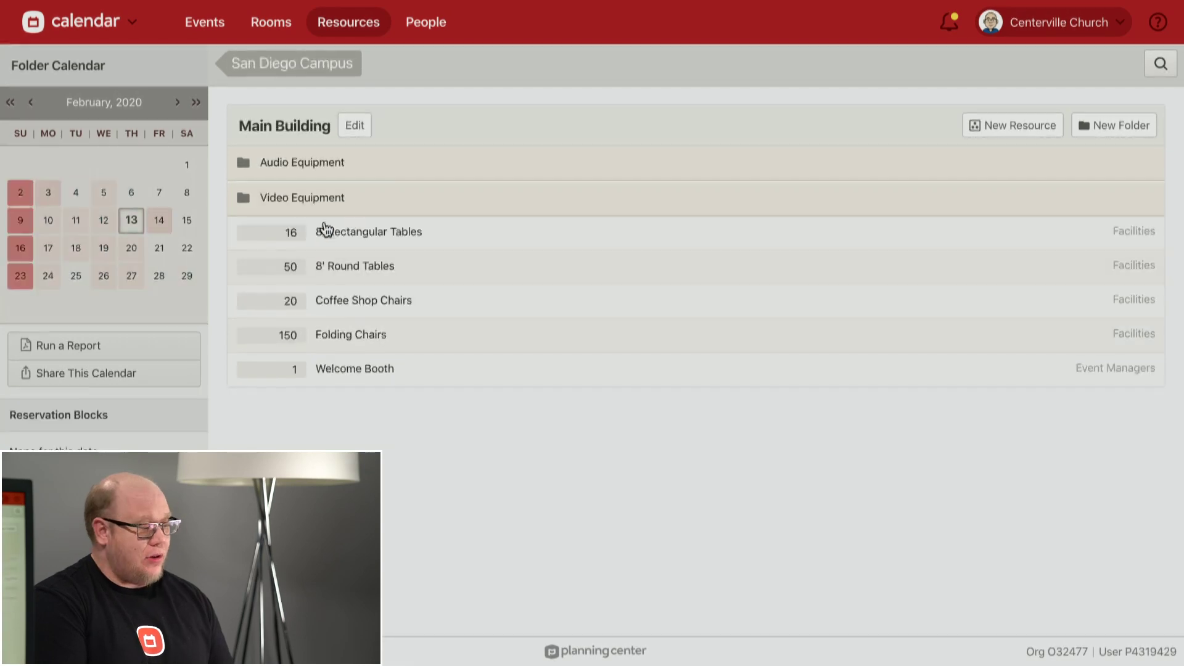
pyautogui.click(361, 164)
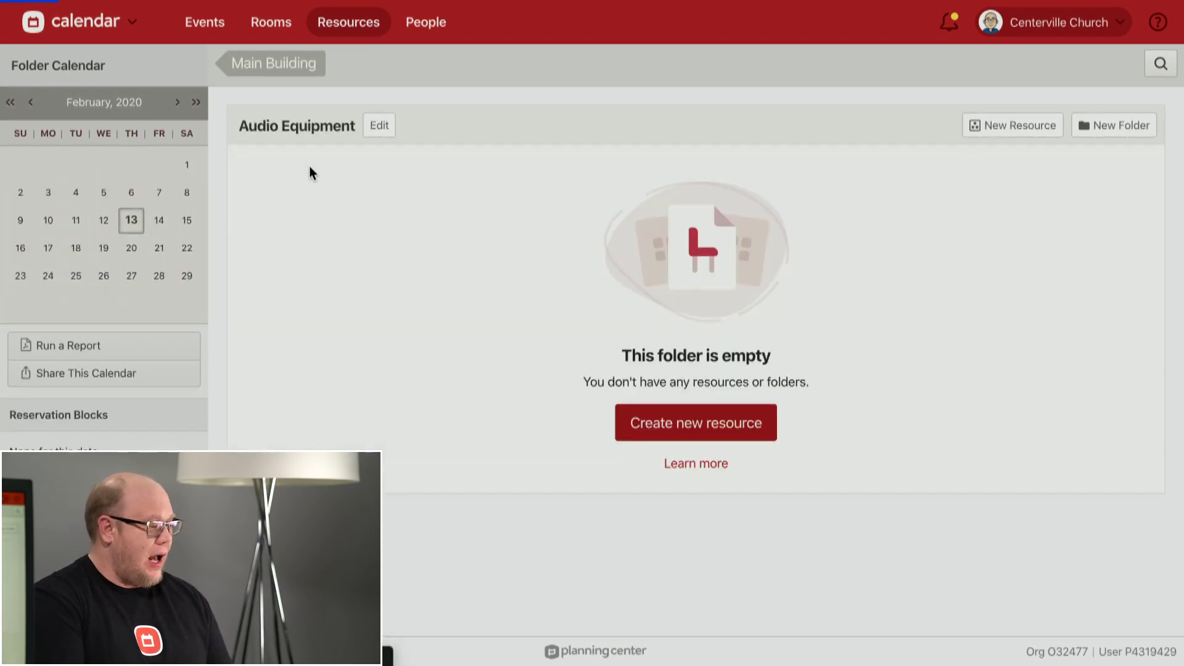
pyautogui.click(311, 76)
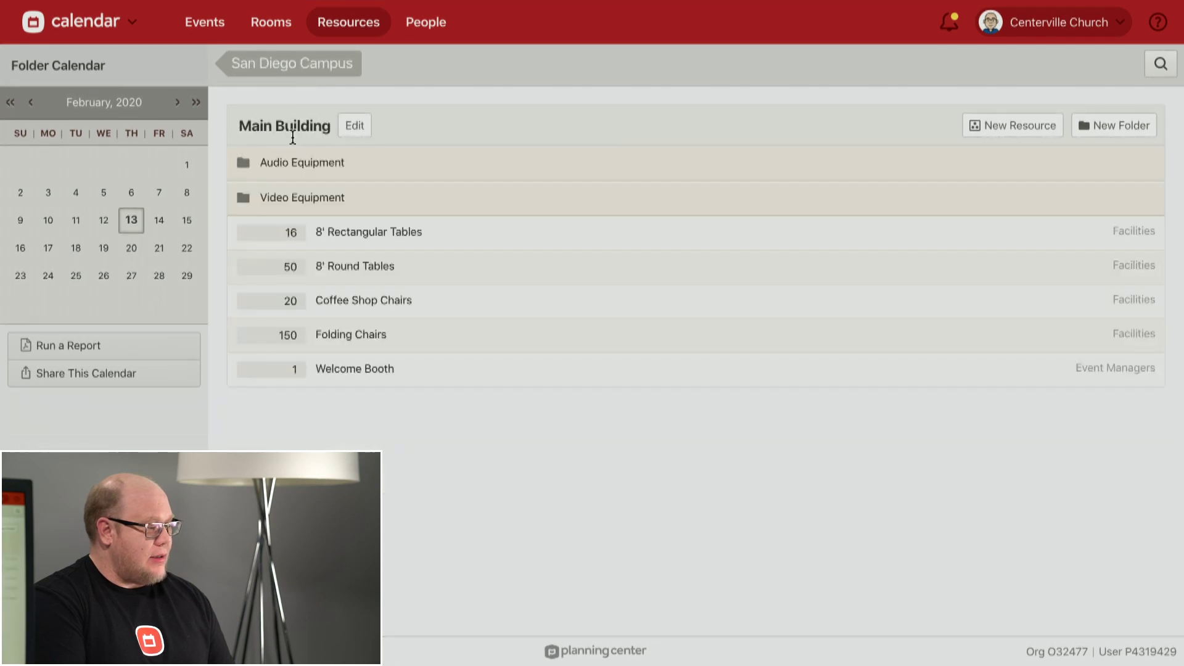
pyautogui.click(299, 198)
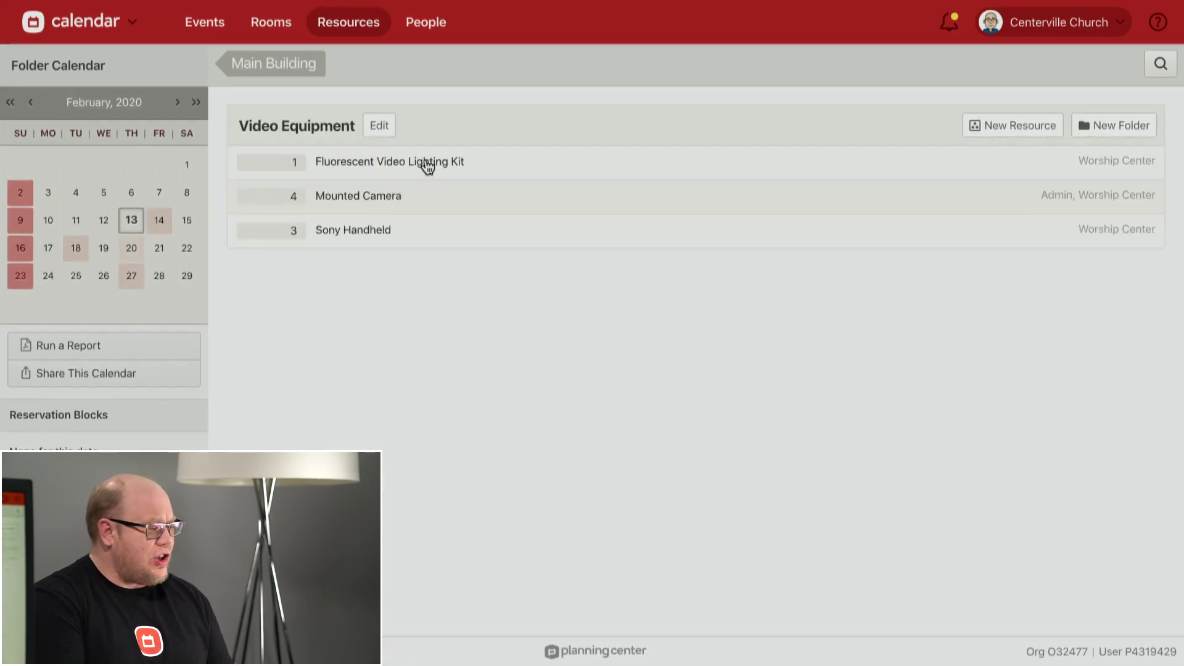
# - Open the Fluorescent Video Lighting Kit resource and examine the members of its Worship Center approval group
pyautogui.click(461, 164)
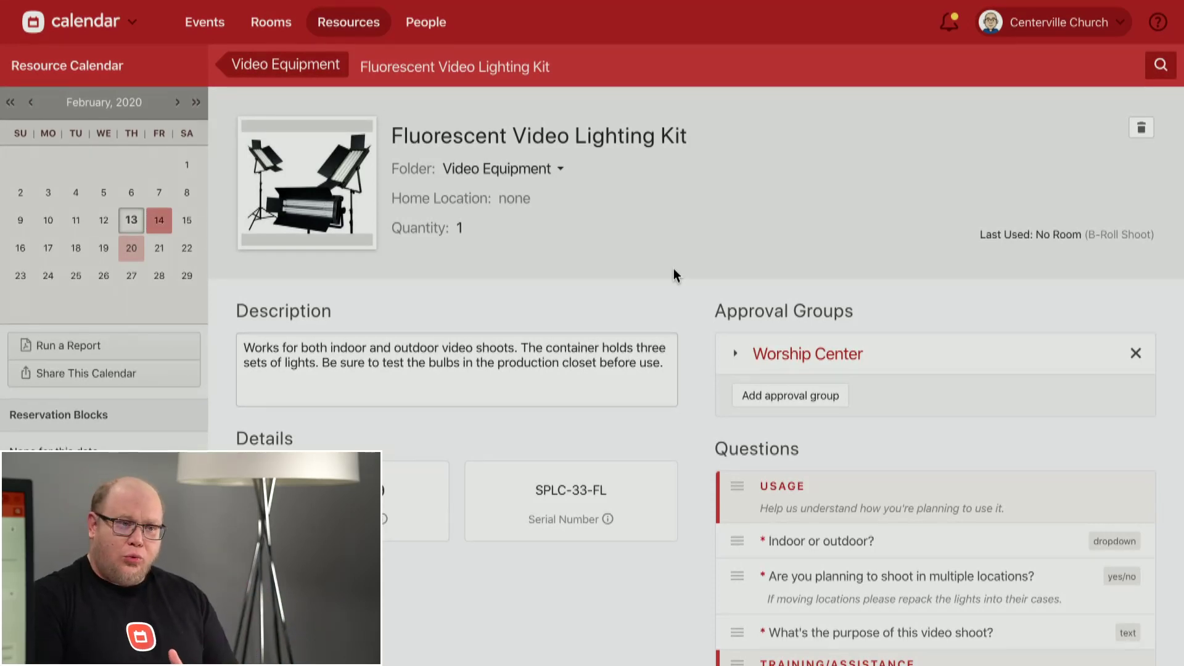
pyautogui.scroll(-1, 673, 269)
pyautogui.scroll(-2, 673, 272)
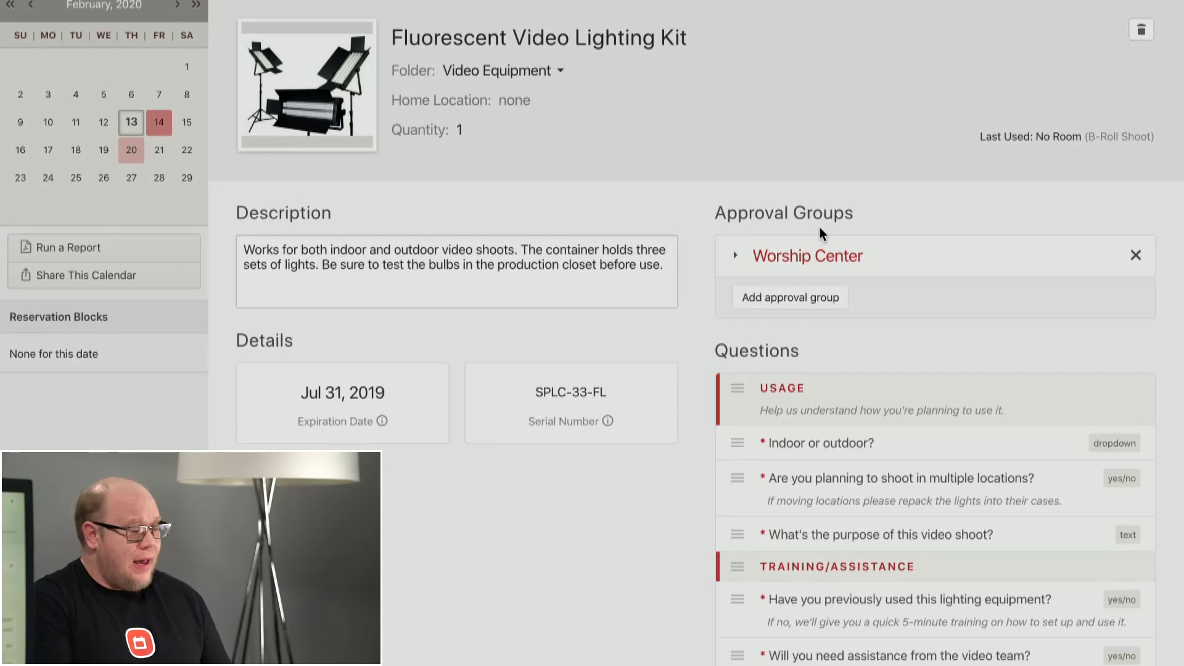
pyautogui.click(735, 256)
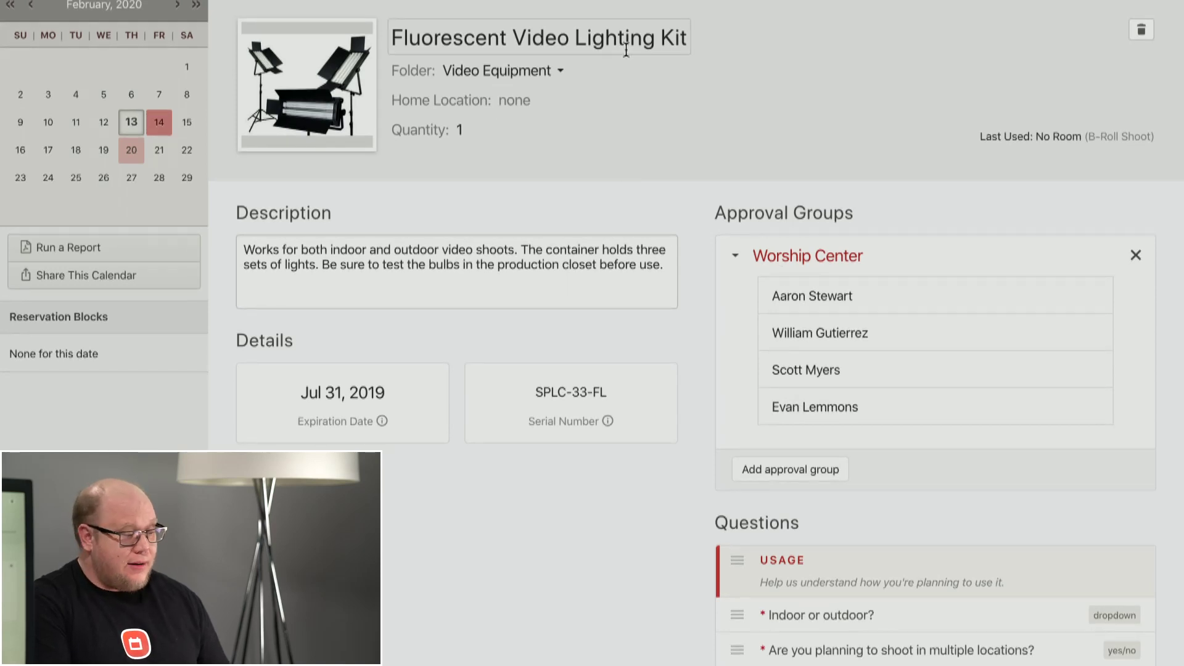
pyautogui.click(735, 259)
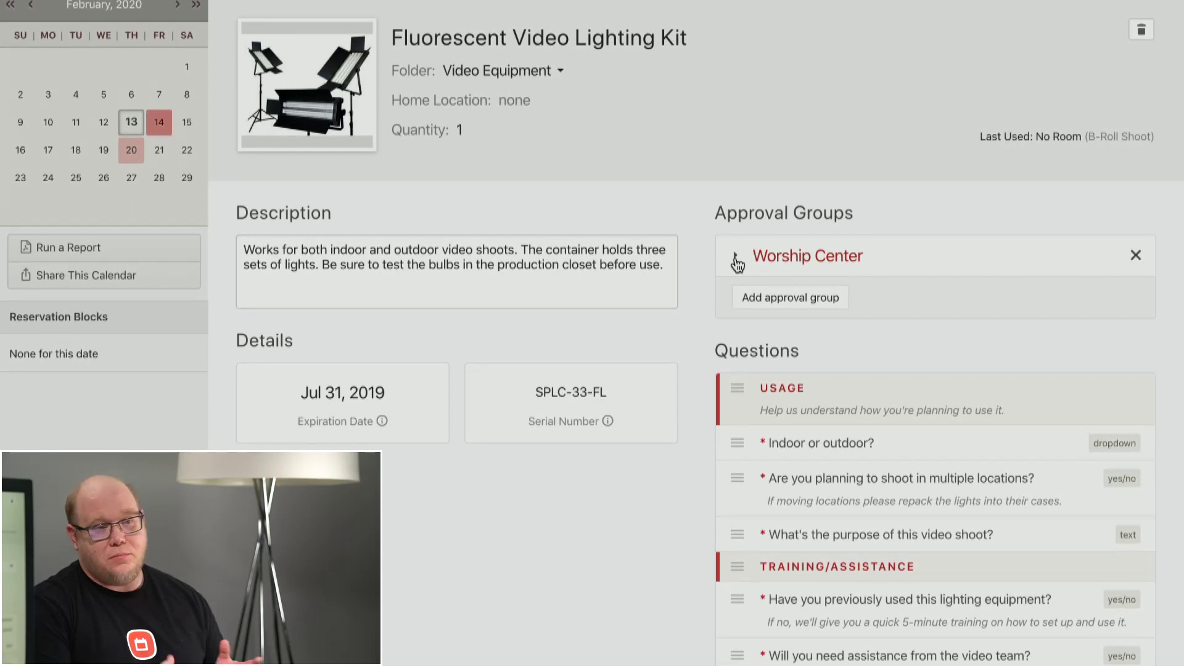
# - Examine the settings of the lighting kit's "Indoor or outdoor?" question and close it without saving
pyautogui.scroll(-2, 737, 264)
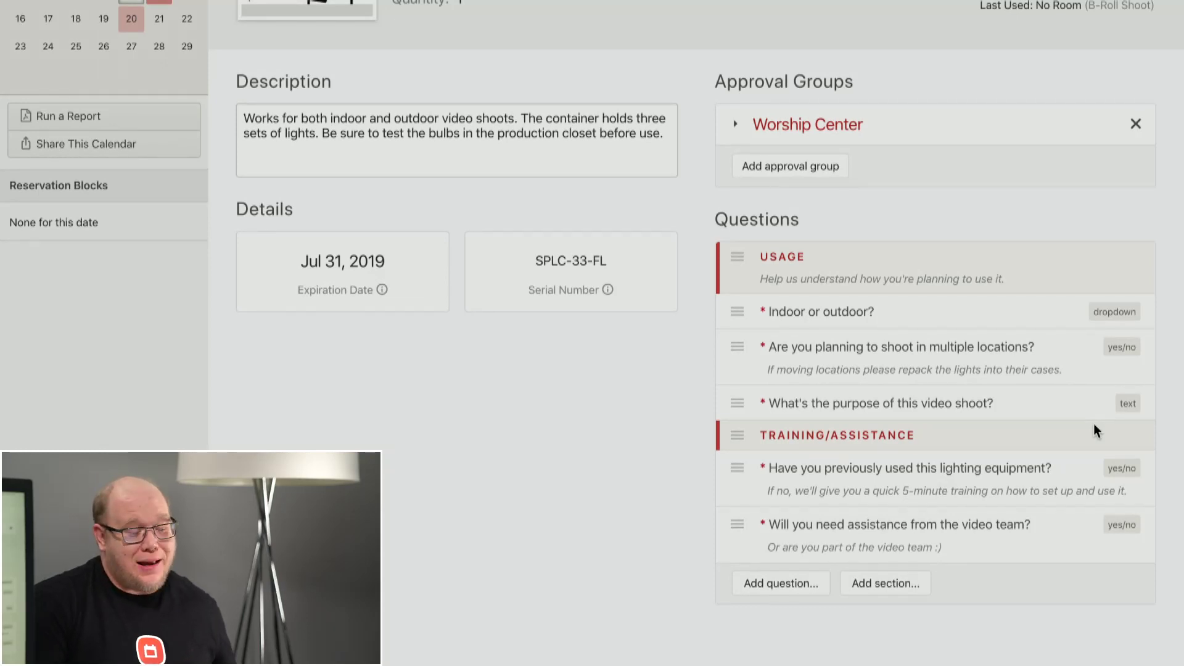
pyautogui.click(951, 316)
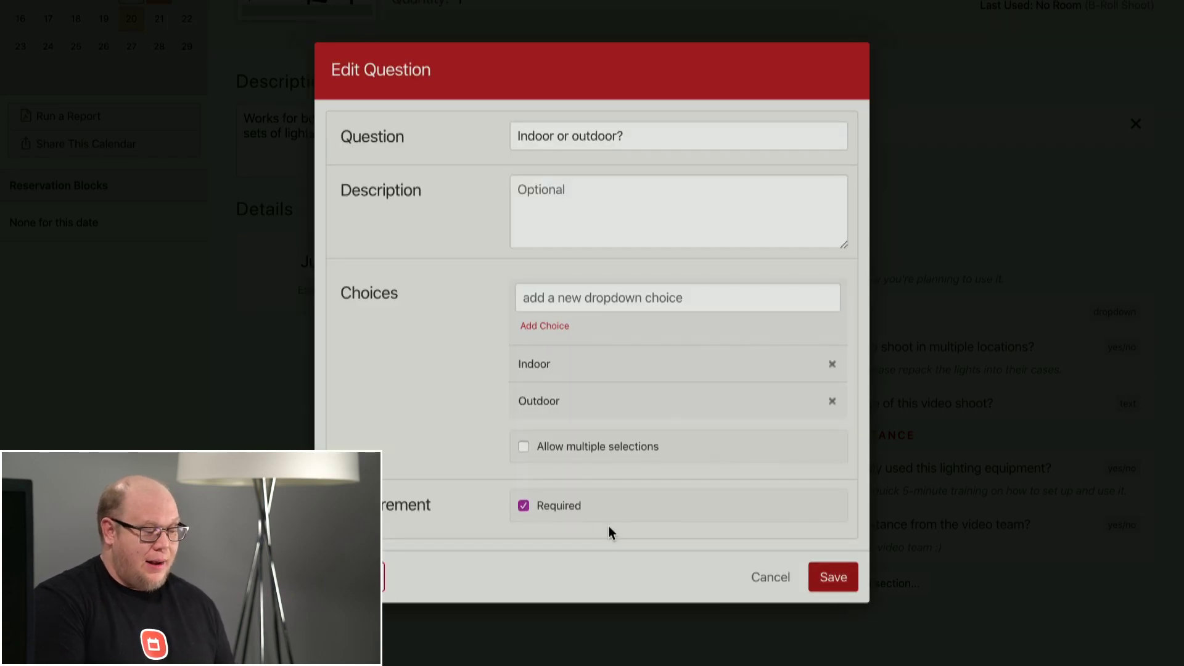
pyautogui.click(771, 577)
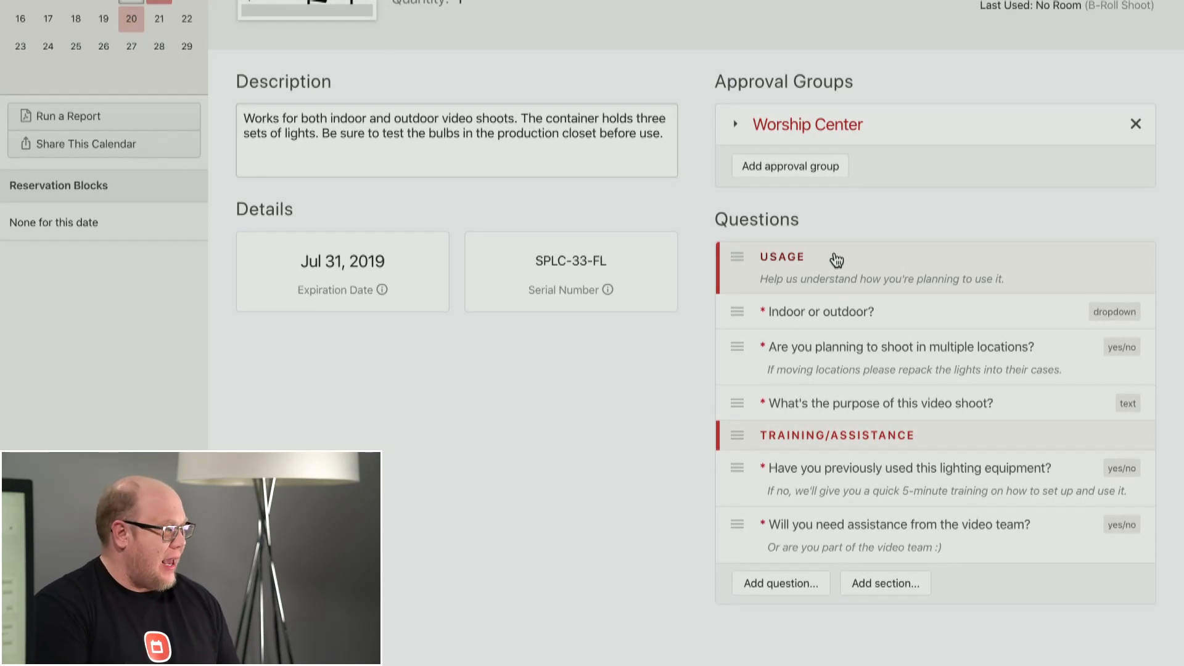
# - Return to the San Diego Campus resources and examine the Rolling Trashcans resource's details and approval groups
pyautogui.scroll(4, 836, 260)
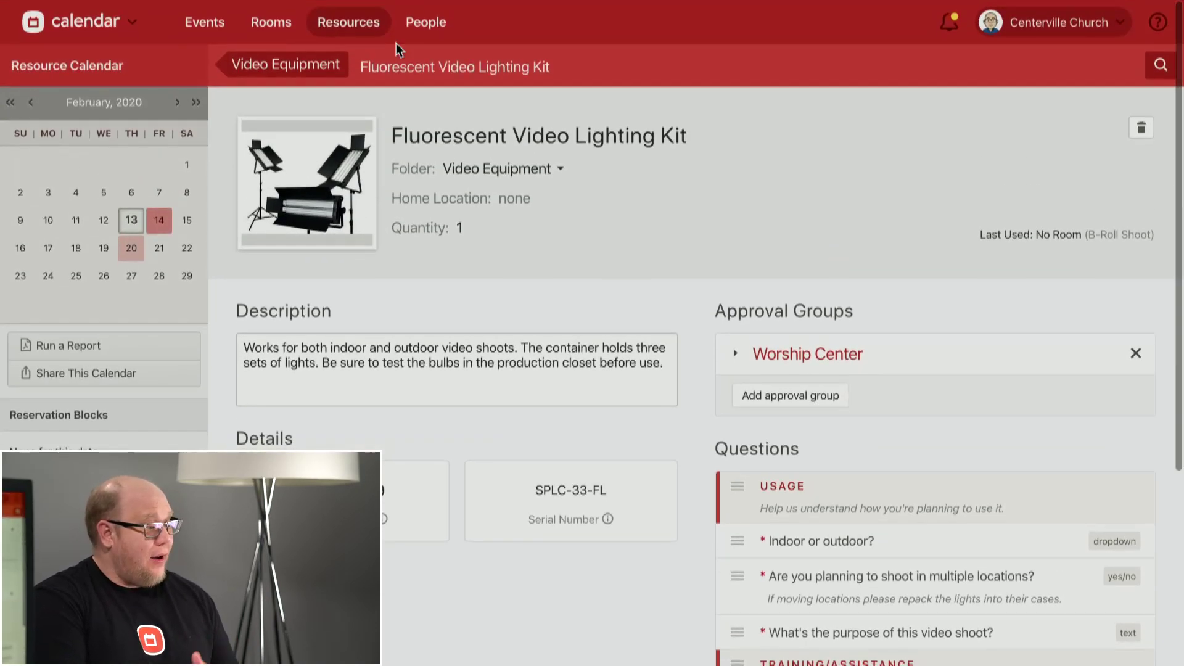
pyautogui.click(290, 65)
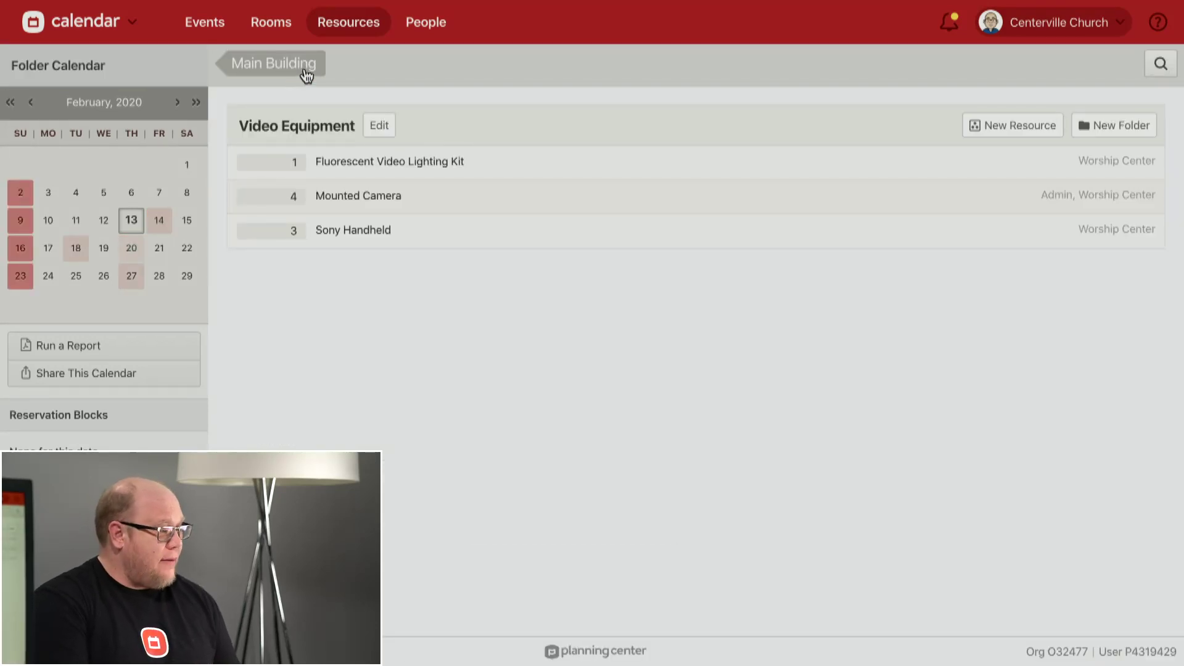
pyautogui.click(307, 69)
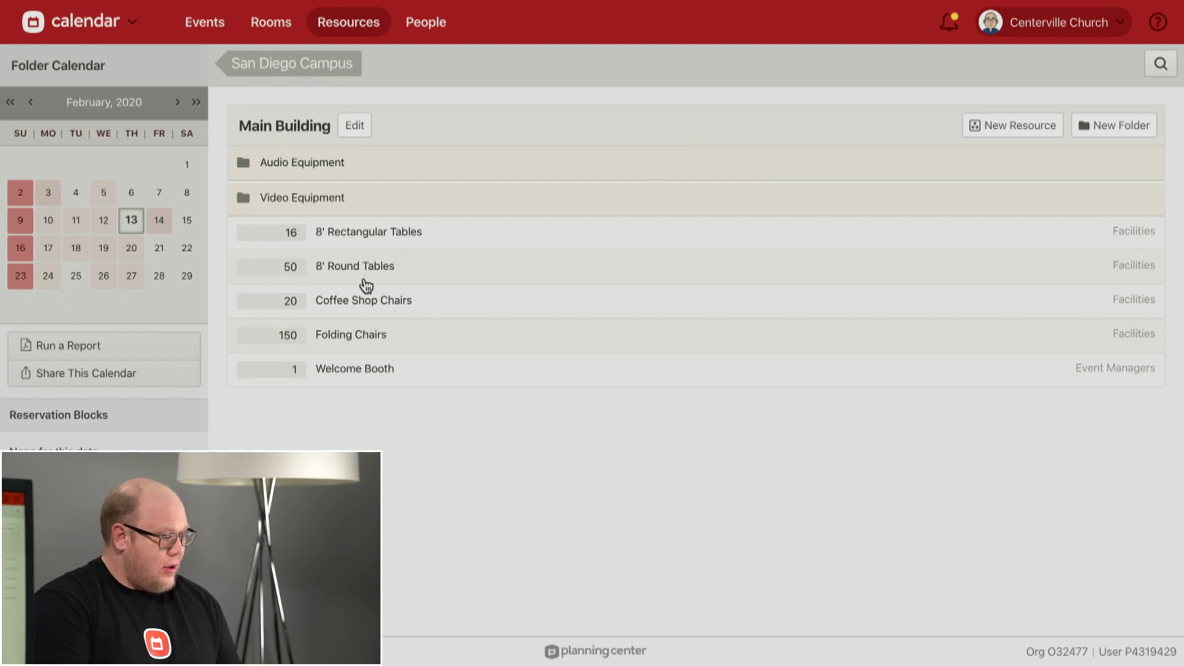
pyautogui.click(308, 72)
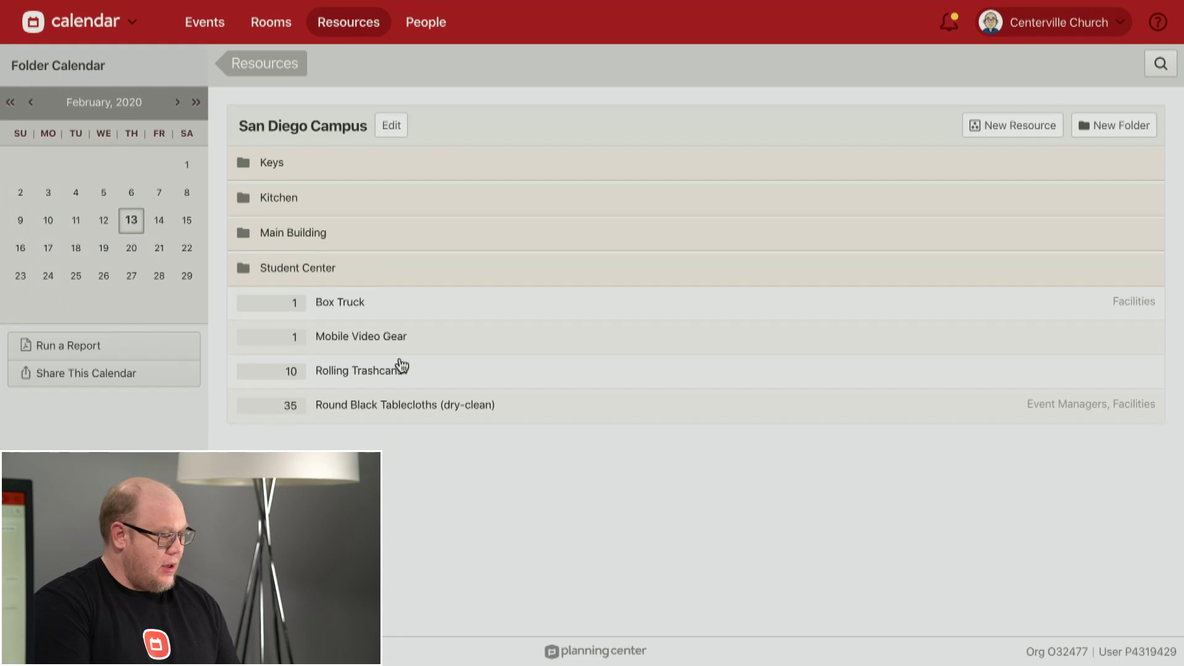
pyautogui.click(398, 375)
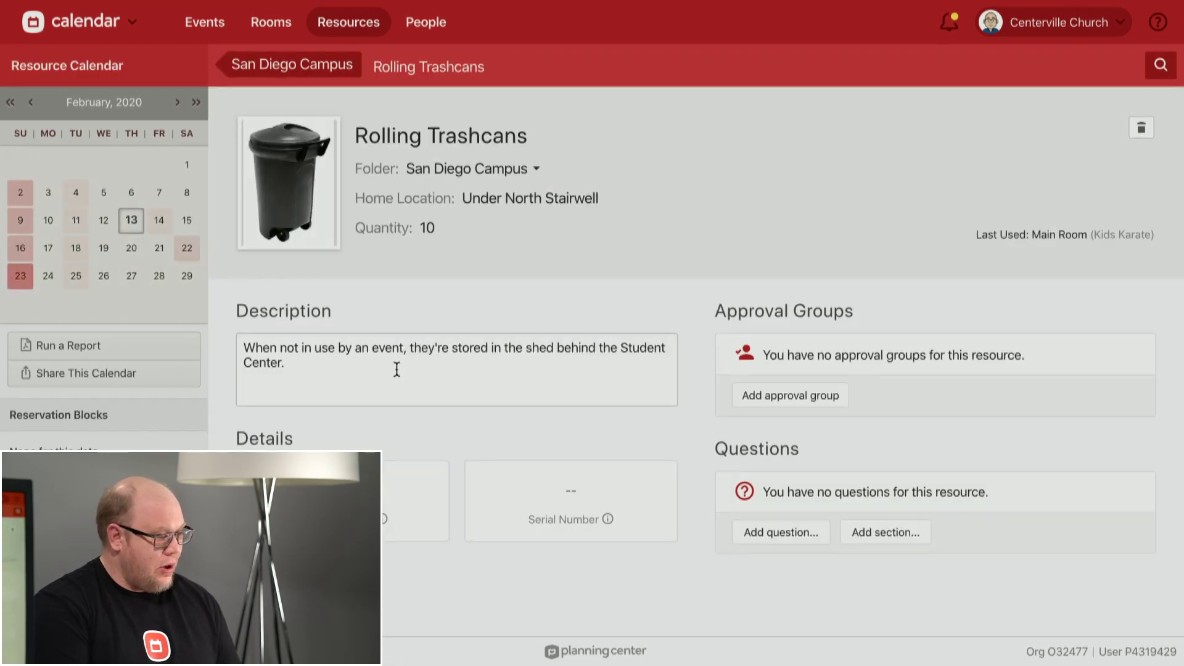
pyautogui.moveTo(305, 144)
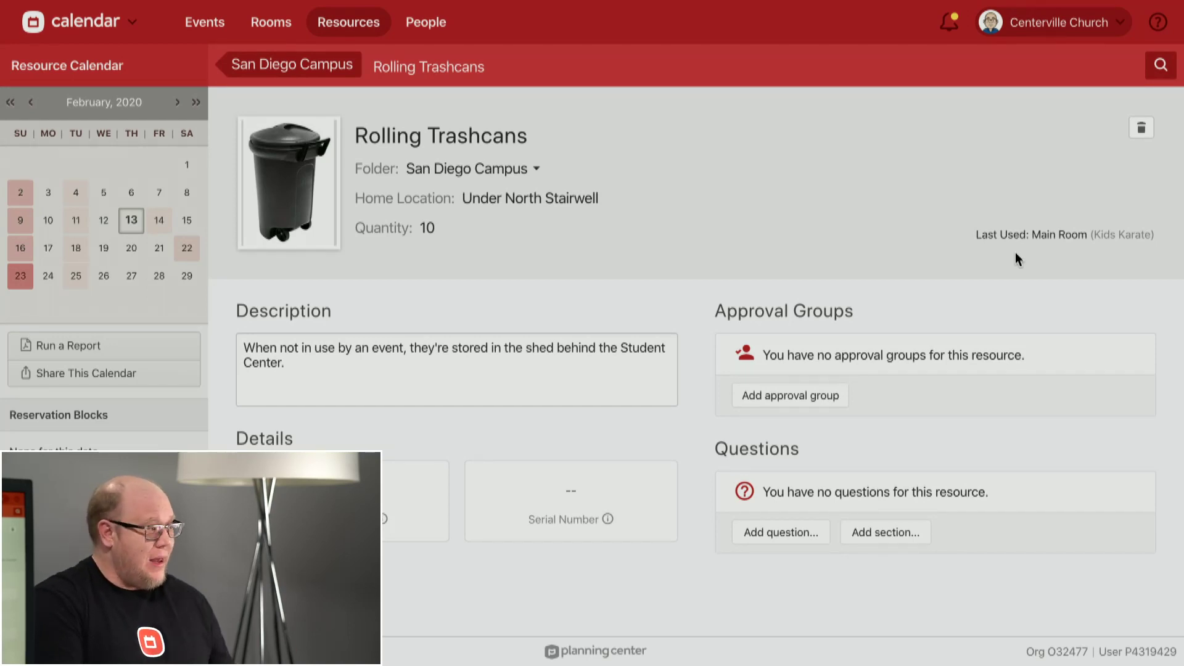
# - Open the San Diego Campus's Box Truck resource and examine its description, expiration date, serial number and questions
pyautogui.click(333, 69)
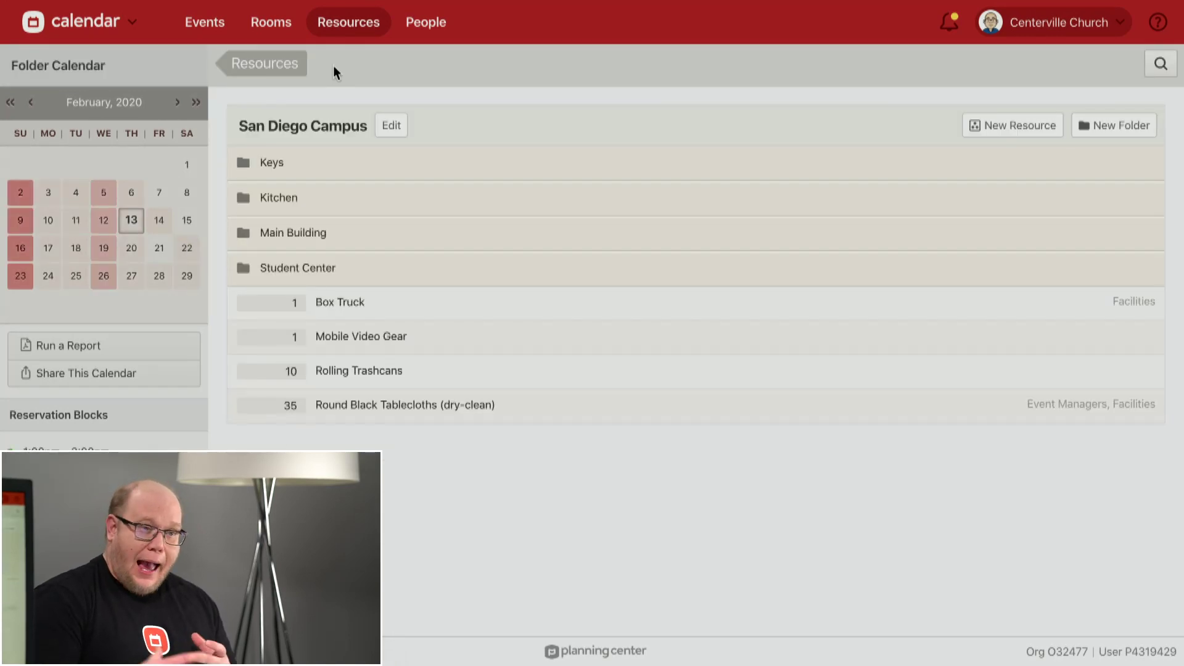
pyautogui.click(371, 303)
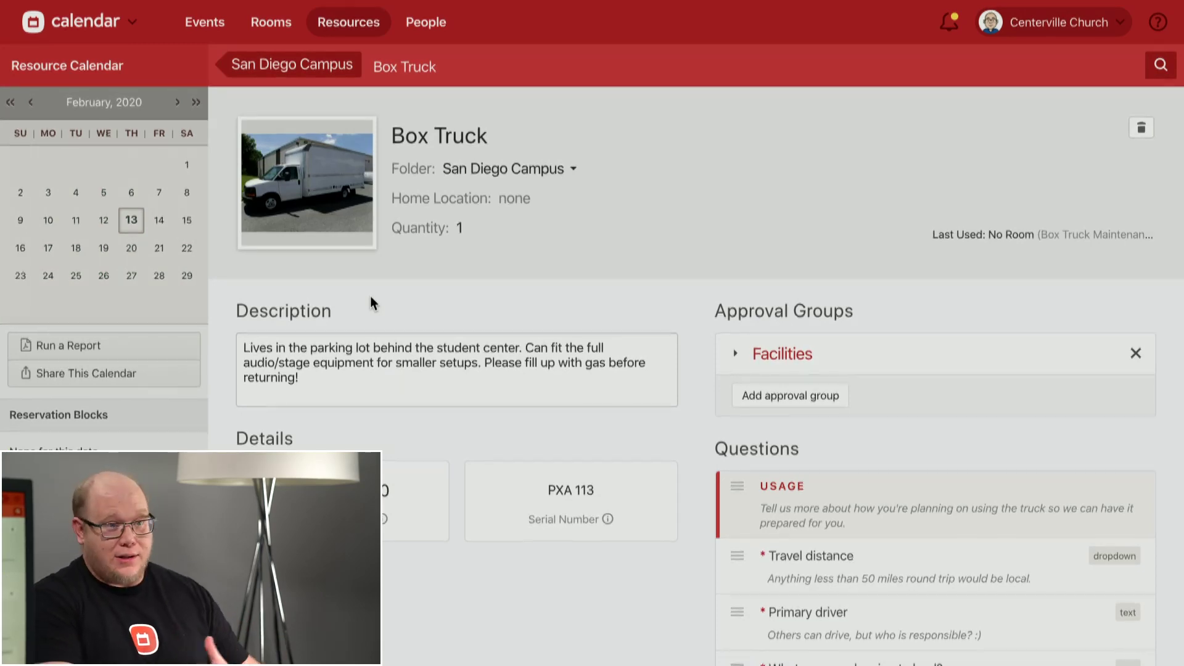
pyautogui.scroll(-2, 370, 296)
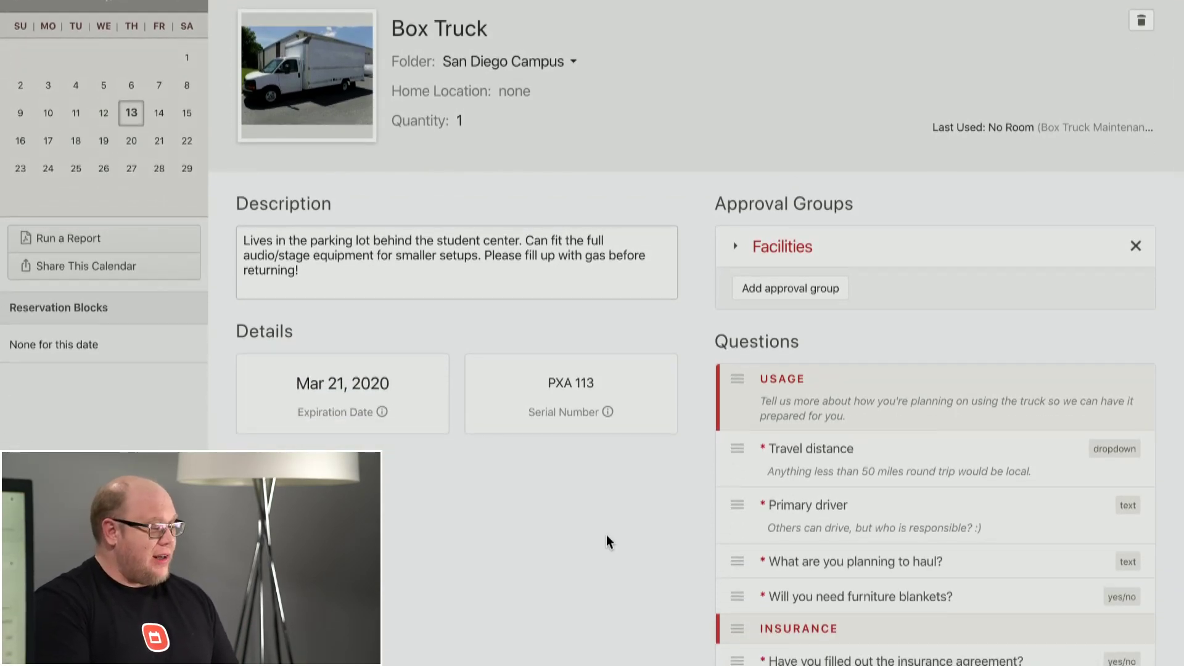
pyautogui.scroll(-1, 606, 534)
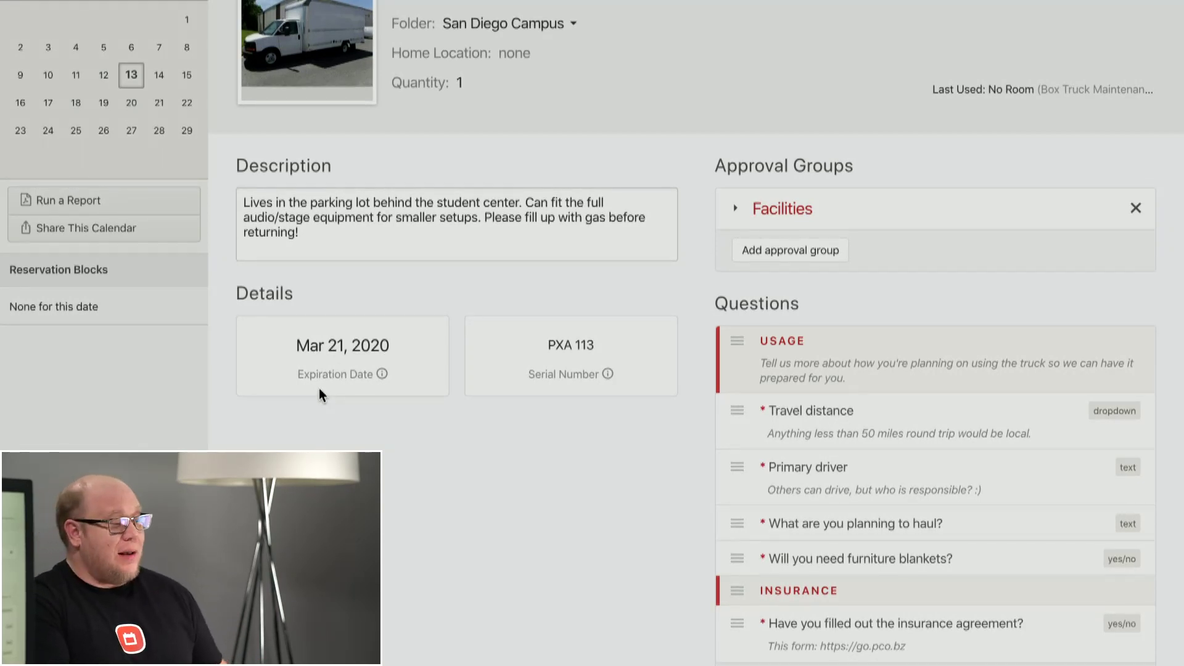
pyautogui.scroll(2, 319, 387)
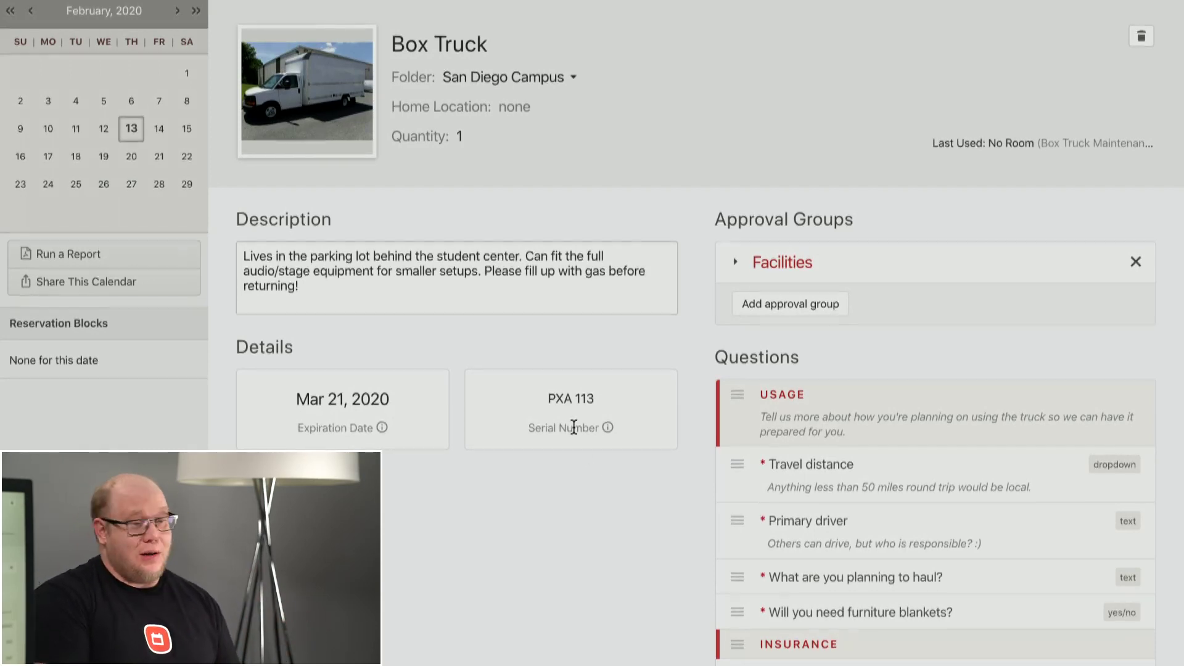
pyautogui.click(553, 398)
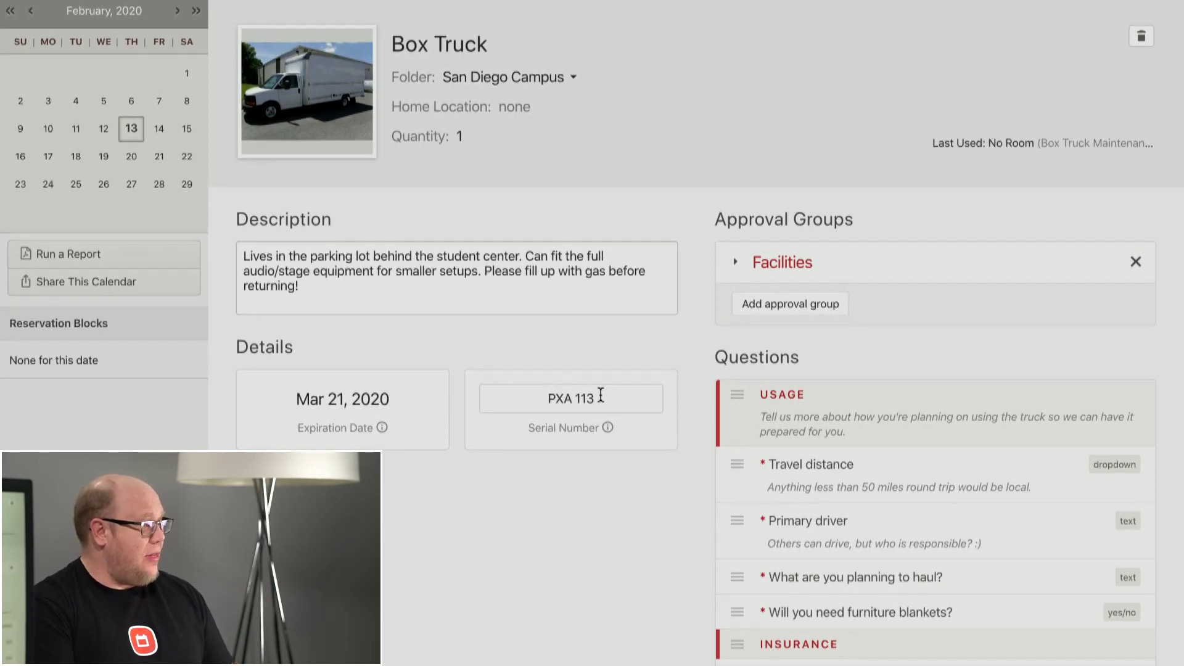
pyautogui.scroll(-3, 600, 396)
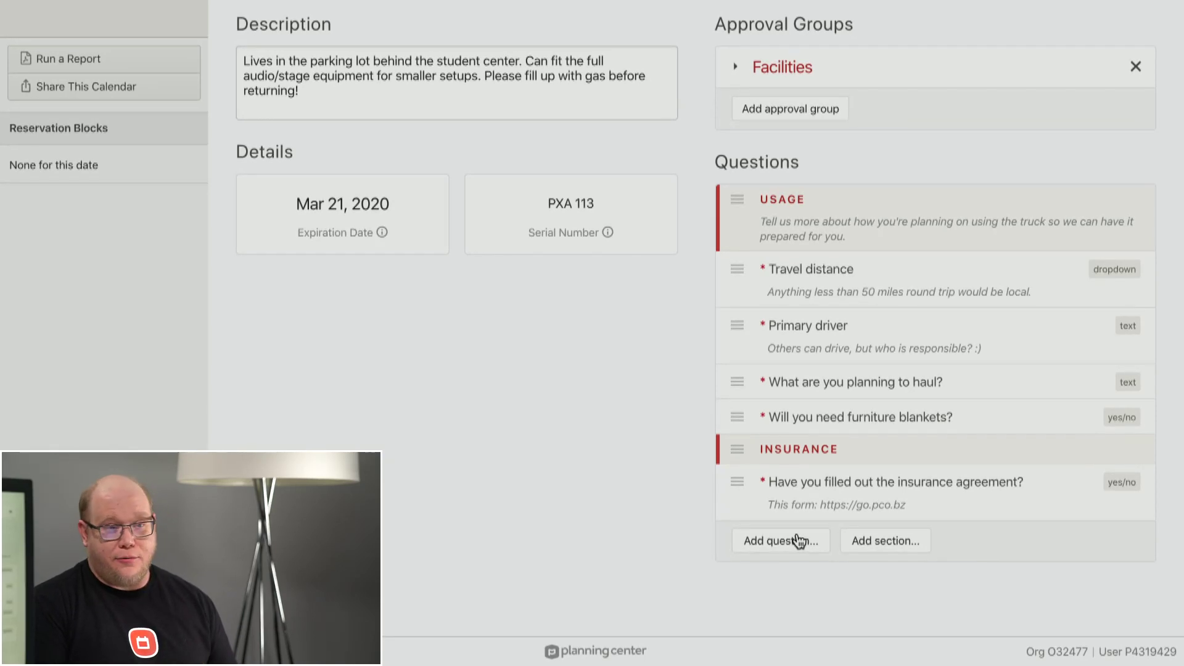
pyautogui.scroll(5, 800, 541)
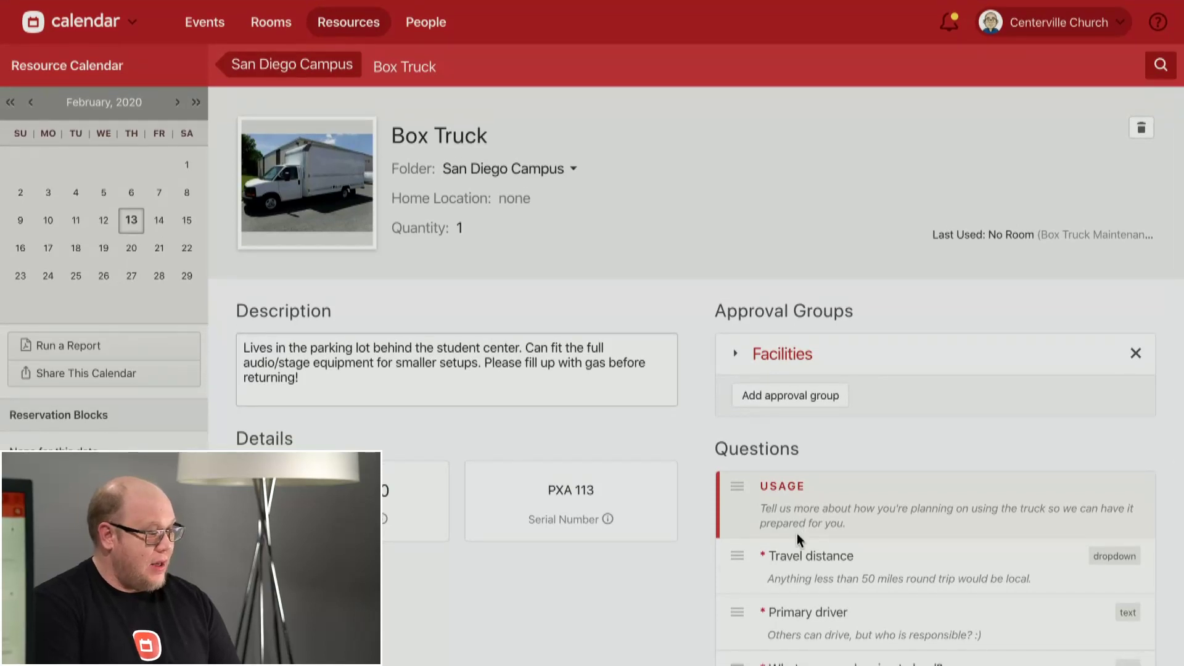
# - Open the Gym room in the San Diego Campus's Student Center folder
pyautogui.click(281, 29)
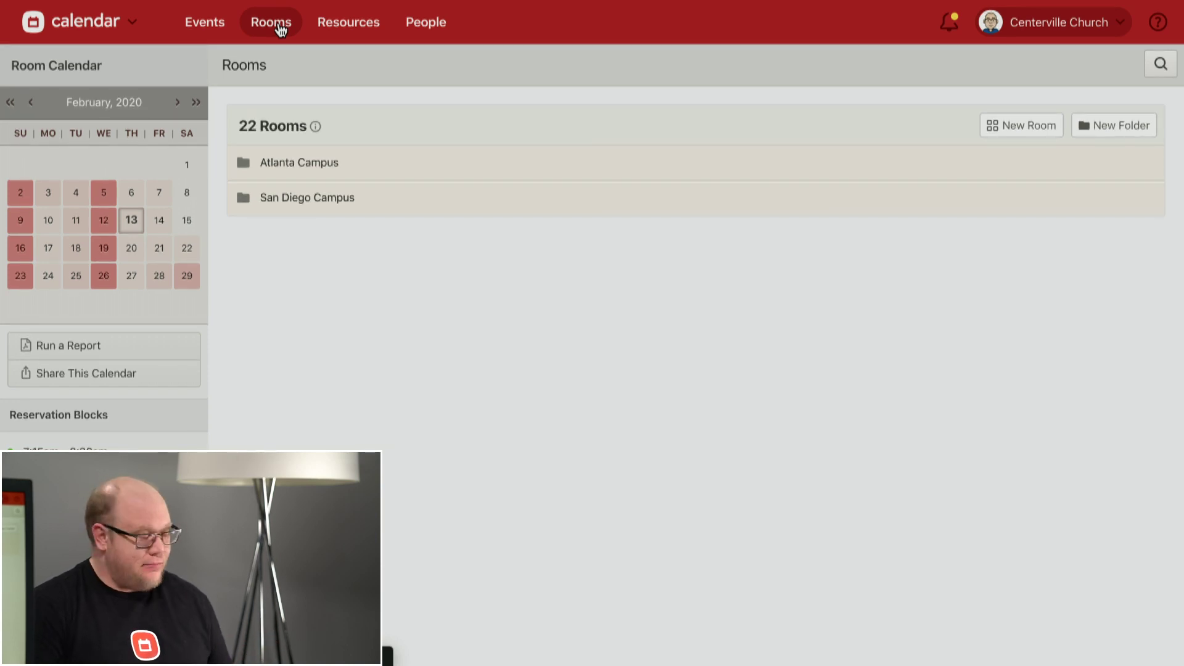
pyautogui.click(341, 204)
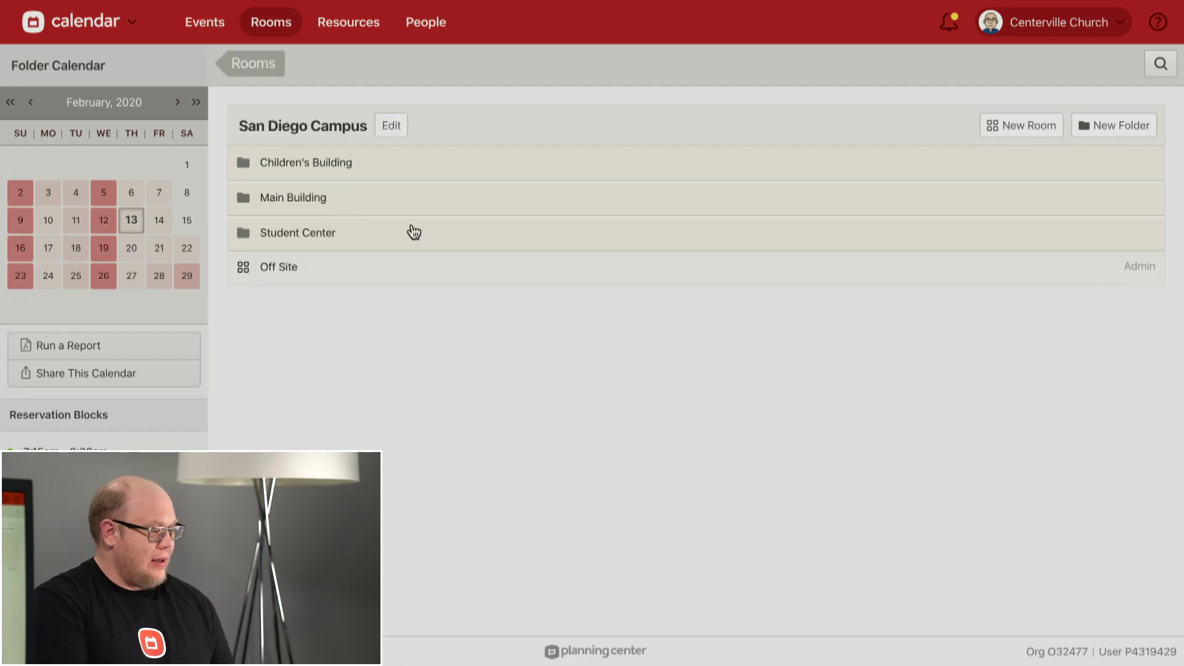
pyautogui.click(388, 242)
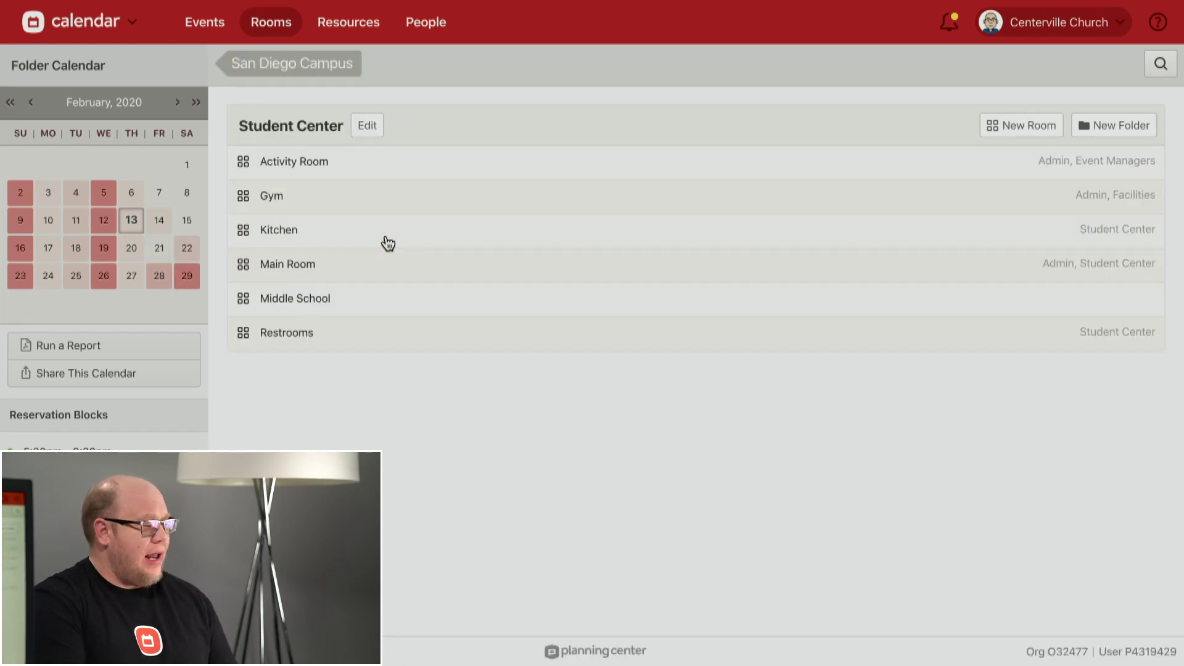
pyautogui.click(326, 199)
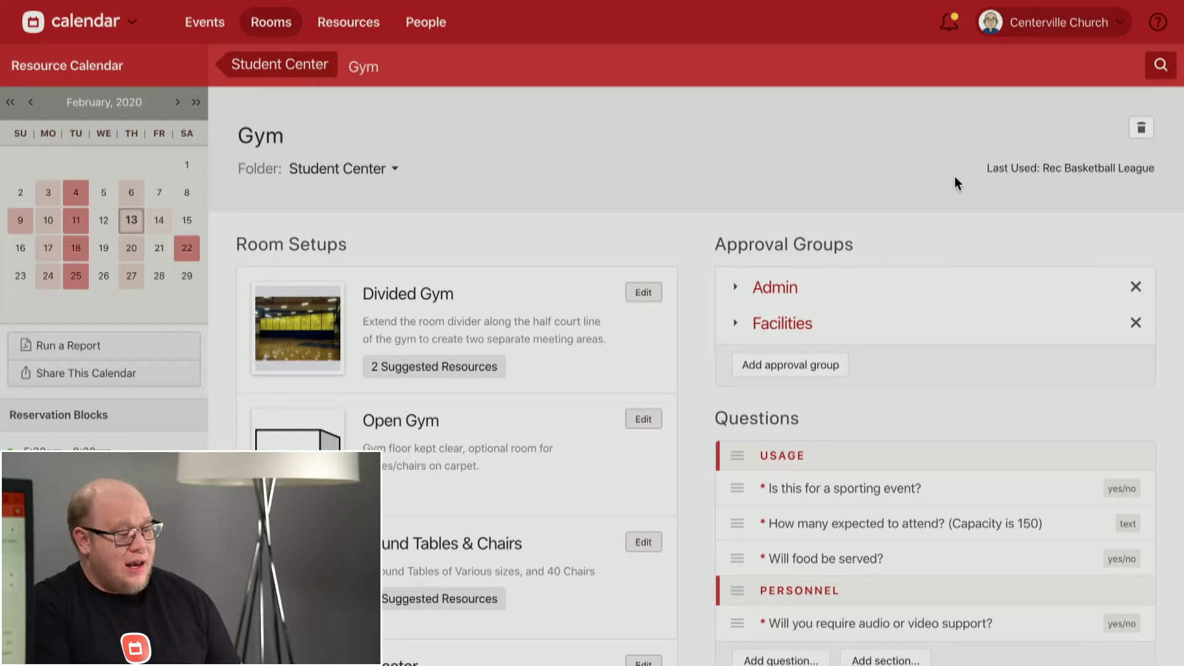
# - Examine the members of the Gym's Admin and Facilities approval groups and collapse both lists
pyautogui.click(735, 287)
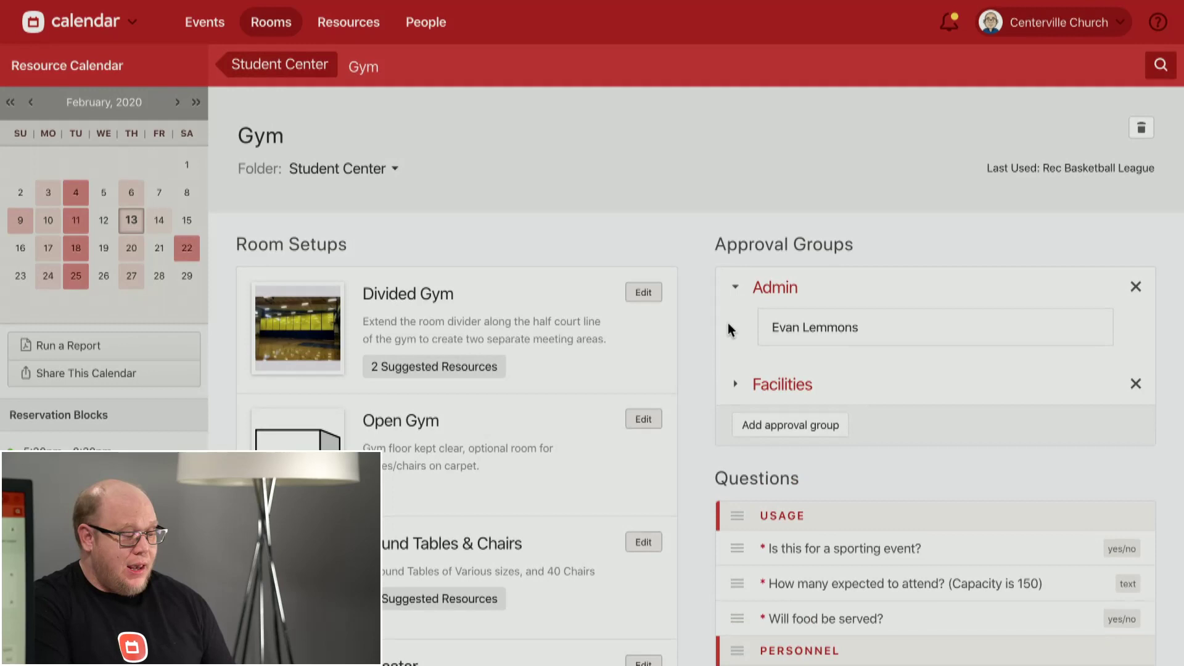
pyautogui.click(736, 388)
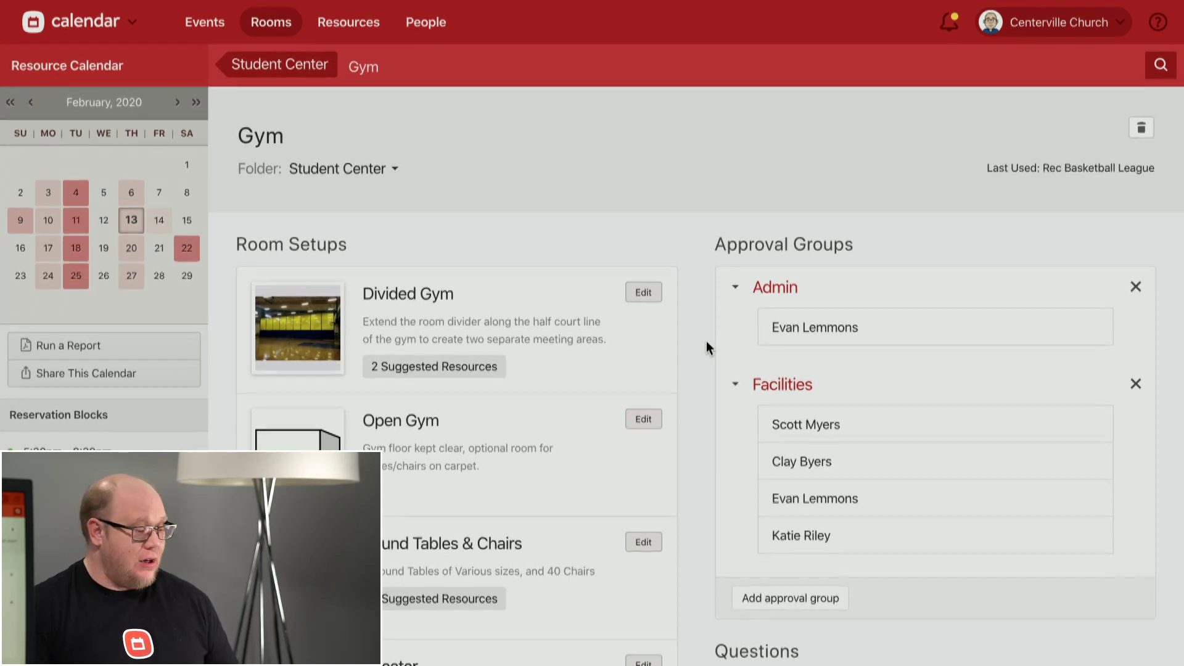
pyautogui.click(737, 290)
pyautogui.click(736, 322)
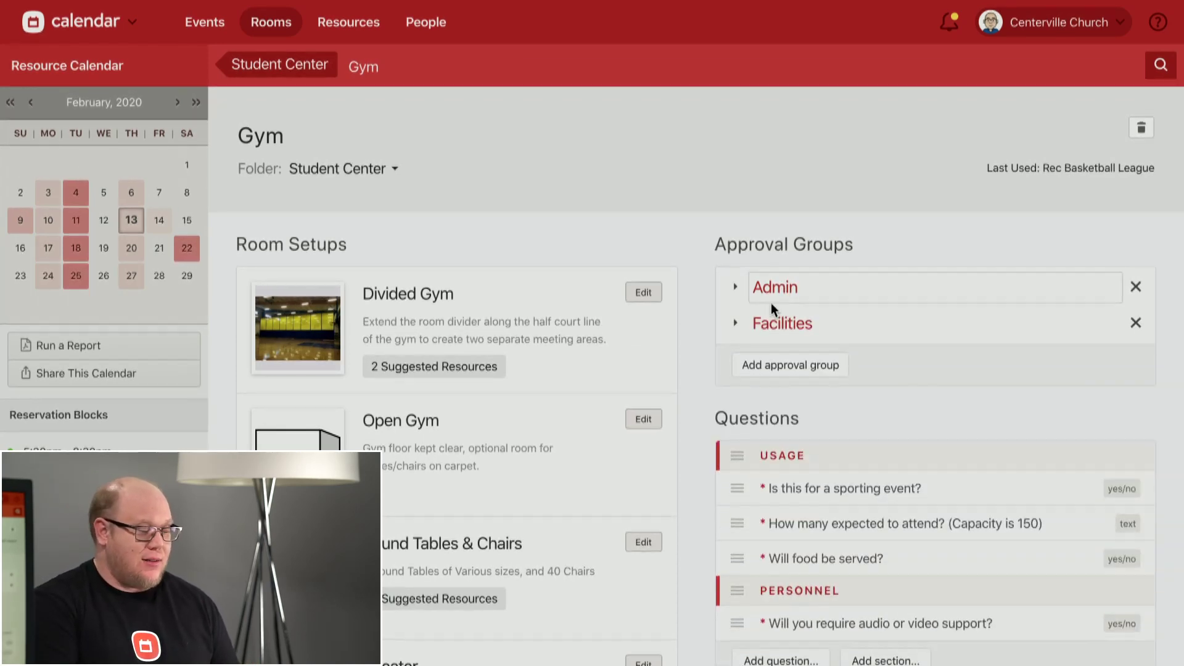
pyautogui.click(737, 323)
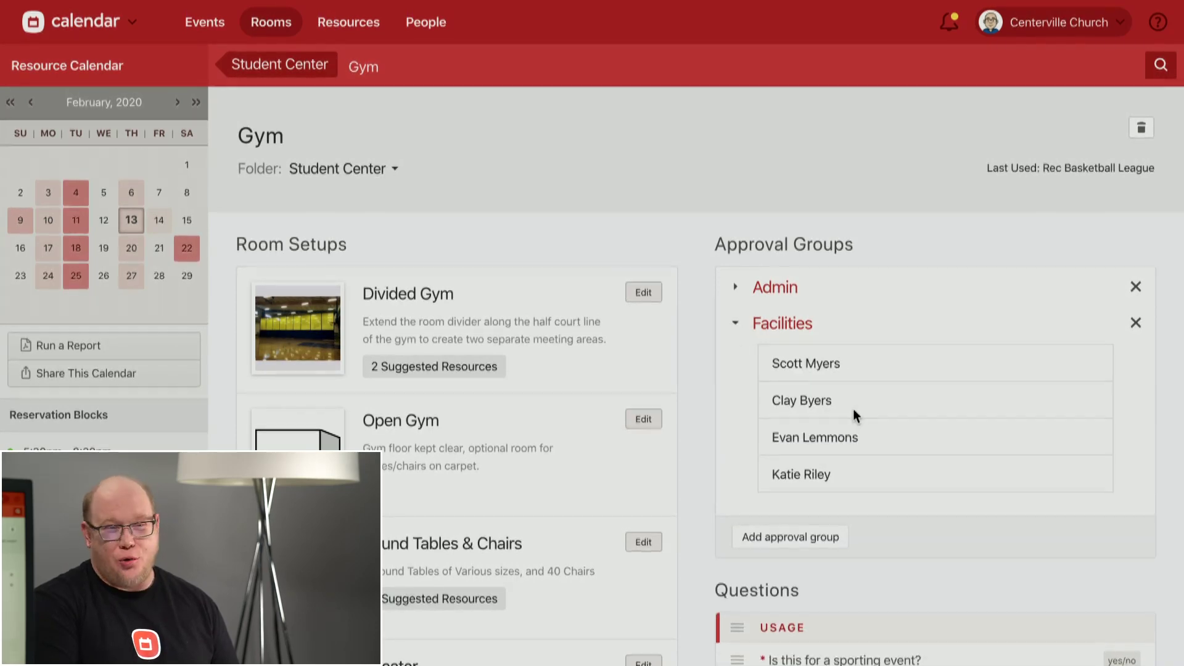
pyautogui.click(736, 322)
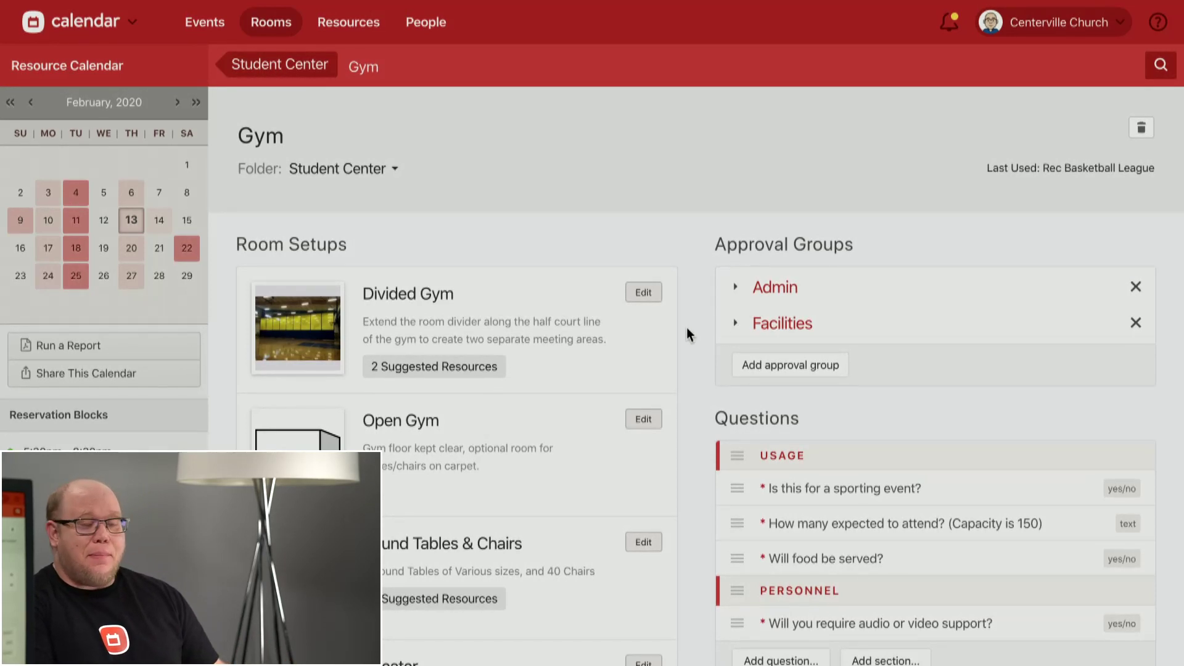
# - Examine the Gym's room setups, including the diagram and suggested resources of Round Tables & Chairs, and close that setup without saving
pyautogui.scroll(-3, 686, 327)
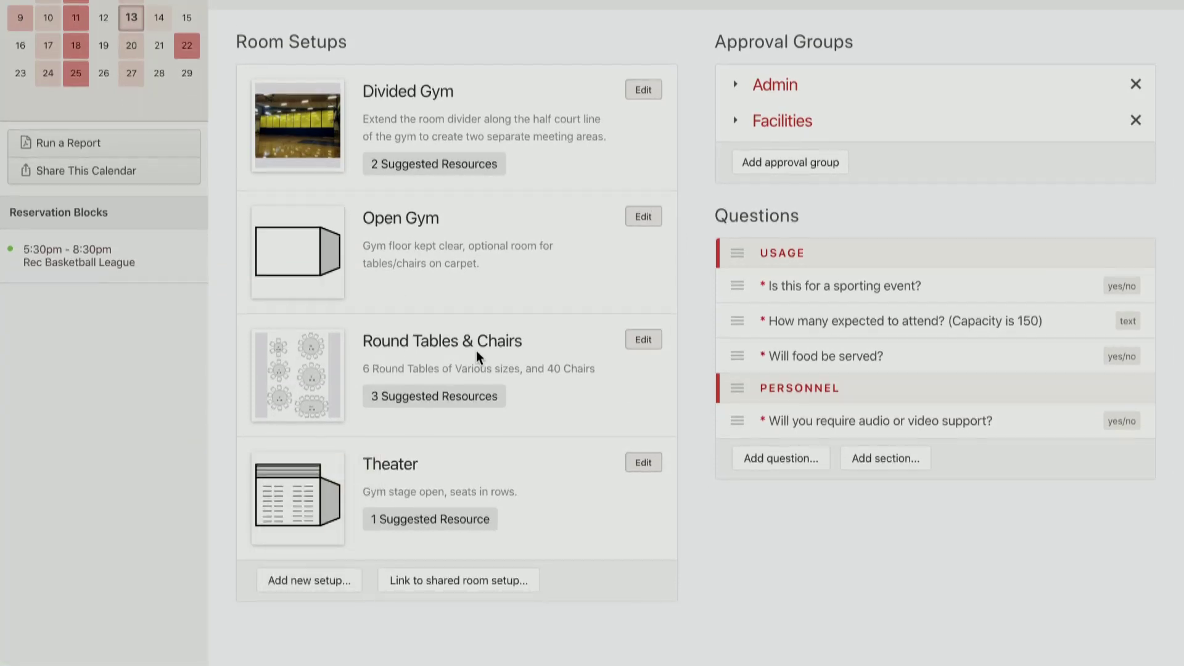
pyautogui.scroll(1, 479, 475)
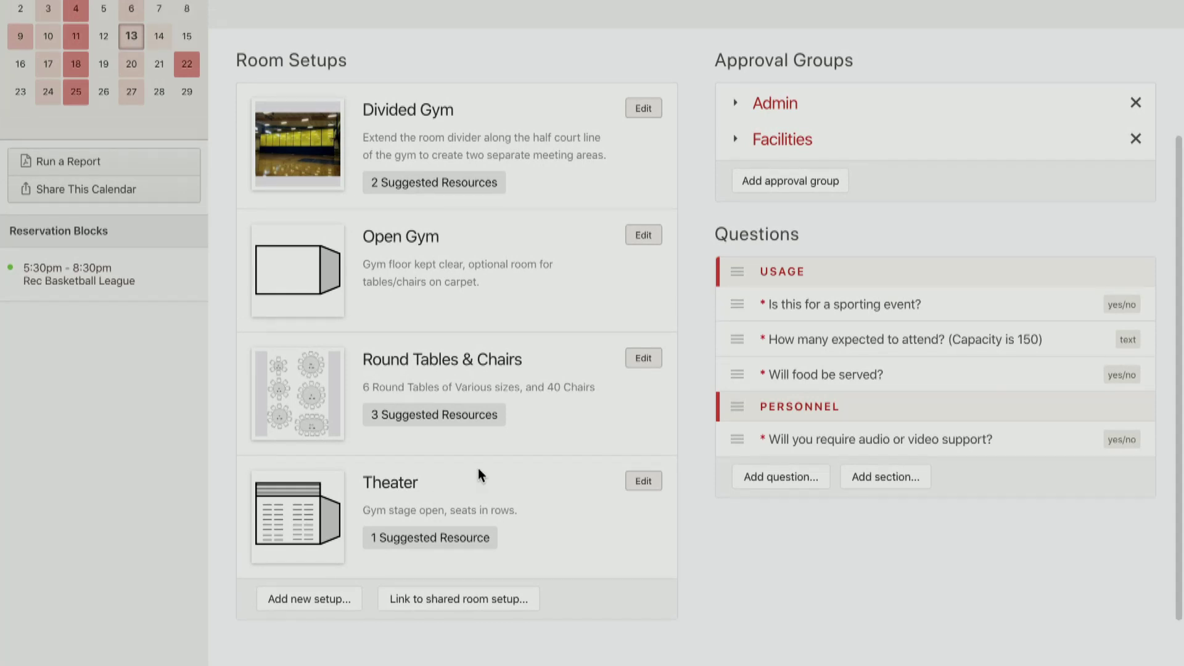
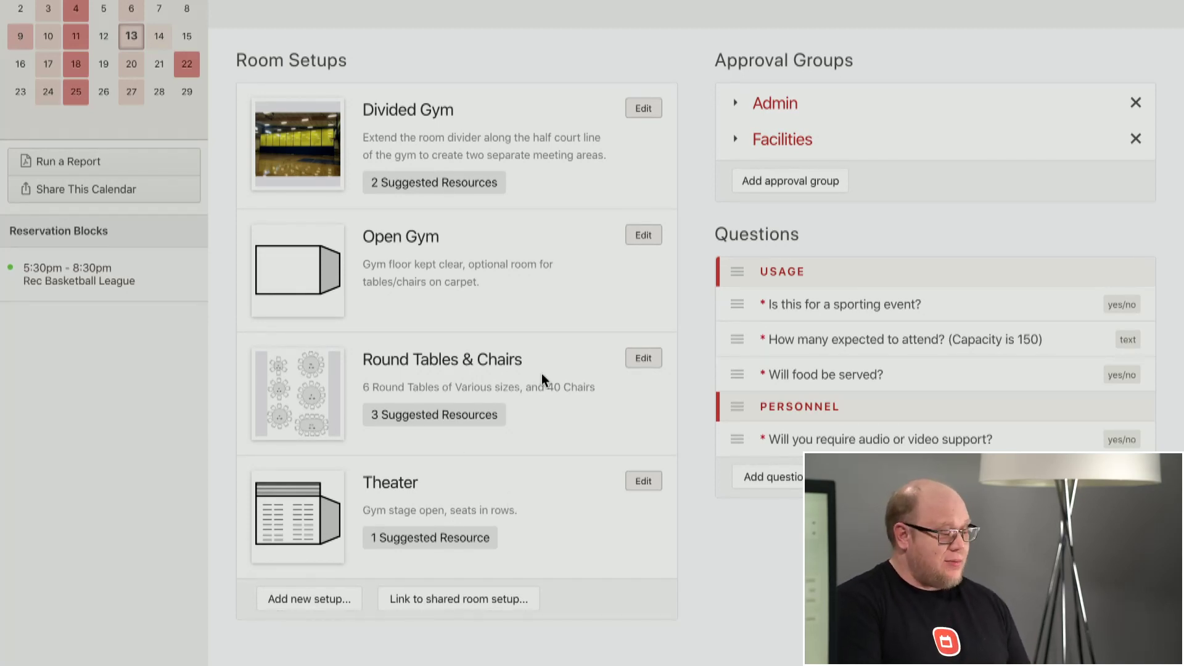
pyautogui.click(645, 363)
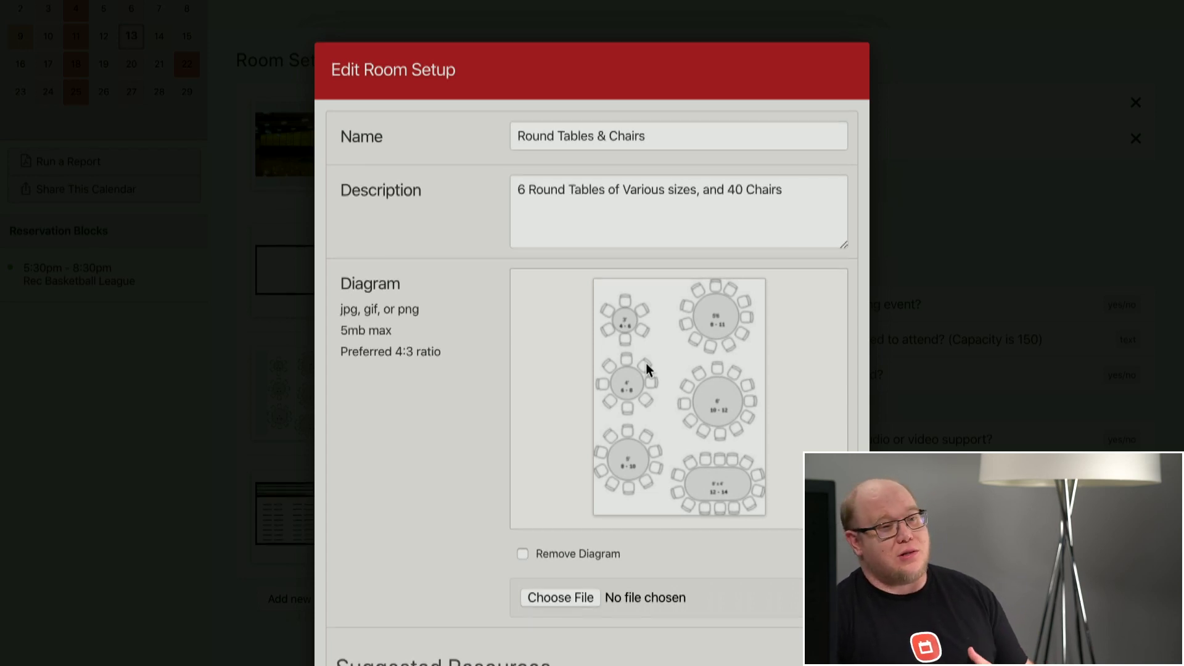
pyautogui.scroll(-5, 646, 363)
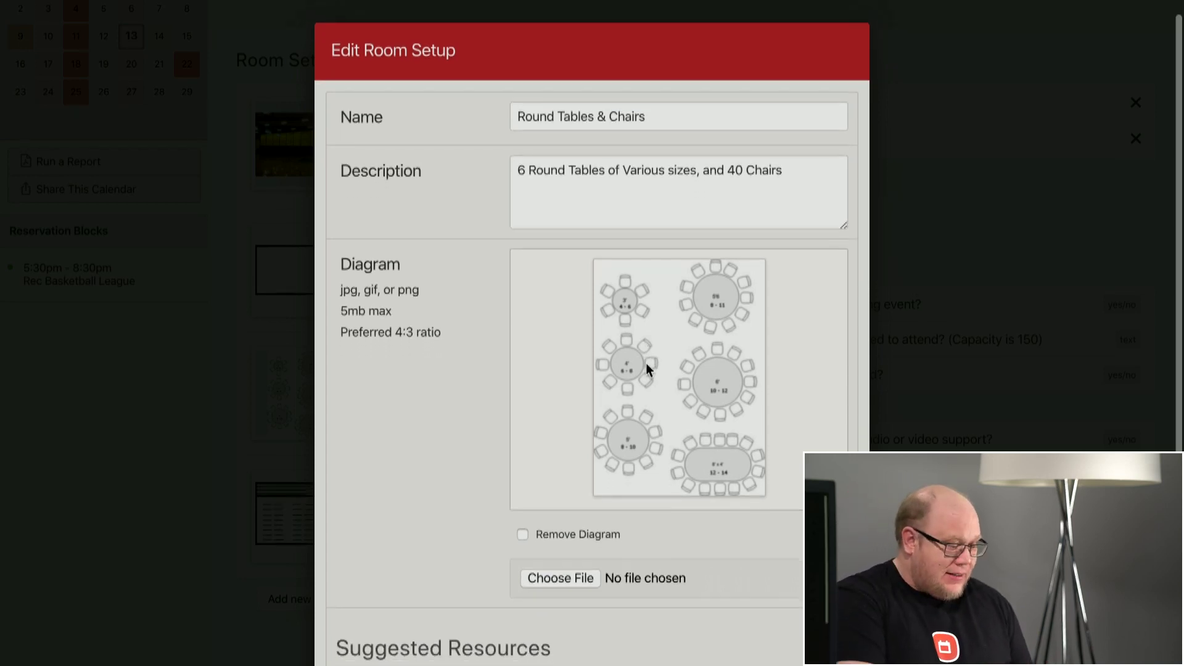
pyautogui.scroll(-1, 645, 362)
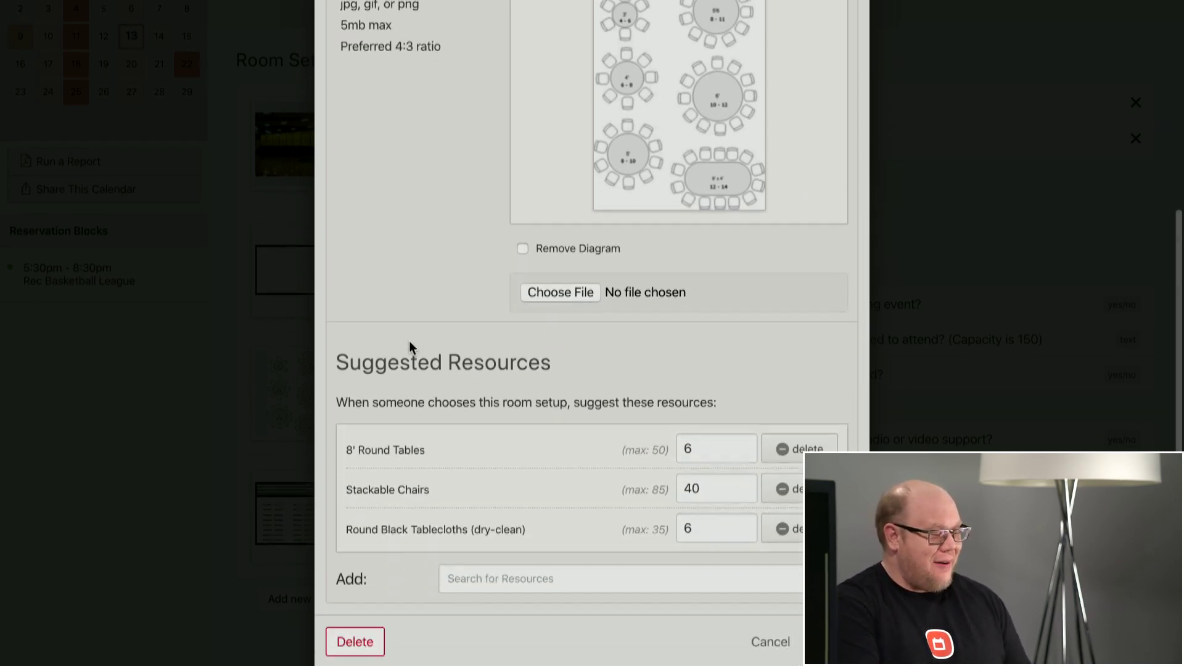
pyautogui.scroll(5, 512, 364)
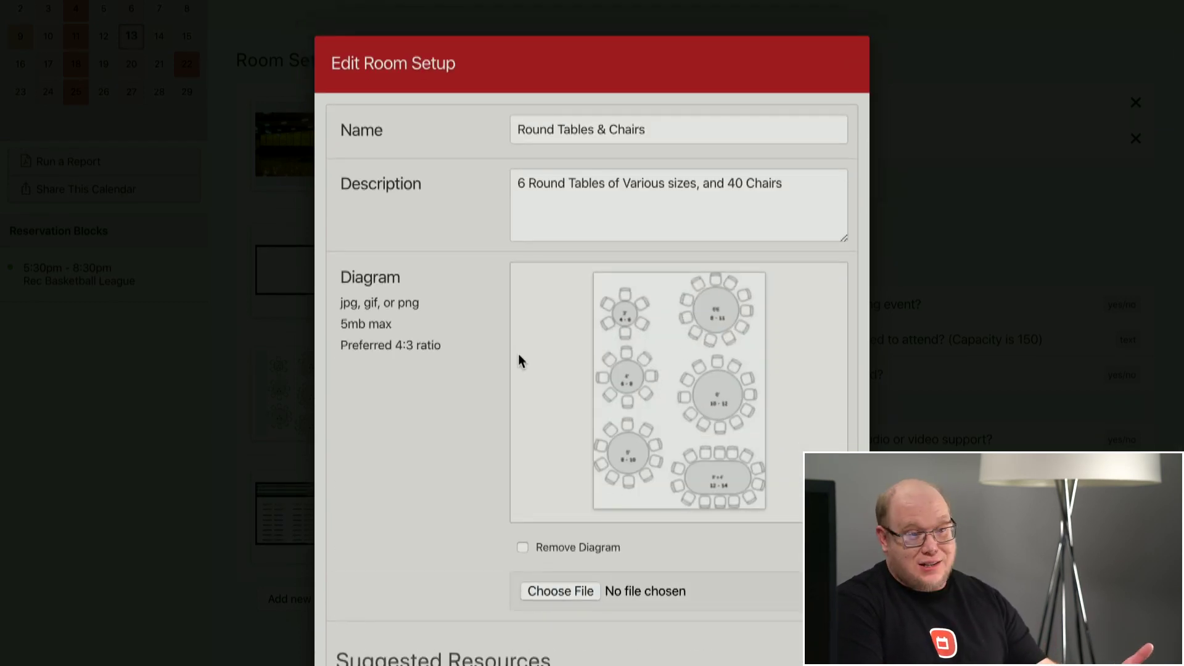
pyautogui.scroll(-5, 518, 358)
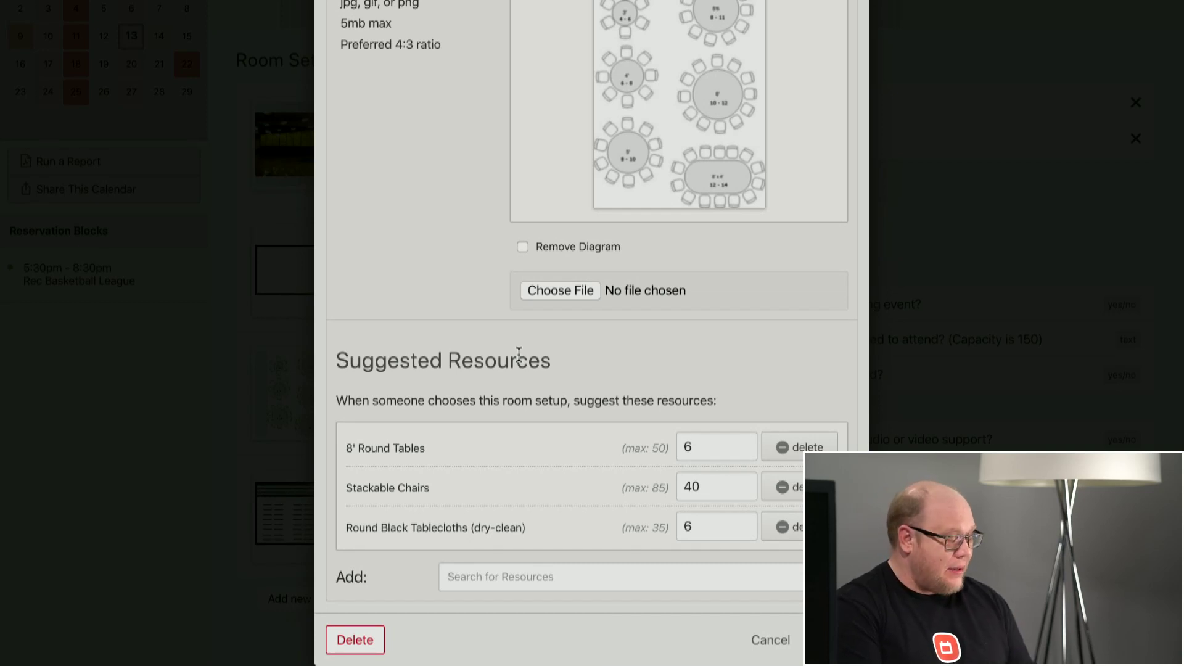
pyautogui.click(765, 642)
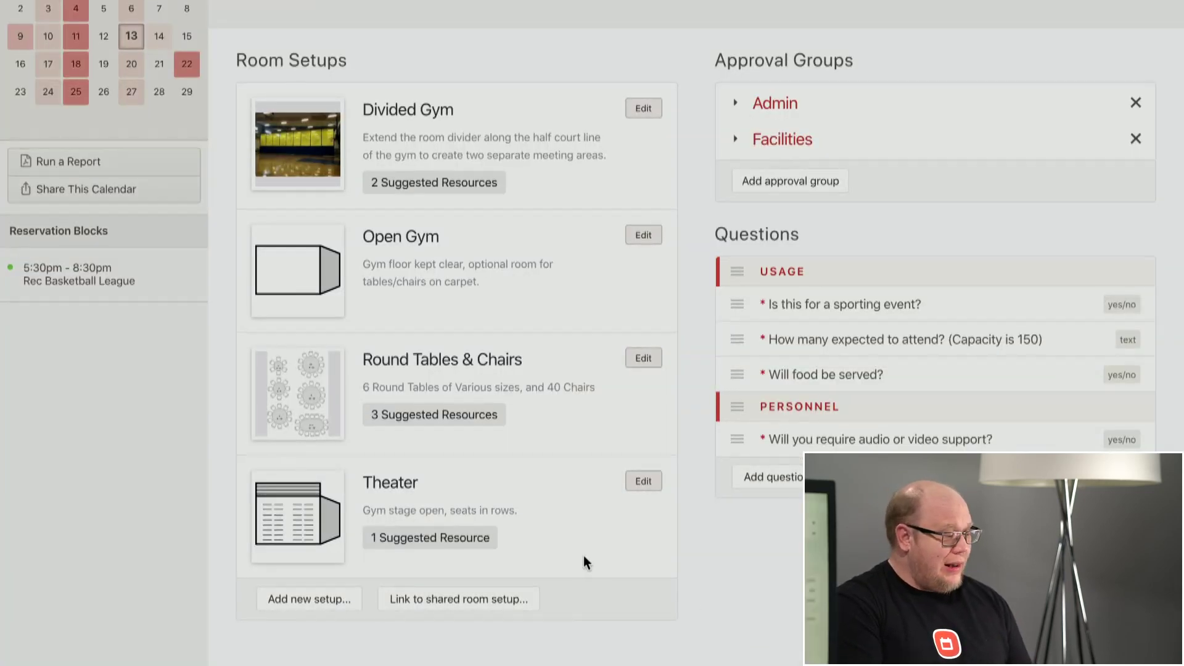
# - Return to the overview of all rooms and examine the shared room setups
pyautogui.scroll(3, 583, 557)
pyautogui.click(274, 28)
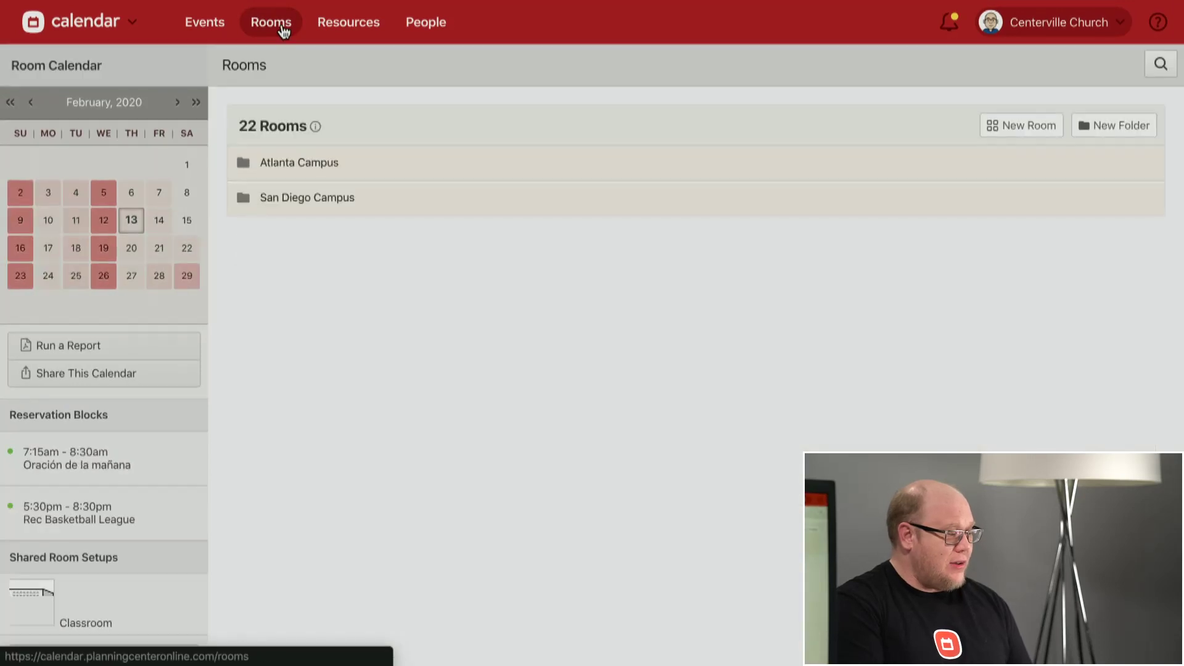
pyautogui.scroll(-2, 280, 342)
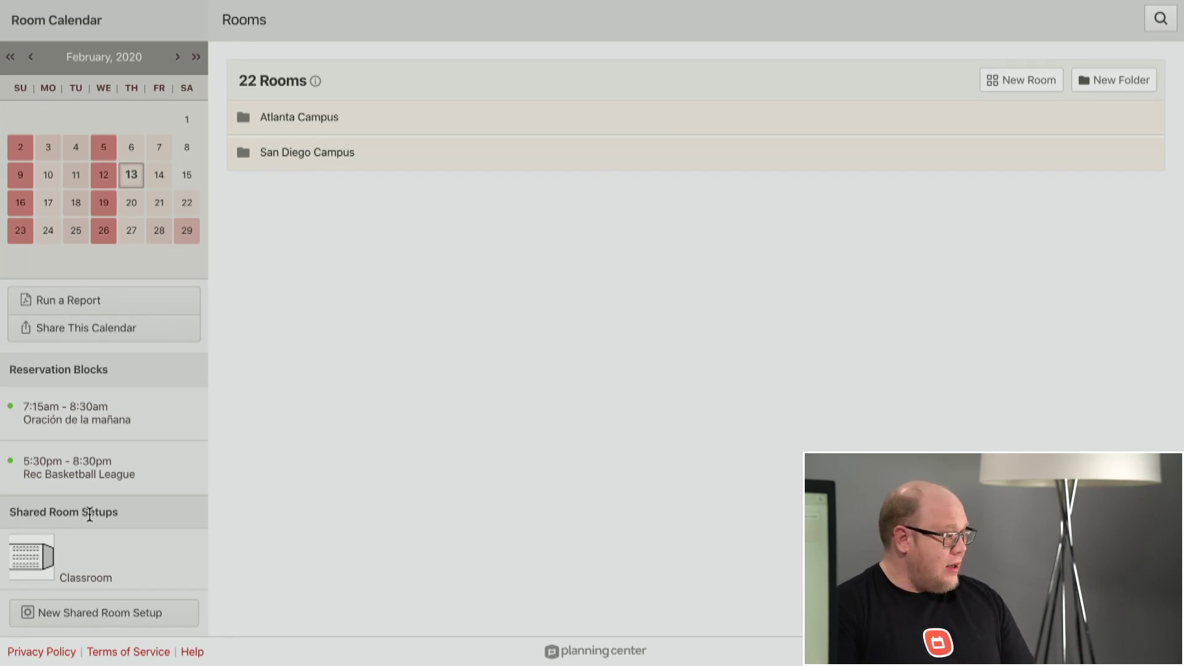
pyautogui.scroll(2, 466, 479)
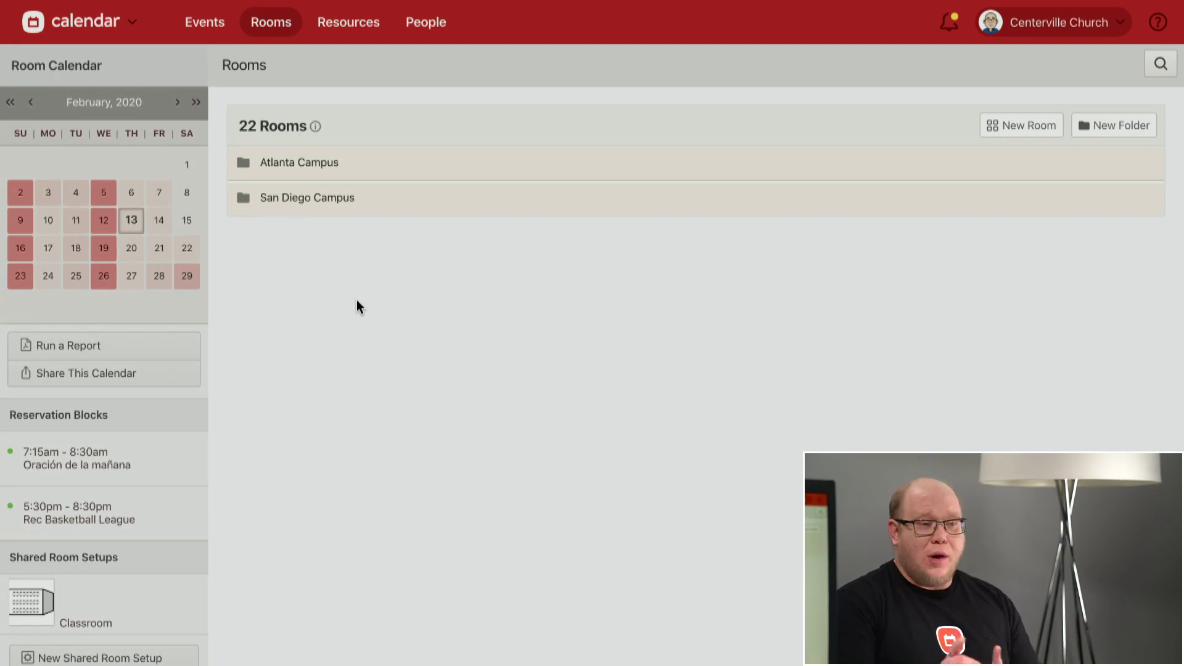
# - Open the Off Site room in the San Diego Campus folder, examine its Admin approval group's members, and collapse the list
pyautogui.click(344, 206)
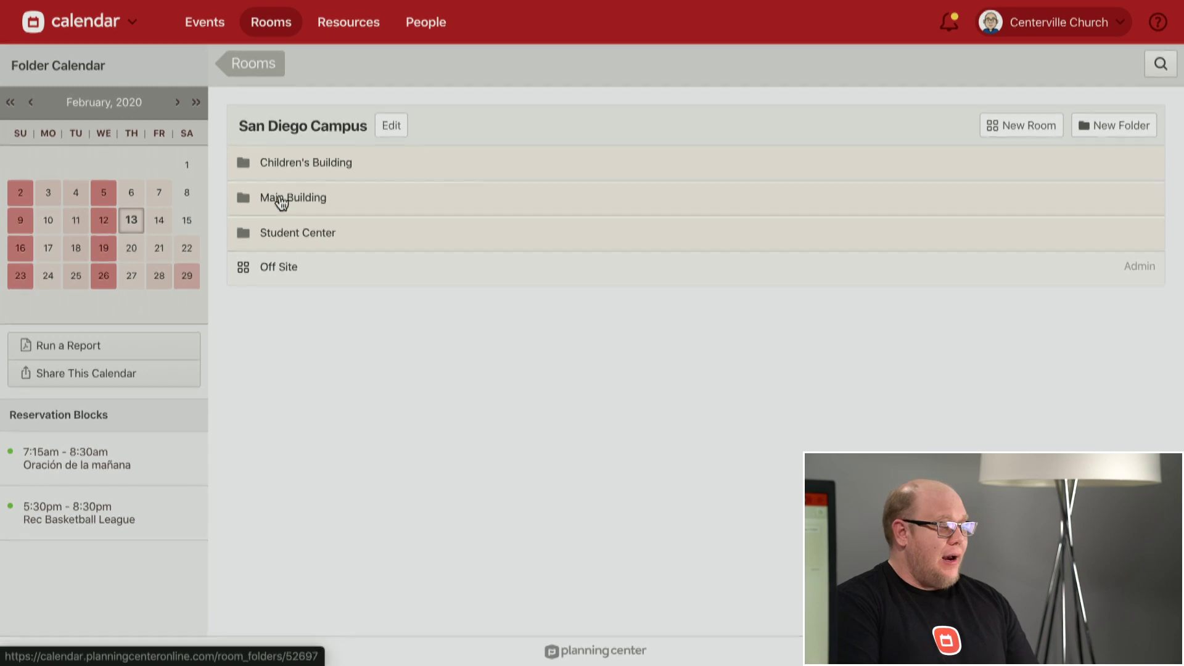
pyautogui.click(321, 276)
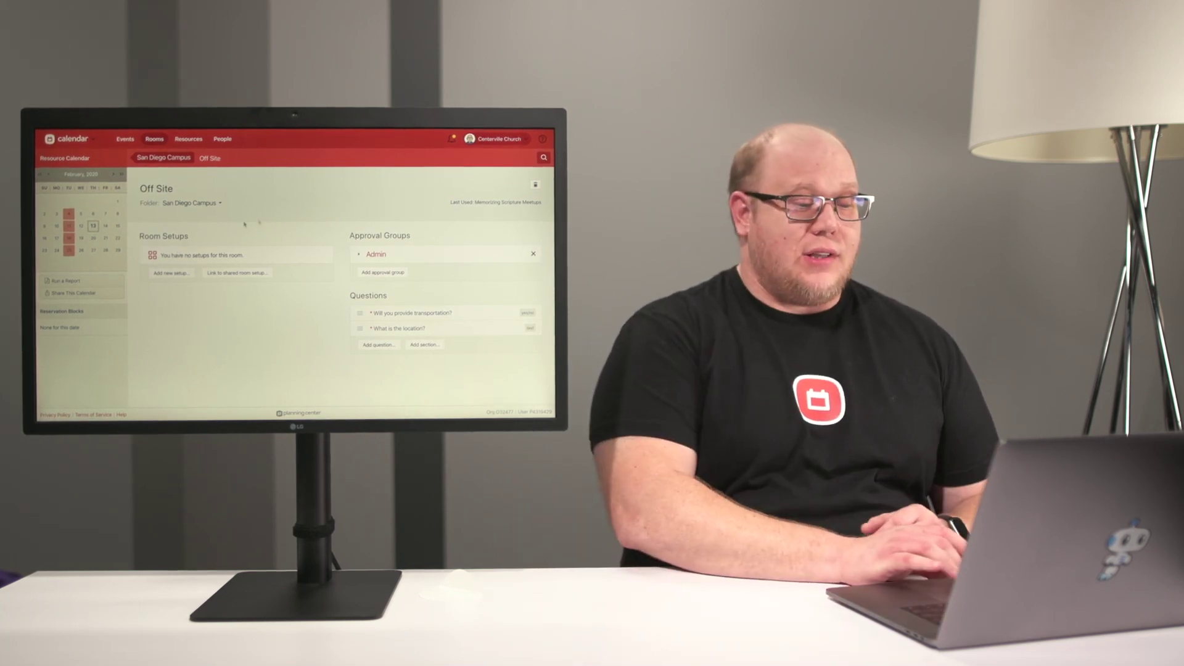
pyautogui.click(358, 254)
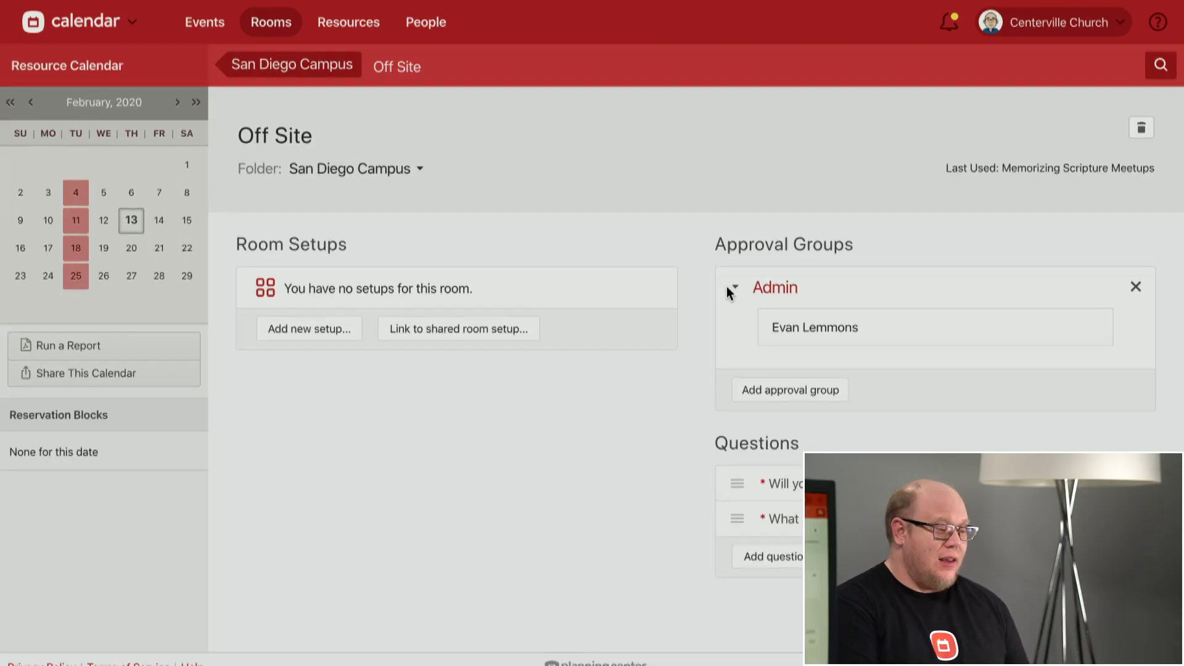
pyautogui.click(734, 289)
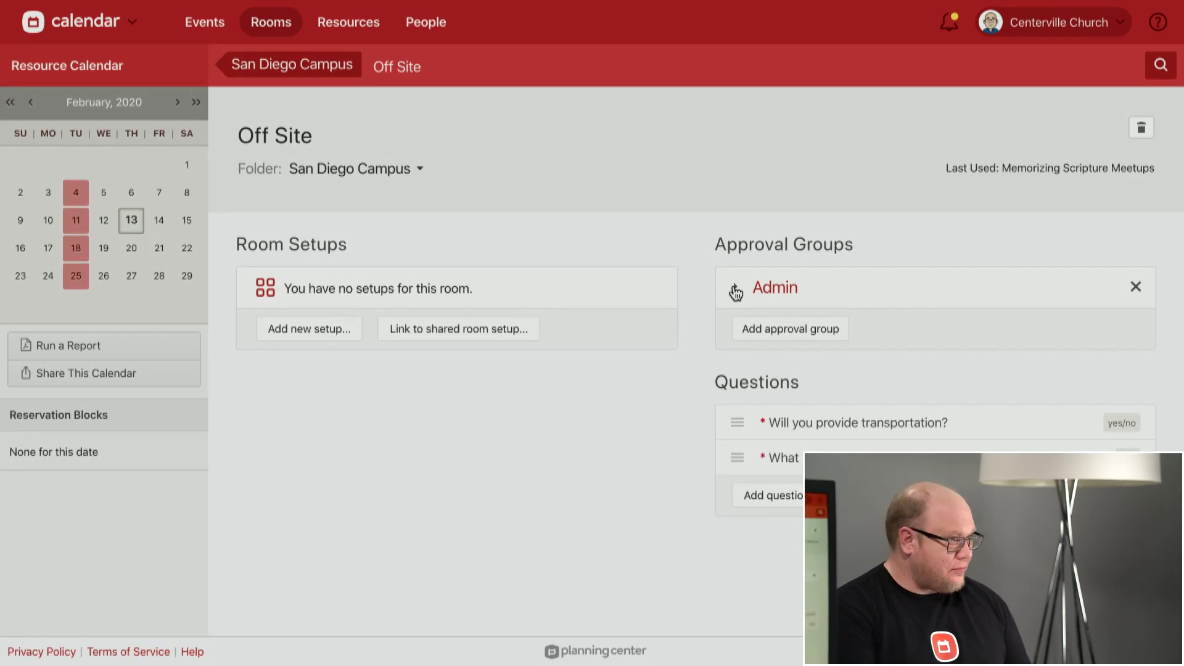
# - Return to the events calendar and examine the February 2020 month, including the hidden events on February 11
pyautogui.click(205, 22)
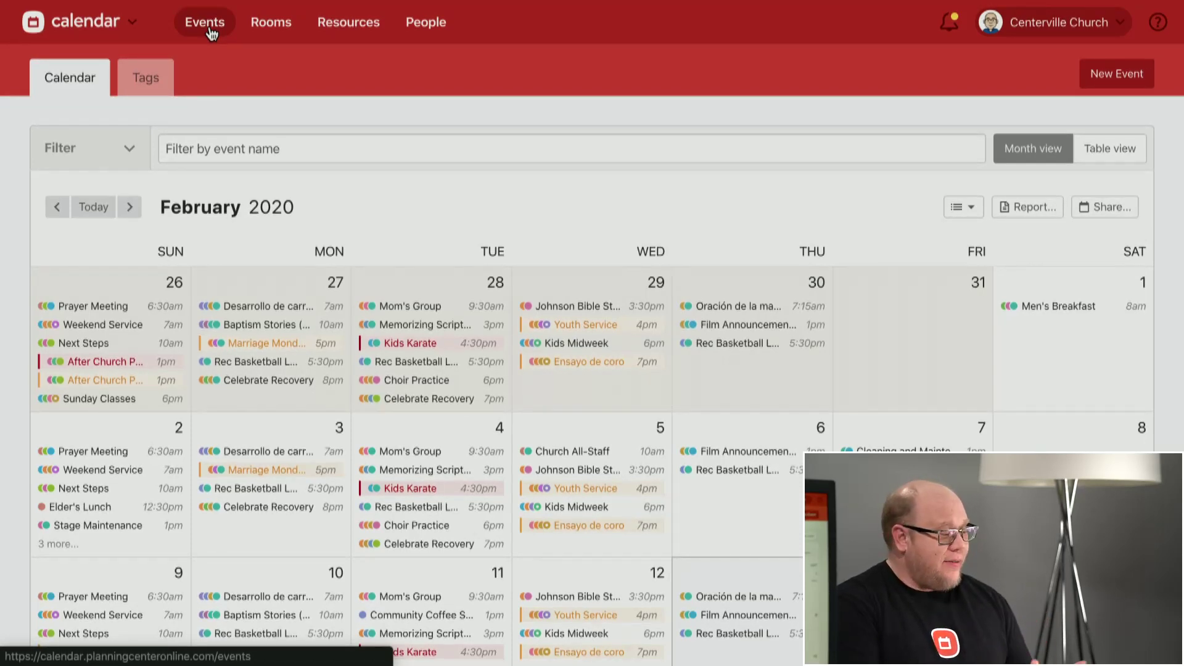
pyautogui.scroll(-4, 423, 360)
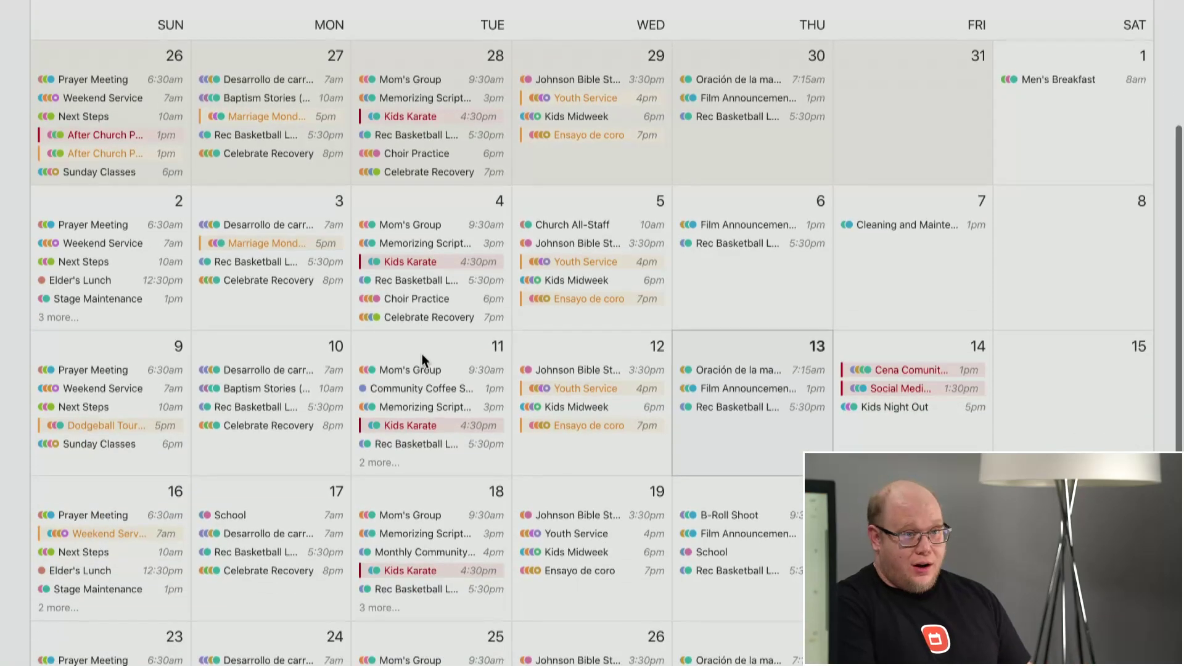
pyautogui.scroll(-2, 422, 354)
pyautogui.scroll(1, 422, 354)
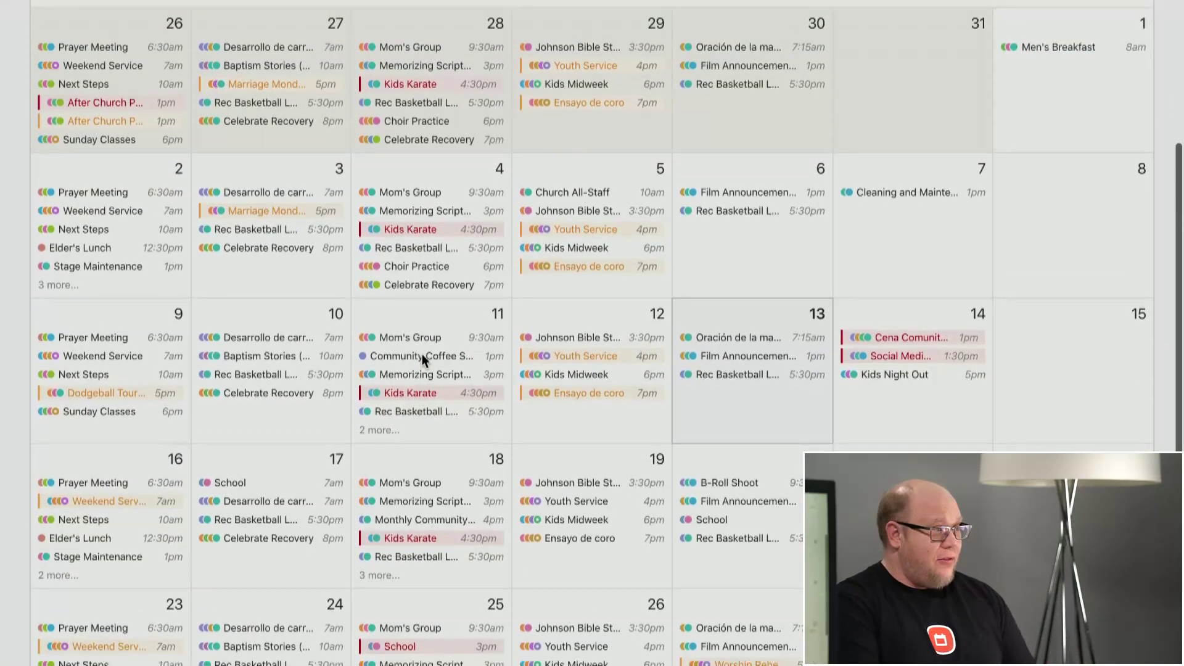
pyautogui.scroll(-5, 422, 354)
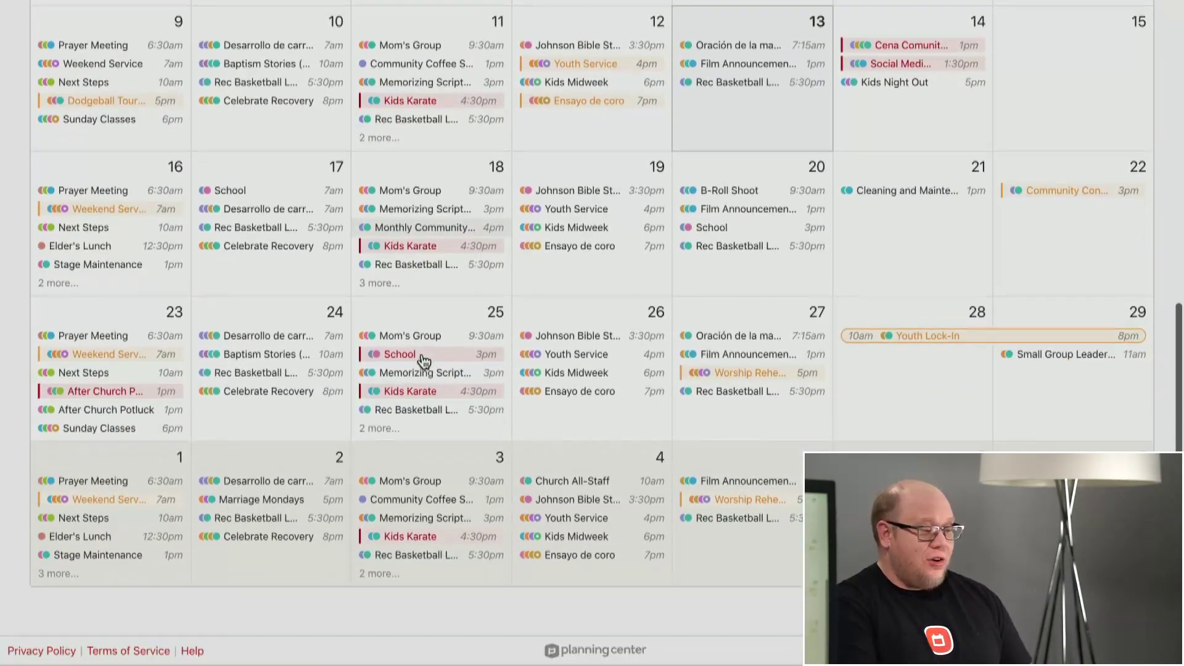
pyautogui.scroll(2, 423, 361)
pyautogui.scroll(1, 423, 361)
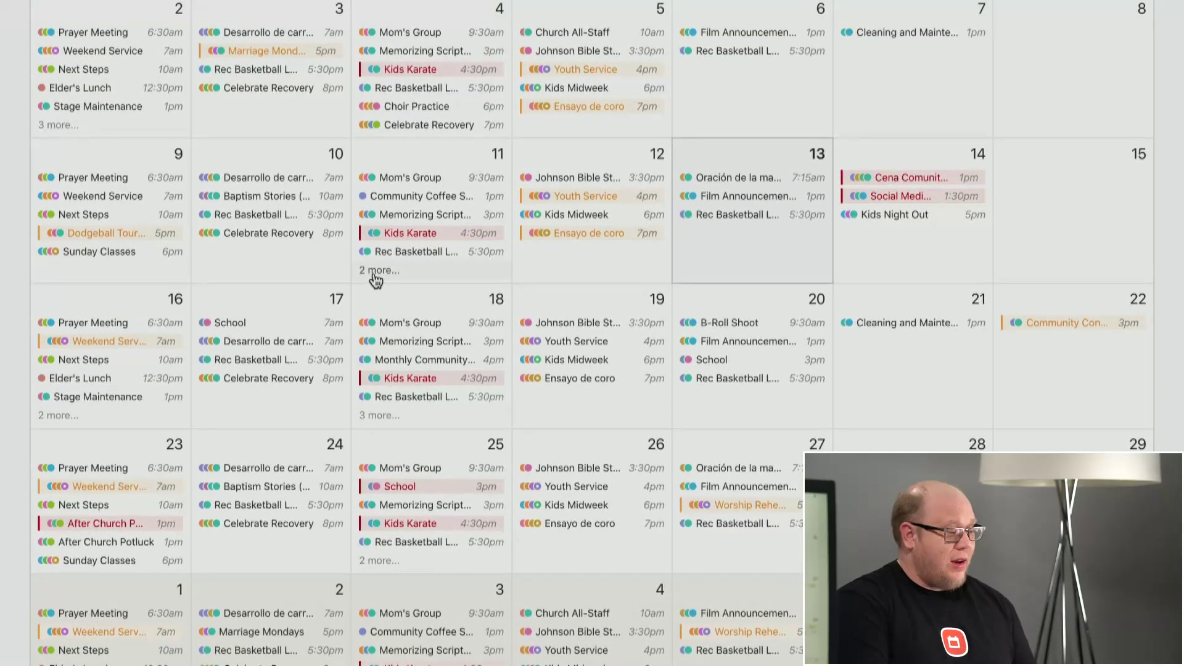
pyautogui.click(374, 271)
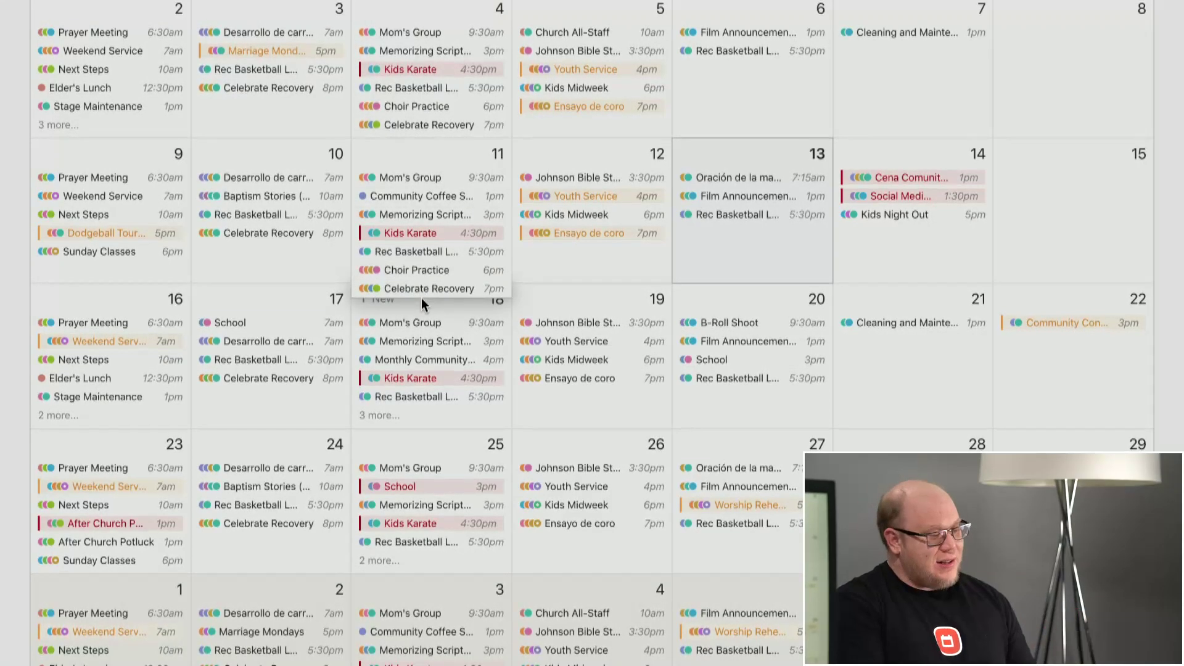
pyautogui.scroll(5, 424, 299)
pyautogui.scroll(3, 420, 298)
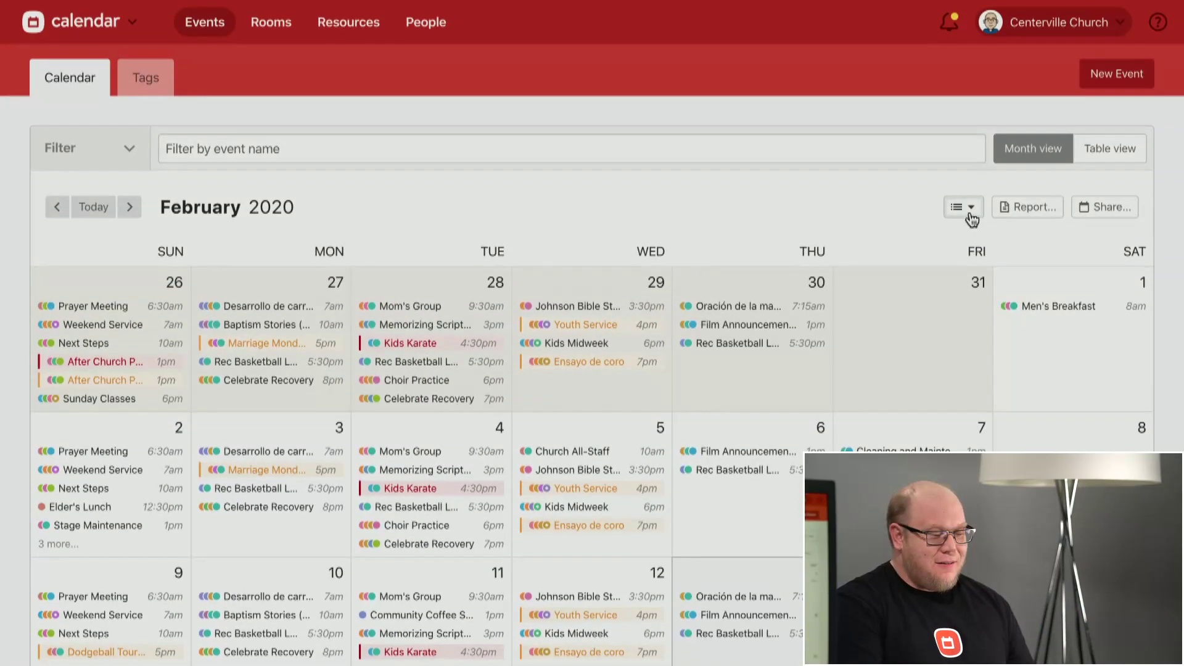
# - Display the month calendar with All Events shown, look through the days, and restore the Default display
pyautogui.click(973, 215)
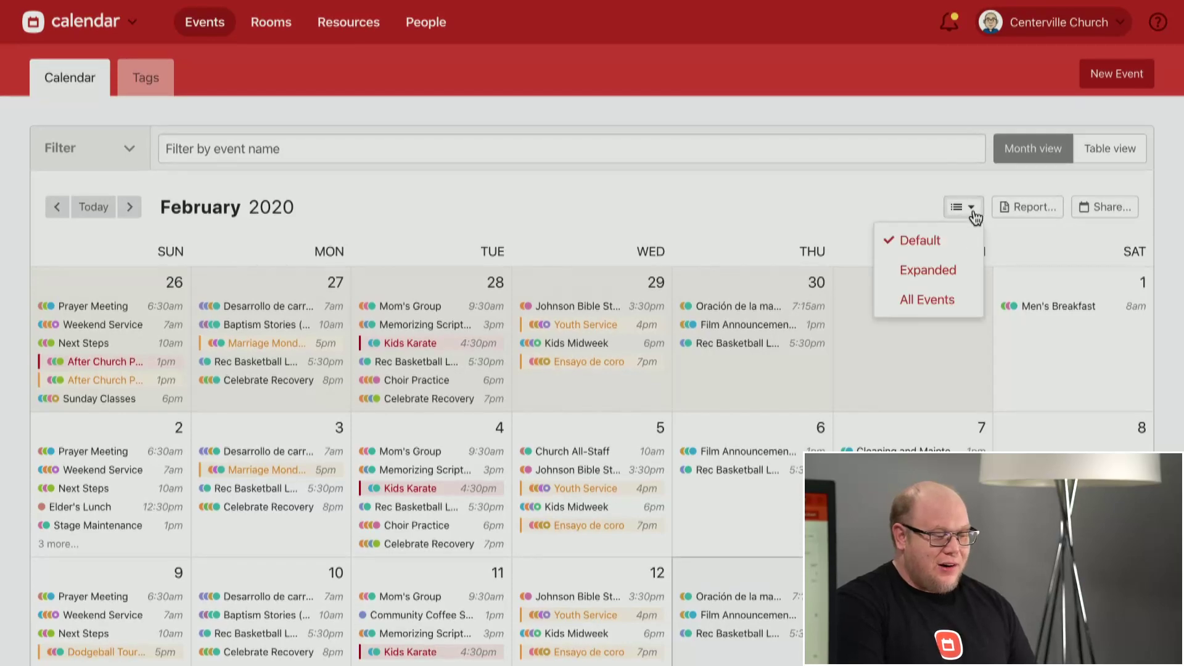
pyautogui.click(968, 313)
pyautogui.scroll(-10, 965, 310)
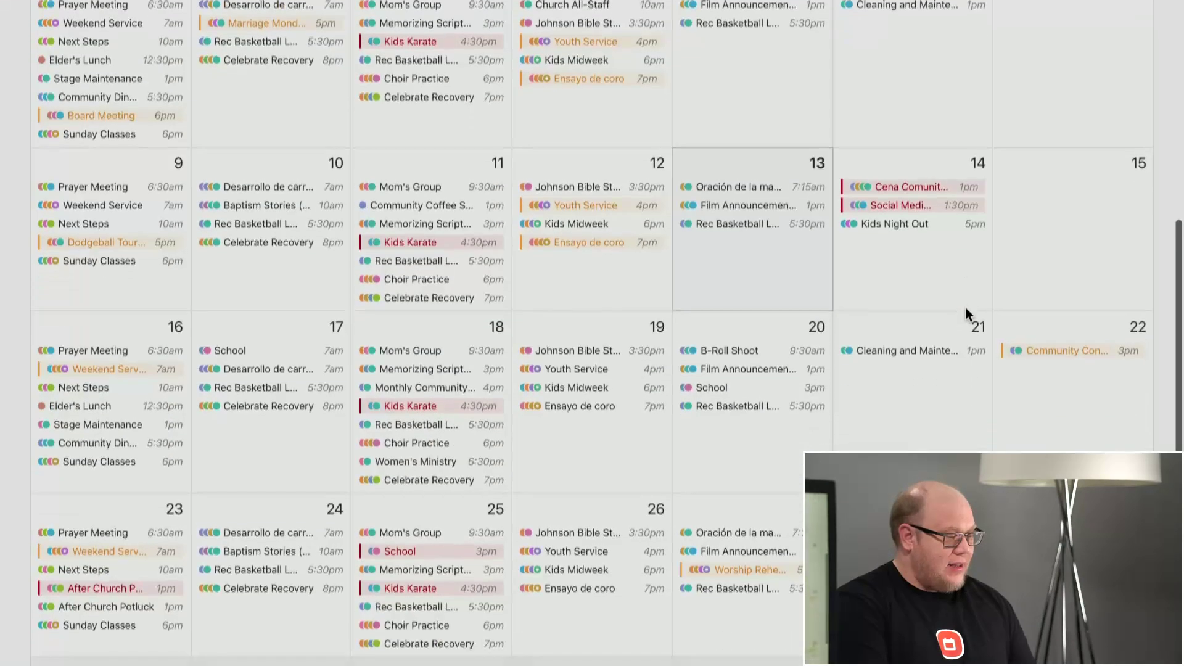
pyautogui.scroll(10, 966, 309)
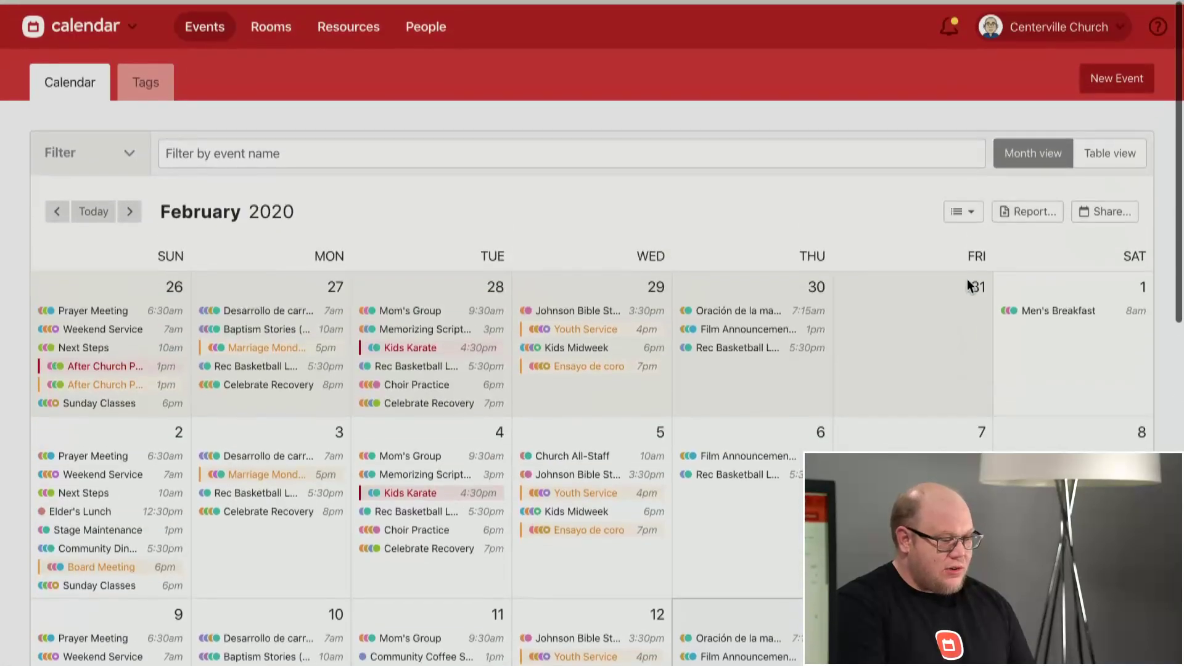
pyautogui.click(966, 211)
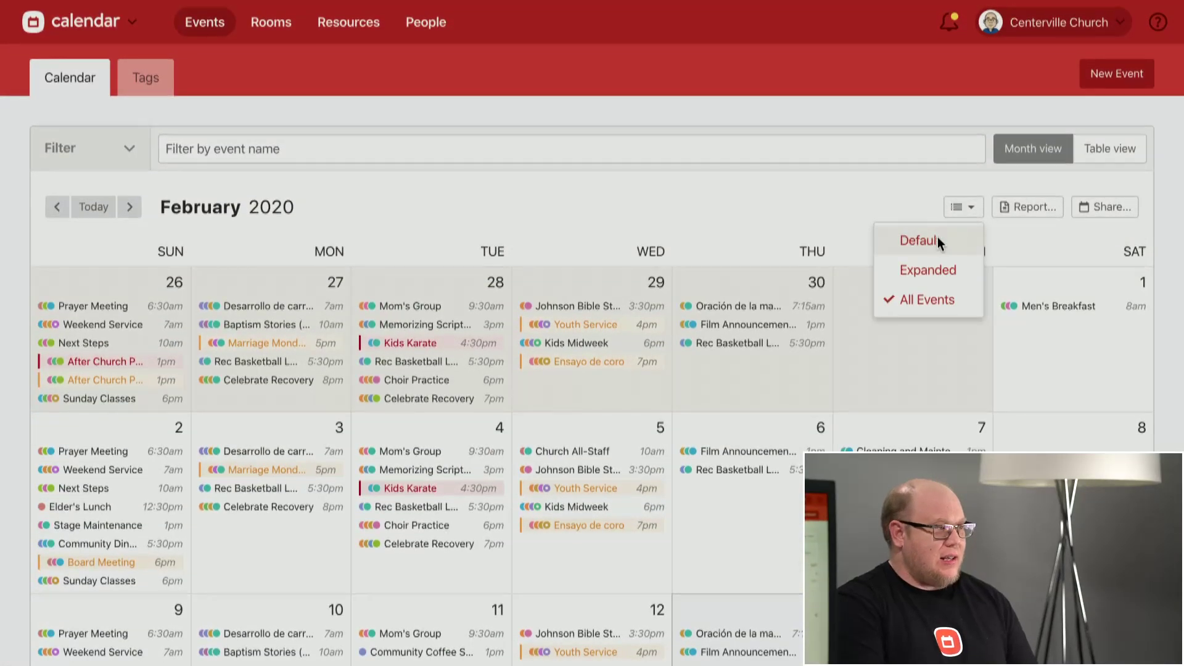
pyautogui.click(938, 240)
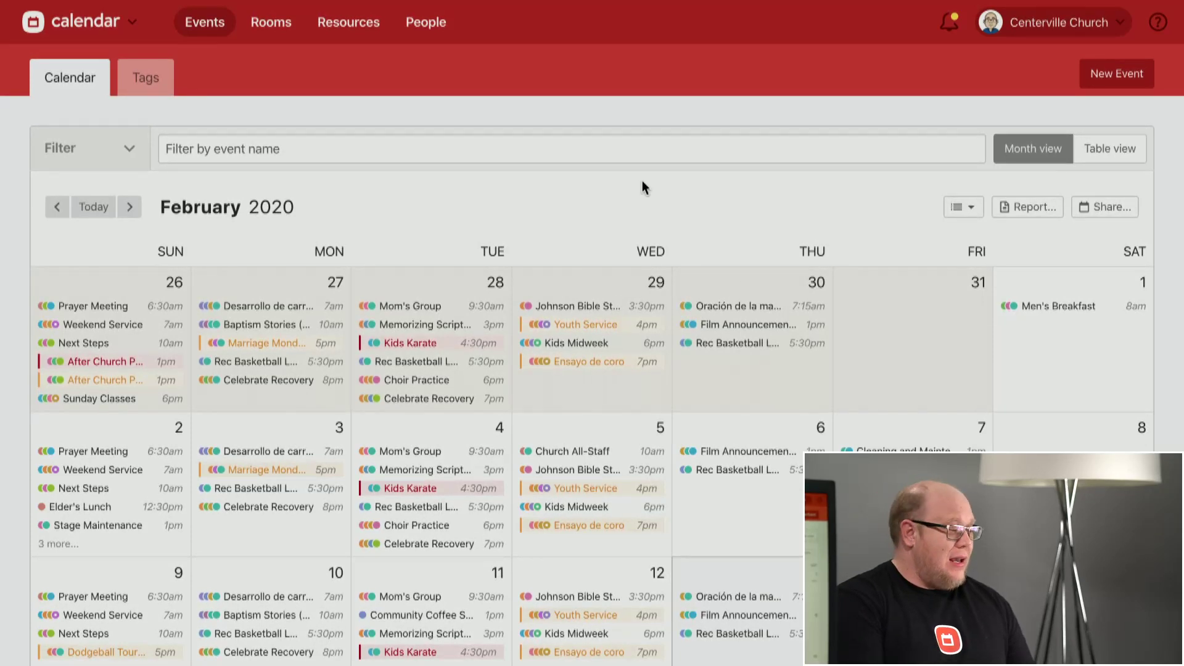
# - Filter the calendar by the San Diego campus and Audio department tags, and examine the matching events with the filter options collapsed
pyautogui.click(128, 159)
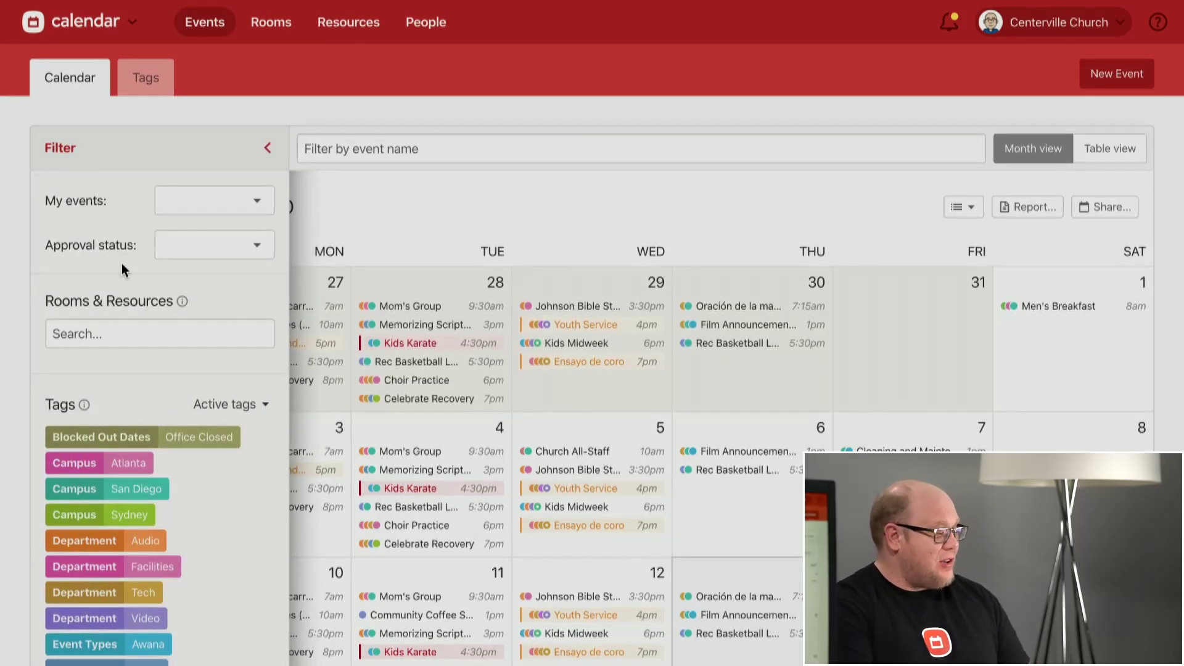
pyautogui.scroll(-1, 120, 264)
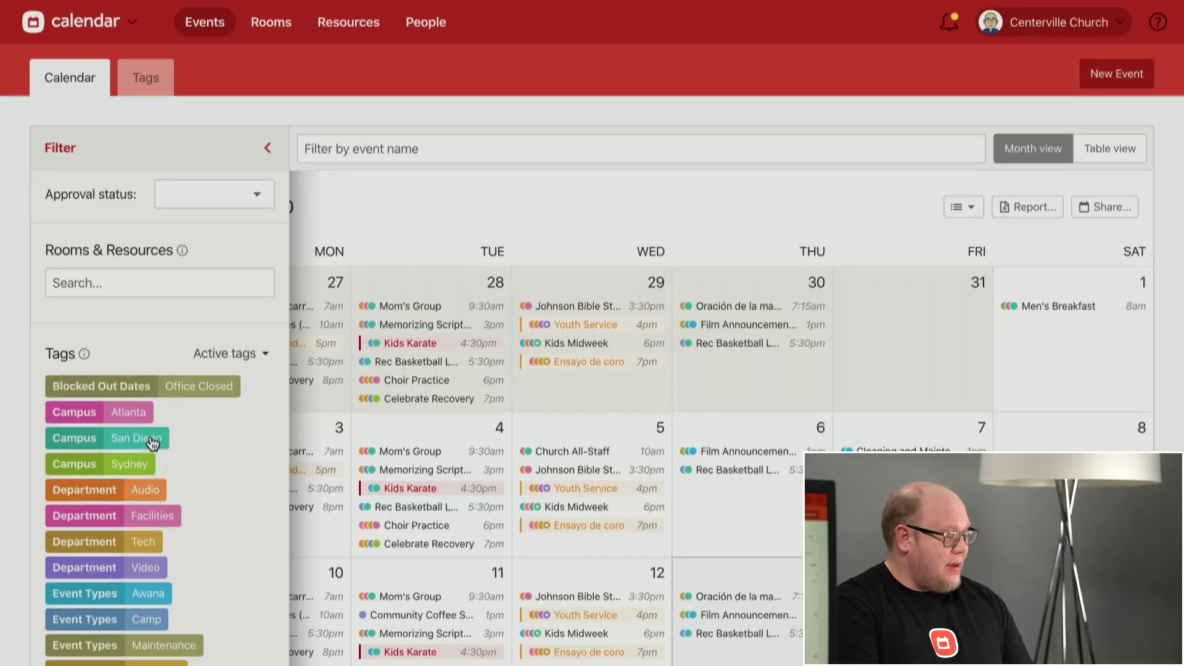
pyautogui.click(152, 441)
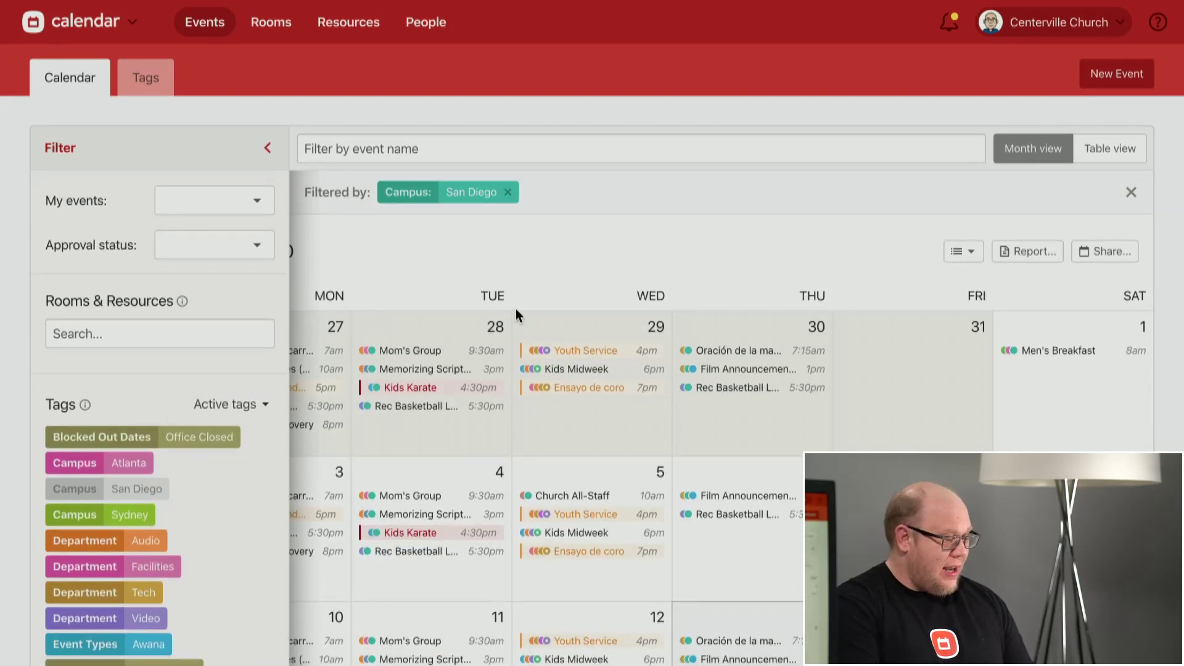
pyautogui.scroll(-1, 93, 543)
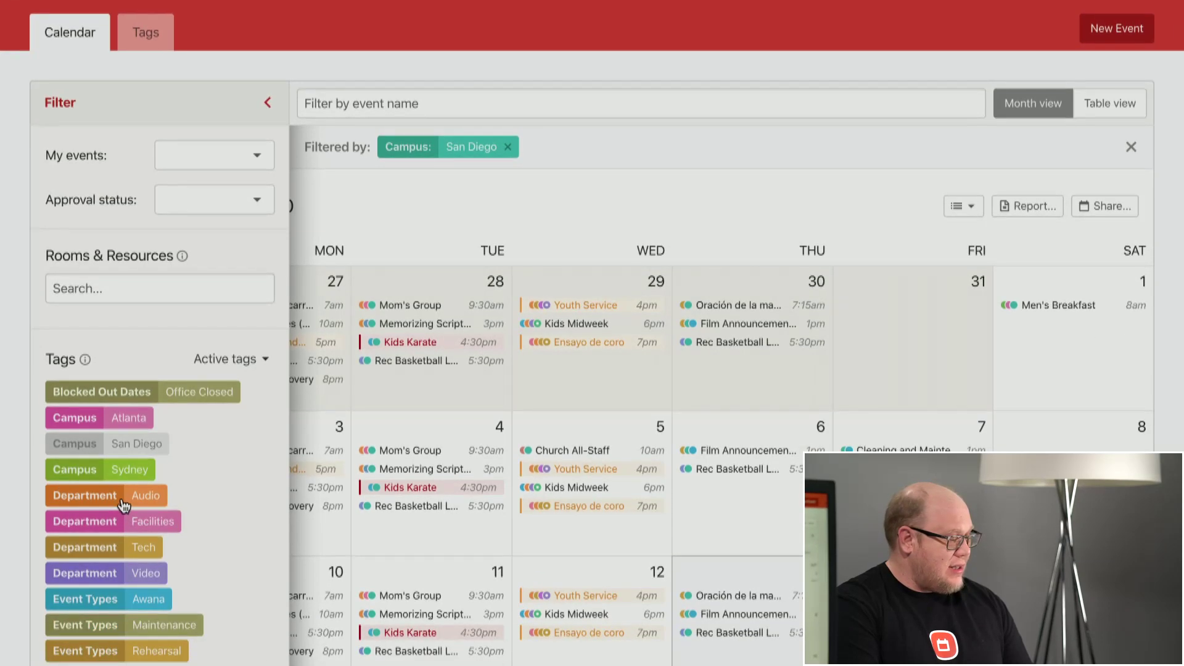
pyautogui.click(123, 502)
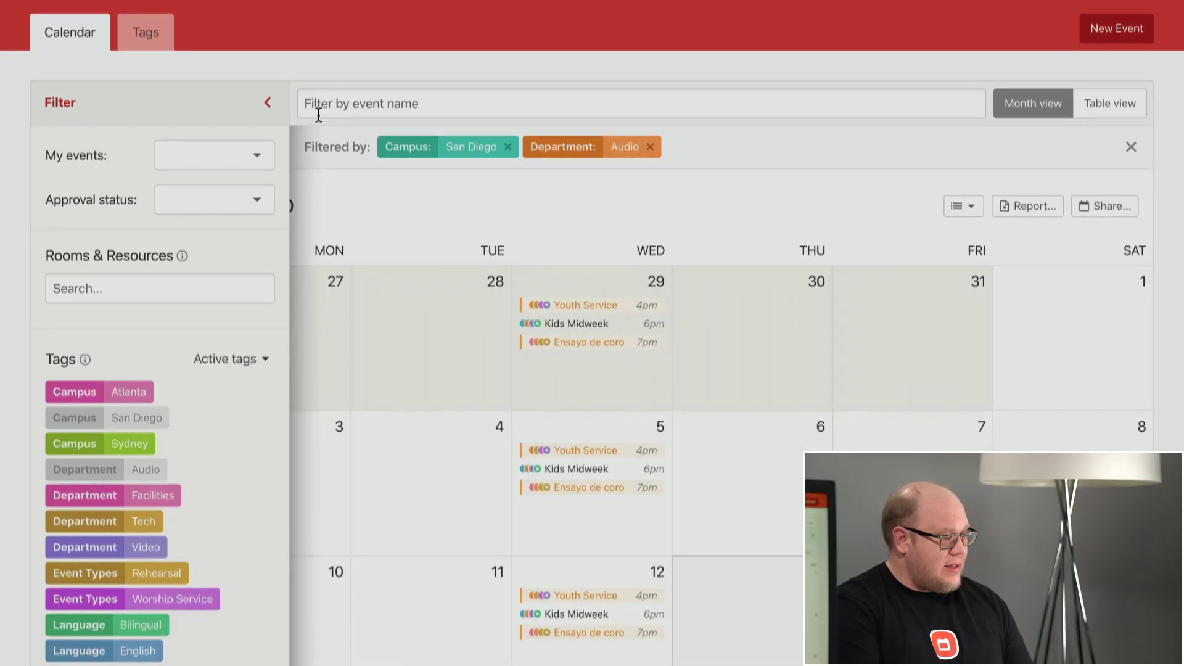
pyautogui.click(250, 104)
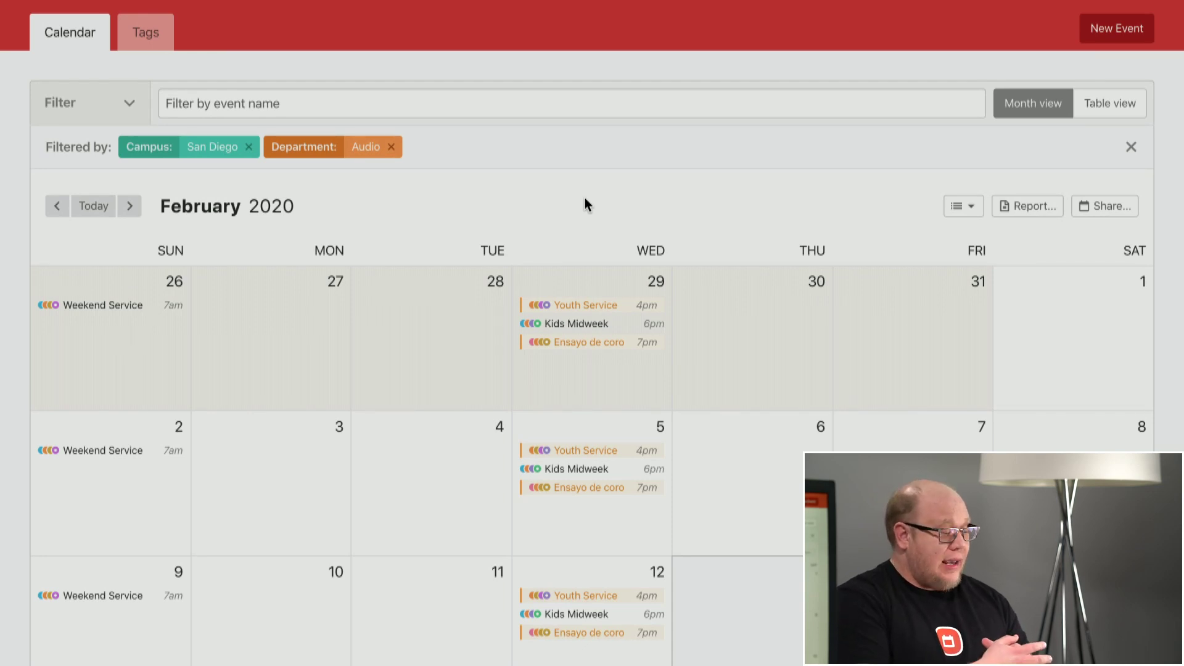
pyautogui.scroll(1, 585, 205)
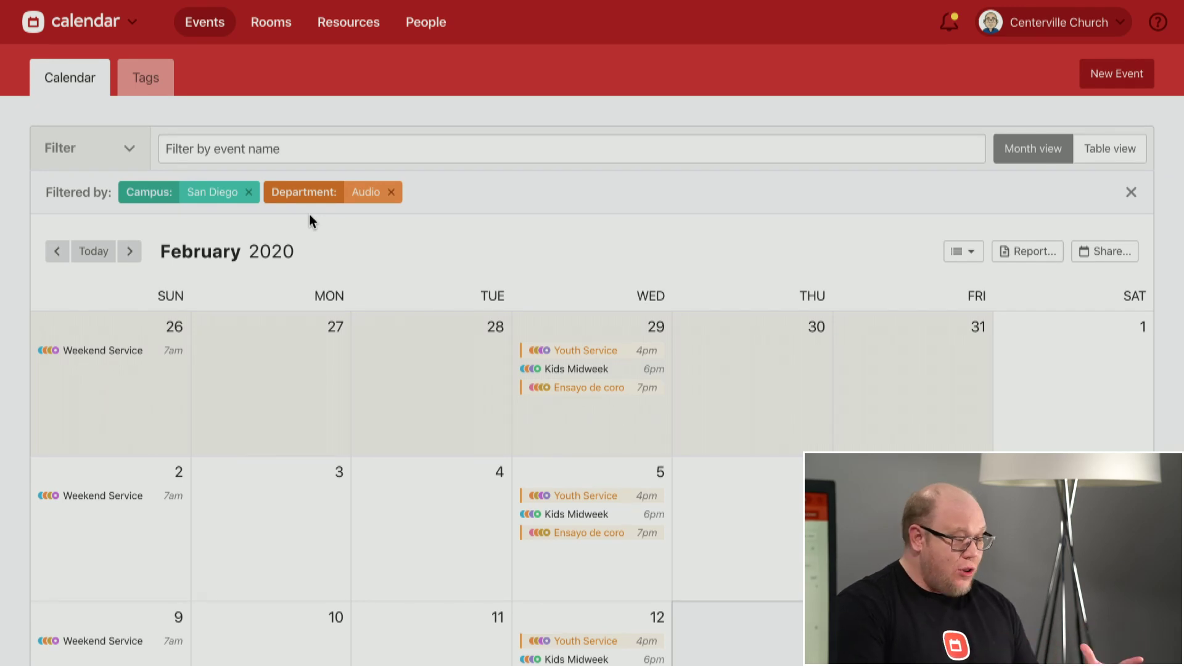
# - Clear the San Diego and Audio tag filters, and filter my events by Owner, Subscriber and Approver
pyautogui.click(131, 148)
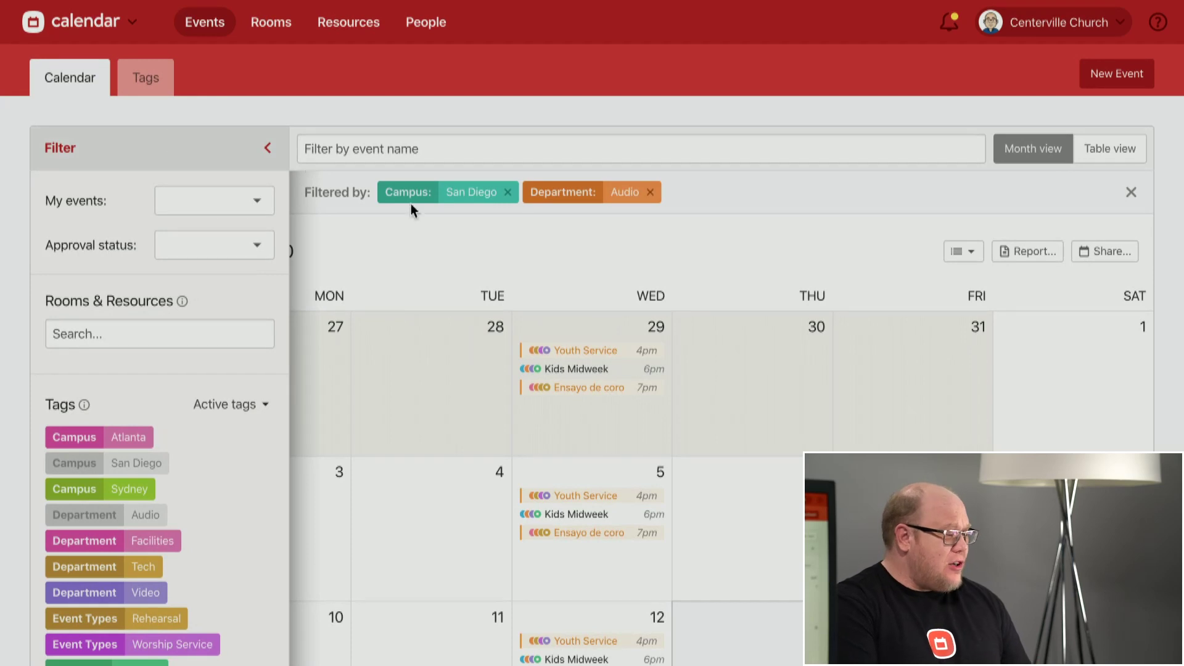
pyautogui.click(506, 193)
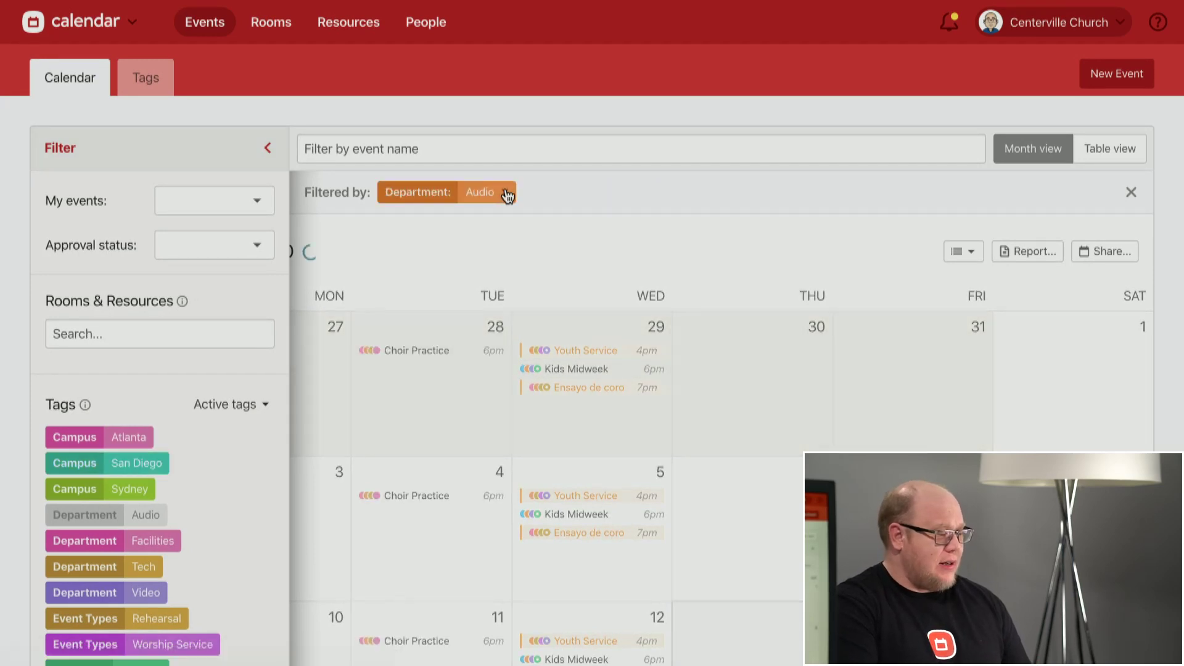
pyautogui.click(246, 206)
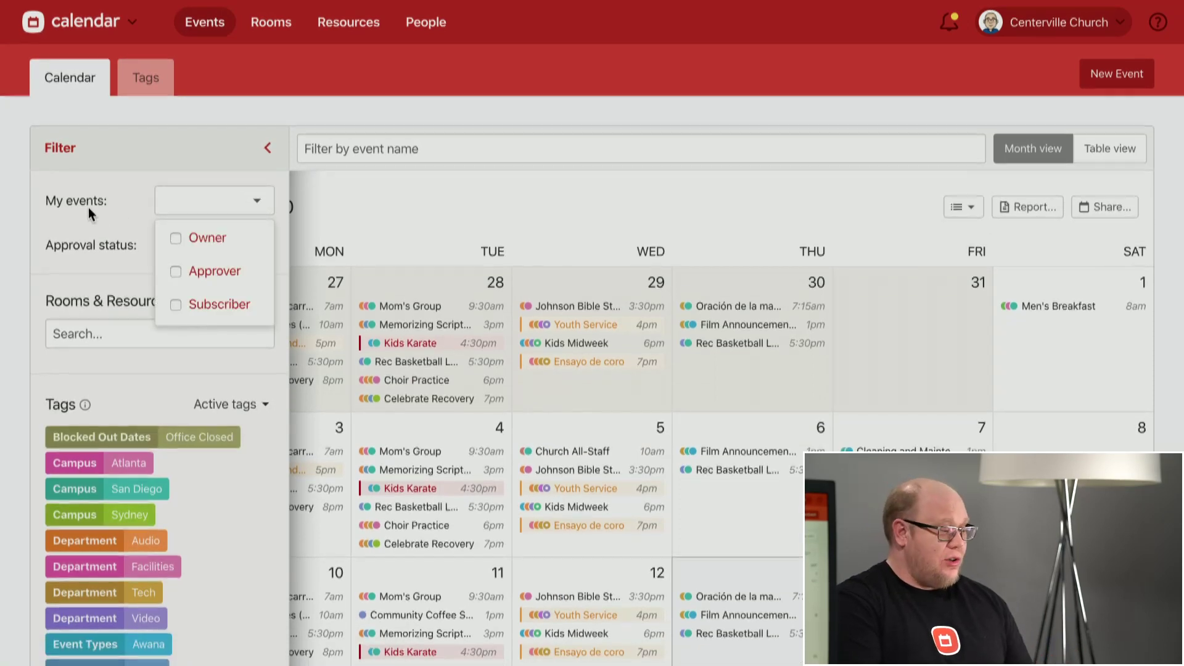
pyautogui.click(179, 239)
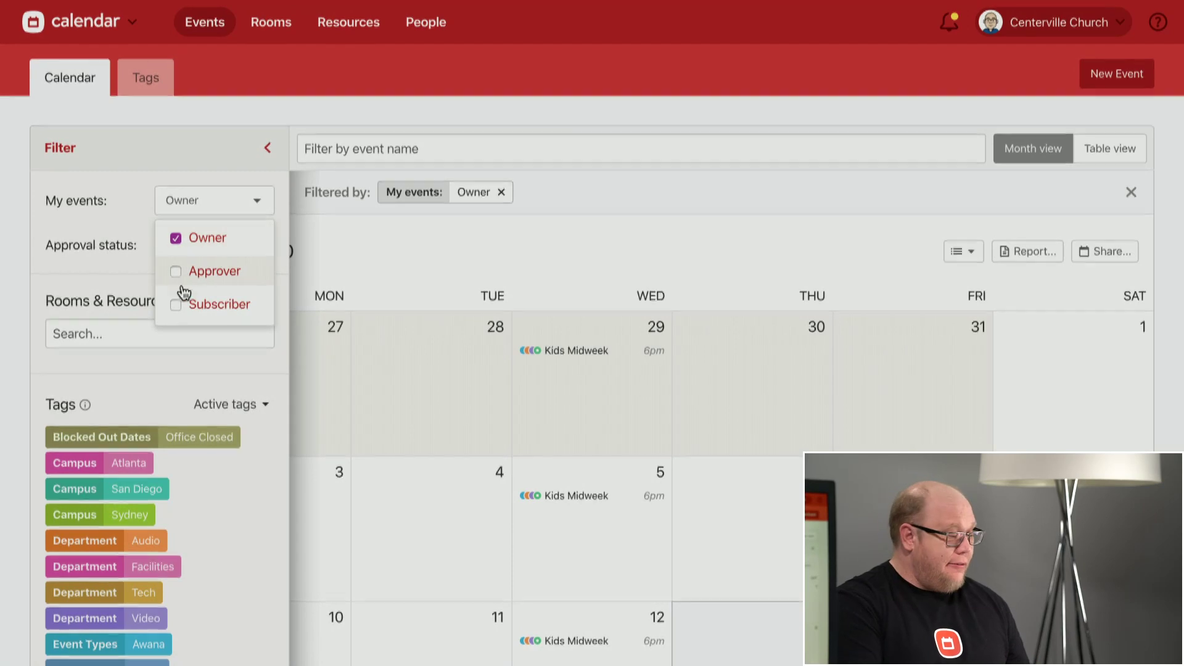
pyautogui.click(178, 306)
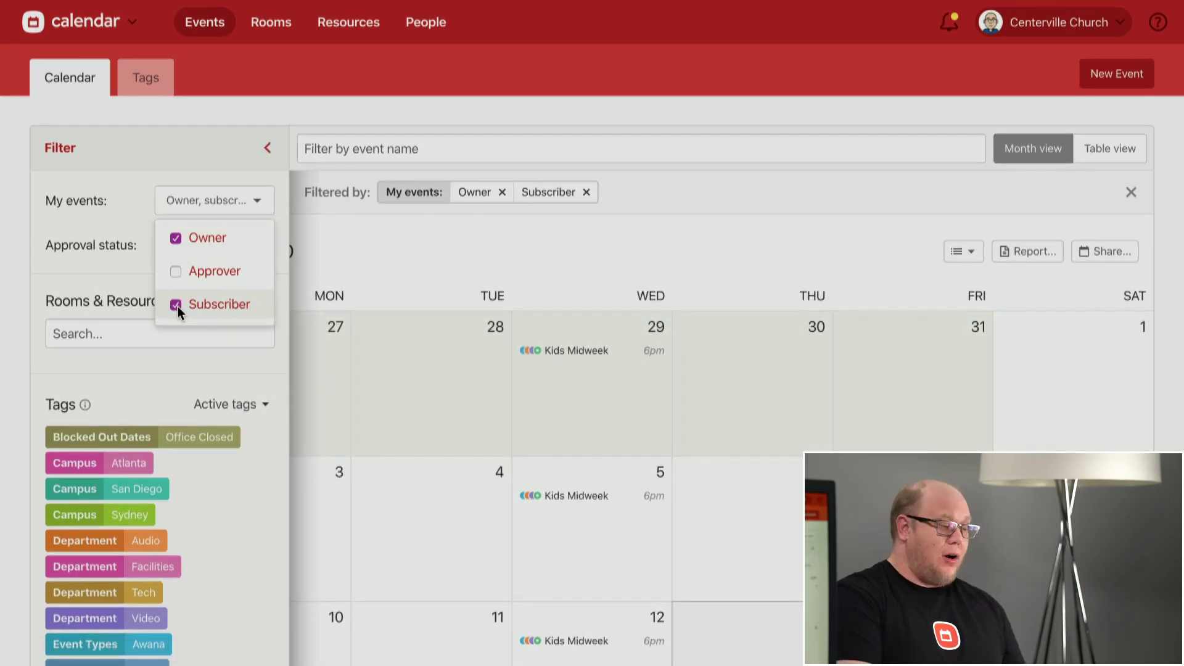
pyautogui.click(176, 272)
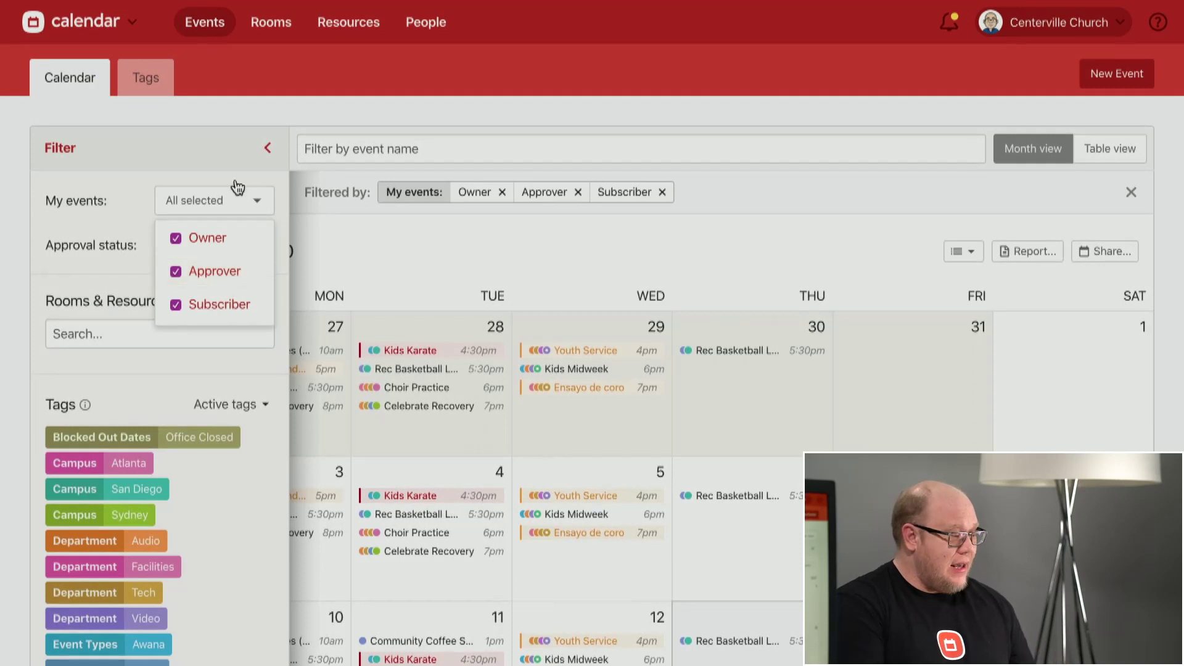
# - Remove the Owner, Subscriber and Approver filters from the calendar
pyautogui.click(502, 192)
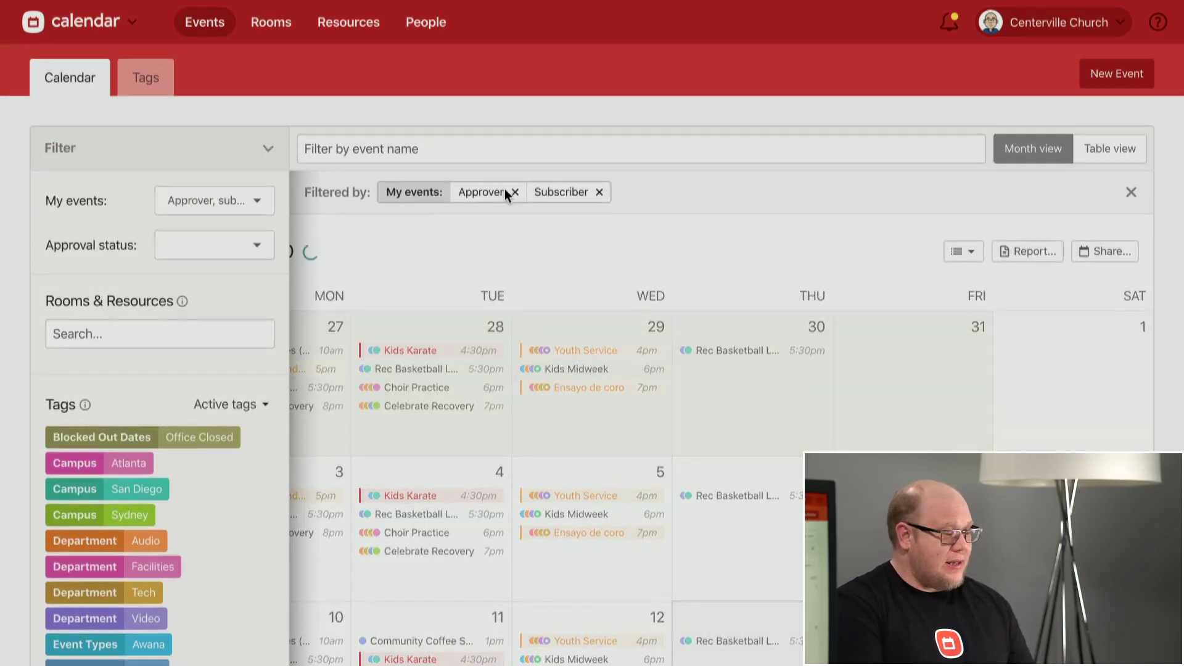
pyautogui.click(340, 192)
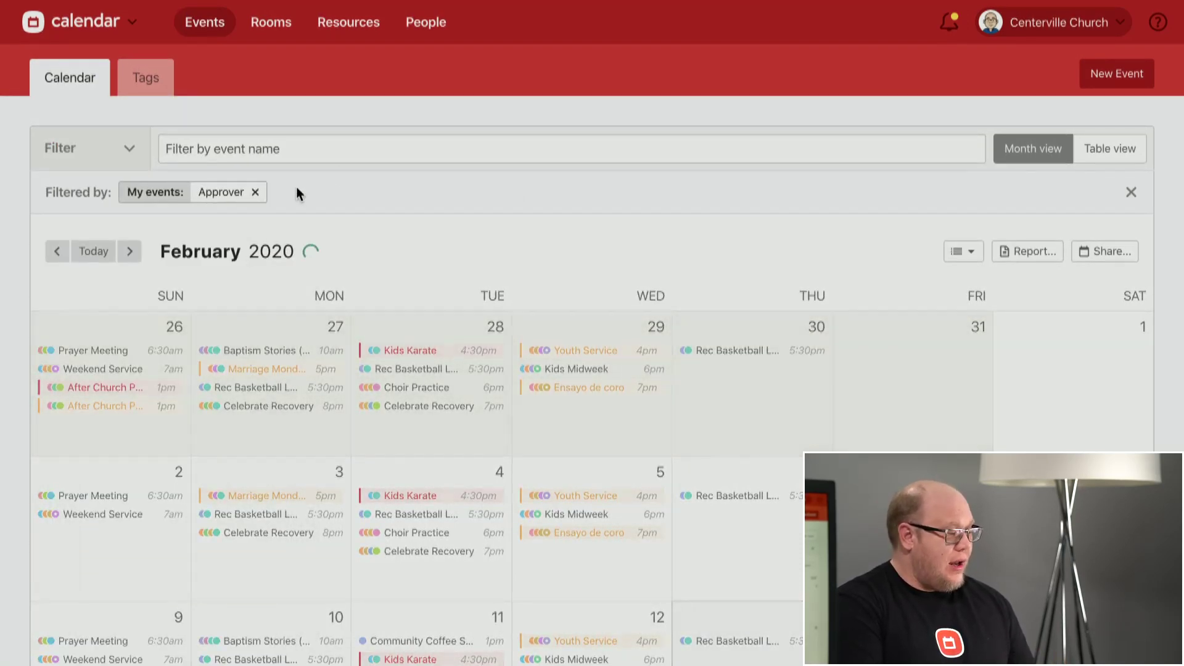
pyautogui.click(254, 192)
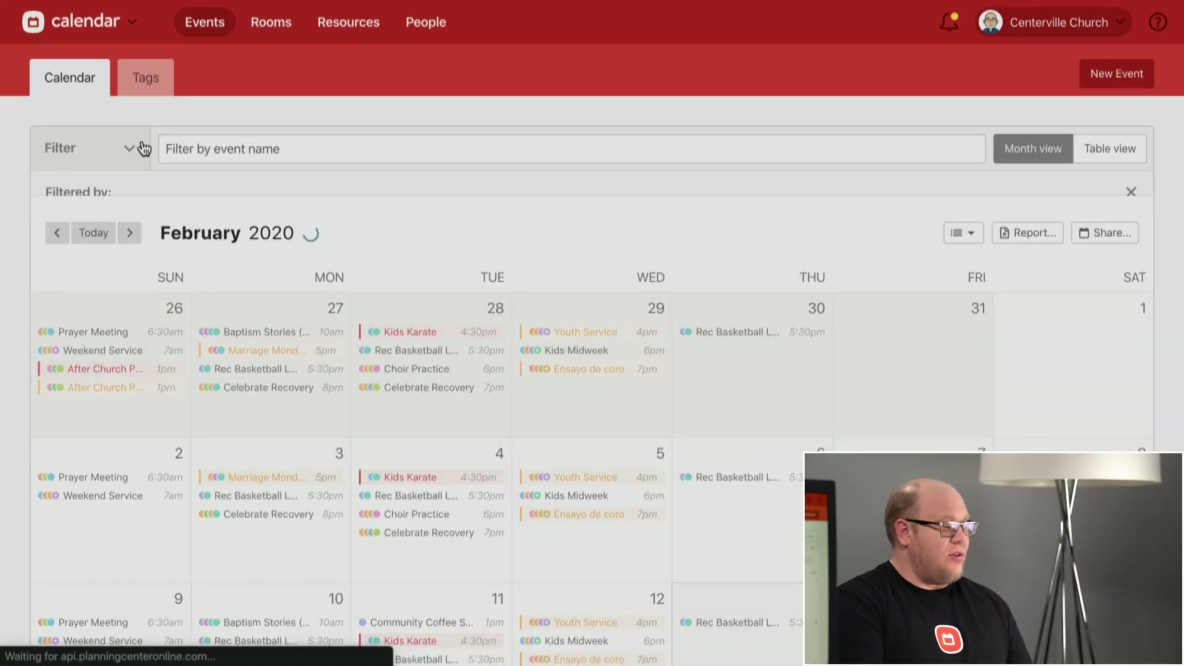
# - Filter the calendar by the Gym room at San Diego Campus/Student Center and collapse the filter options
pyautogui.click(131, 148)
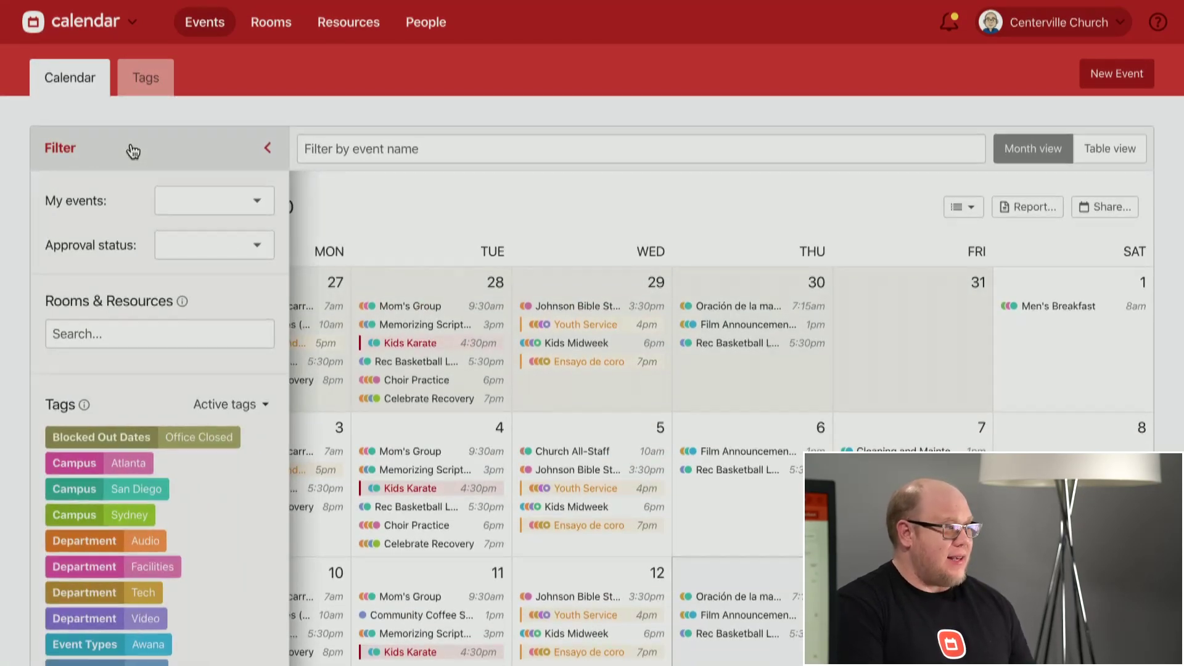
pyautogui.click(148, 337)
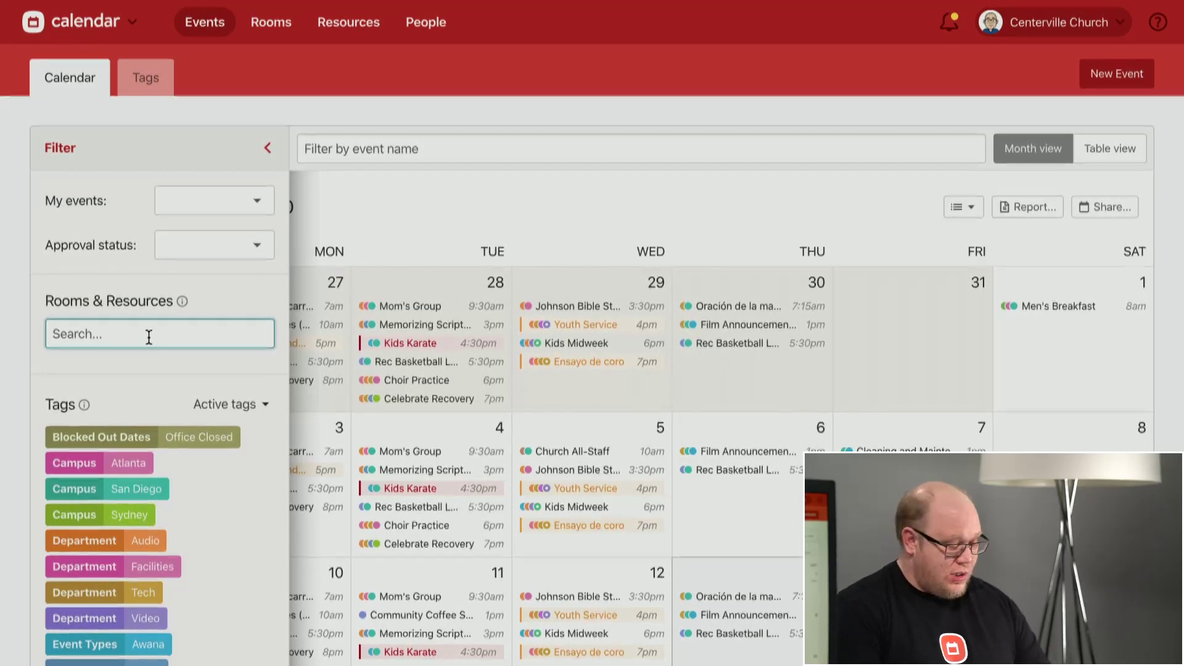
pyautogui.write('gym')
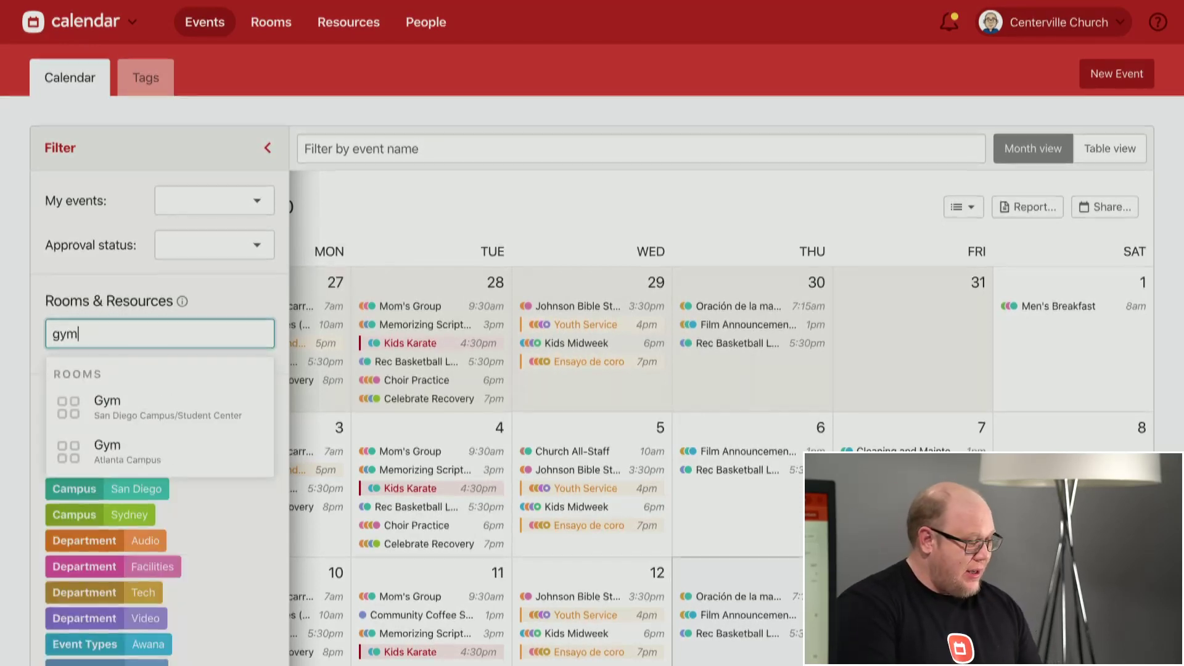
pyautogui.click(162, 422)
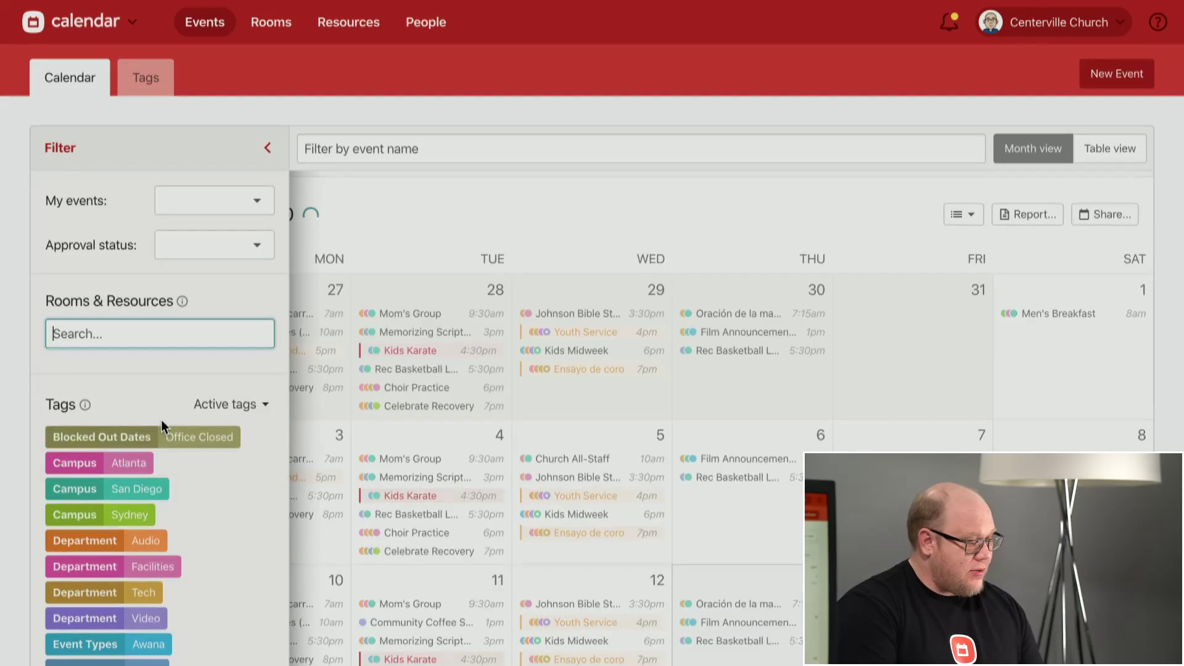
pyautogui.click(268, 151)
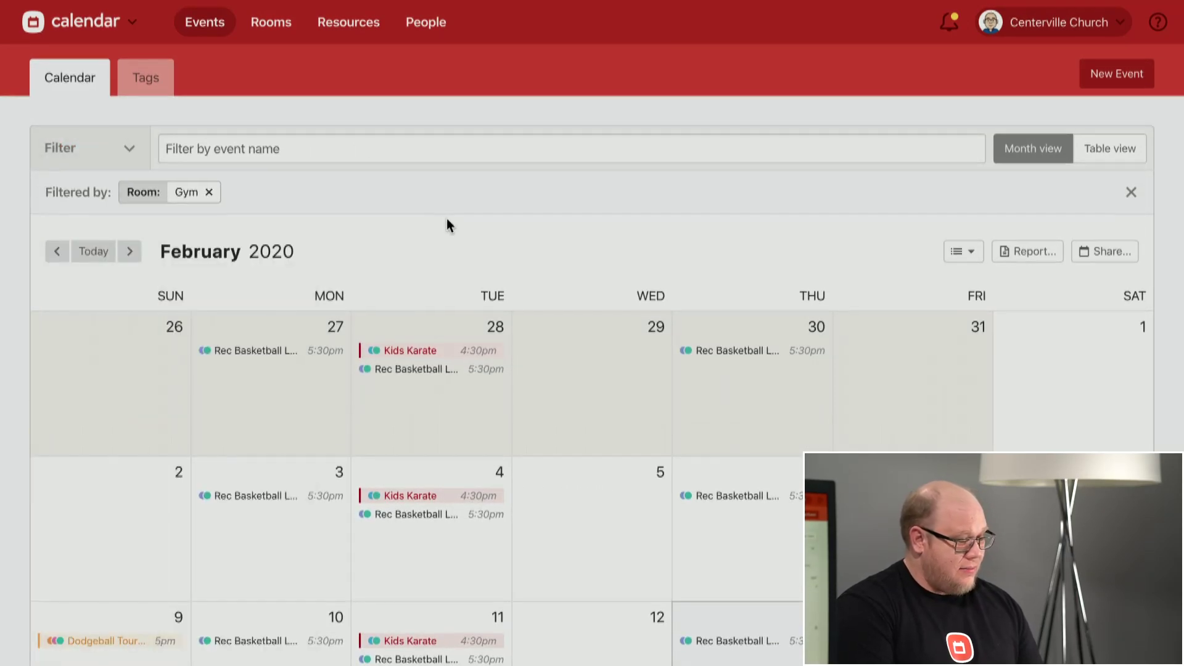
# - Look through the February 2020 month view for the events that use the Gym
pyautogui.scroll(-7, 498, 316)
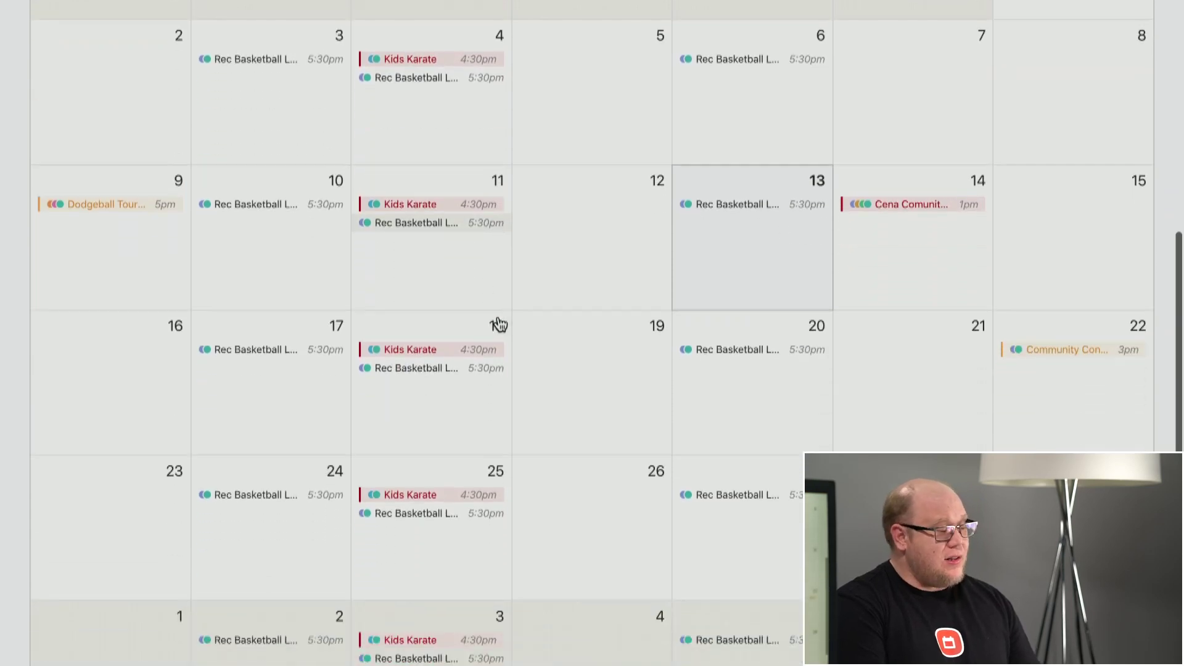
pyautogui.scroll(3, 501, 322)
pyautogui.scroll(4, 498, 318)
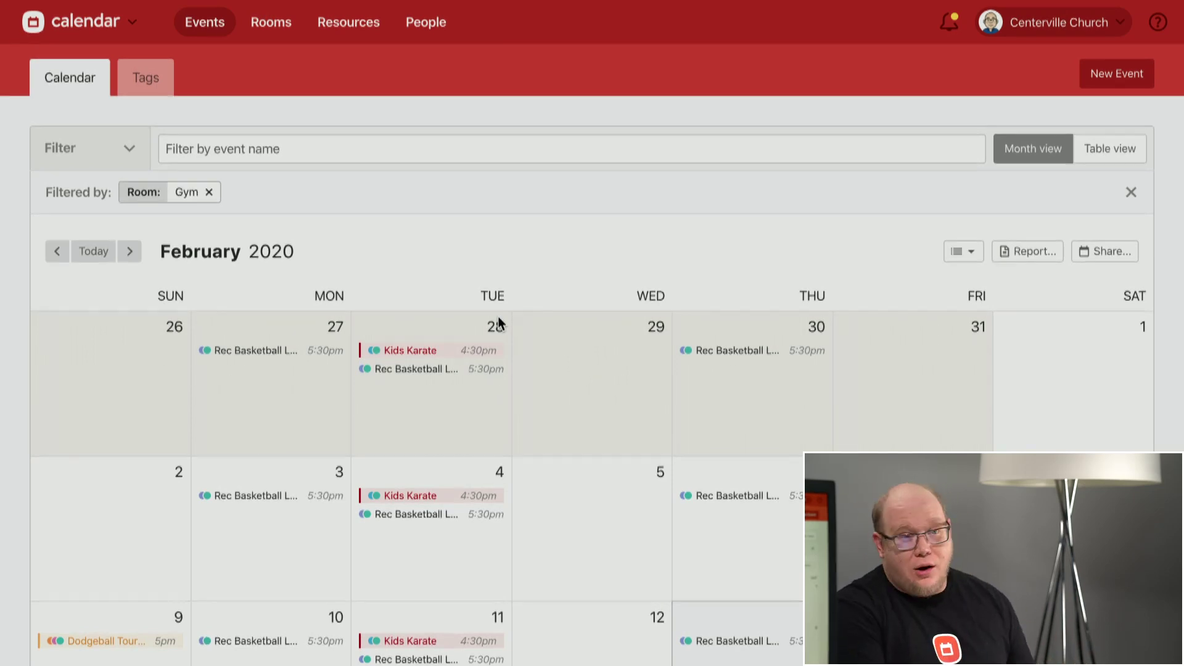
pyautogui.scroll(-5, 498, 318)
pyautogui.scroll(-1, 1061, 387)
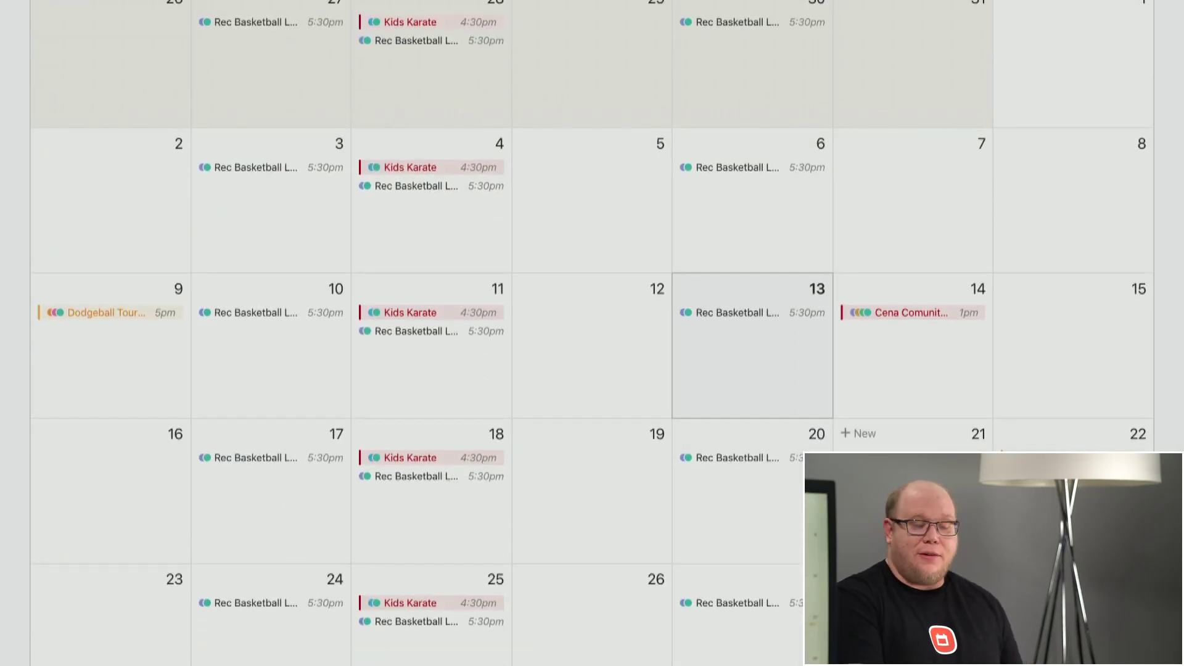
pyautogui.scroll(3, 795, 492)
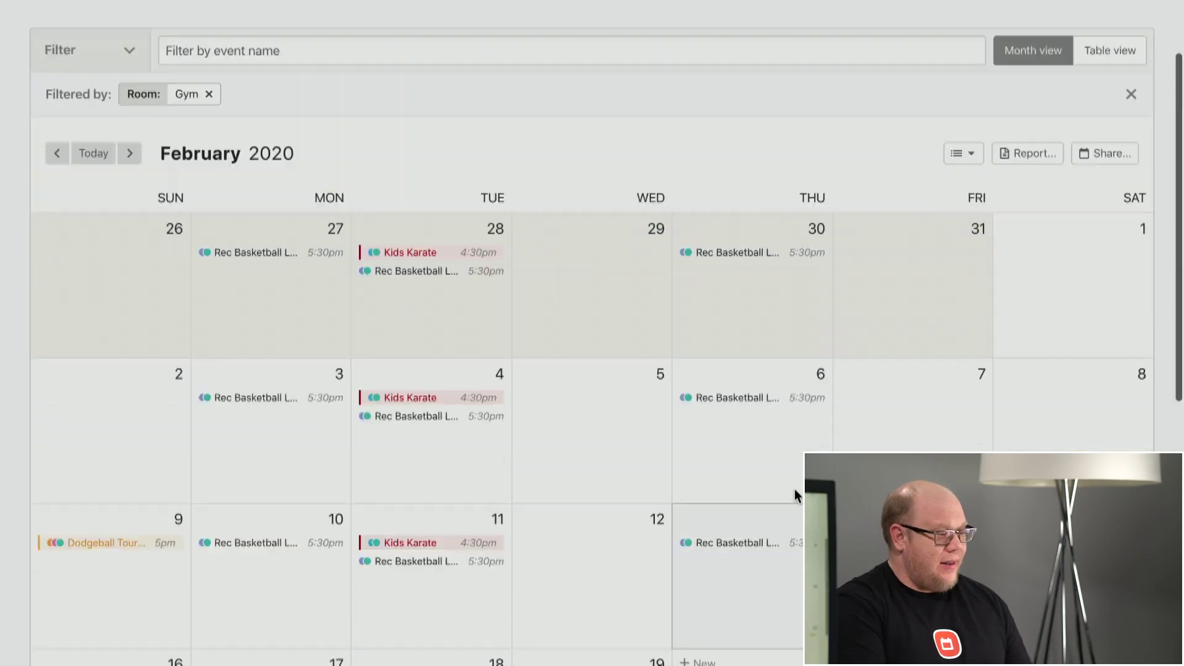
pyautogui.scroll(4, 794, 489)
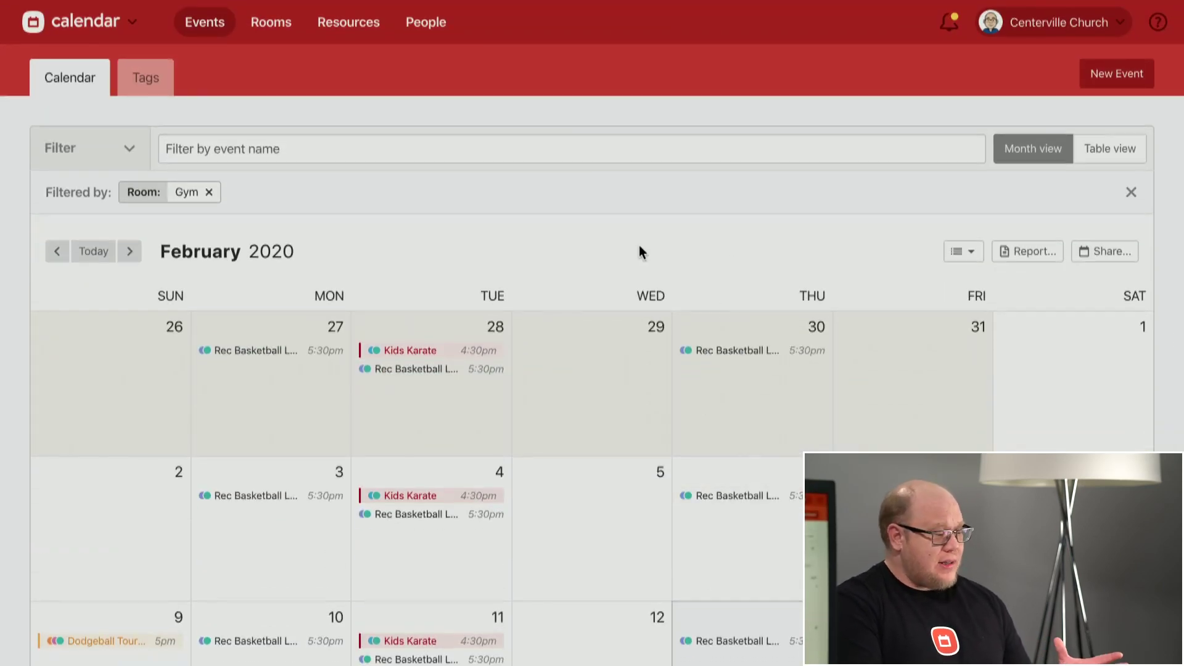
# - View the January 30 Rec Basketball League summary, examine its recurrence, location and booked room, and close it
pyautogui.click(752, 352)
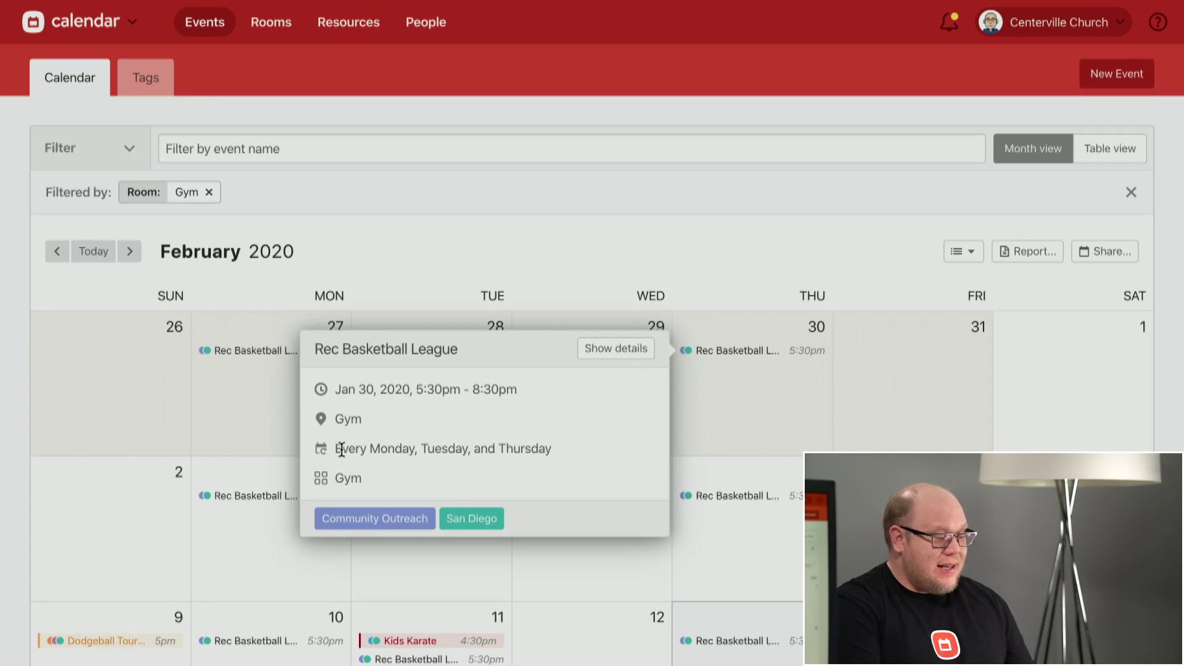
pyautogui.moveTo(456, 436); pyautogui.dragTo(546, 449)
pyautogui.click(562, 454)
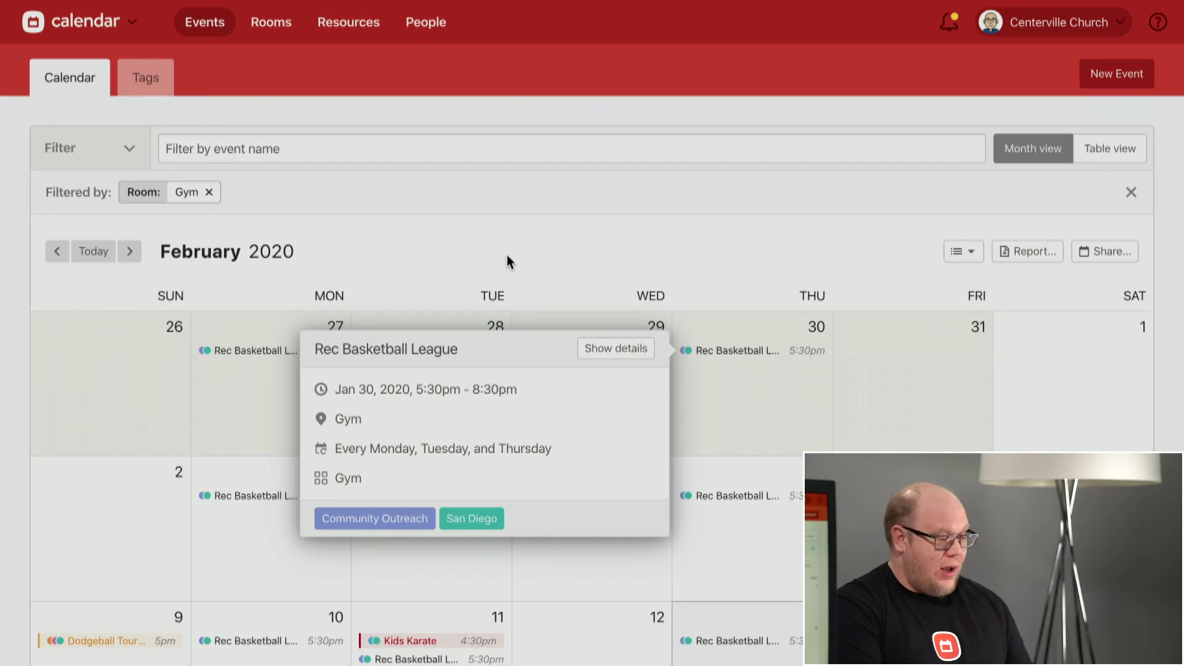
pyautogui.click(528, 251)
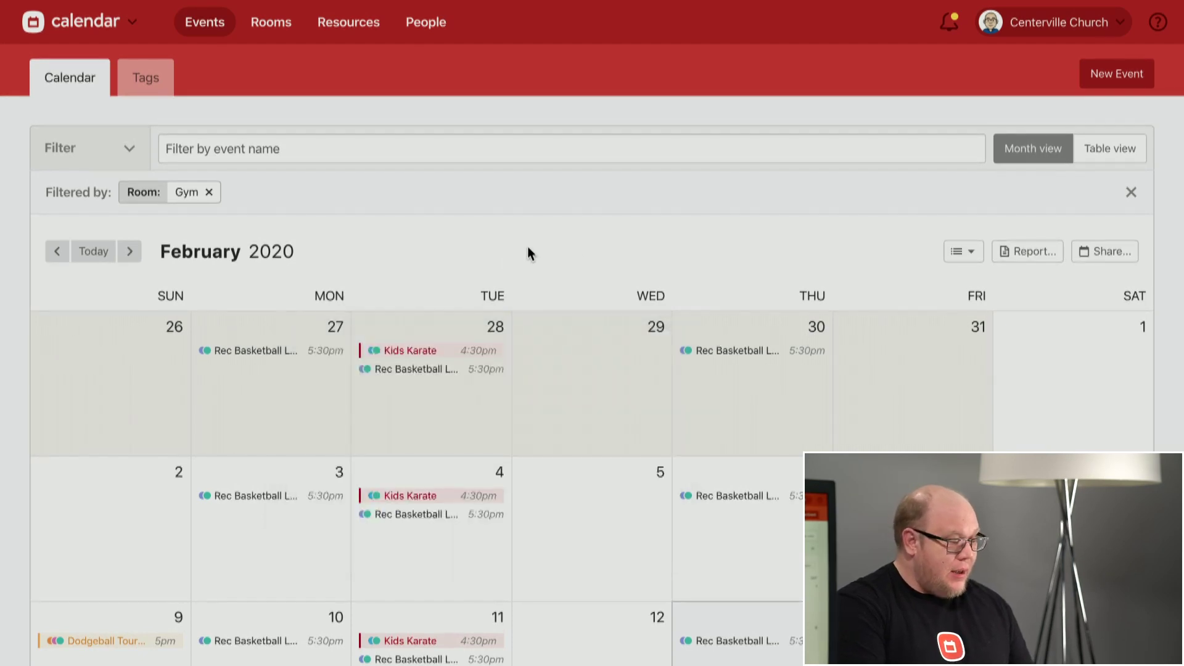
pyautogui.click(755, 355)
pyautogui.doubleClick(340, 419)
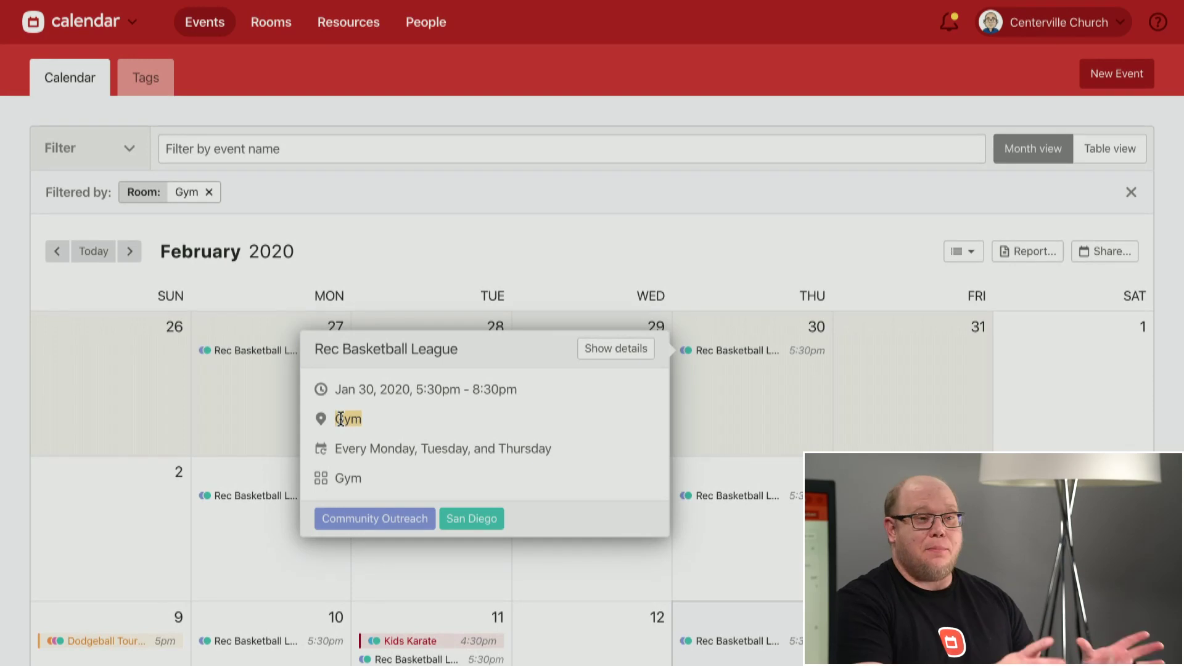
pyautogui.doubleClick(349, 477)
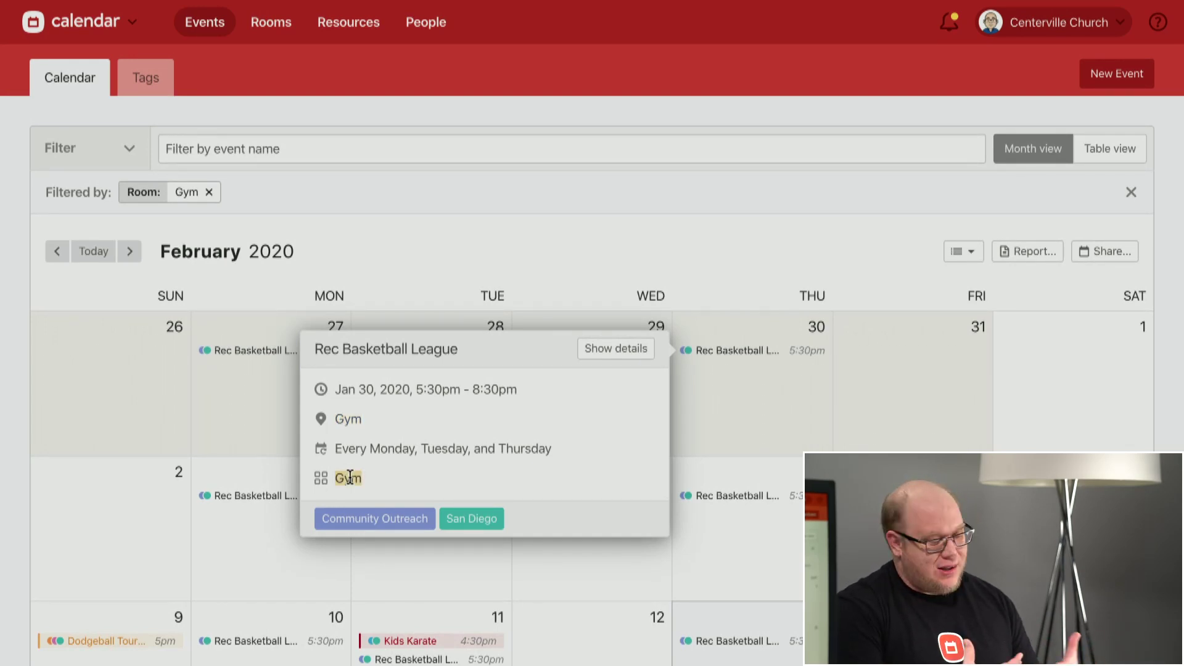
pyautogui.click(454, 249)
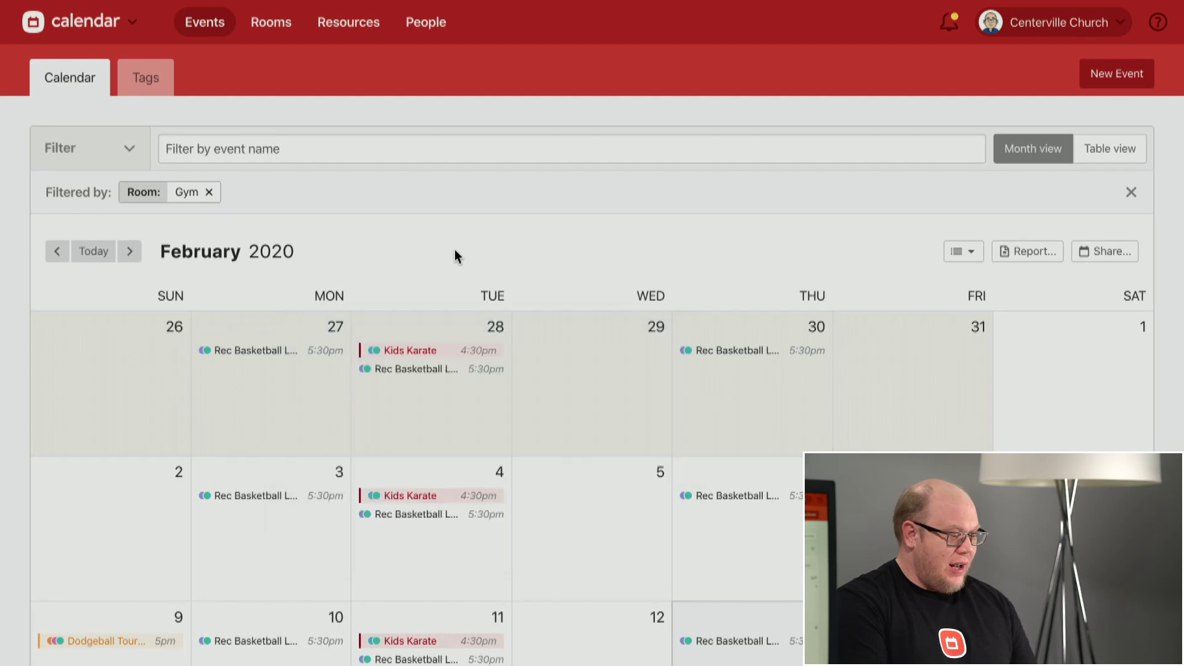
# - View the February 4 Kids Karate summary, examine its room and resource bookings, and close it
pyautogui.click(453, 497)
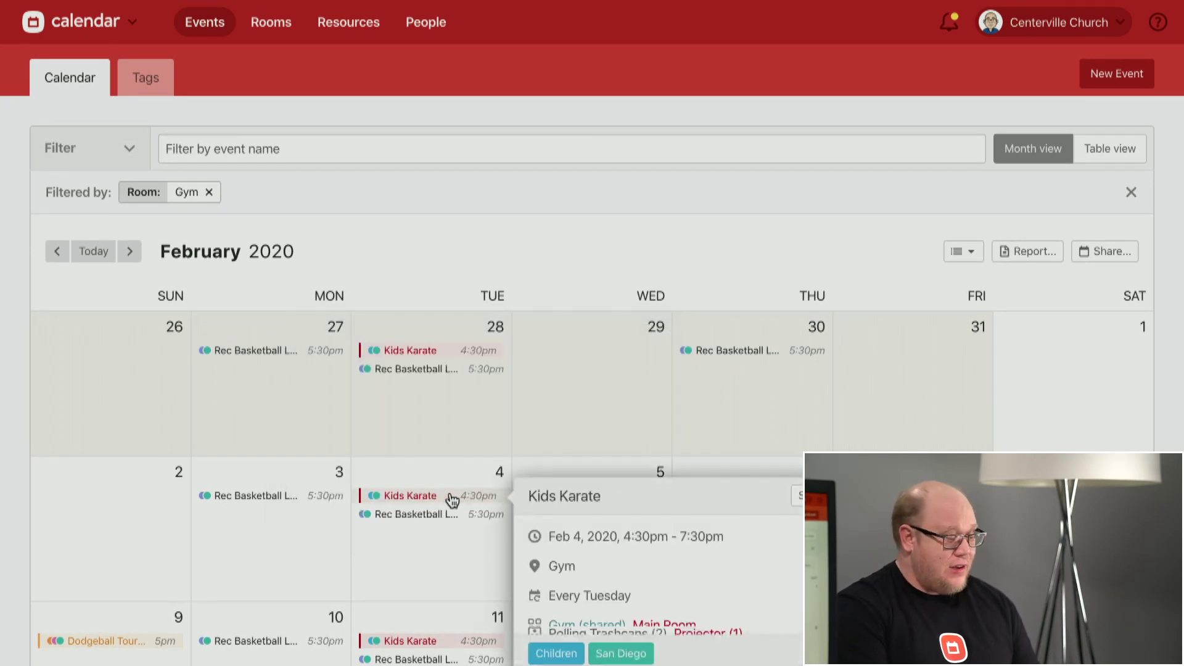
pyautogui.scroll(-2, 564, 456)
pyautogui.scroll(-1, 563, 455)
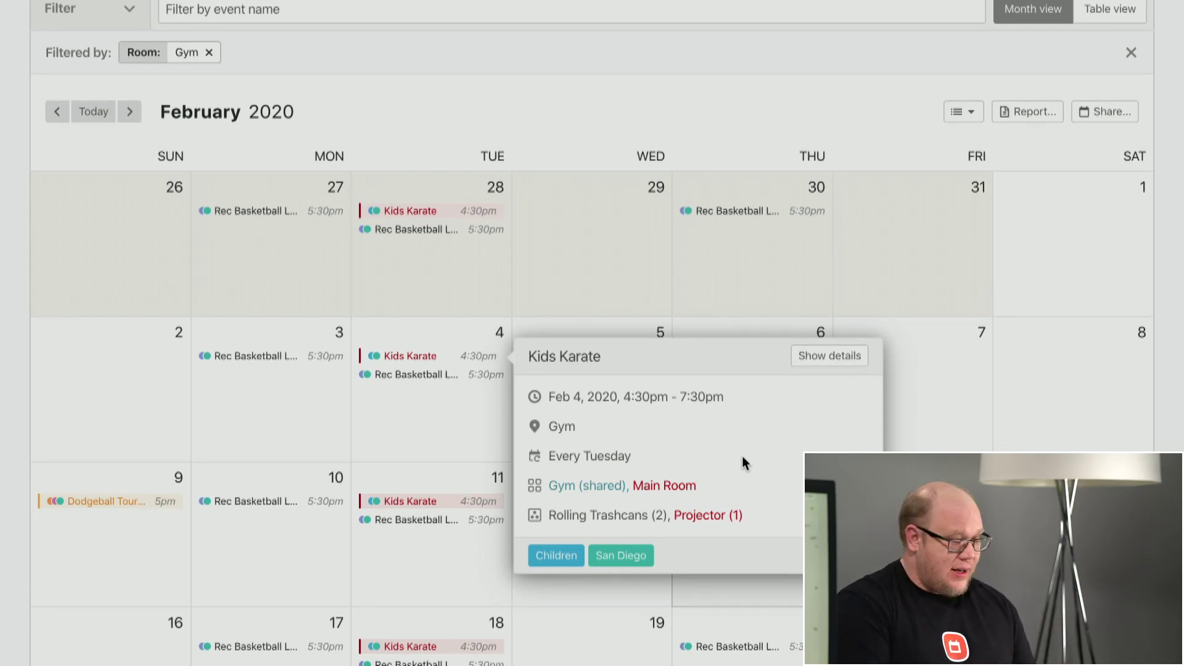
pyautogui.click(761, 327)
# - View the February 22 Community Concert summary, examine its room and resource approvals, and close it
pyautogui.scroll(-2, 959, 391)
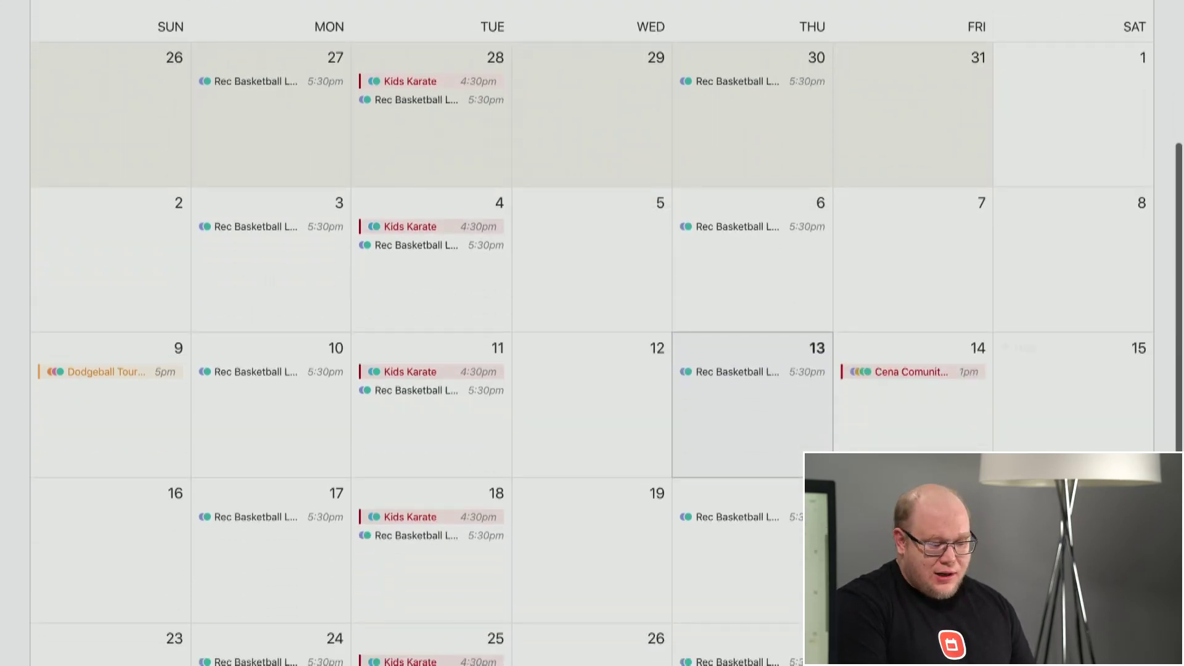
pyautogui.click(1085, 519)
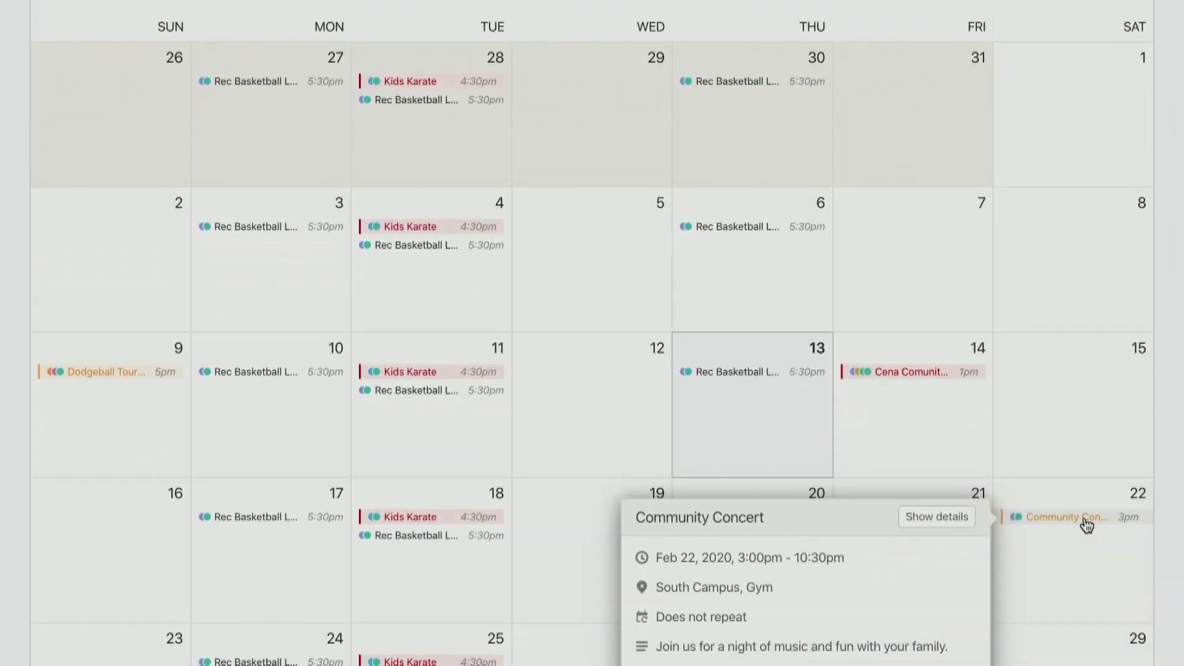
pyautogui.scroll(-3, 1087, 525)
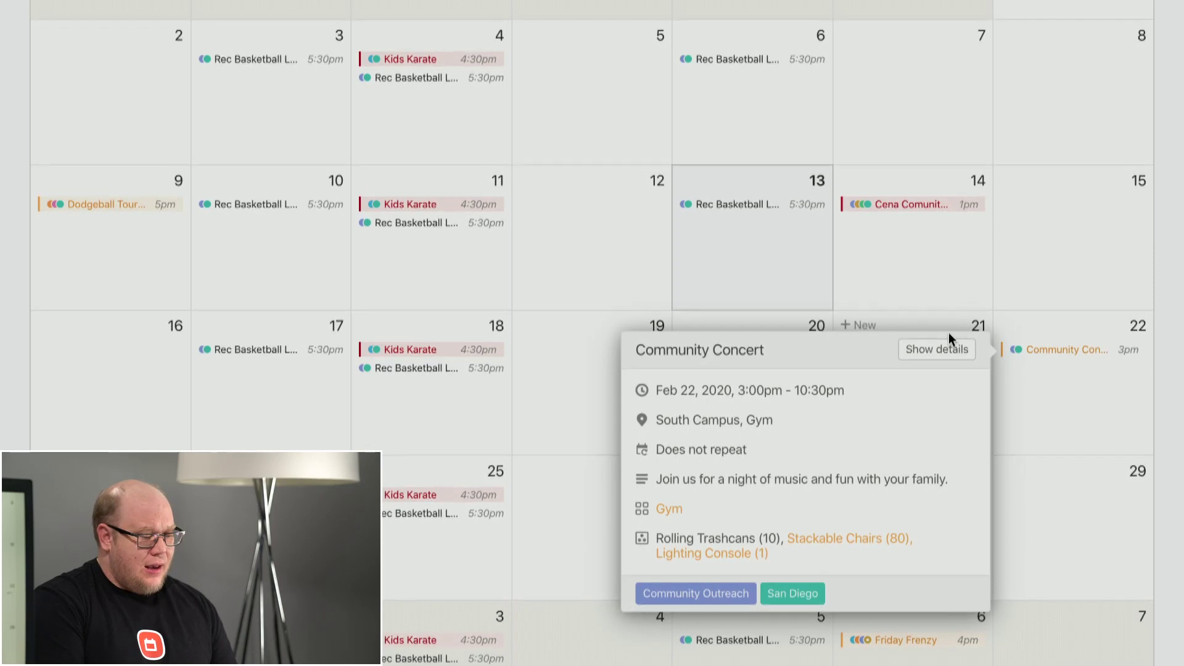
pyautogui.click(1068, 412)
pyautogui.scroll(7, 1067, 412)
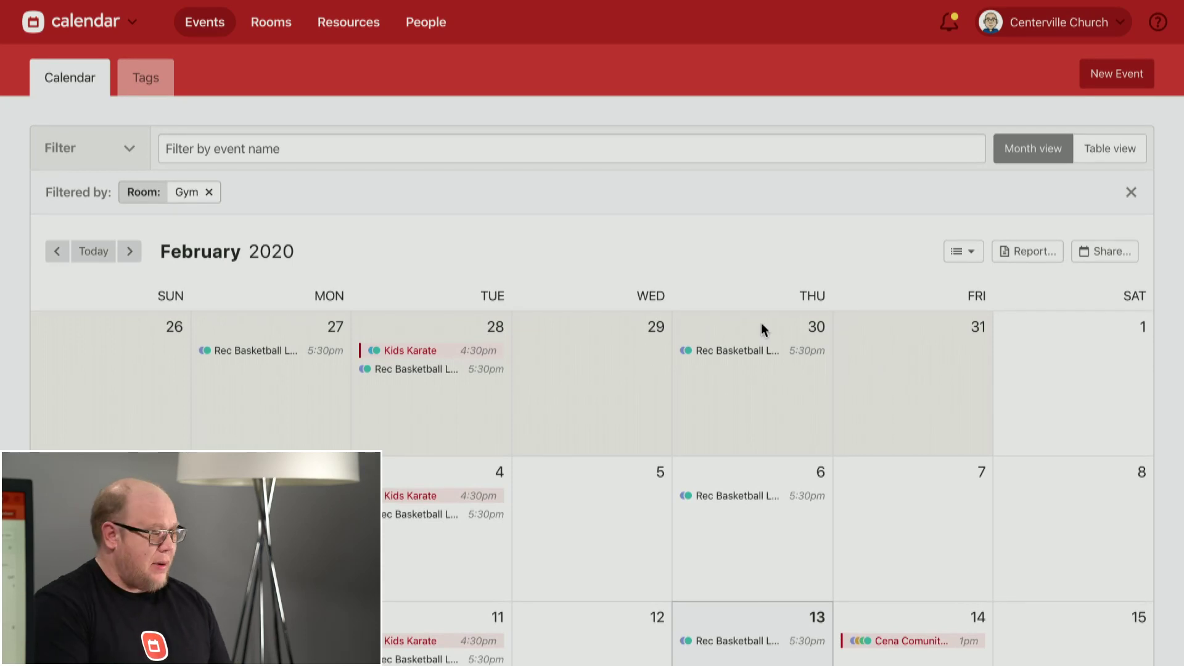
# - Look through the event tags and tag groups, and check the Campus group's Required setting without saving changes
pyautogui.click(146, 78)
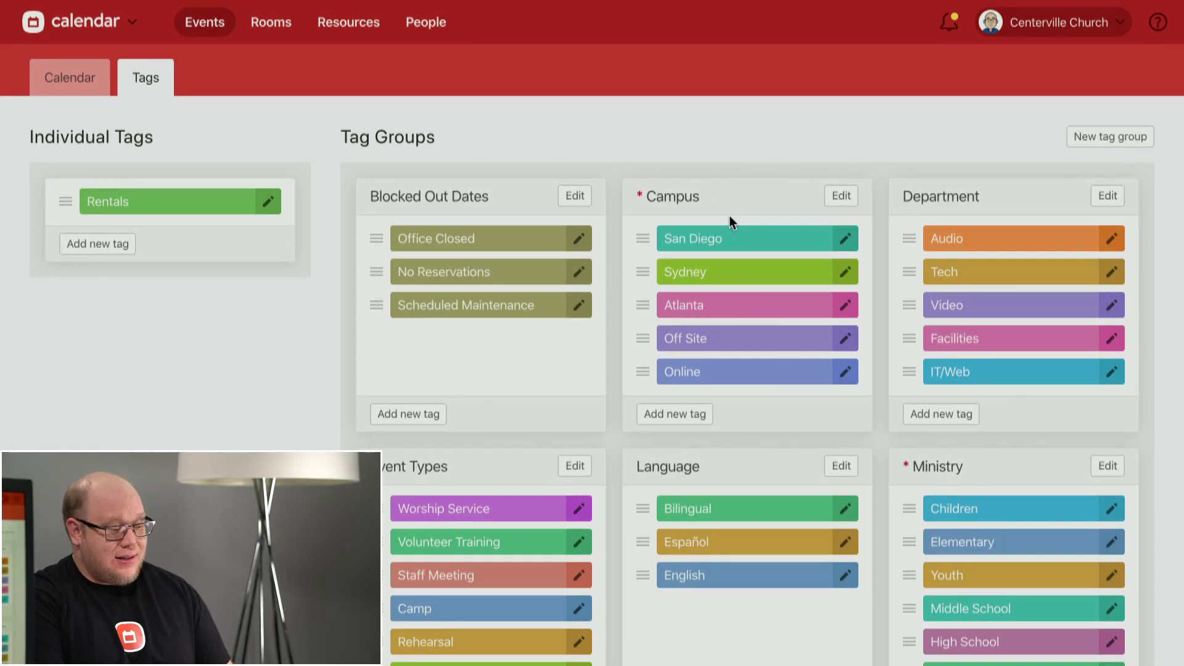
pyautogui.scroll(-5, 749, 300)
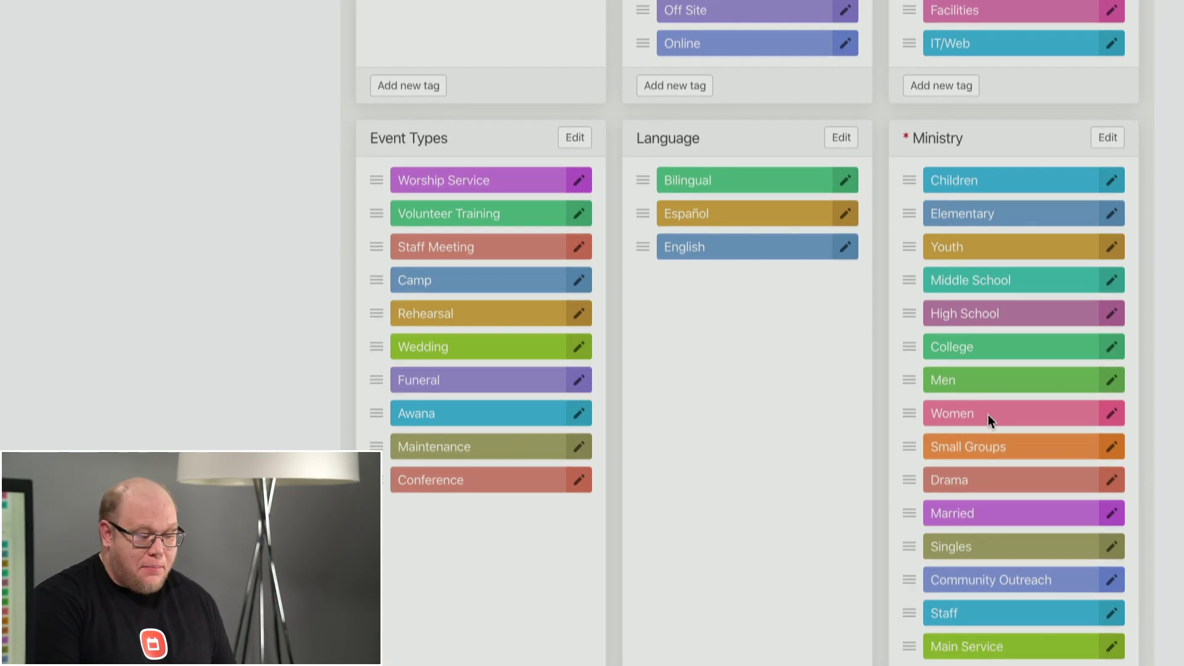
pyautogui.scroll(3, 923, 74)
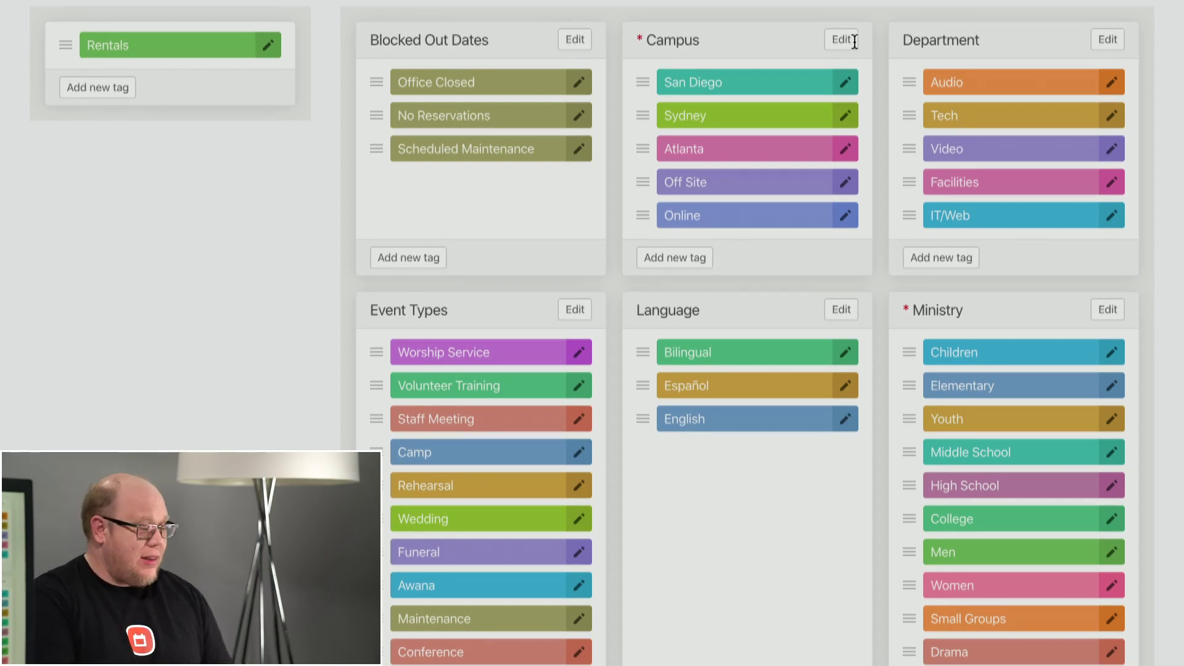
pyautogui.scroll(-3, 390, 415)
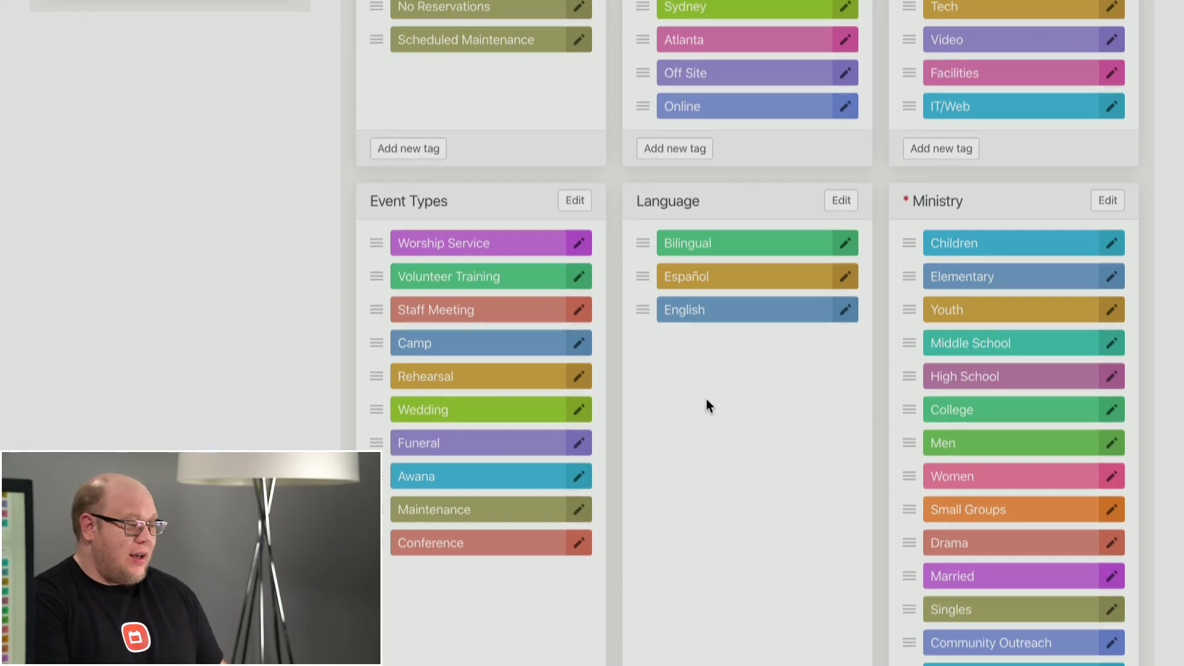
pyautogui.scroll(3, 705, 398)
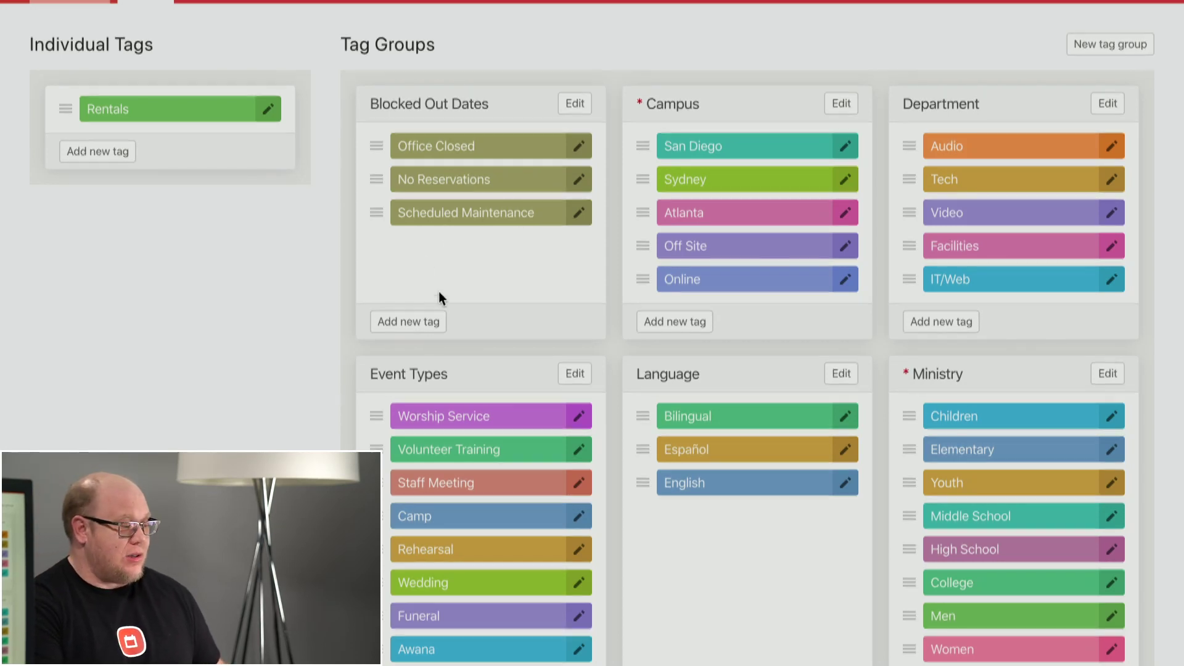
pyautogui.scroll(1, 423, 258)
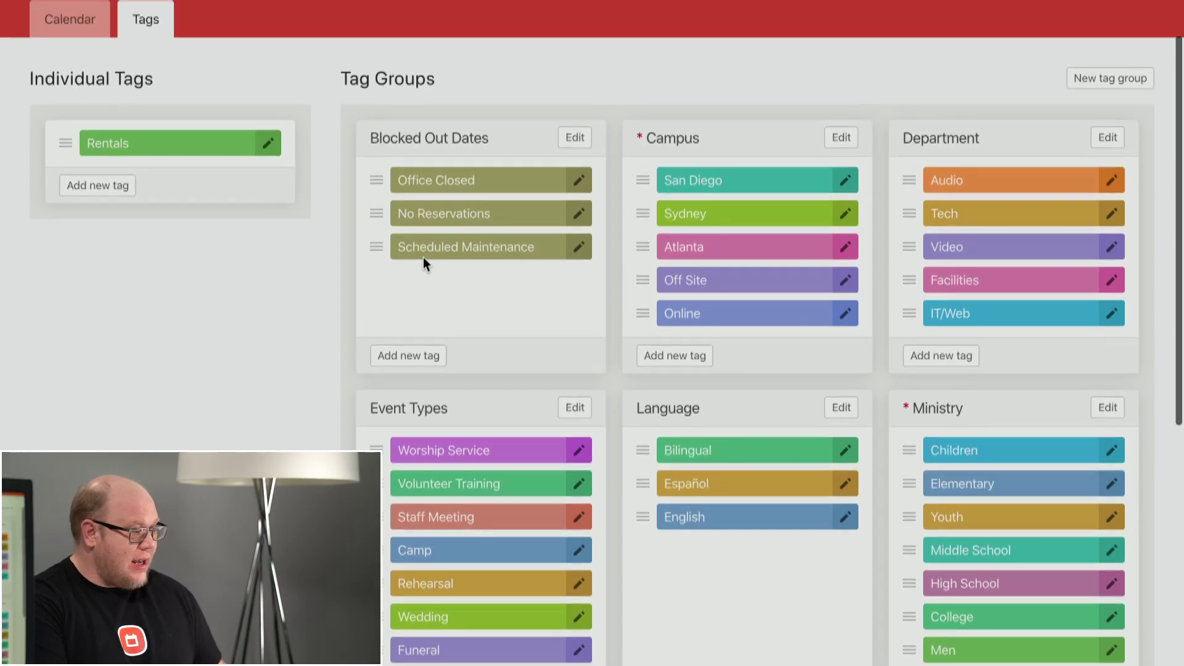
pyautogui.scroll(2, 423, 258)
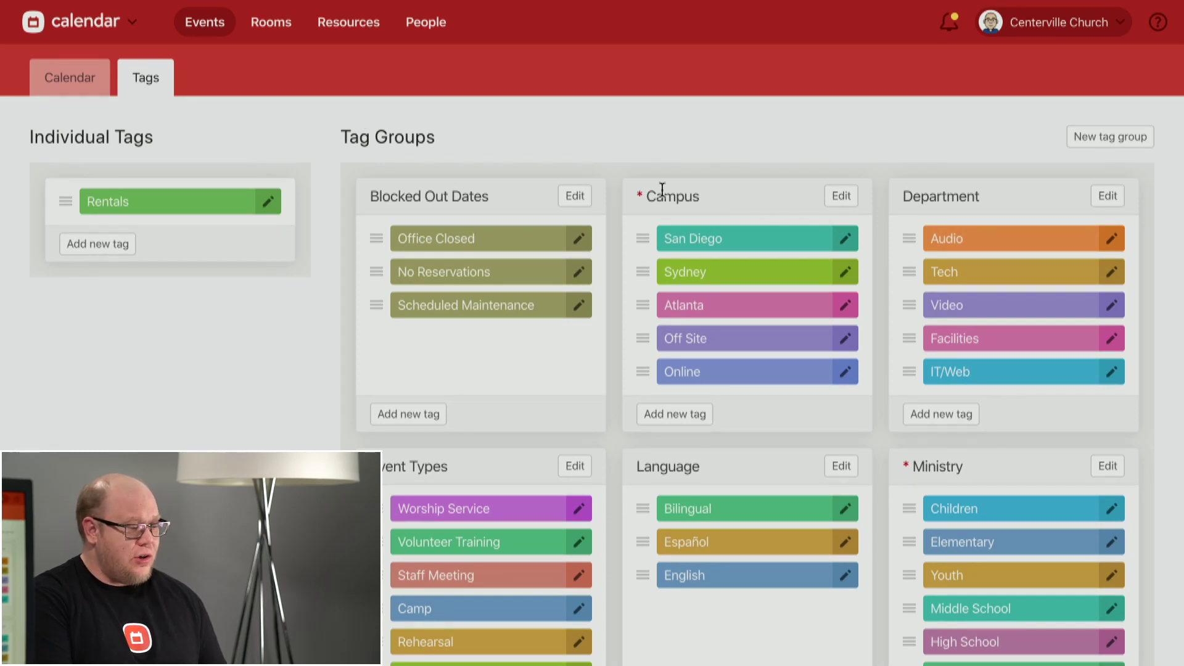
pyautogui.click(843, 197)
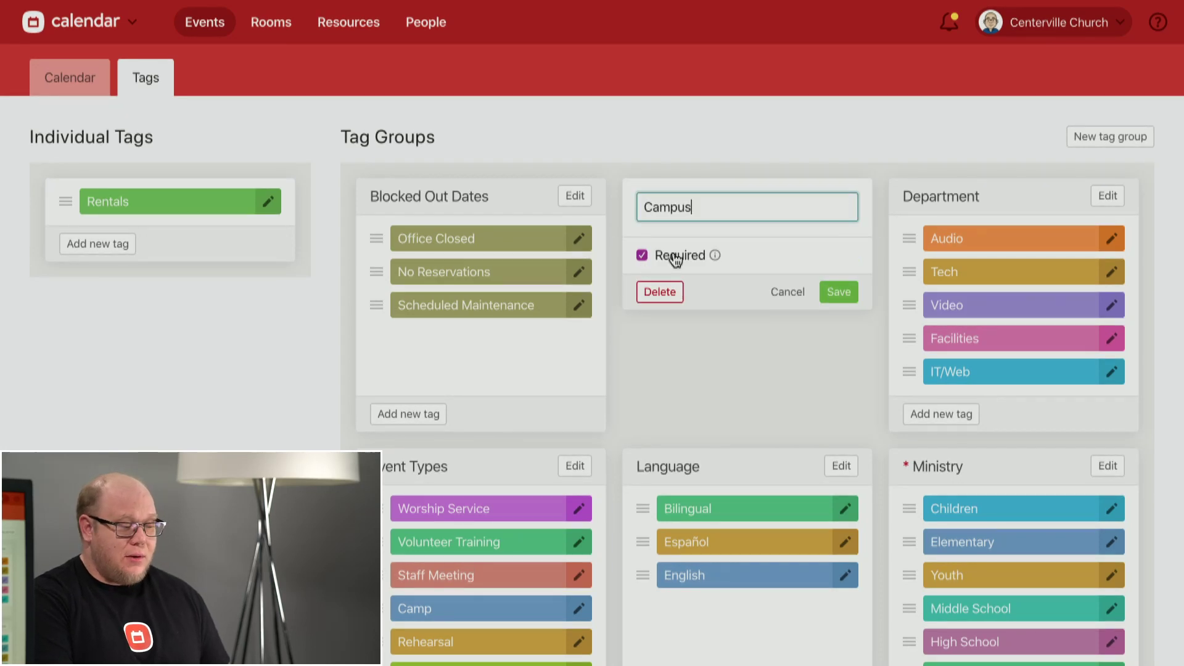
pyautogui.click(791, 295)
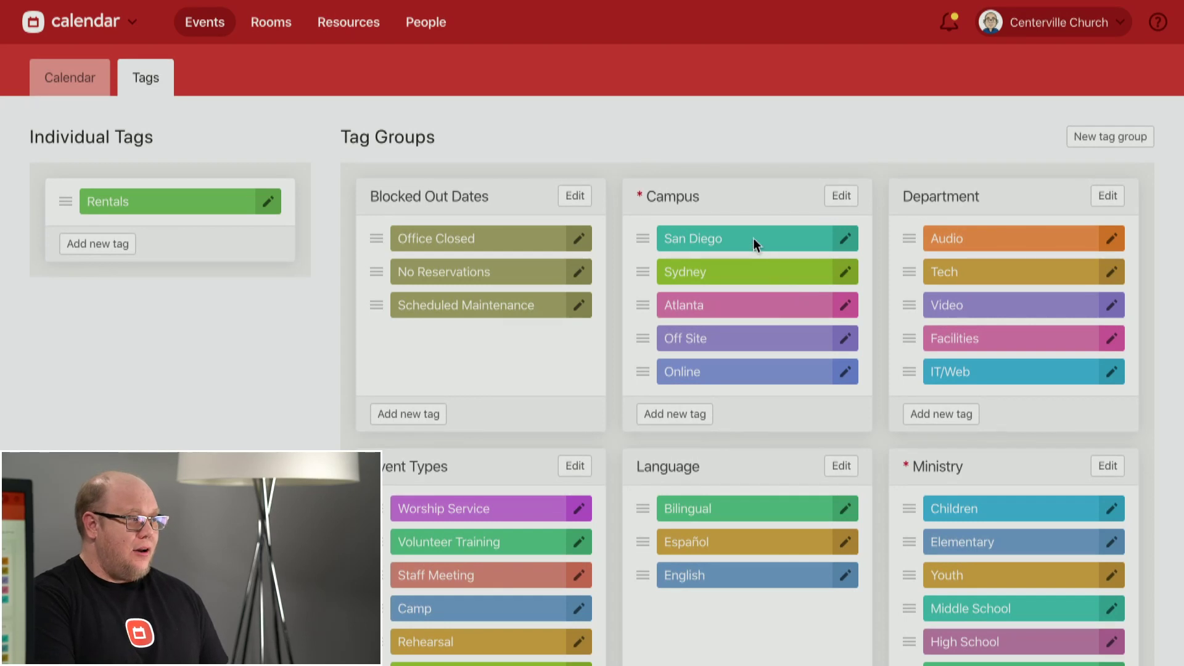
# - Remove the Gym room filter from the calendar and look through the future events in table view, including their tags
pyautogui.click(55, 83)
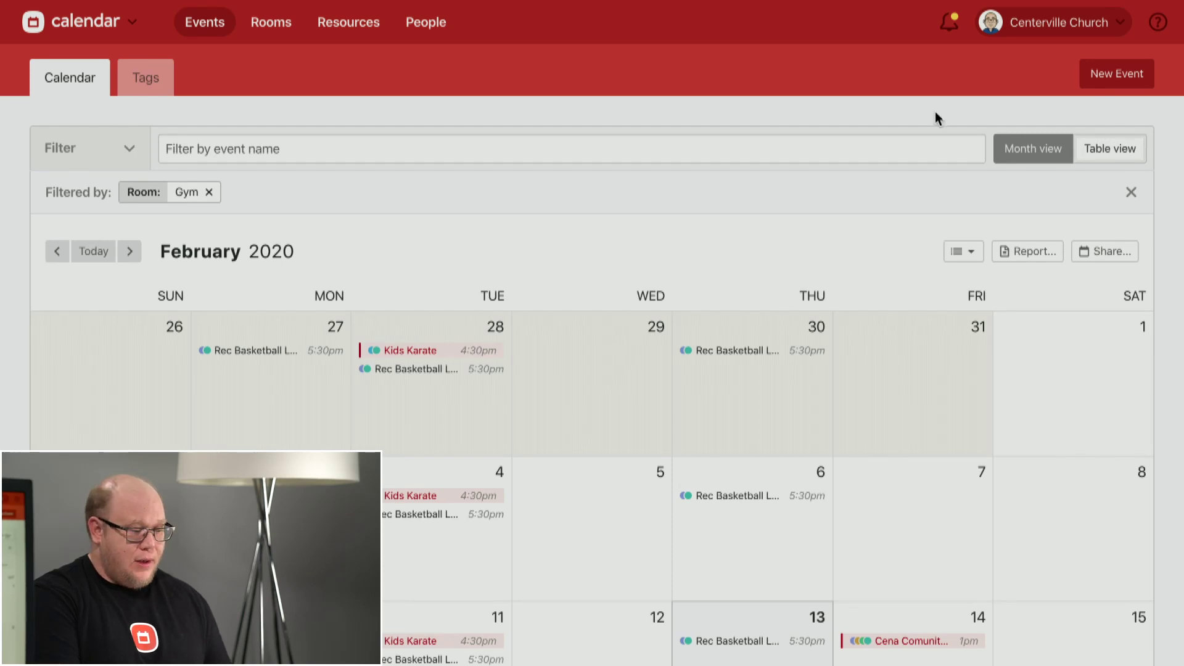
pyautogui.click(209, 192)
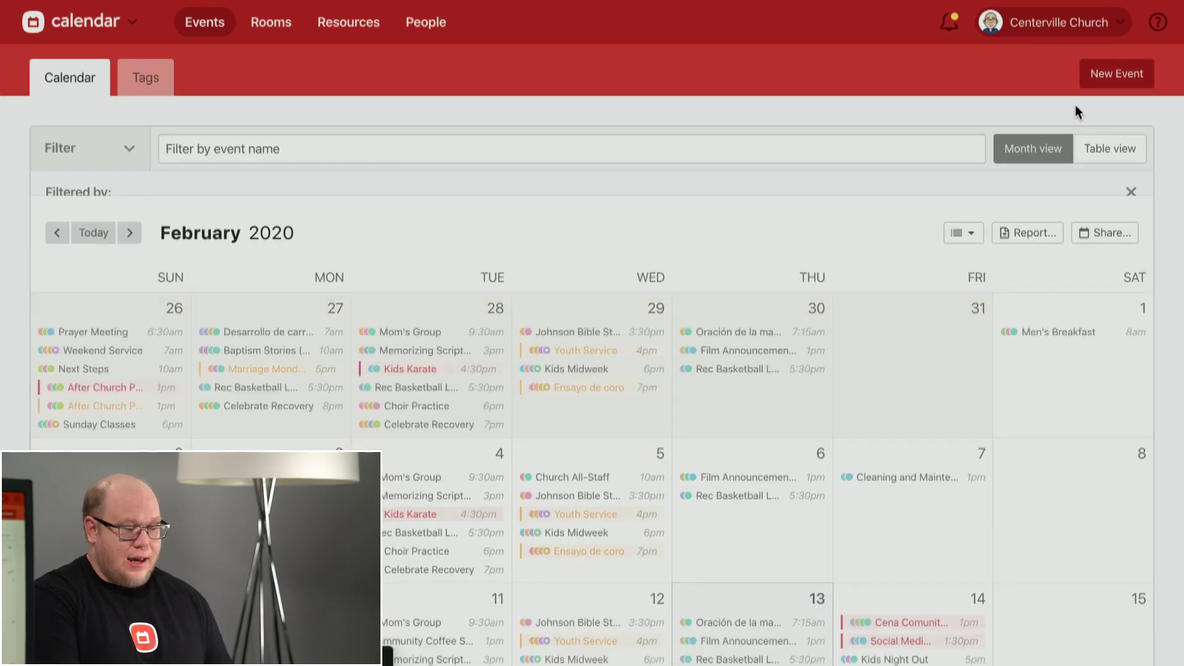
pyautogui.click(1118, 148)
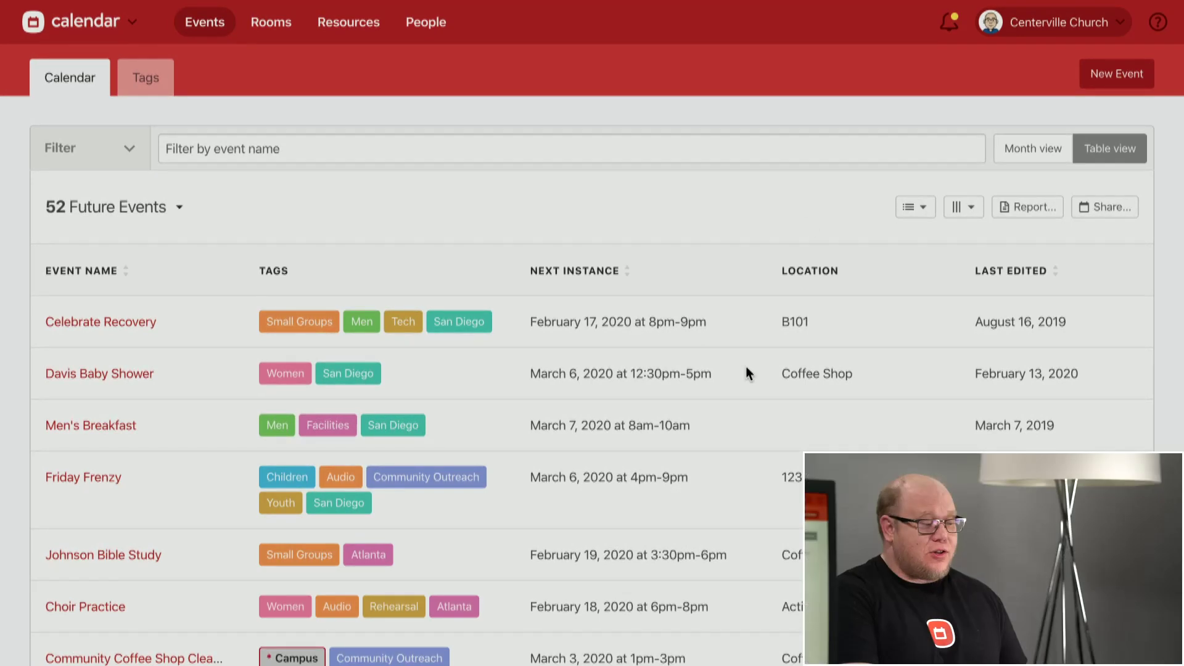
pyautogui.scroll(-4, 745, 370)
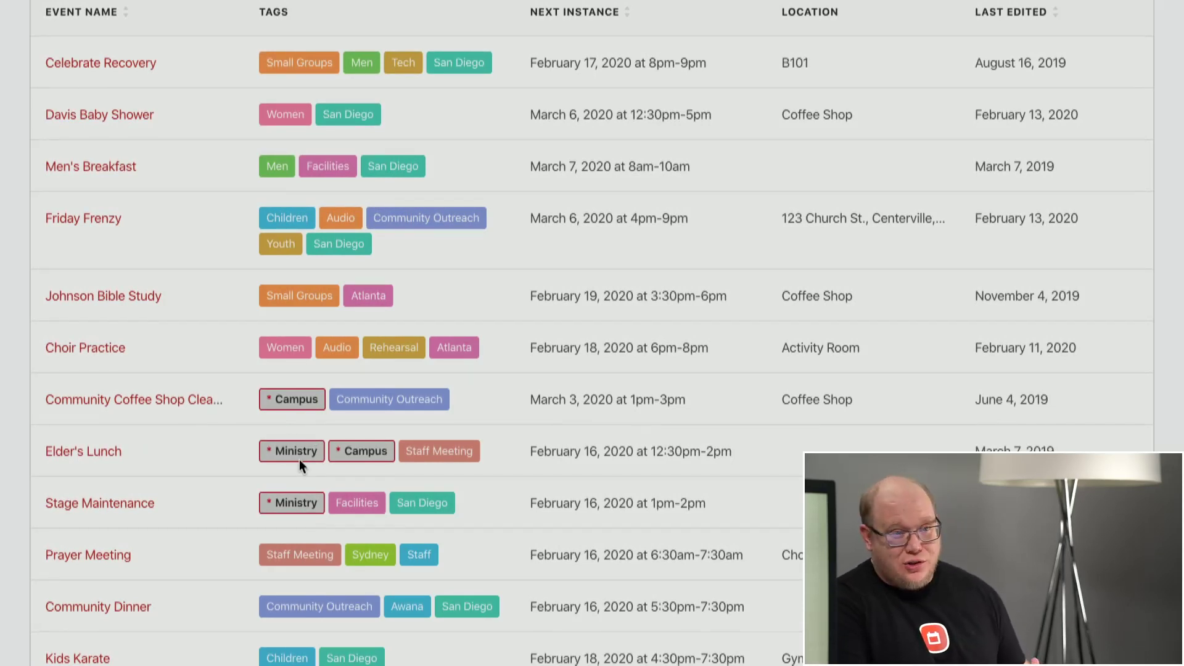
# - Filter the future events by the name Christmas, and clear the name filter again
pyautogui.scroll(5, 298, 460)
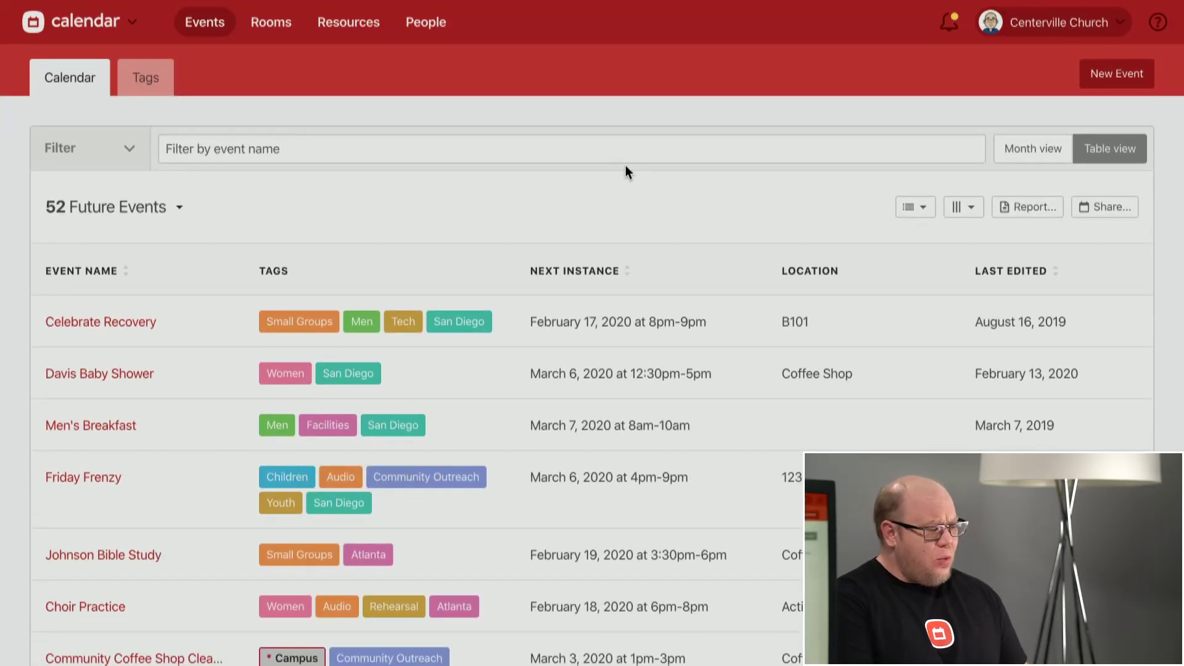
pyautogui.click(638, 152)
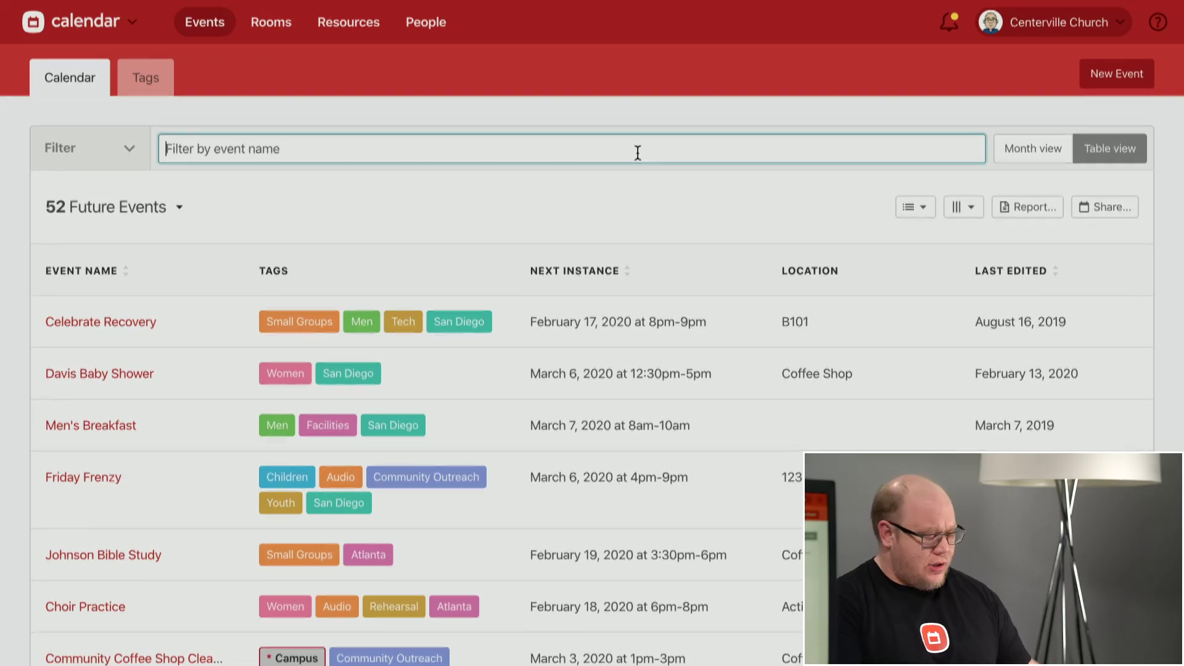
pyautogui.write('Christmas')
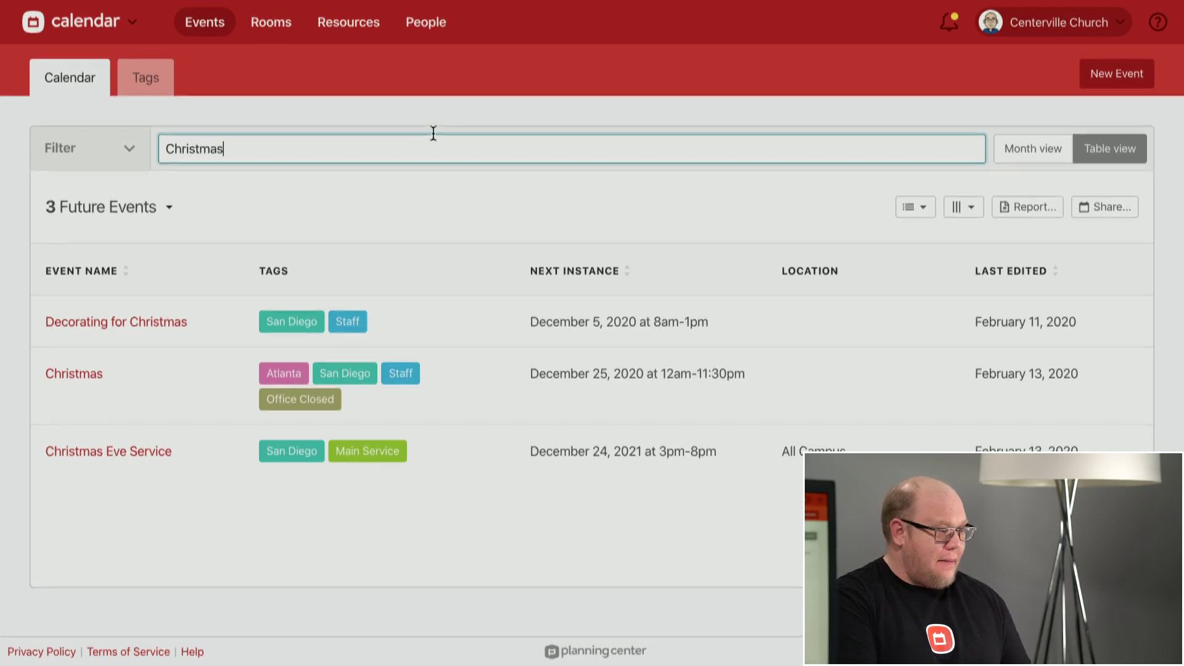
pyautogui.tripleClick(431, 148)
pyautogui.press('BackSpace')
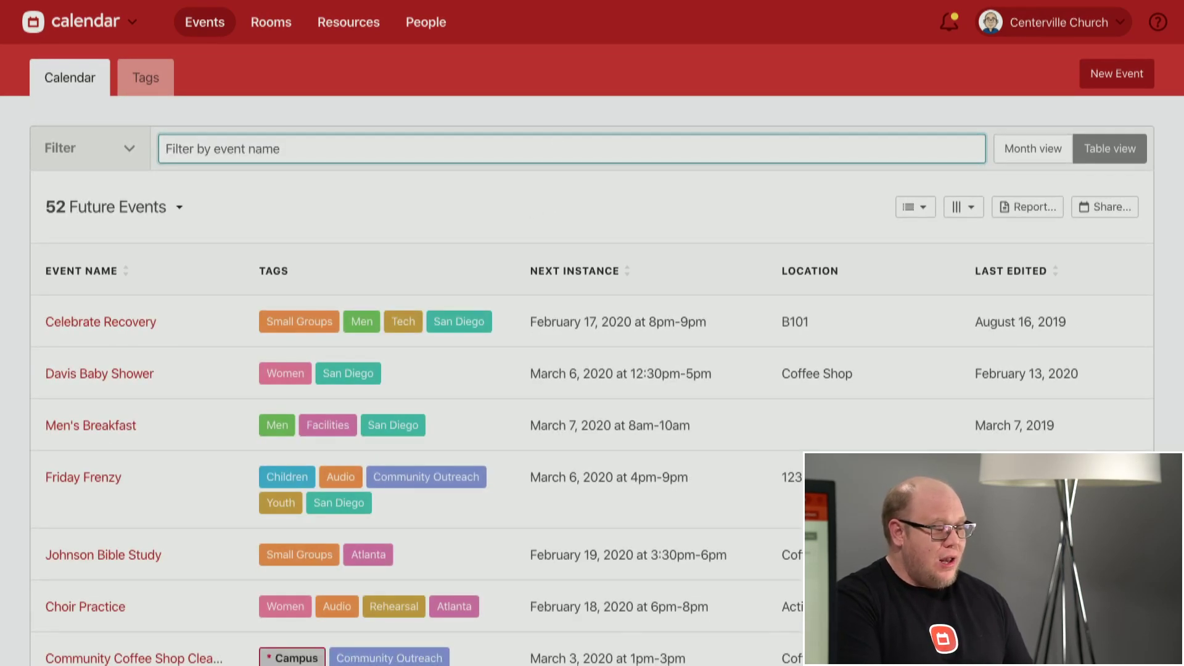
# - Show the Event Owner column in the future events table
pyautogui.click(966, 210)
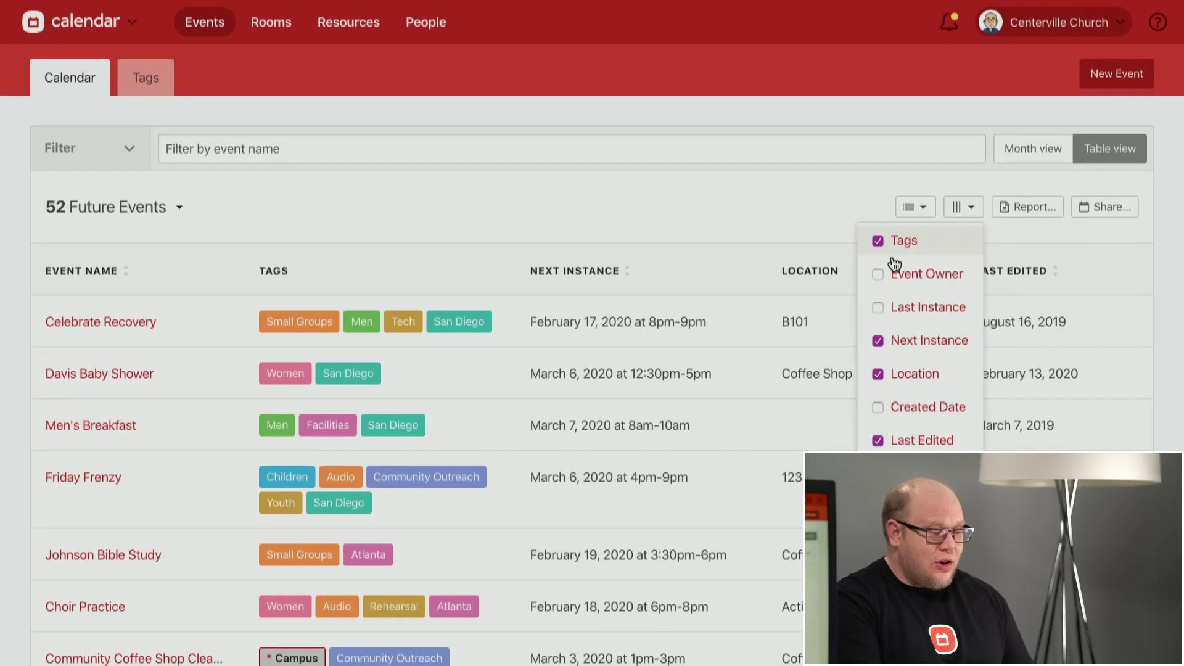
pyautogui.click(877, 274)
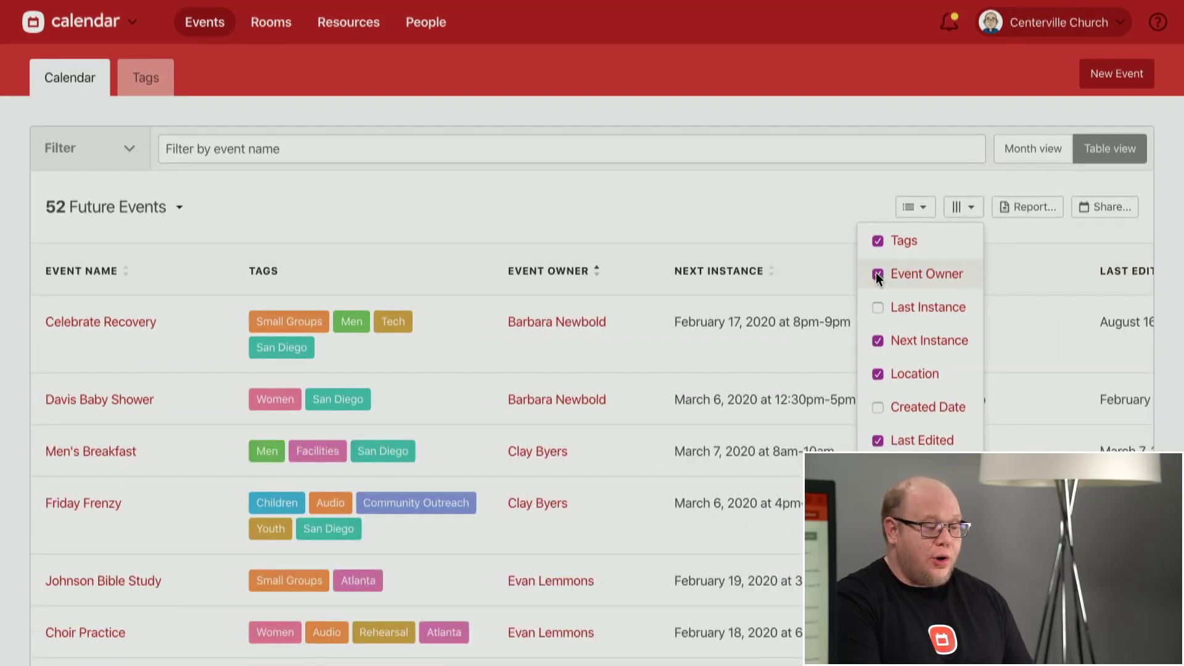
pyautogui.click(980, 209)
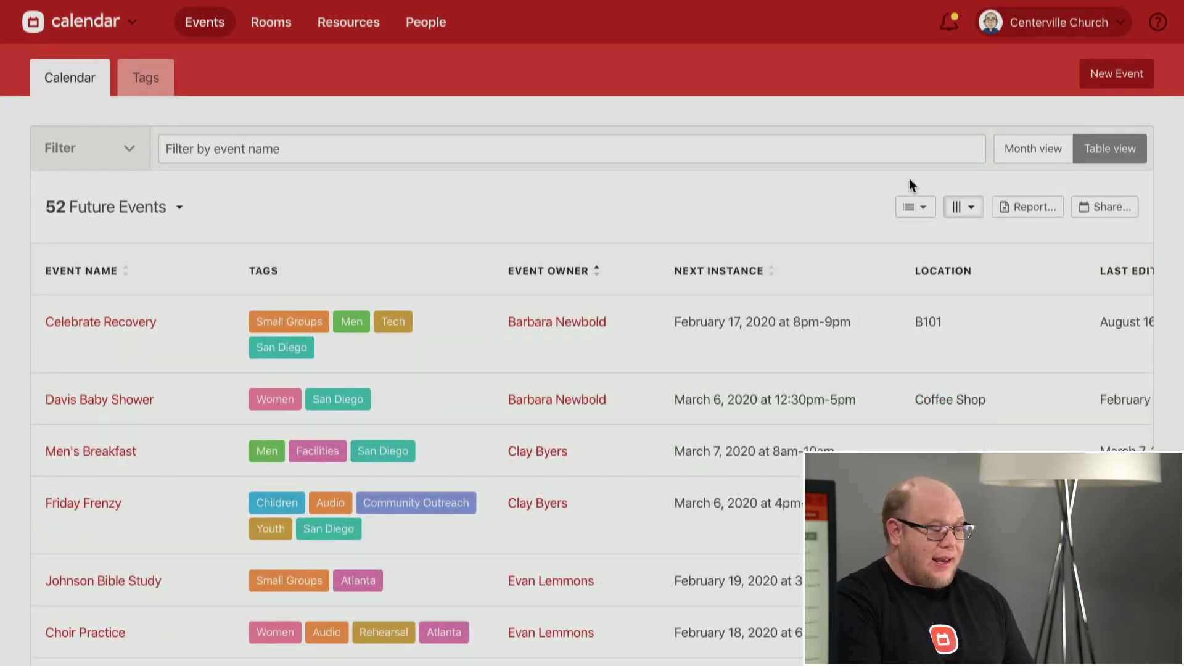
# - Sort the future events by event owner in descending and back in ascending order, and look through the list
pyautogui.click(584, 277)
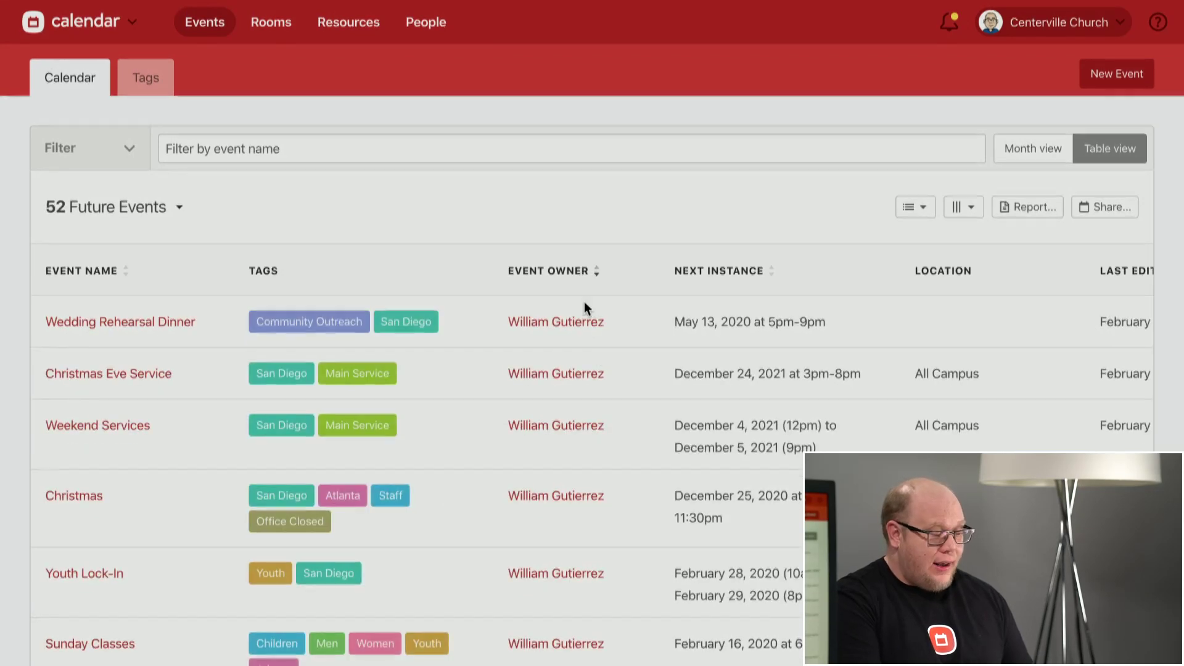
pyautogui.click(597, 272)
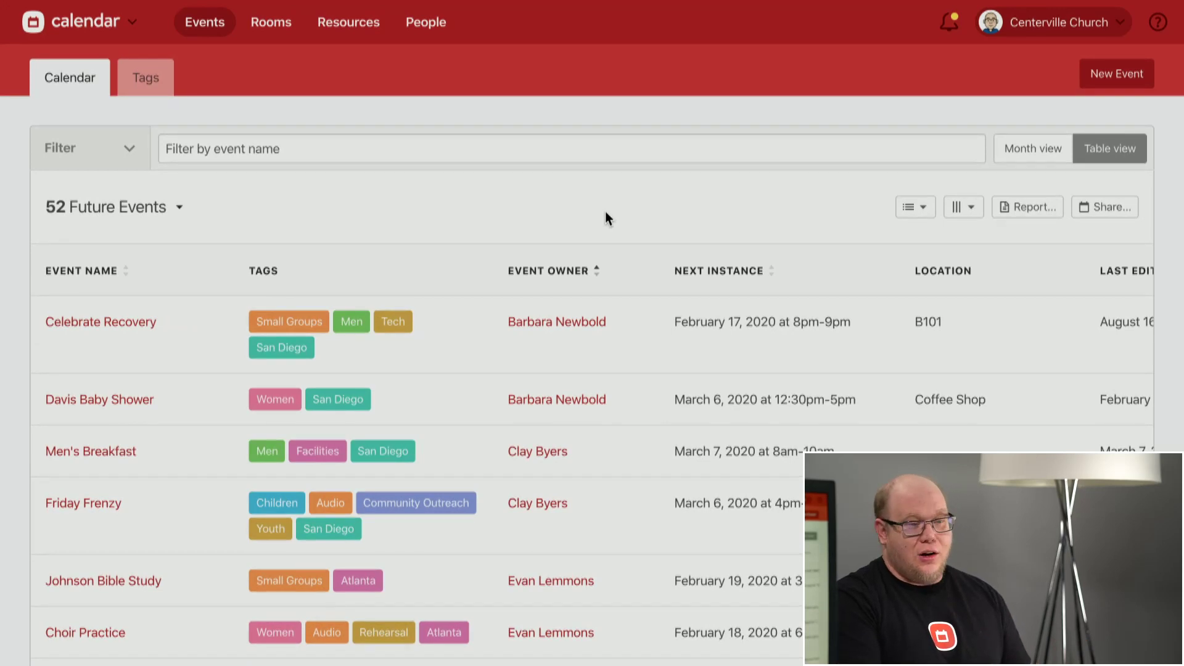
pyautogui.scroll(-6, 606, 217)
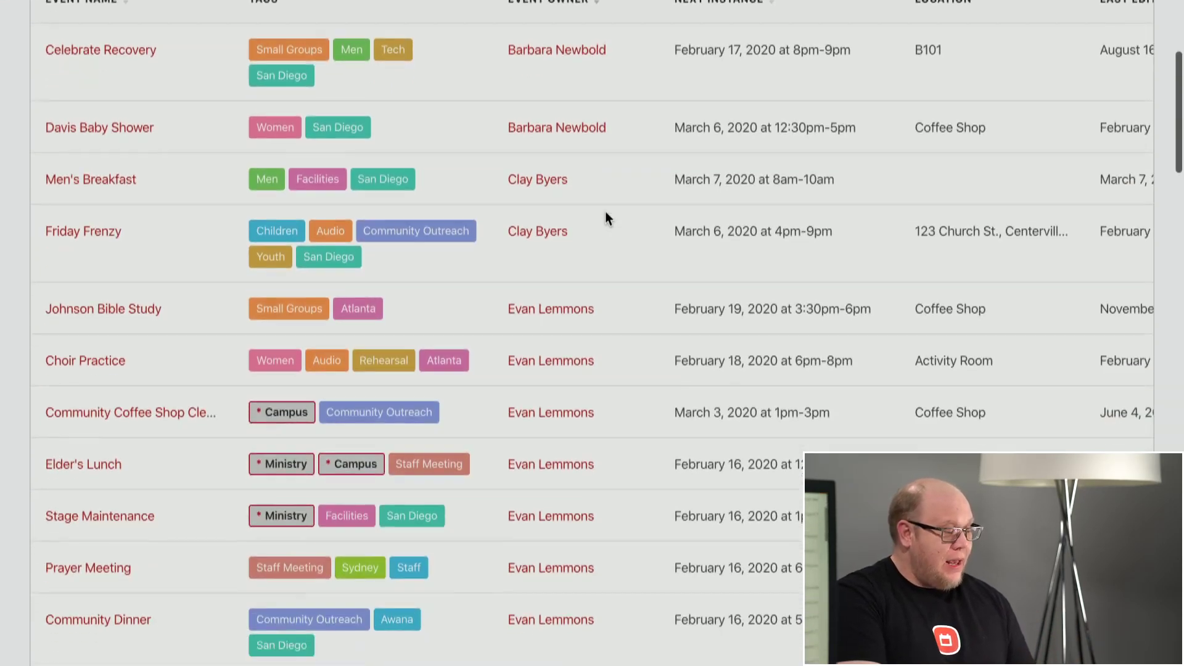
pyautogui.scroll(-2, 606, 216)
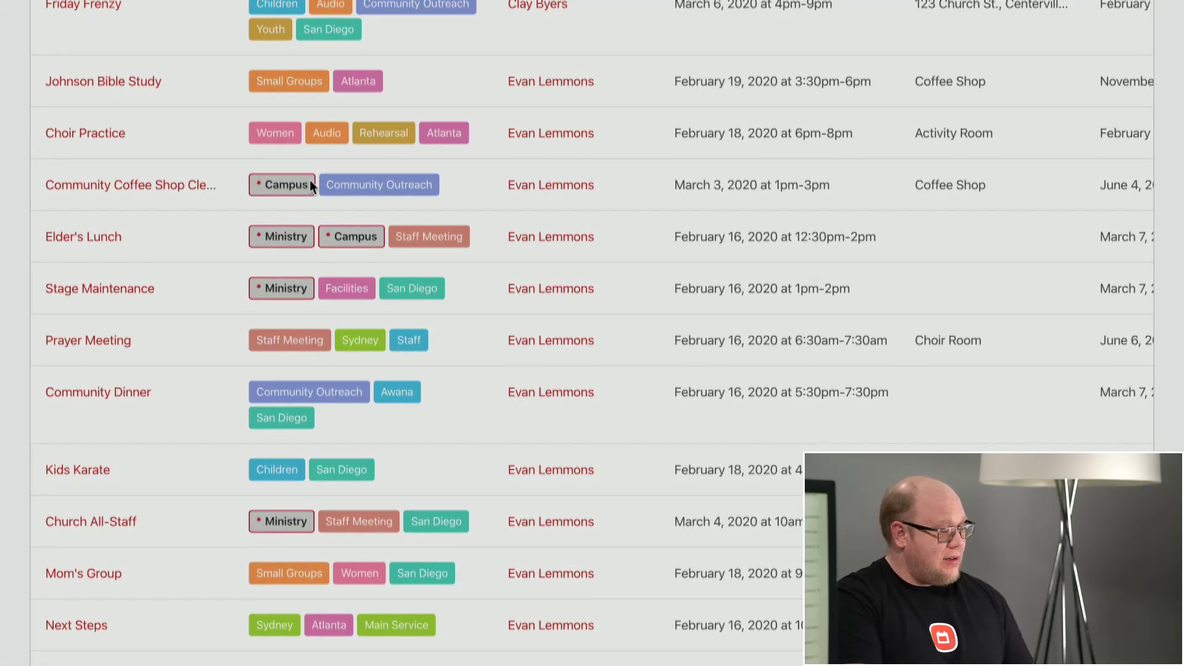
pyautogui.scroll(-2, 550, 361)
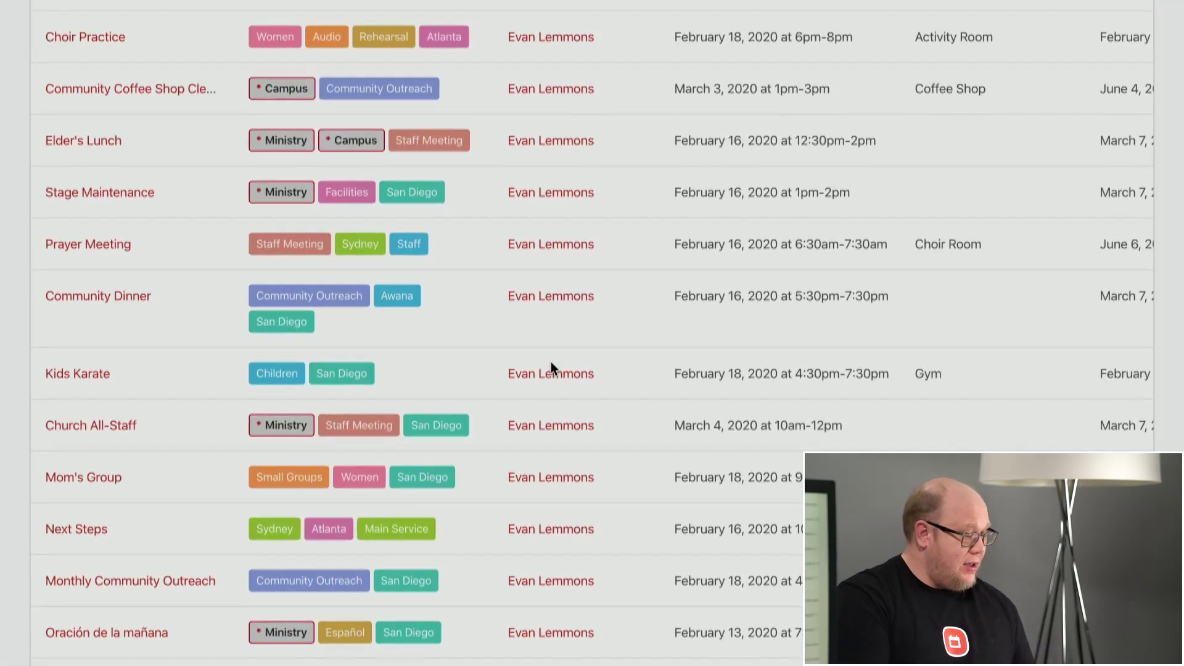
pyautogui.scroll(-6, 551, 367)
pyautogui.scroll(15, 547, 246)
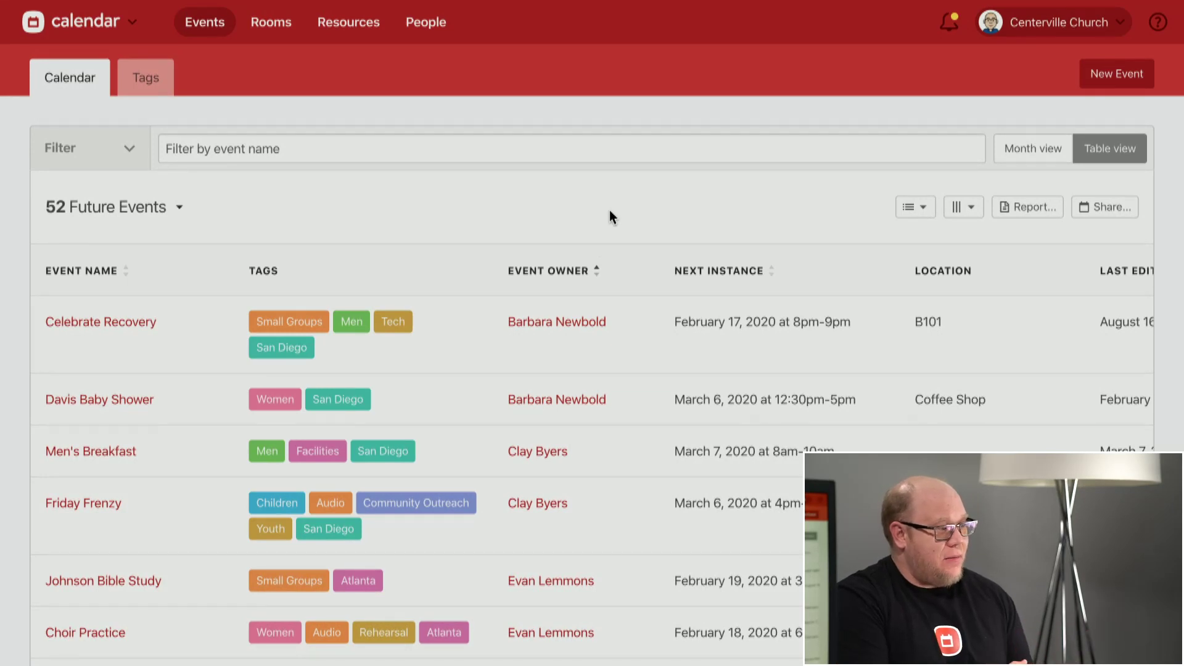
# - Check the display options and the available columns of the events table without changing any of them
pyautogui.click(932, 214)
pyautogui.click(932, 215)
pyautogui.click(966, 210)
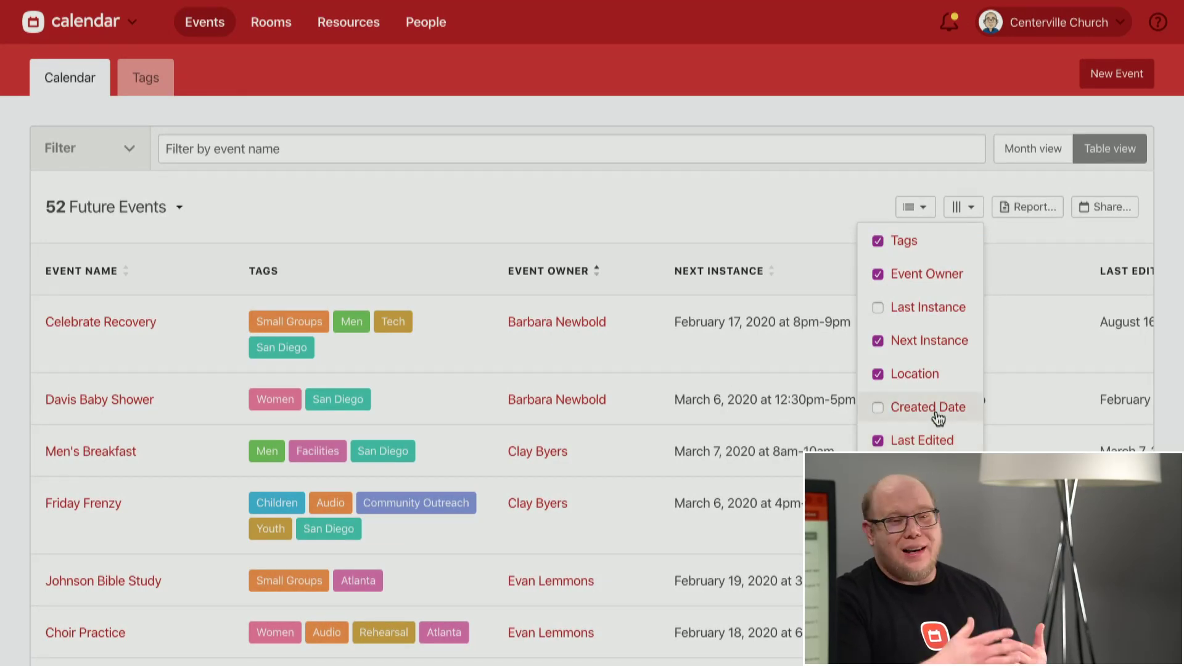
pyautogui.click(971, 219)
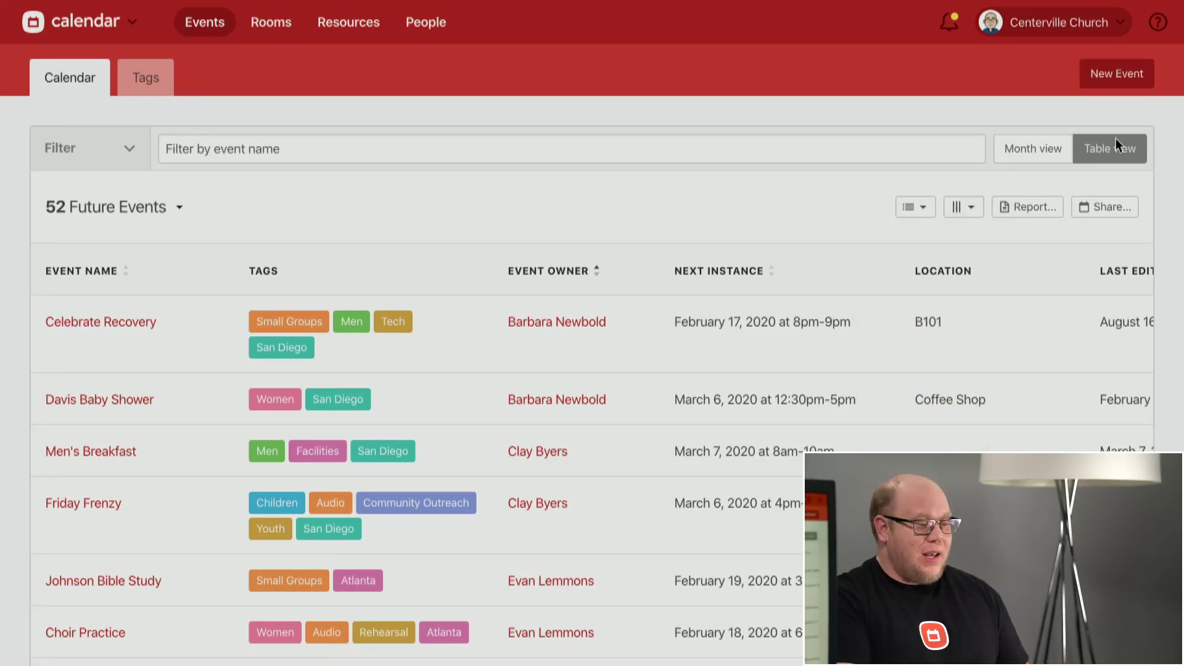
# - Switch the events to month view, view the February 22 Community Concert event's page, and return to the calendar
pyautogui.click(1041, 152)
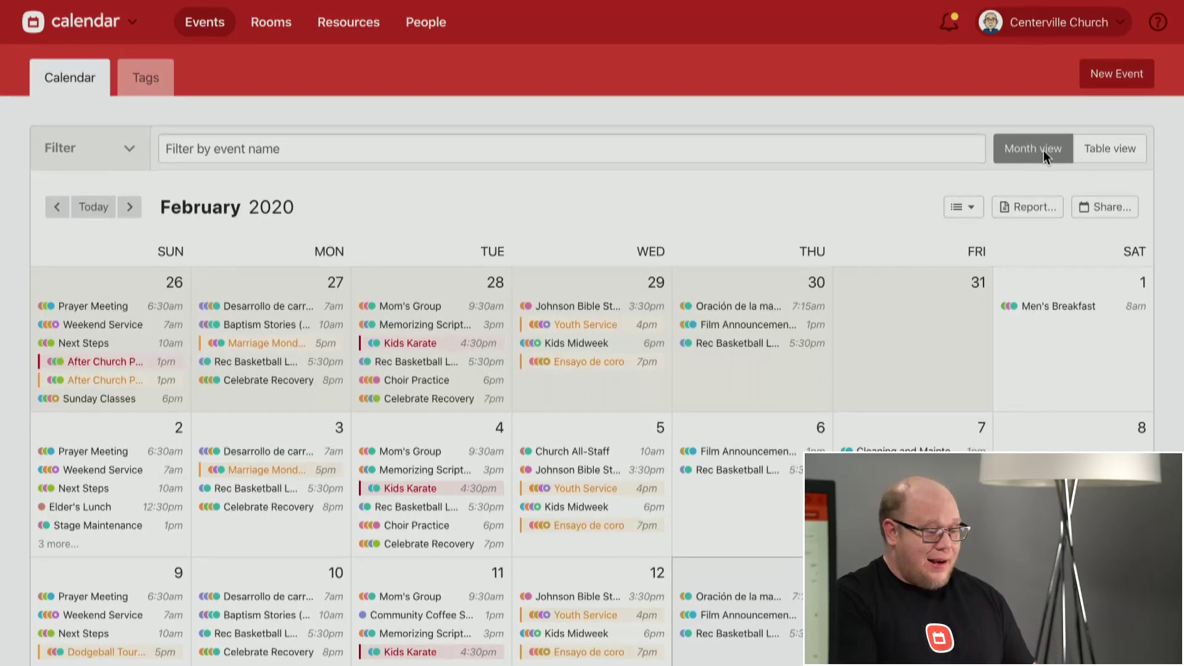
pyautogui.scroll(-9, 972, 317)
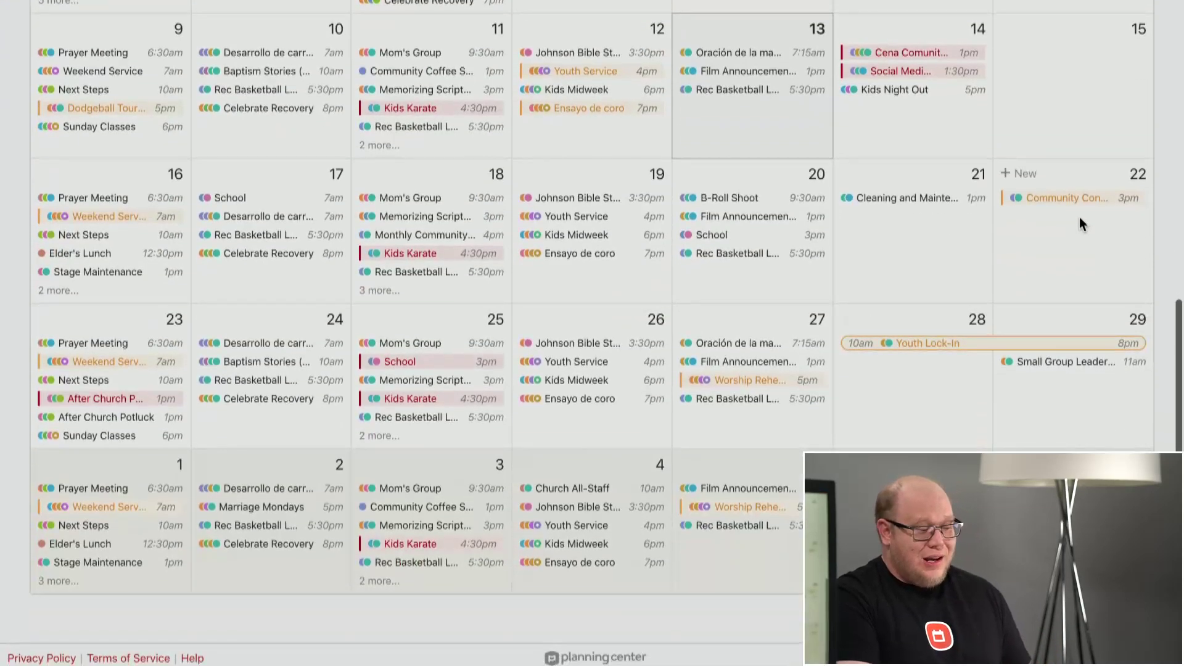
pyautogui.click(1075, 205)
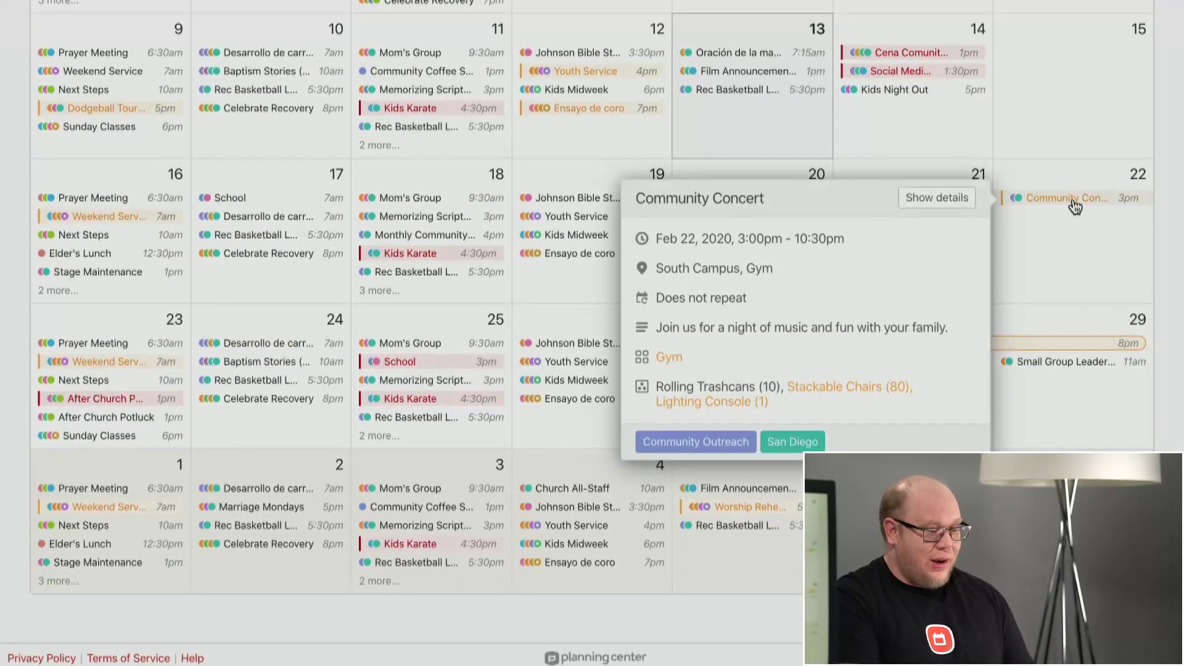
pyautogui.click(1075, 206)
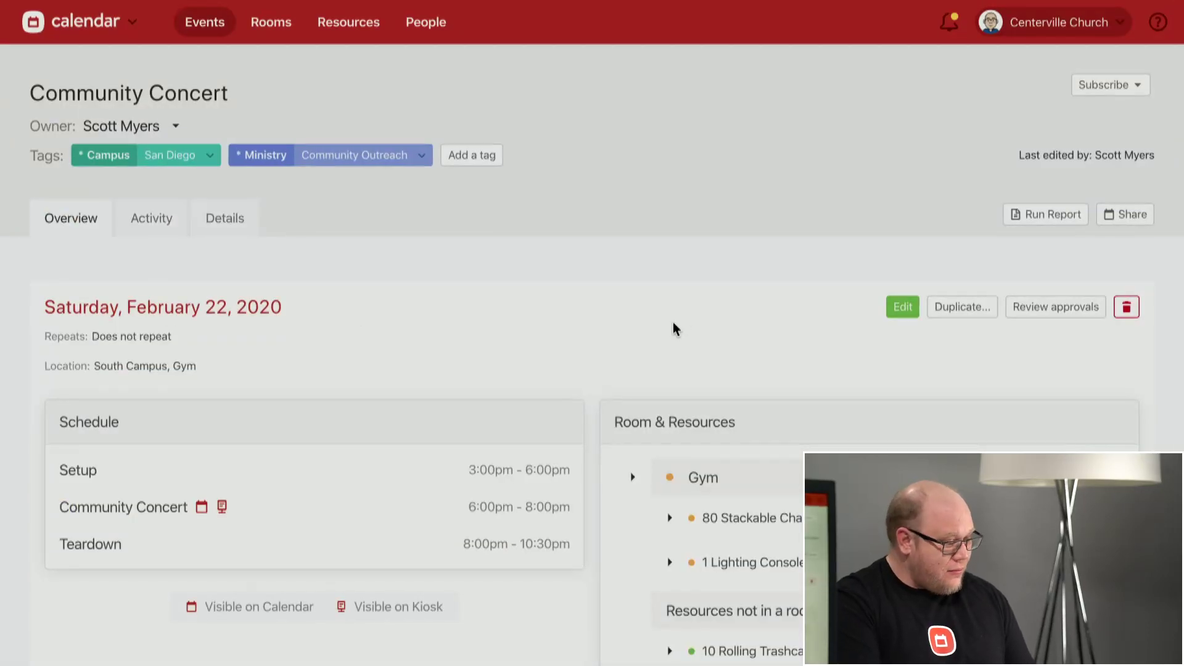
pyautogui.hscroll(-5, 673, 329)
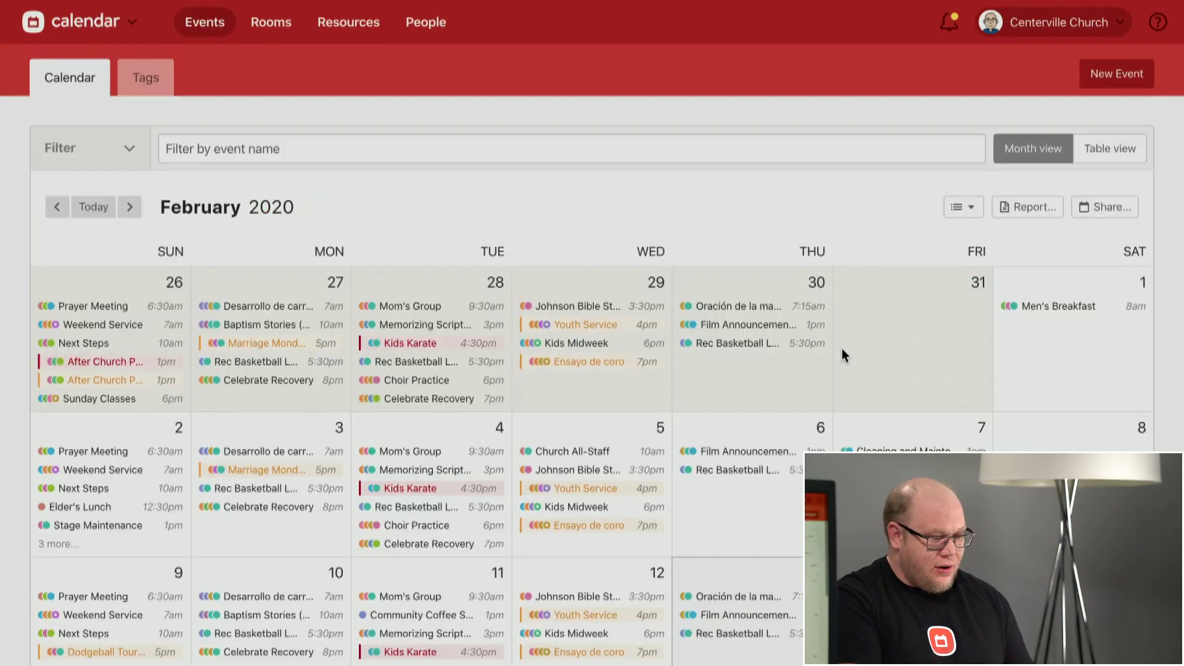
# - Open the full details of the February 29 Small Group Leader Training event from the month calendar
pyautogui.scroll(-9, 841, 352)
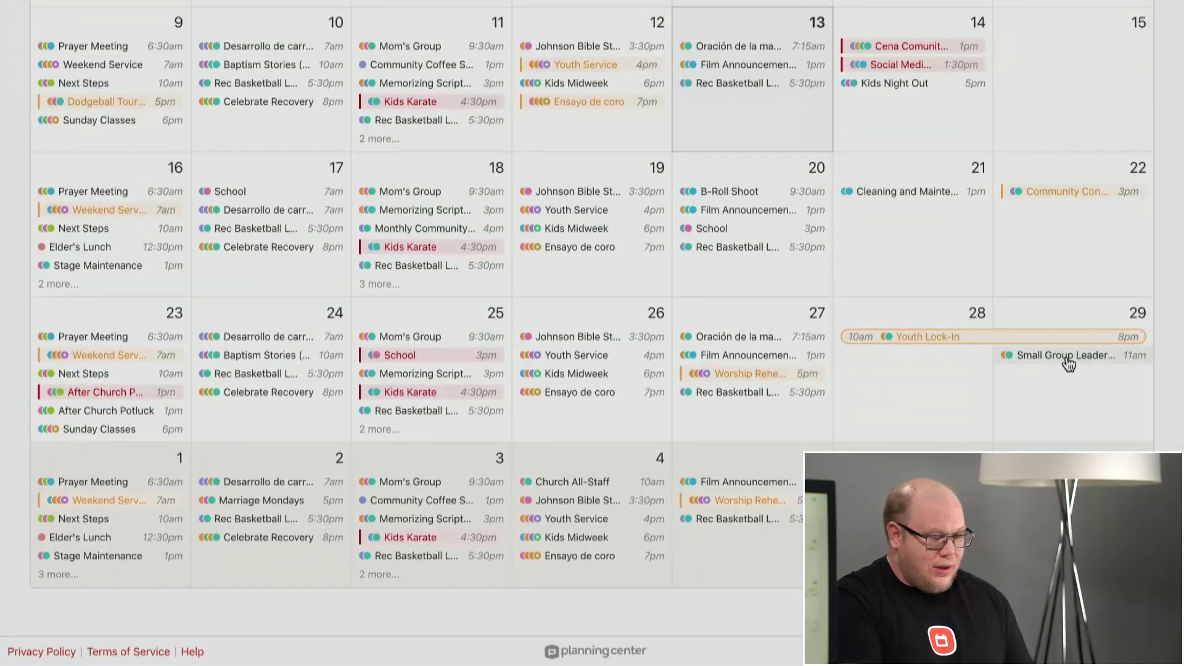
pyautogui.click(1069, 363)
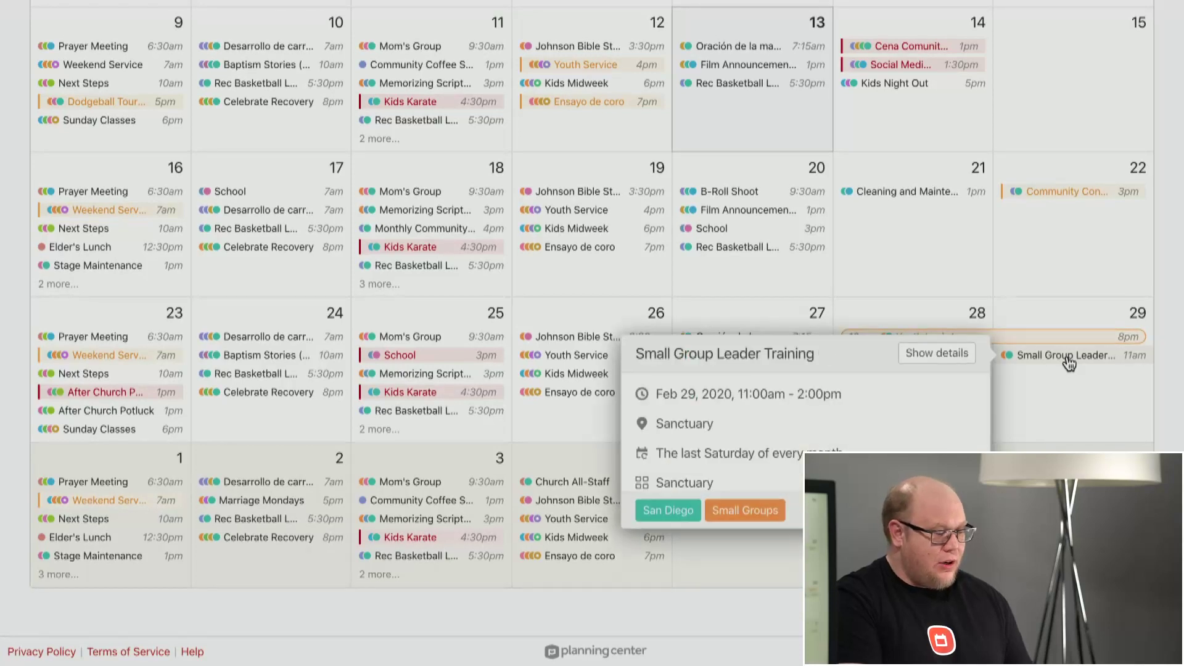
pyautogui.click(1069, 363)
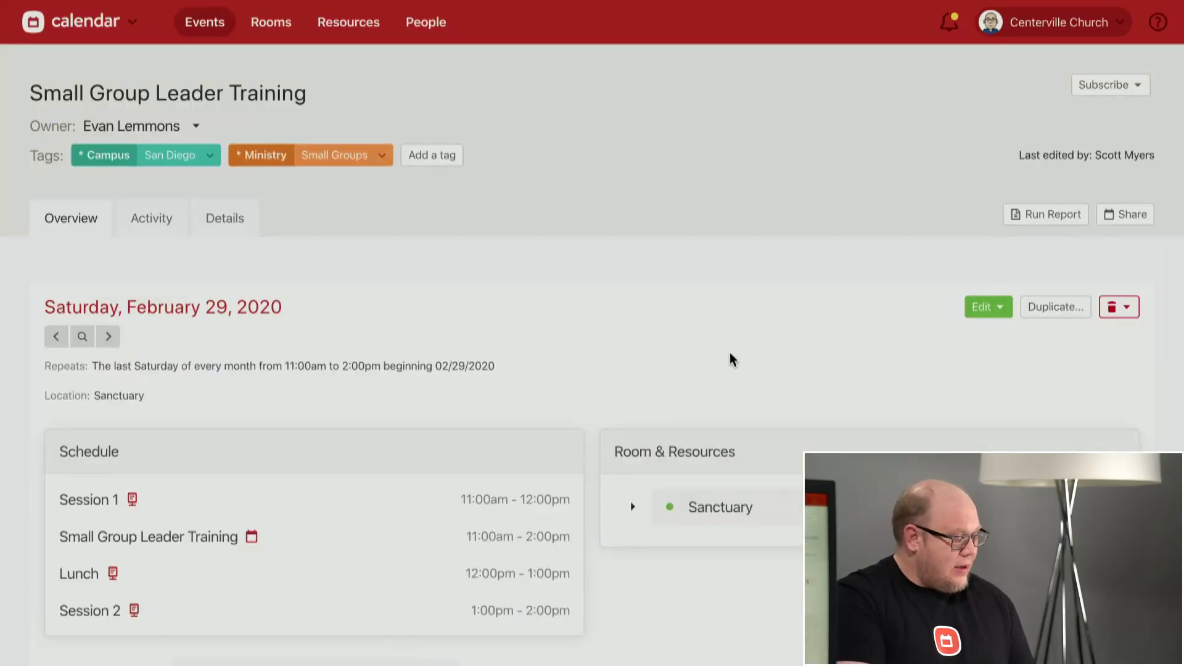
# - Examine the training event's overview, including its recurrence, scheduled sessions, calendar and kiosk visibility, and booked room
pyautogui.scroll(-3, 729, 356)
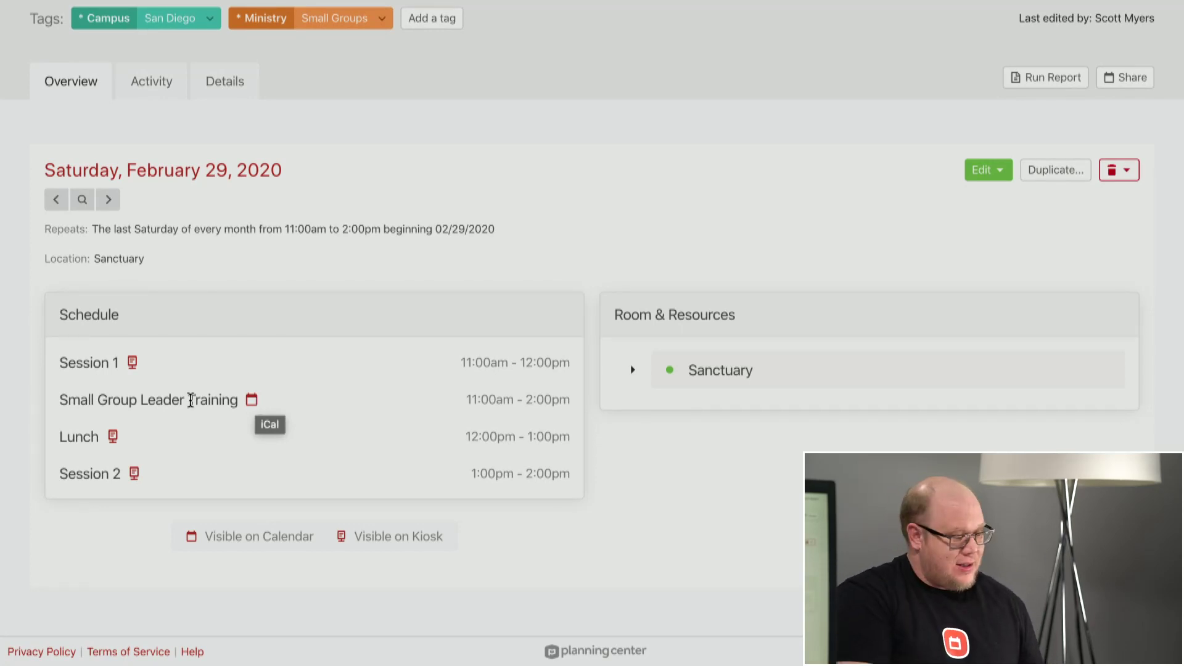
pyautogui.moveTo(237, 400); pyautogui.dragTo(120, 401)
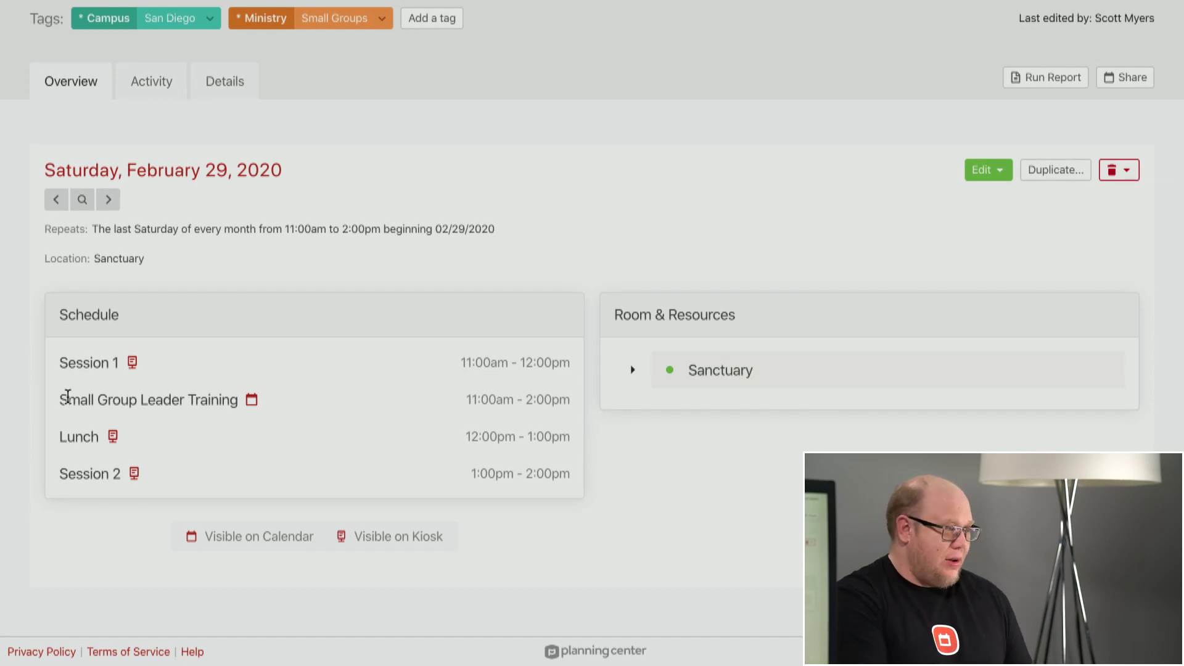
pyautogui.scroll(3, 68, 394)
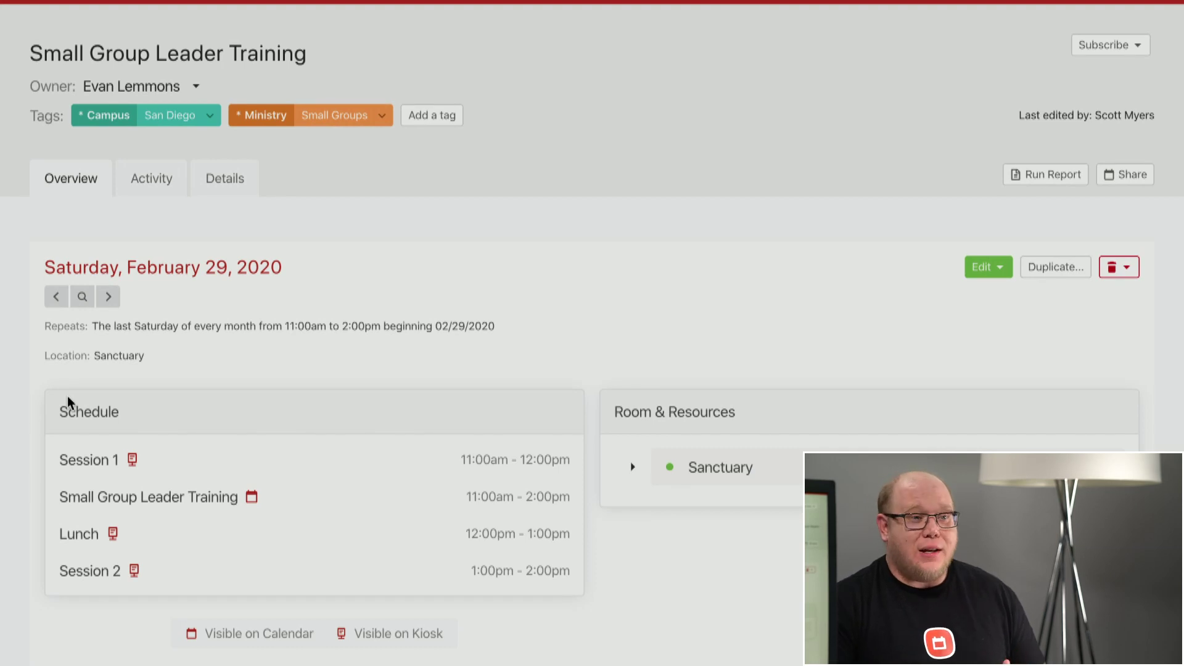
pyautogui.scroll(1, 65, 397)
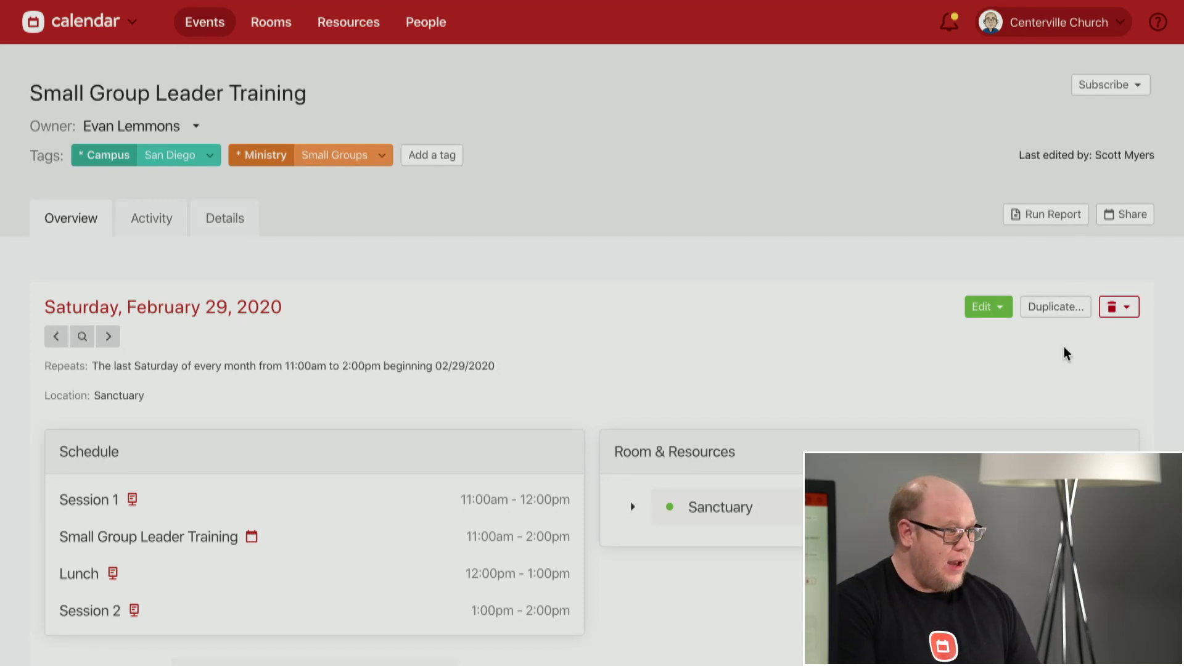
pyautogui.scroll(-5, 1067, 353)
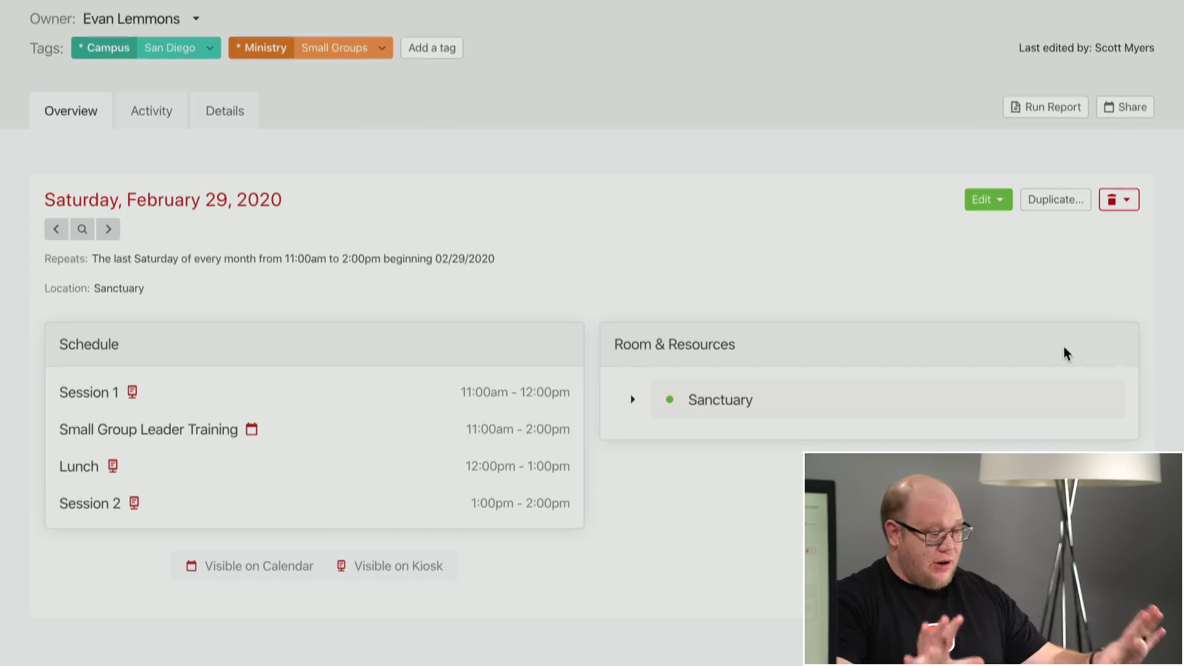
pyautogui.scroll(5, 1067, 353)
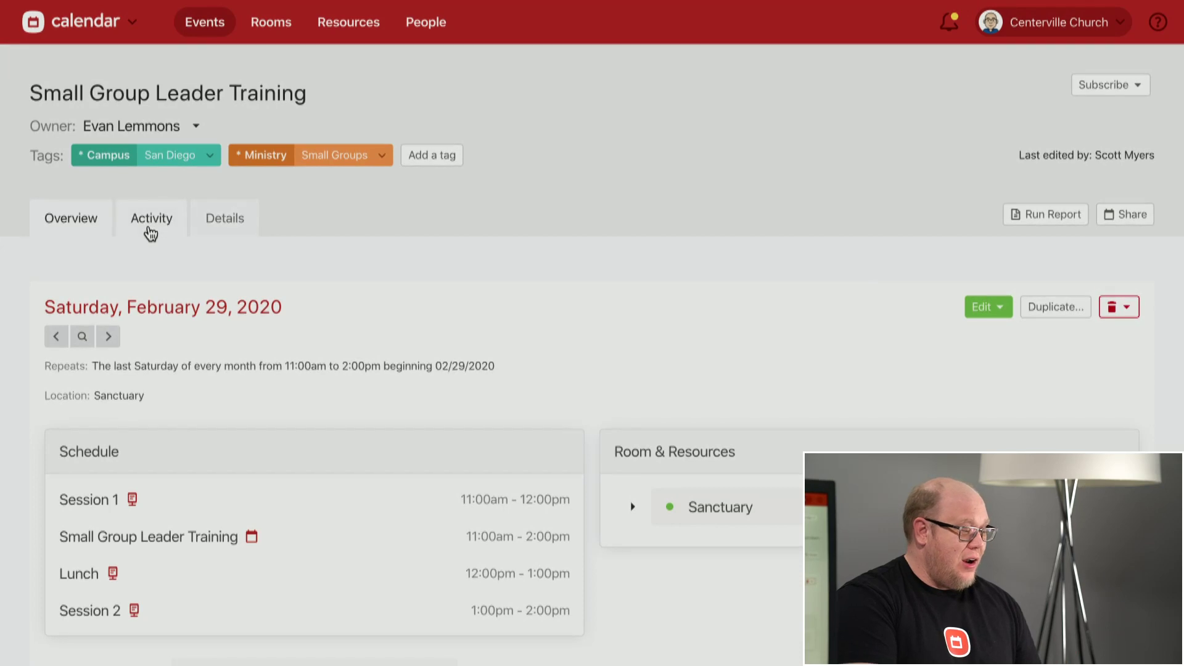
# - Look through the training event's activity log and its filter choices, and view the event's description, notes and files
pyautogui.click(149, 227)
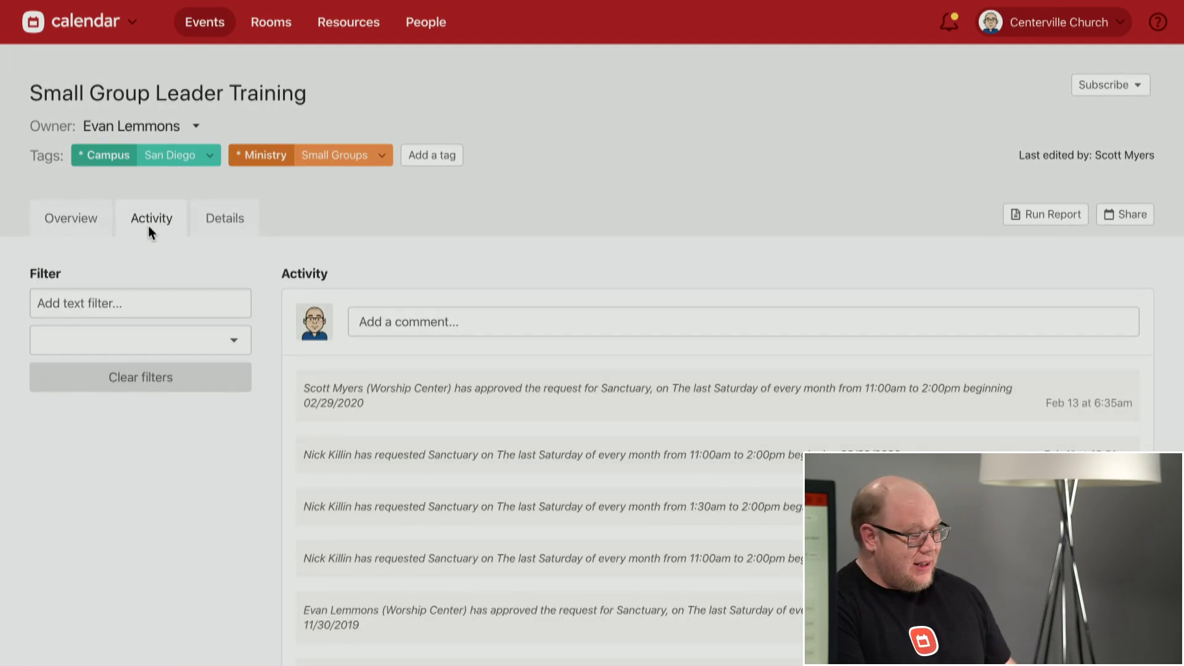
pyautogui.scroll(-3, 423, 388)
pyautogui.scroll(3, 425, 391)
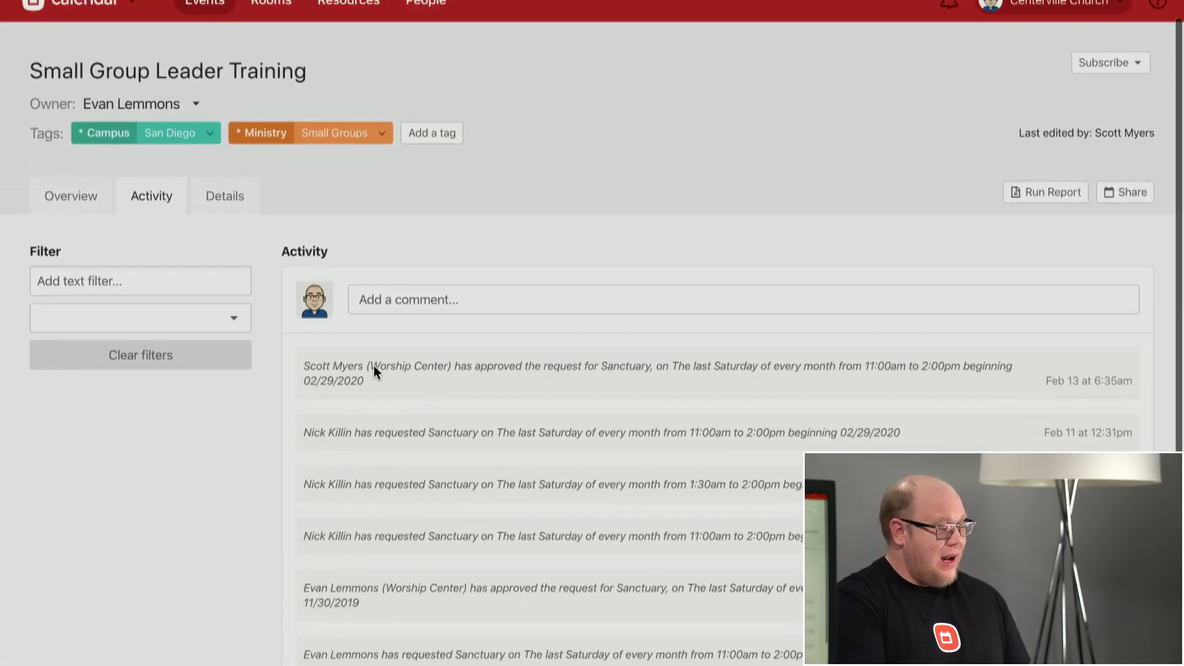
pyautogui.click(229, 323)
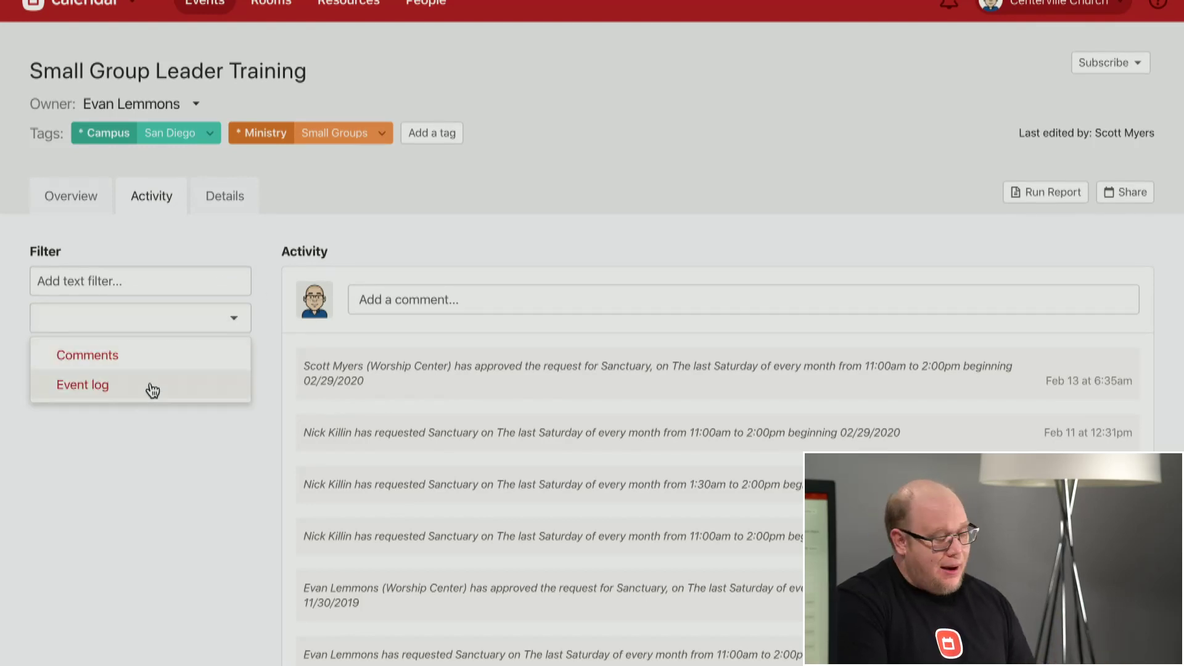
pyautogui.click(176, 459)
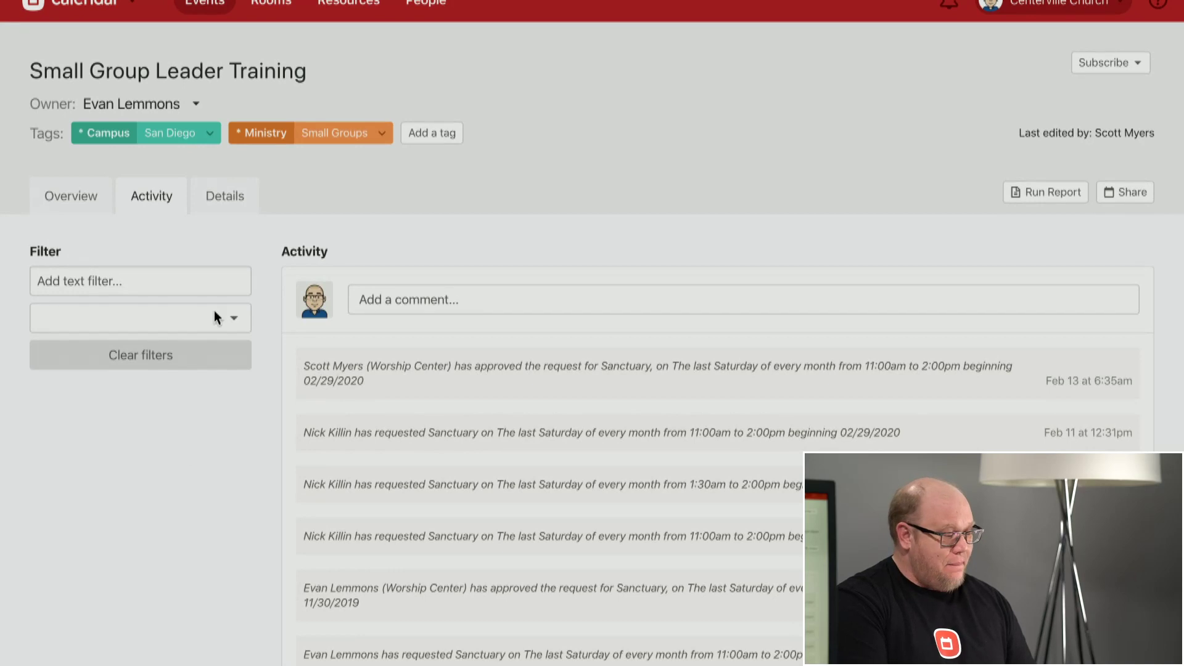
pyautogui.click(246, 199)
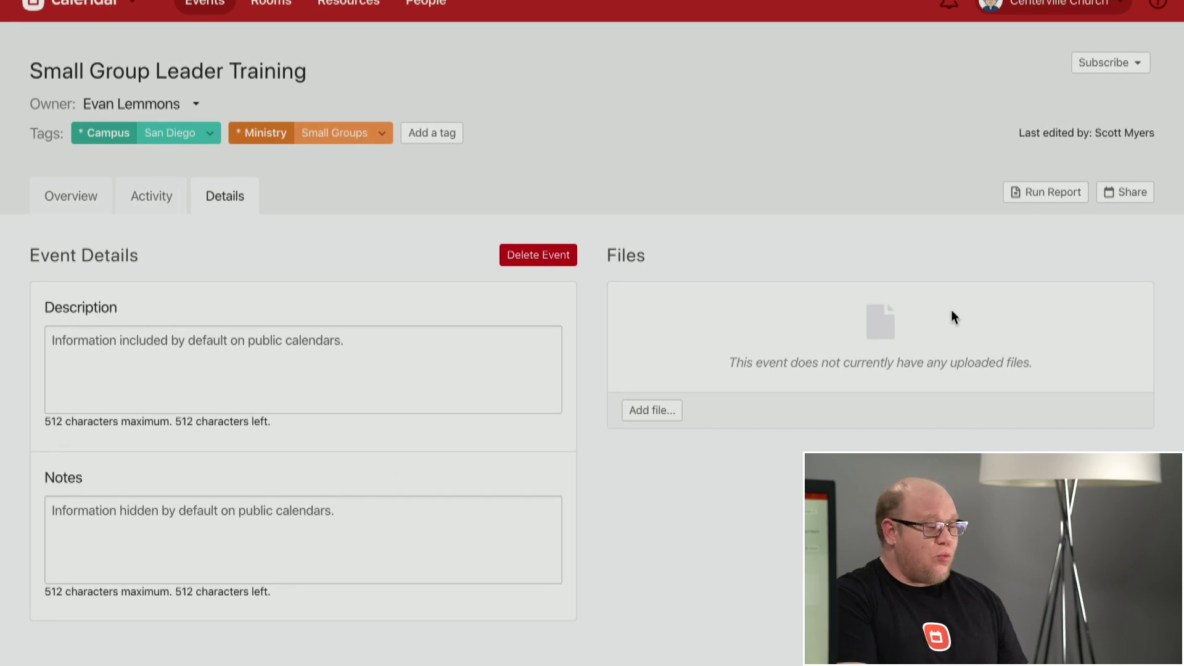
# - View the training event's report options, close them without running a report, and check its calendar sharing options and iCal feed
pyautogui.click(1019, 196)
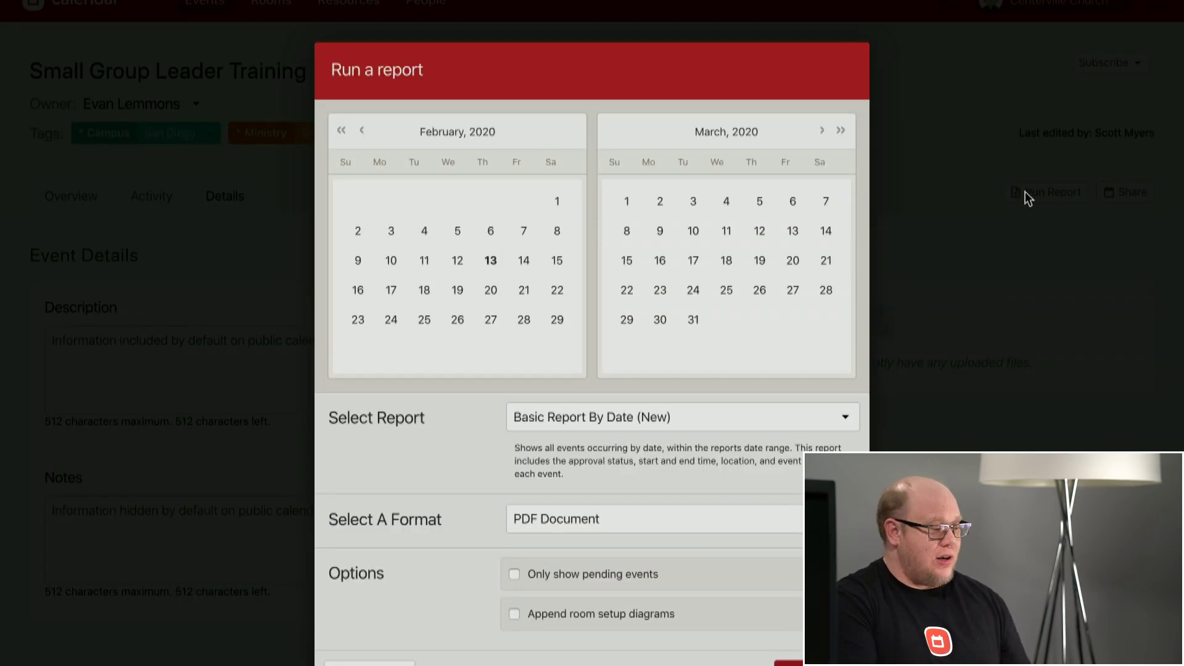
pyautogui.scroll(-3, 748, 591)
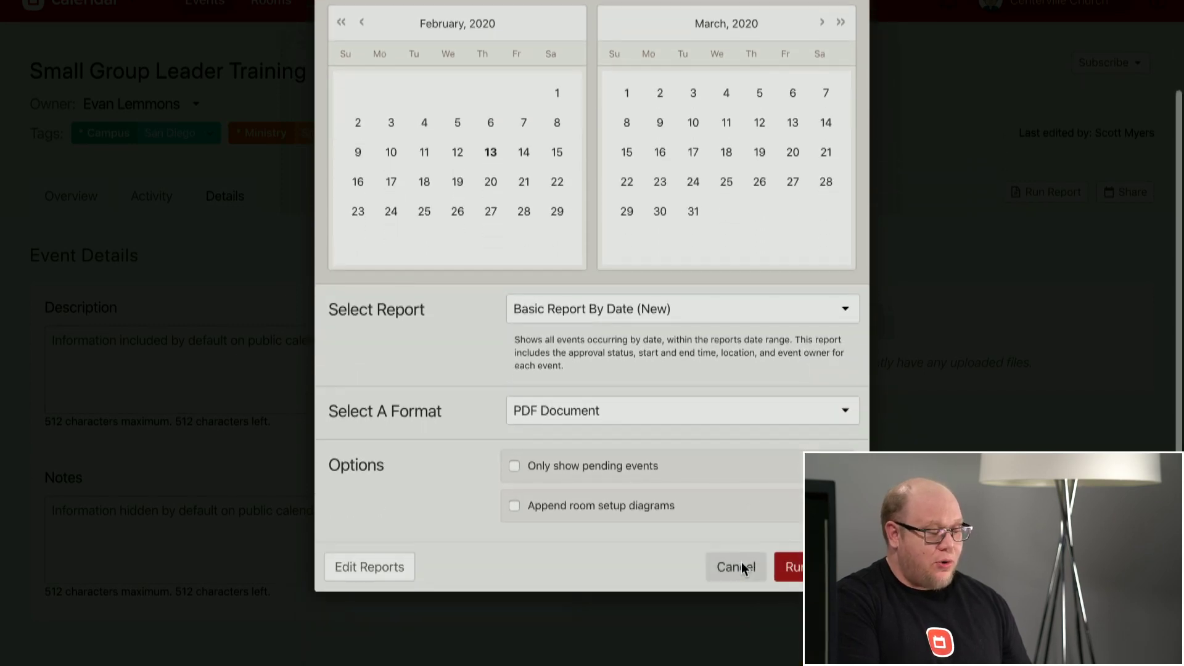
pyautogui.click(738, 566)
pyautogui.click(1119, 193)
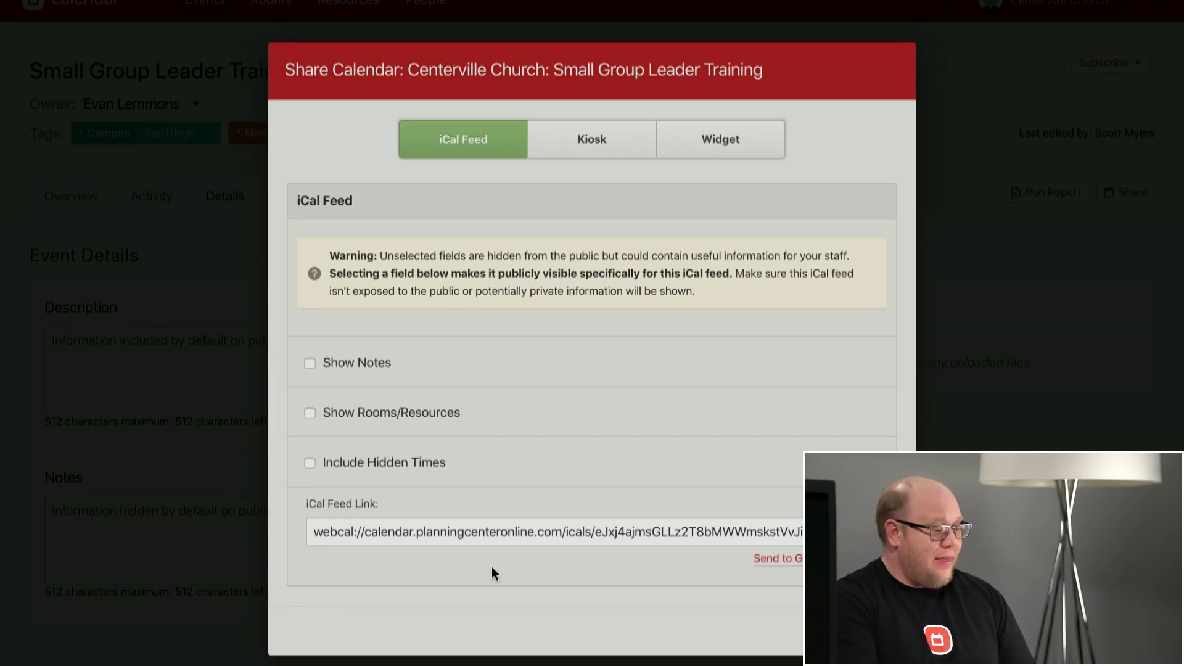
pyautogui.press('Escape')
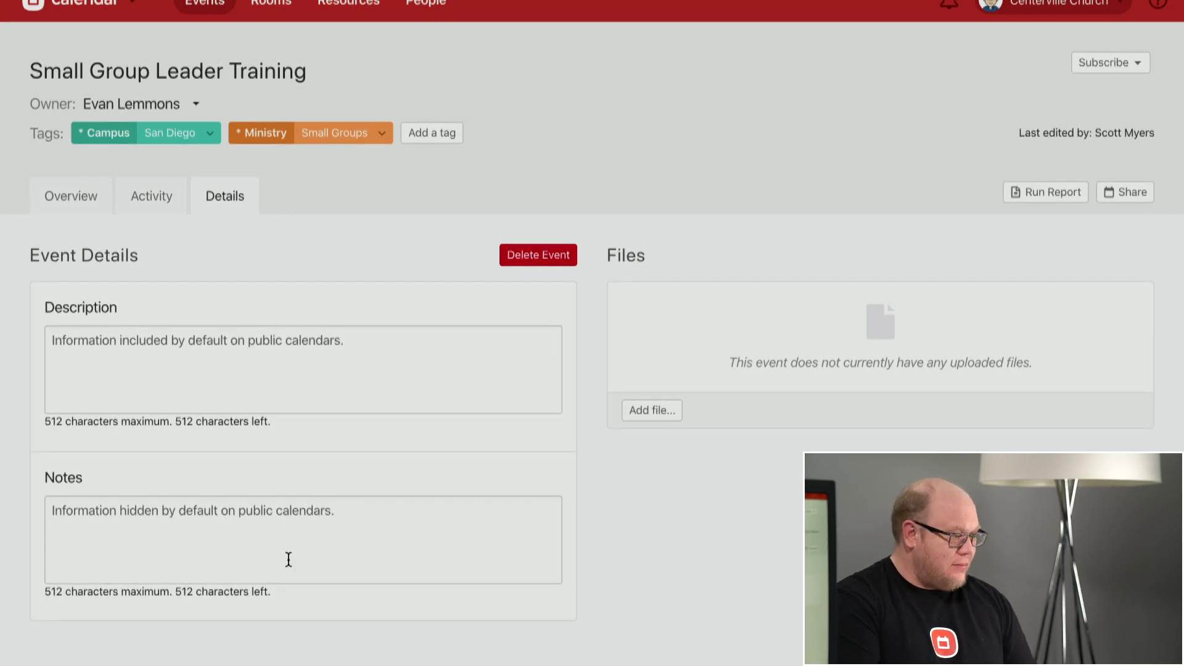
# - Return to the training event's overview, view its March 28, 2020 occurrence, and browse the available occurrence dates through June 2020
pyautogui.scroll(1, 288, 559)
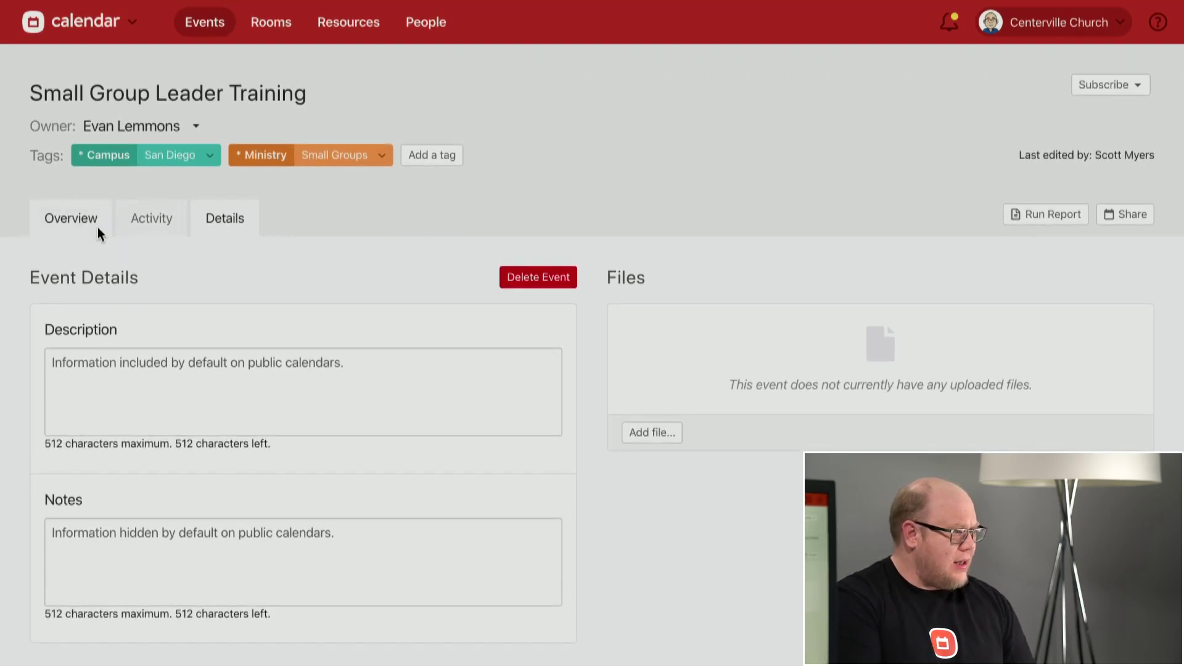
pyautogui.click(99, 233)
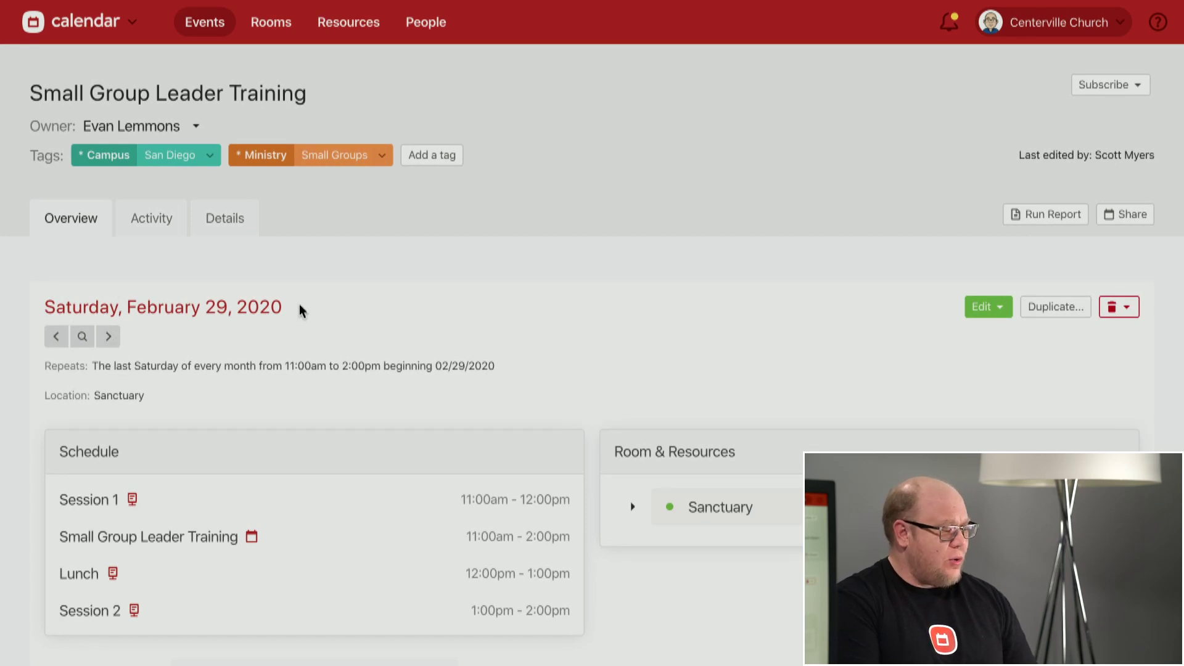
pyautogui.click(110, 339)
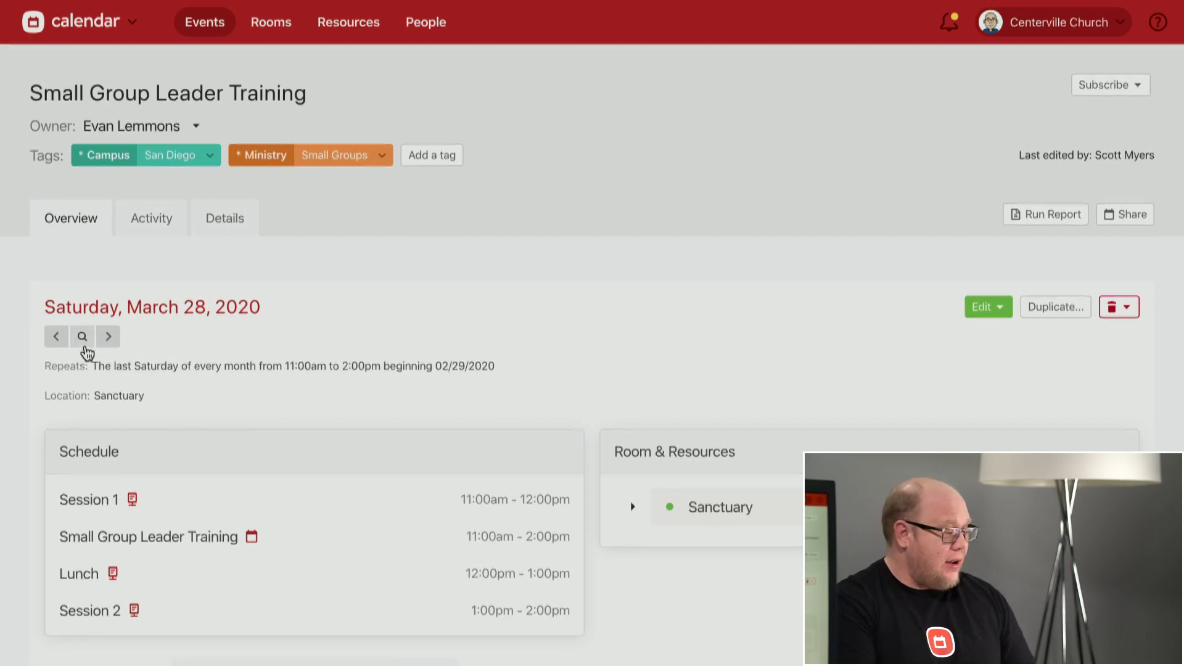
pyautogui.click(82, 337)
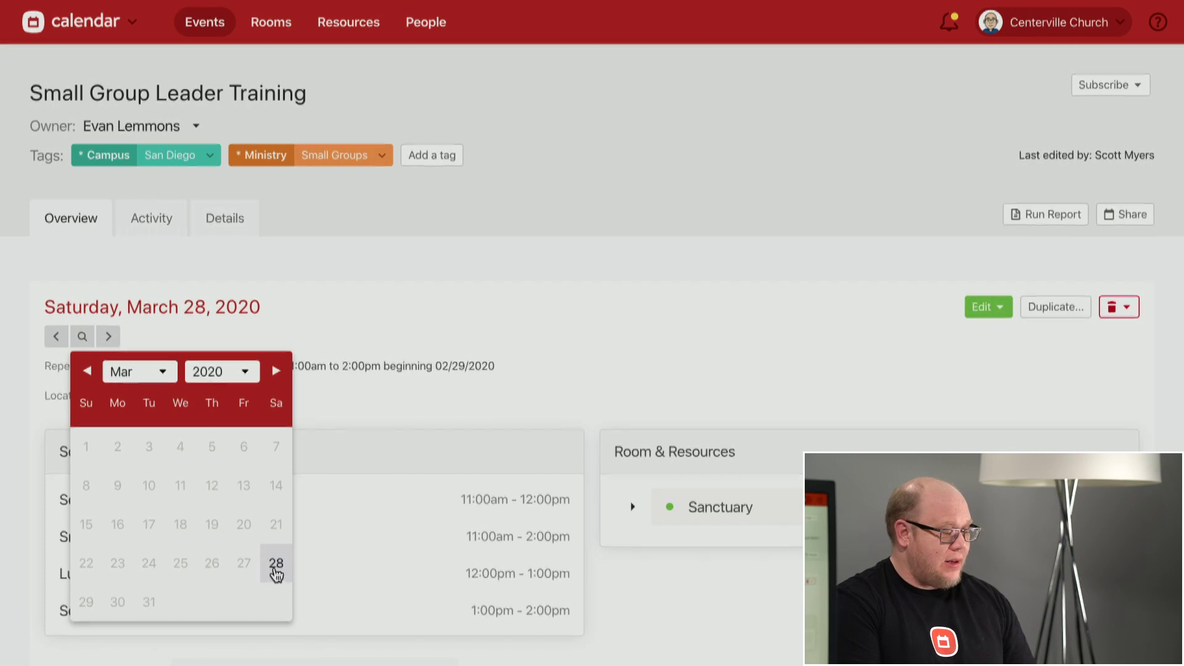
pyautogui.click(277, 370)
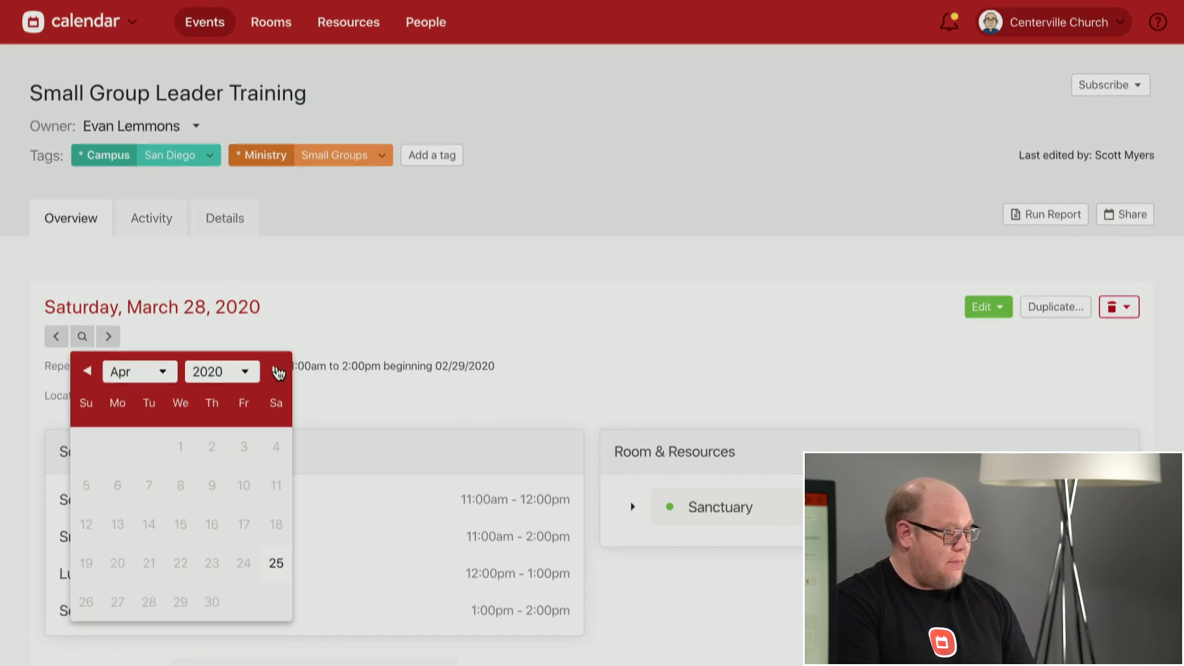
pyautogui.click(277, 372)
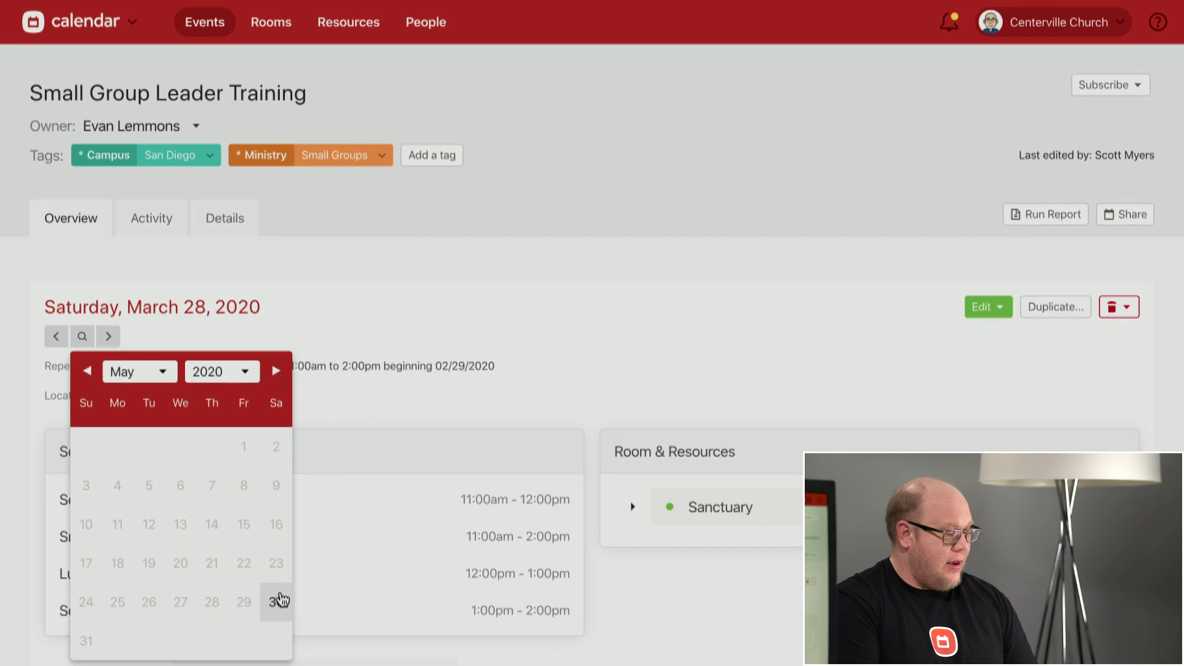
pyautogui.click(277, 371)
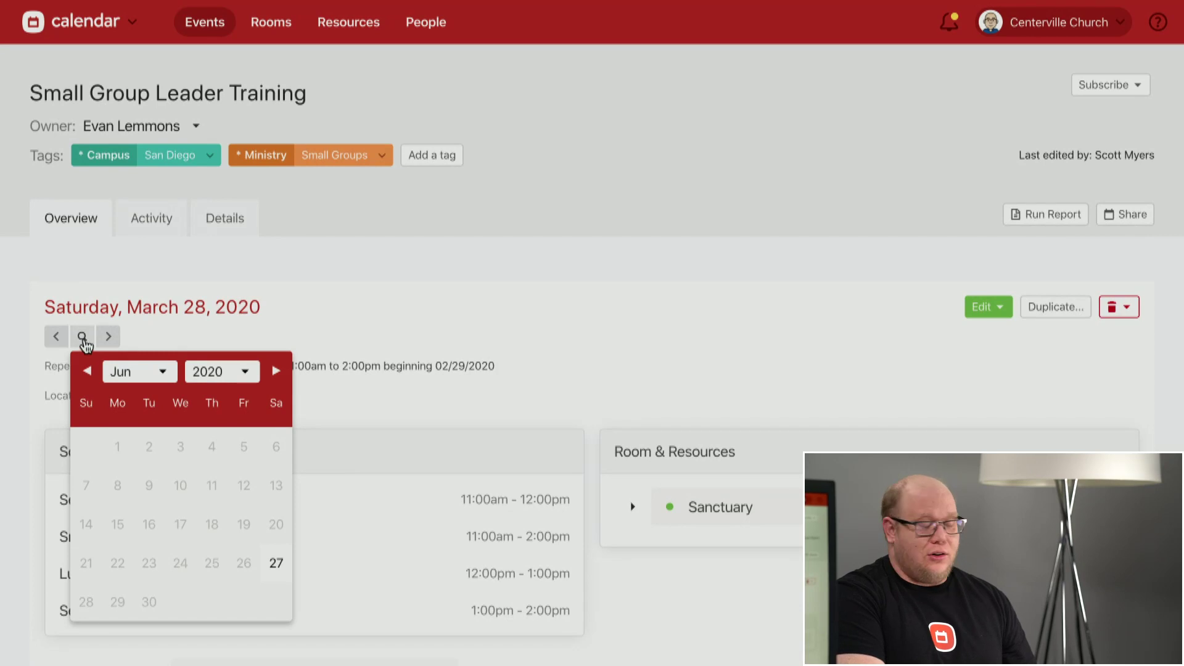
pyautogui.click(350, 331)
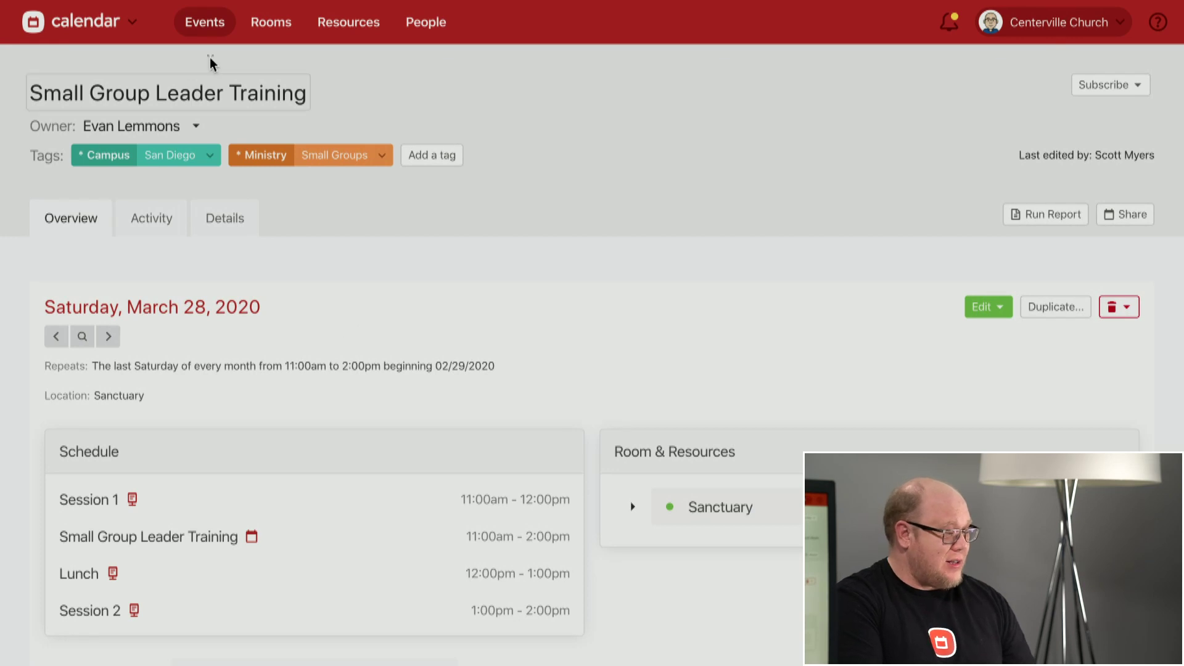
# - Go back to the events calendar and filter it by the San Diego campus tag and the Approved approval status
pyautogui.click(204, 32)
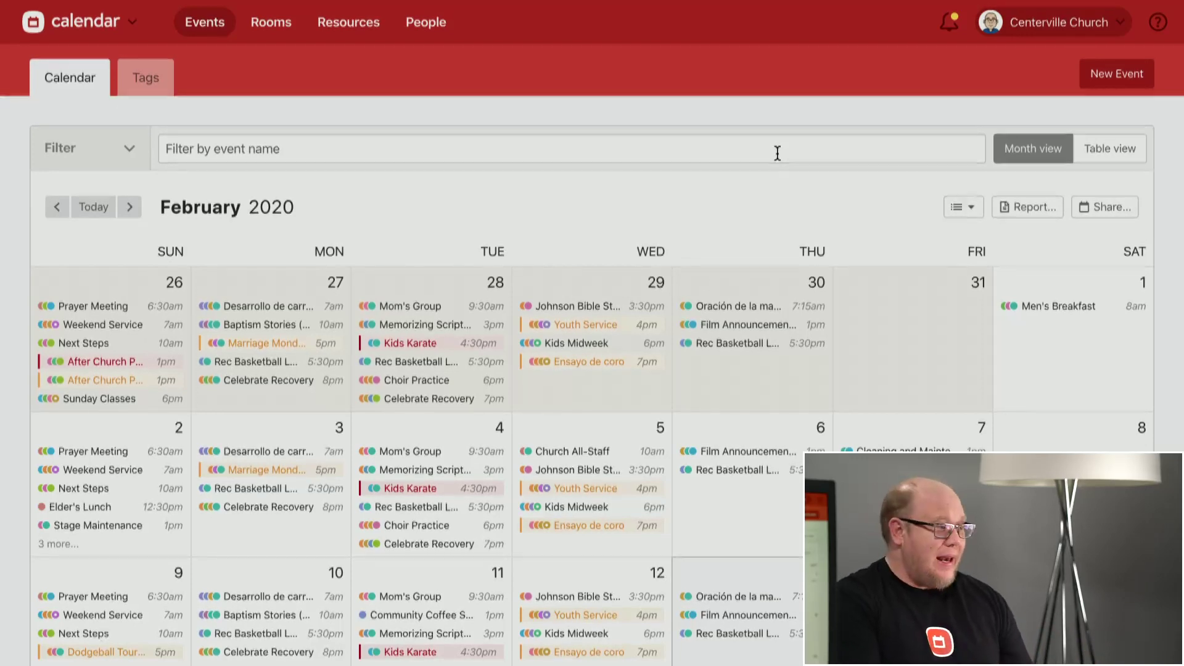
pyautogui.click(118, 161)
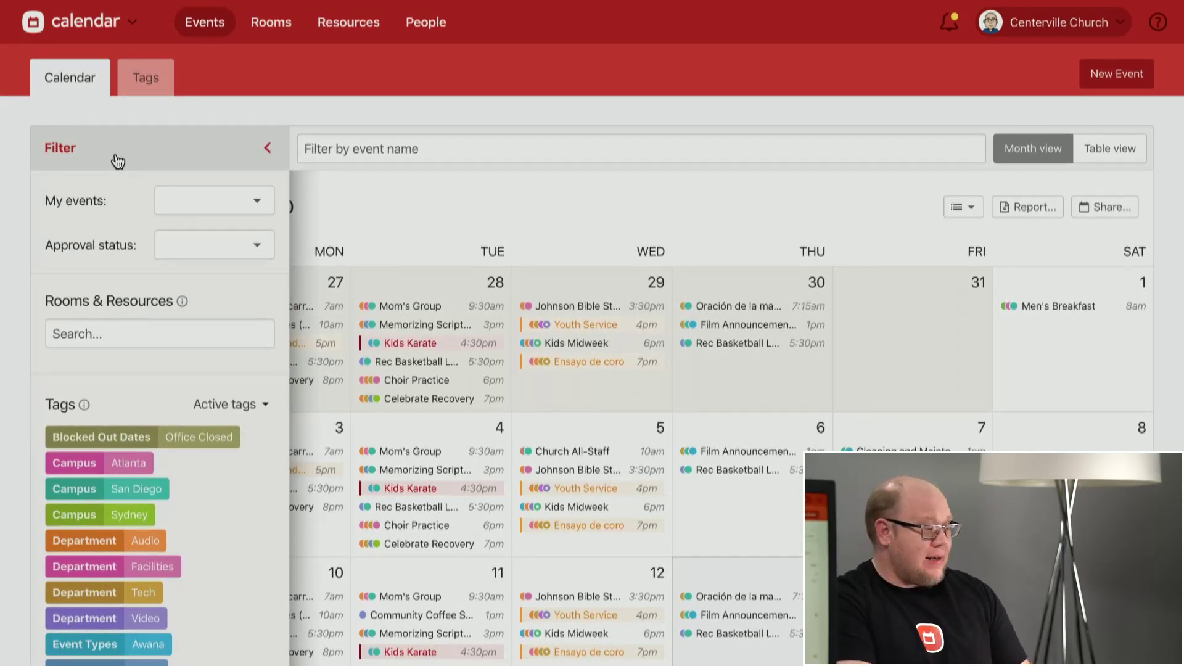
pyautogui.click(121, 491)
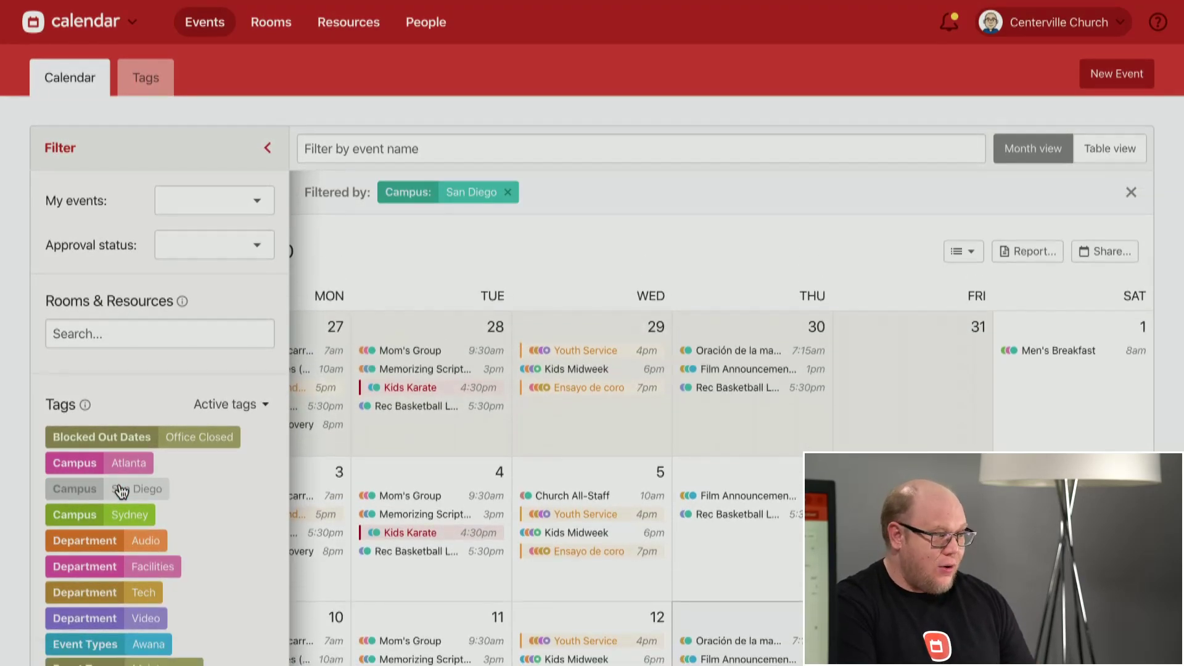
pyautogui.scroll(-1, 121, 490)
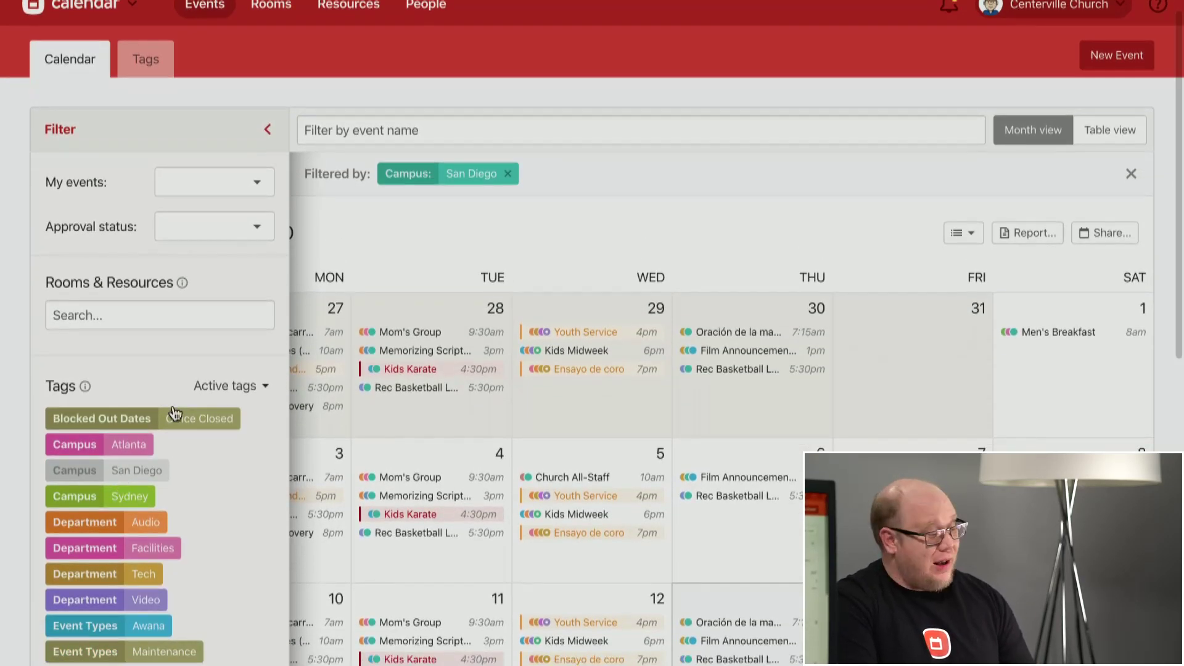
pyautogui.click(231, 230)
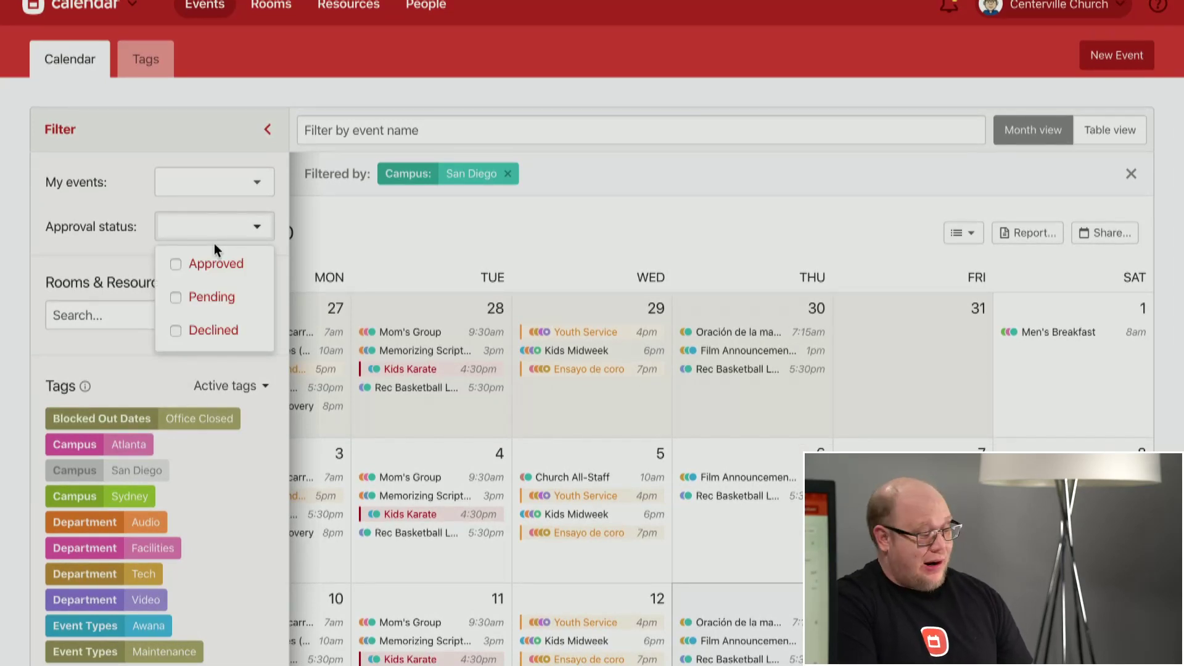
pyautogui.click(175, 264)
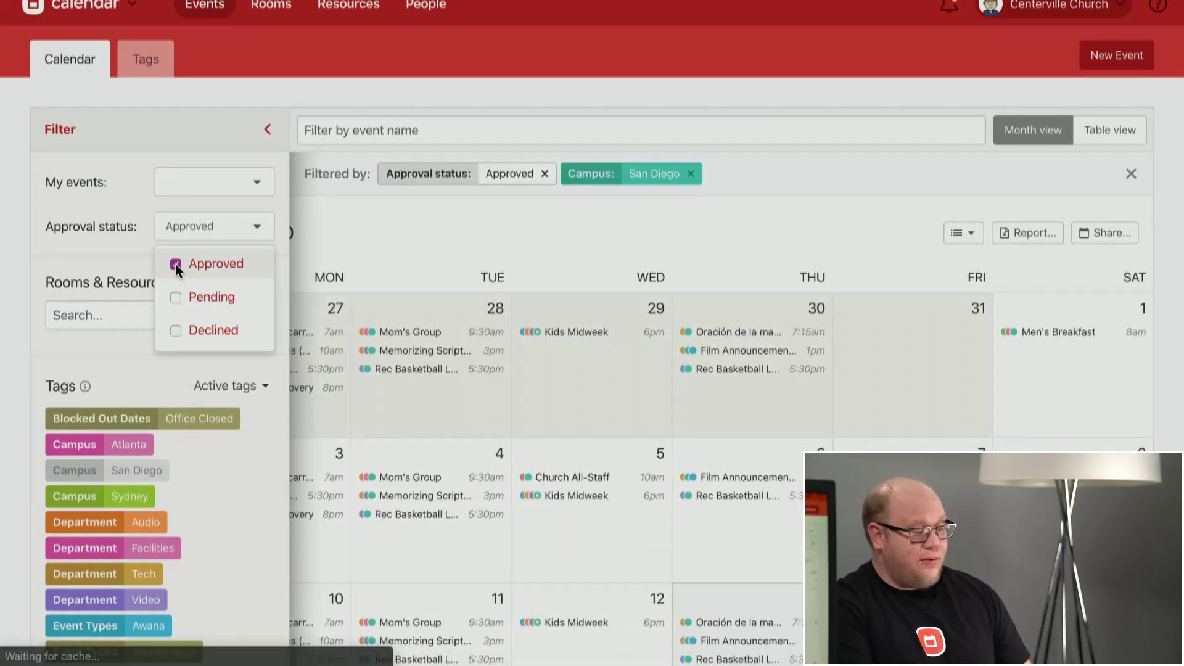
pyautogui.click(977, 185)
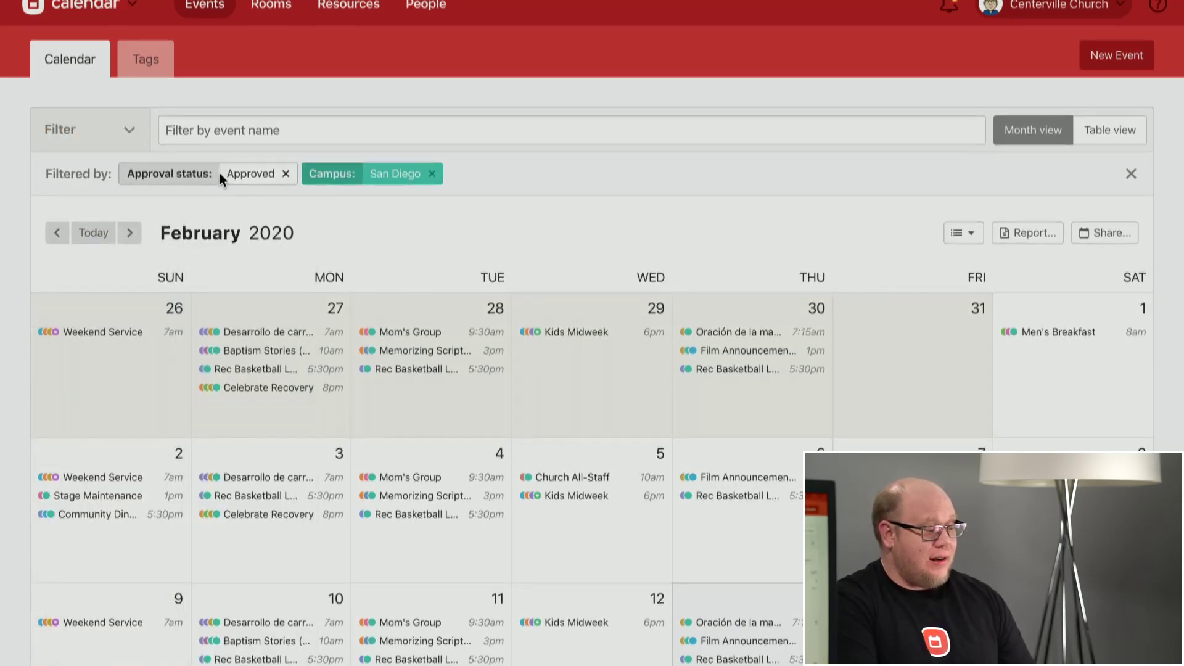
# - Examine the filtered calendar's iCal feed, kiosk and widget sharing options, including the widget preview and embed code, and close the sharing dialog
pyautogui.click(1124, 240)
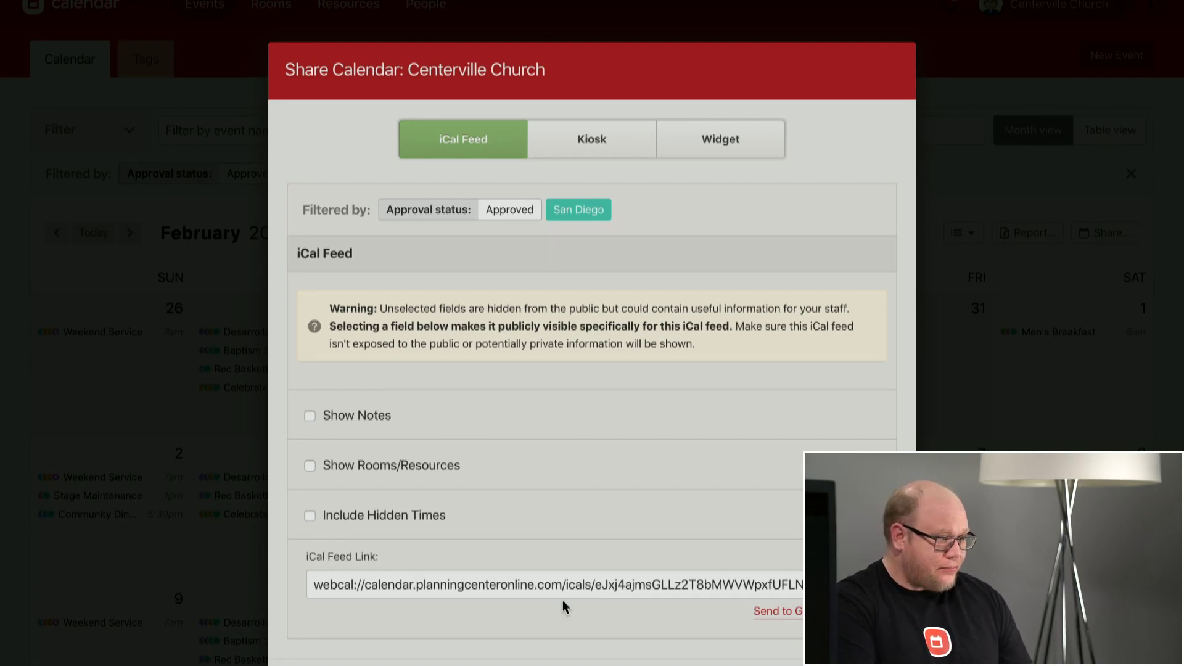
pyautogui.click(581, 143)
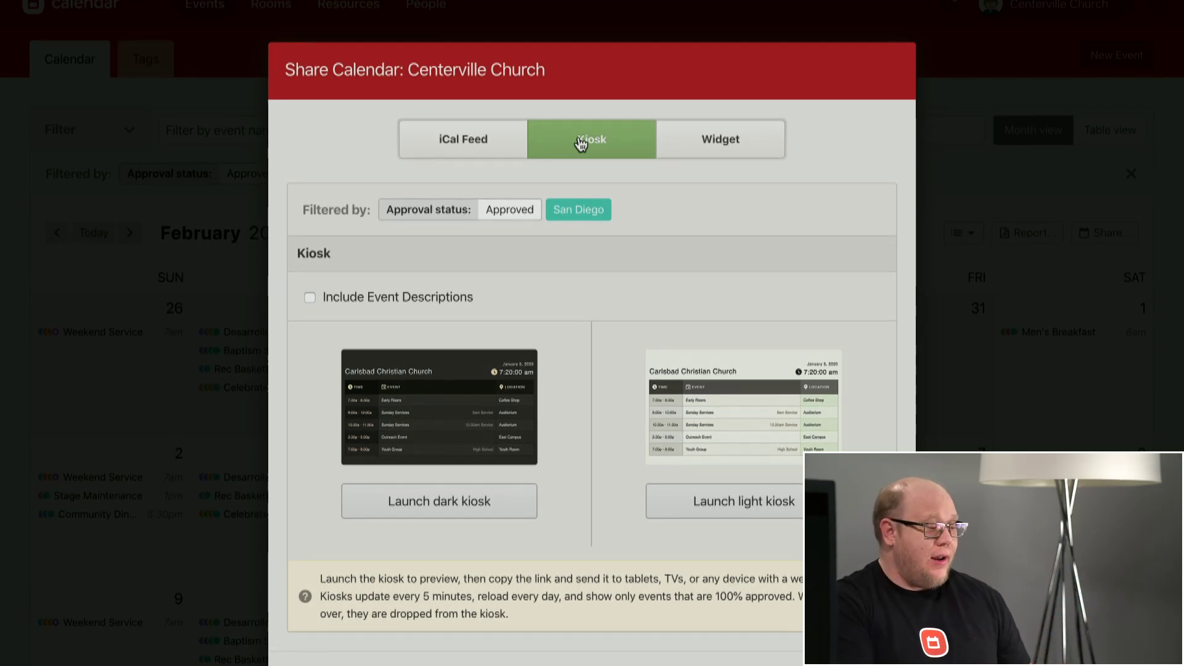
pyautogui.click(779, 146)
pyautogui.scroll(-3, 783, 167)
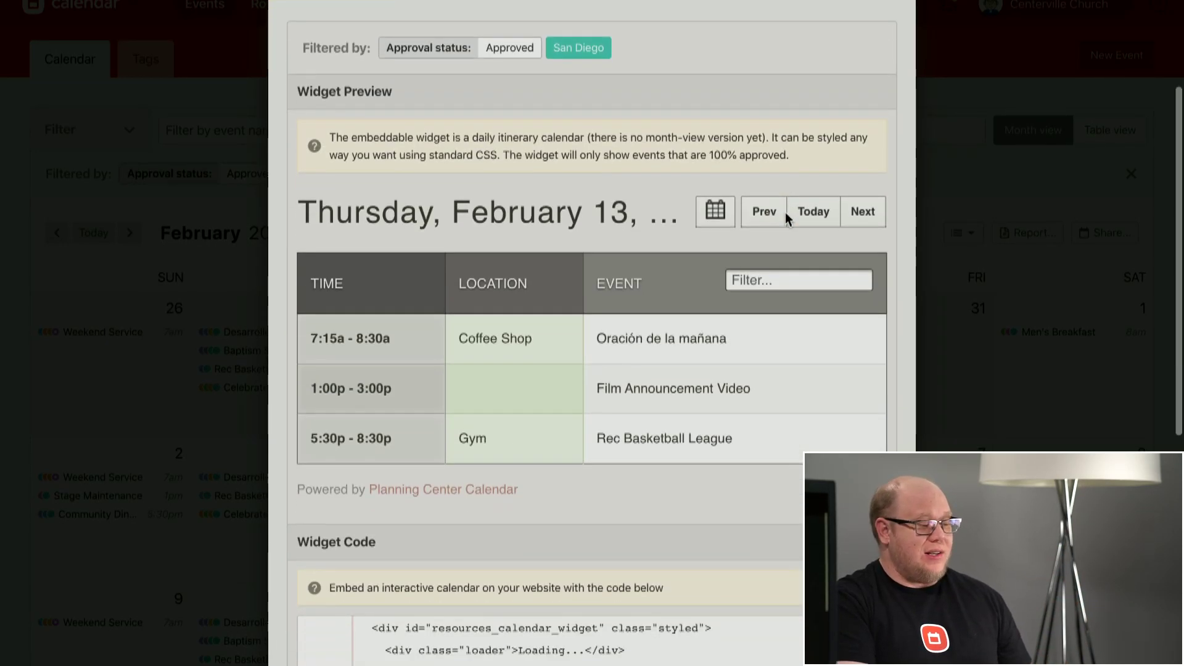
pyautogui.scroll(-5, 786, 212)
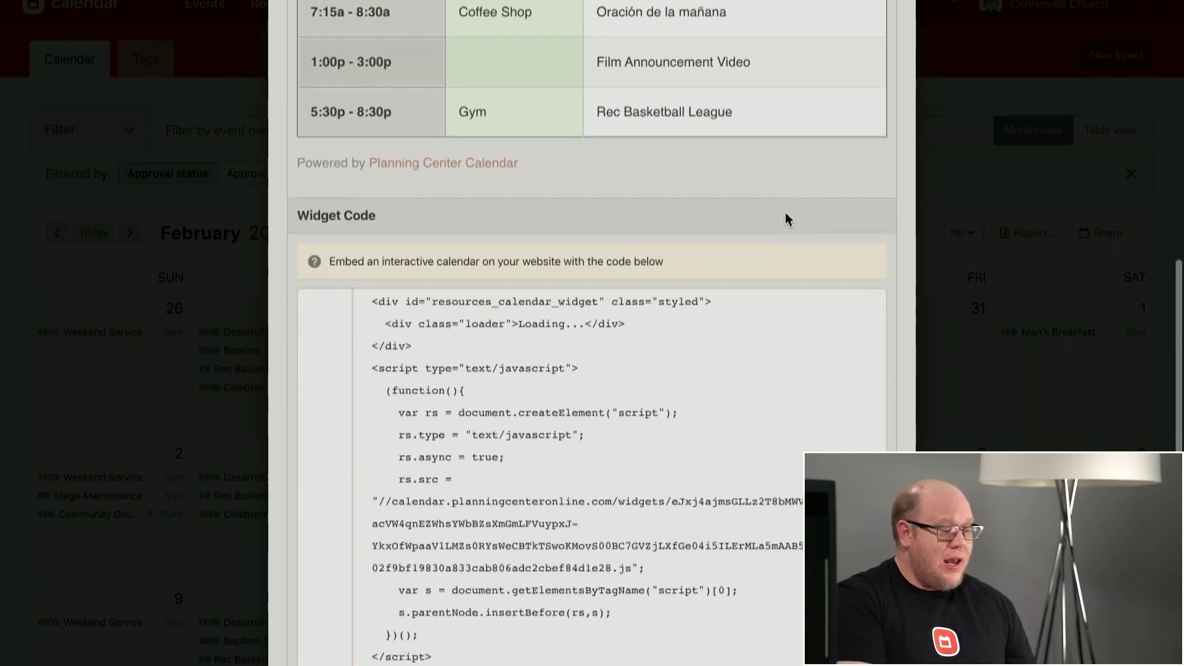
pyautogui.scroll(4, 786, 217)
pyautogui.scroll(-6, 786, 217)
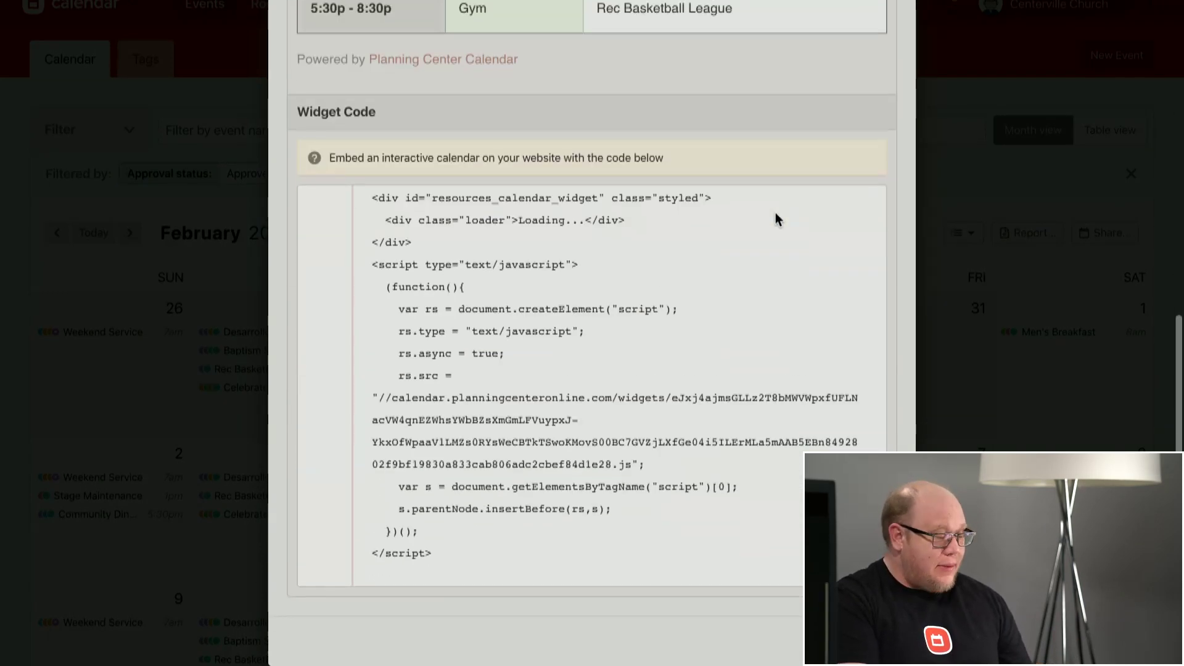
pyautogui.scroll(10, 575, 296)
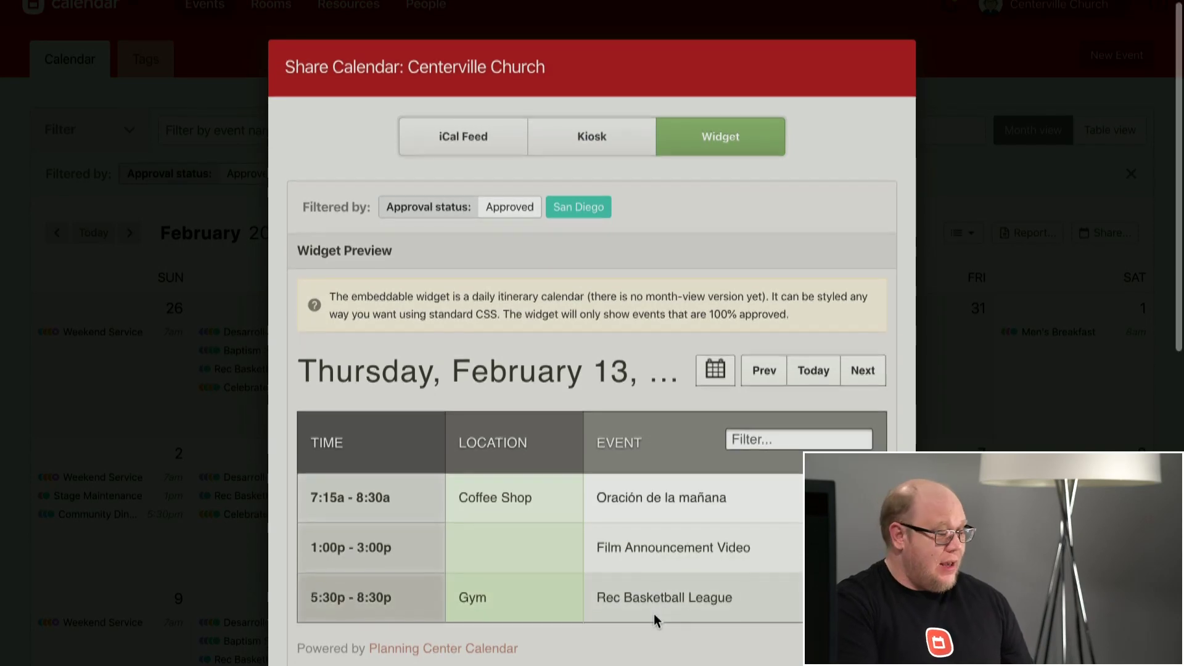
pyautogui.scroll(-10, 656, 620)
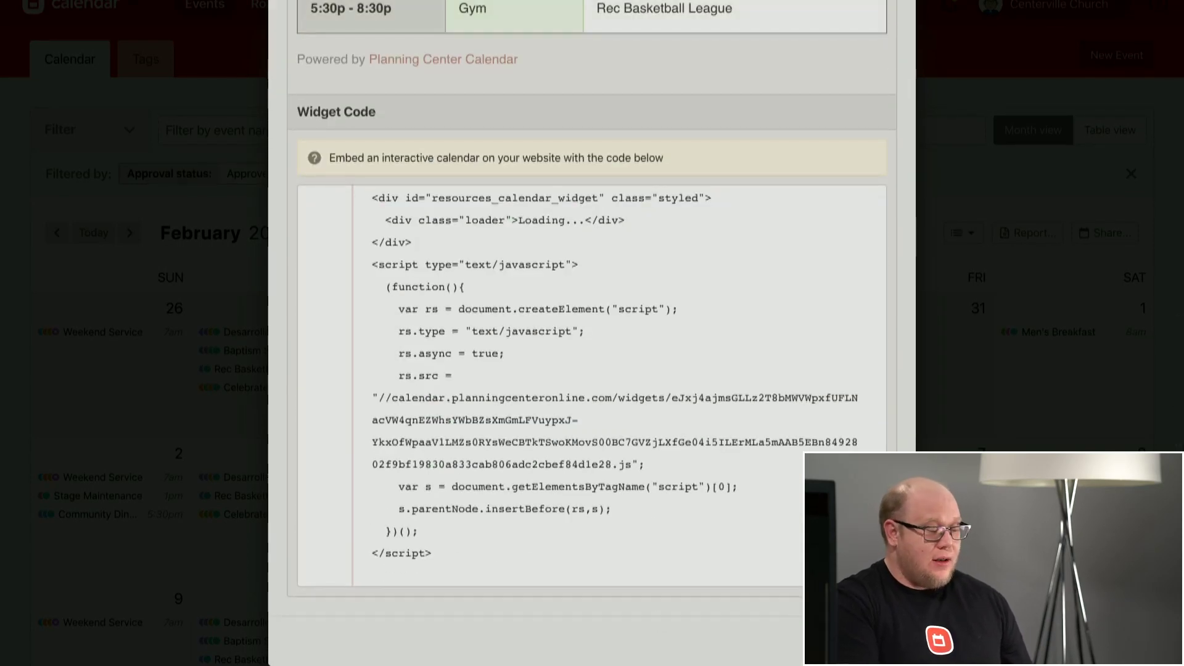
pyautogui.click(871, 641)
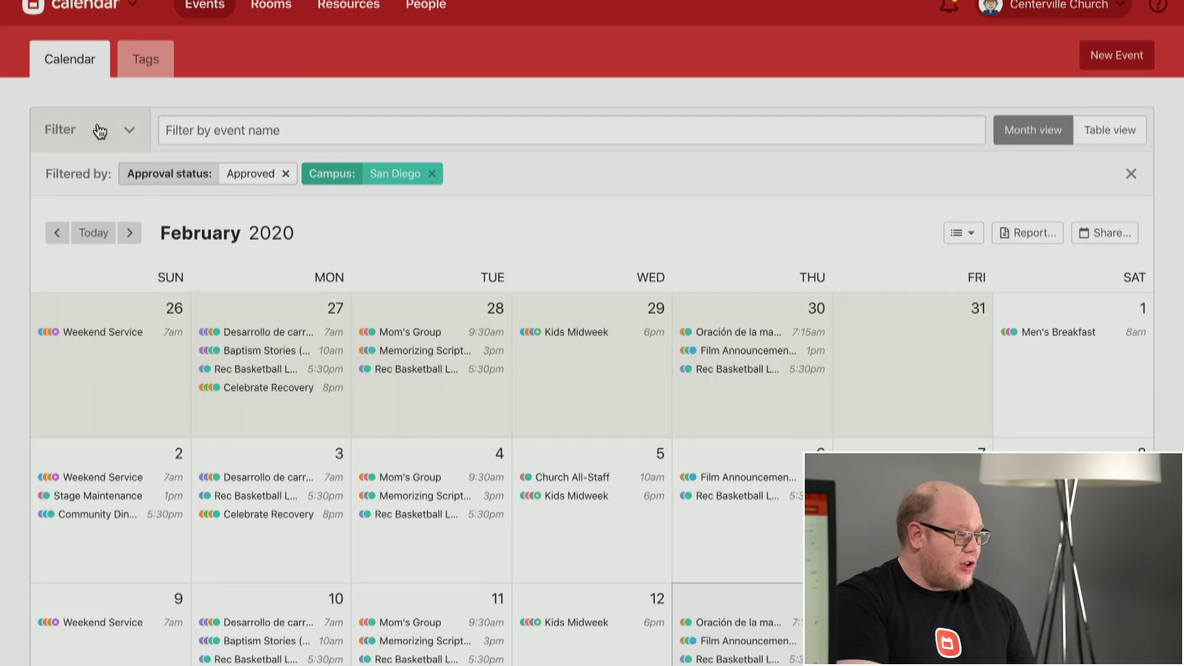
# - Replace the San Diego and Approved filters with the Video Equipment resource folder filter, and look over the filtered February calendar
pyautogui.click(432, 173)
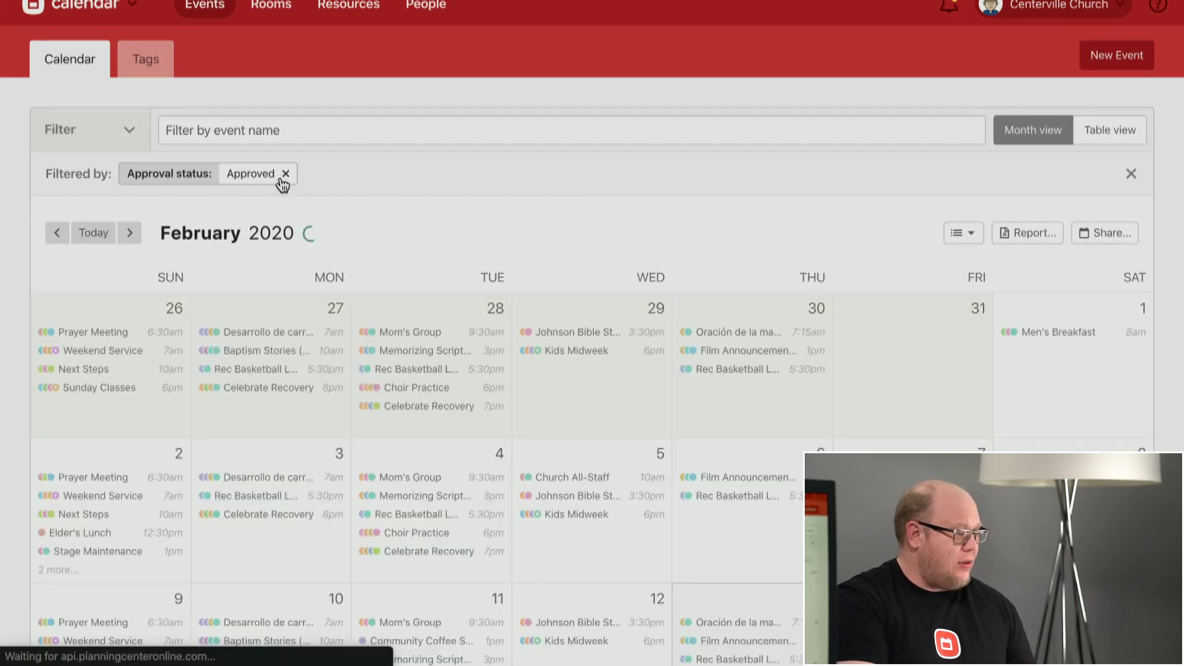
pyautogui.click(285, 174)
pyautogui.click(125, 131)
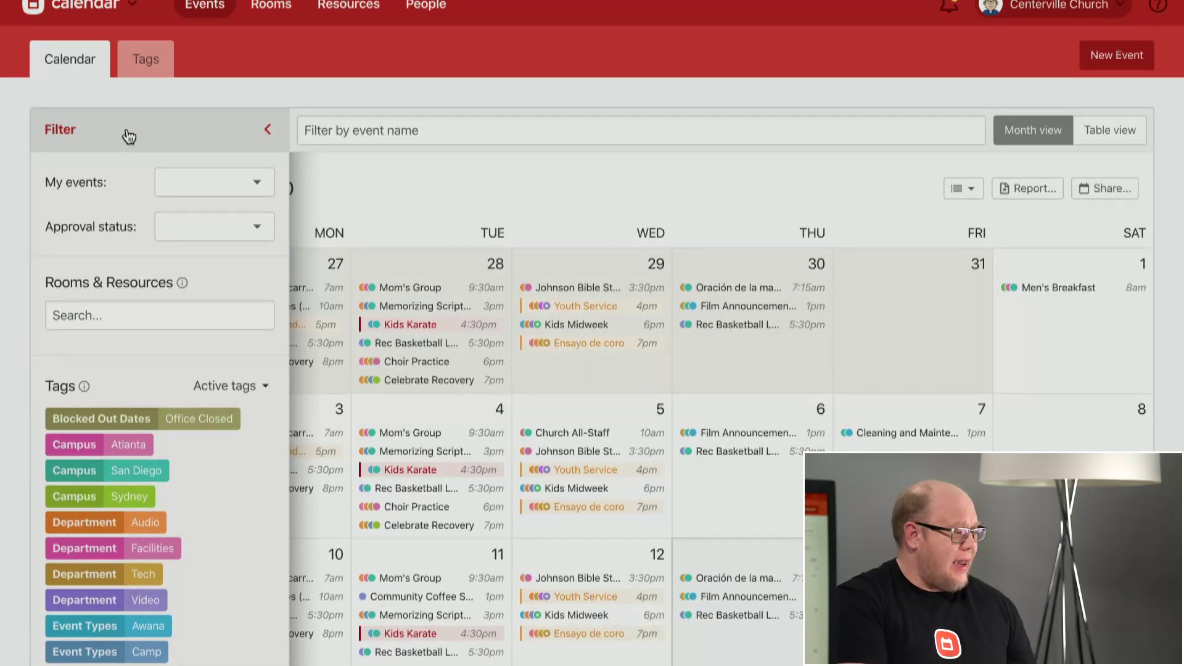
pyautogui.scroll(-1, 139, 303)
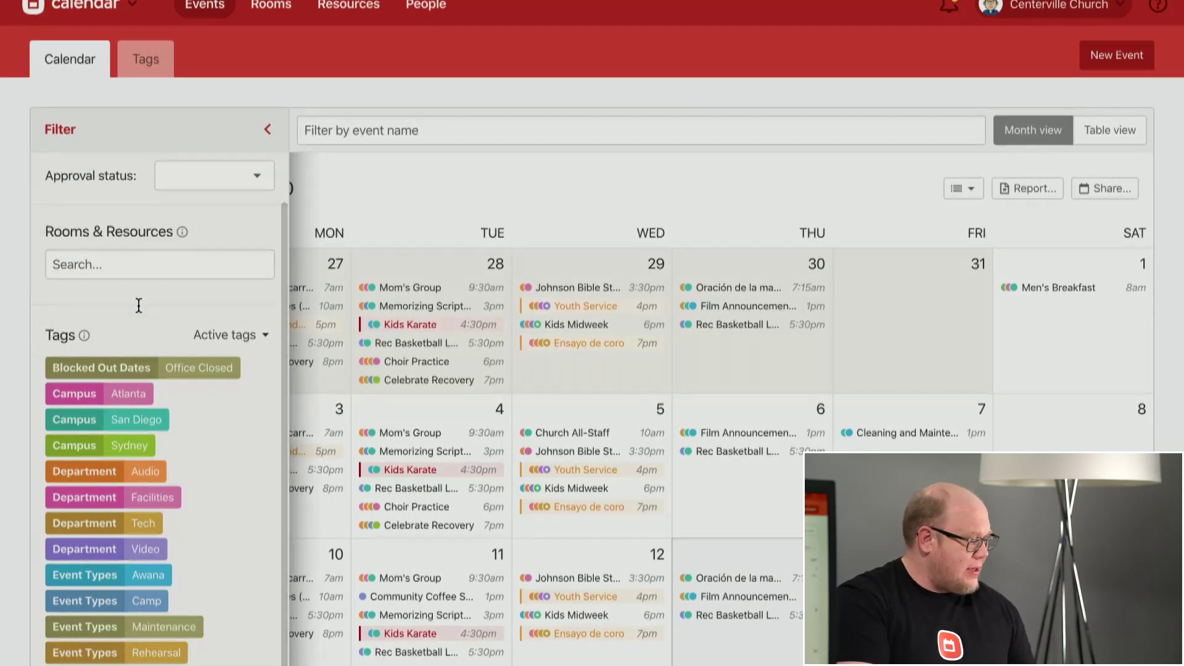
pyautogui.click(147, 268)
pyautogui.write('vide')
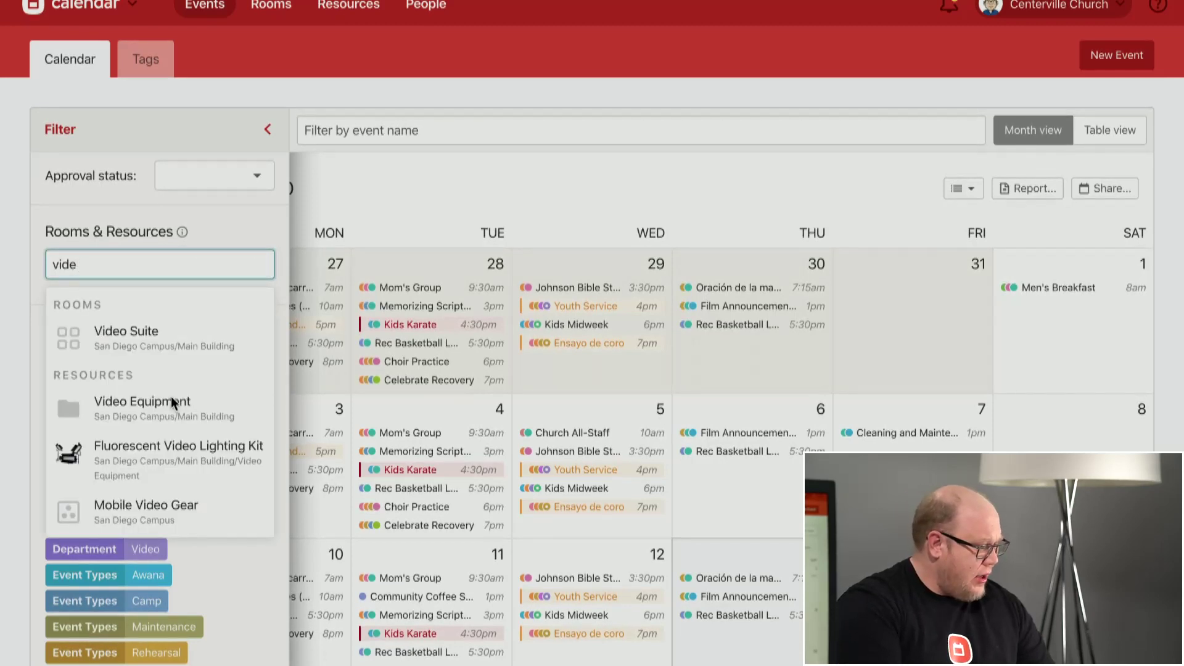
pyautogui.click(186, 411)
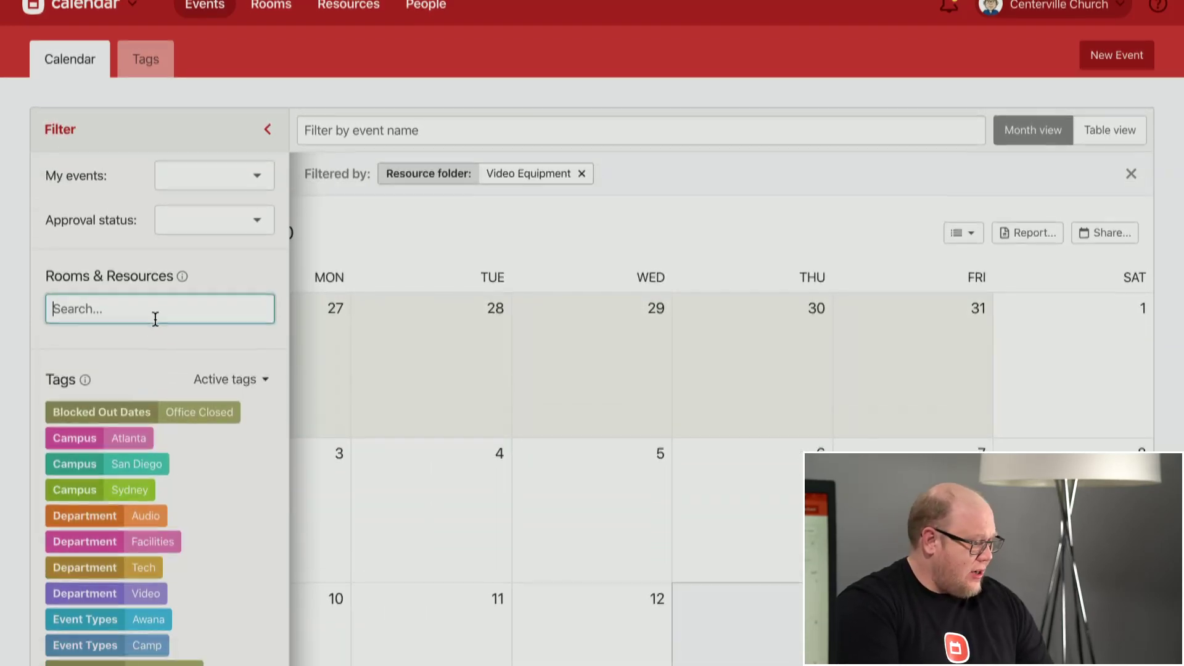
pyautogui.click(268, 129)
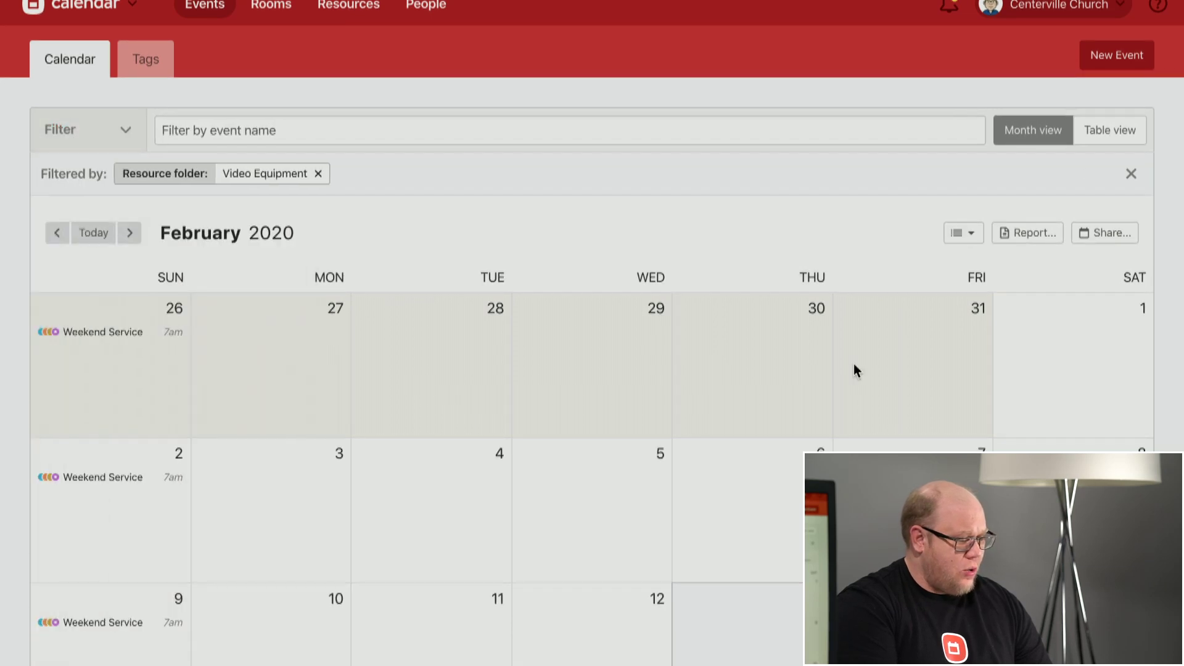
pyautogui.scroll(-4, 854, 364)
pyautogui.scroll(4, 854, 366)
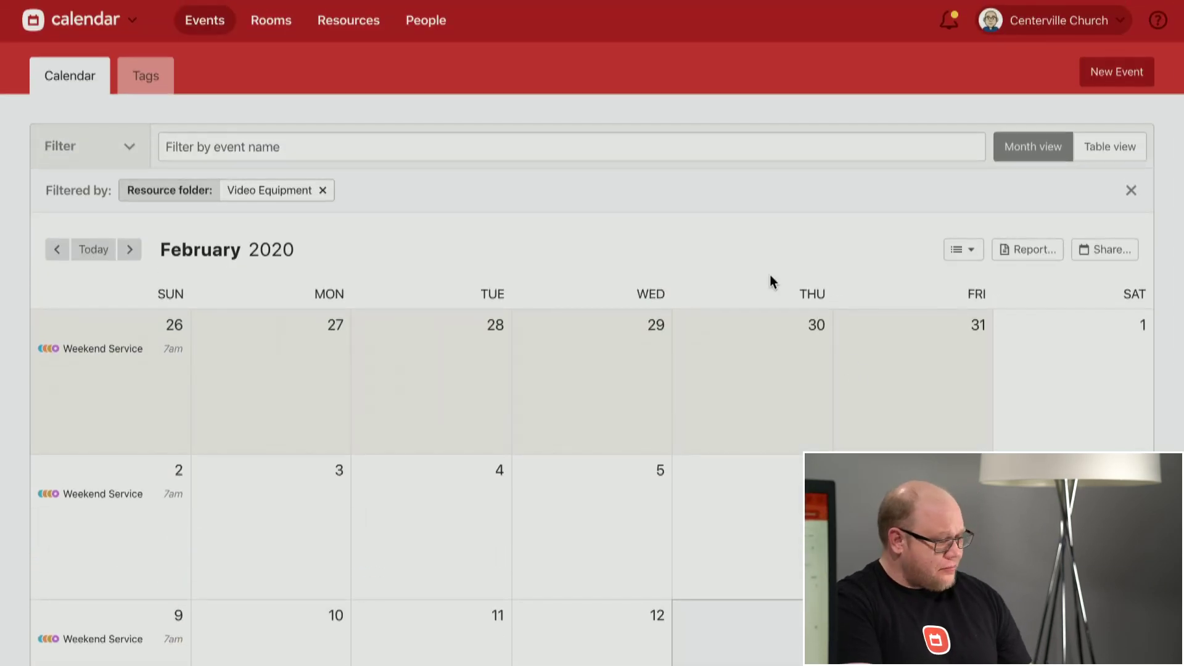
# - Run the Basic Report By Date (New) for the Video Equipment filter, covering February 2 to 29, 2020, in Web Page format
pyautogui.click(1045, 249)
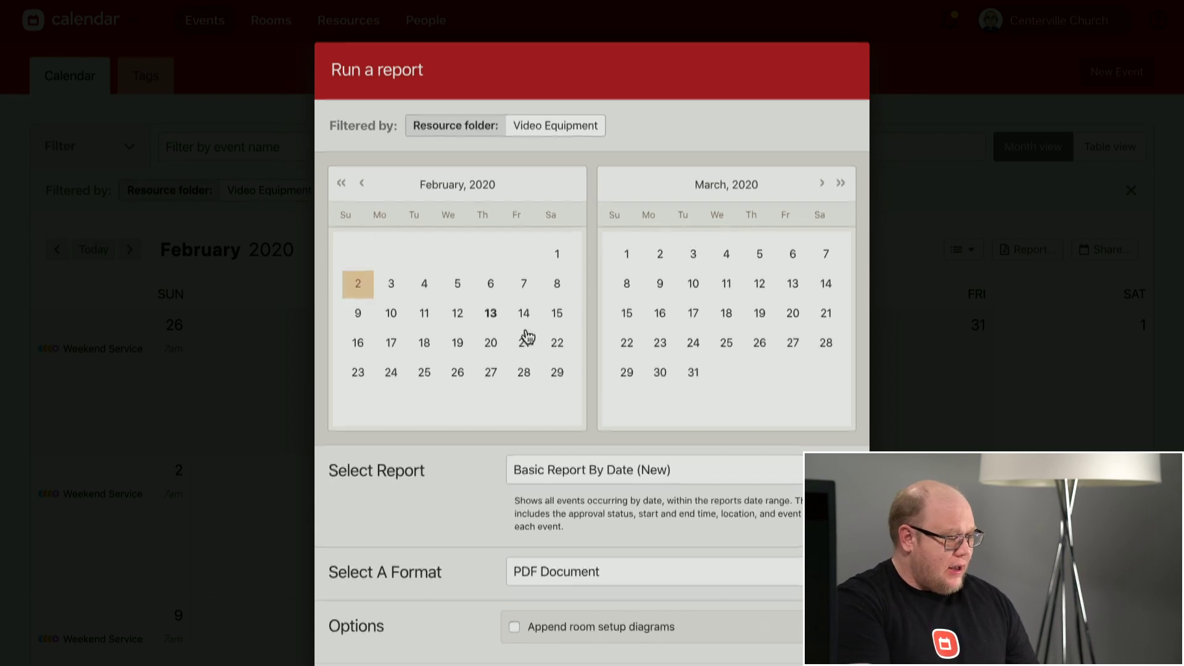
pyautogui.click(557, 378)
pyautogui.scroll(-1, 638, 393)
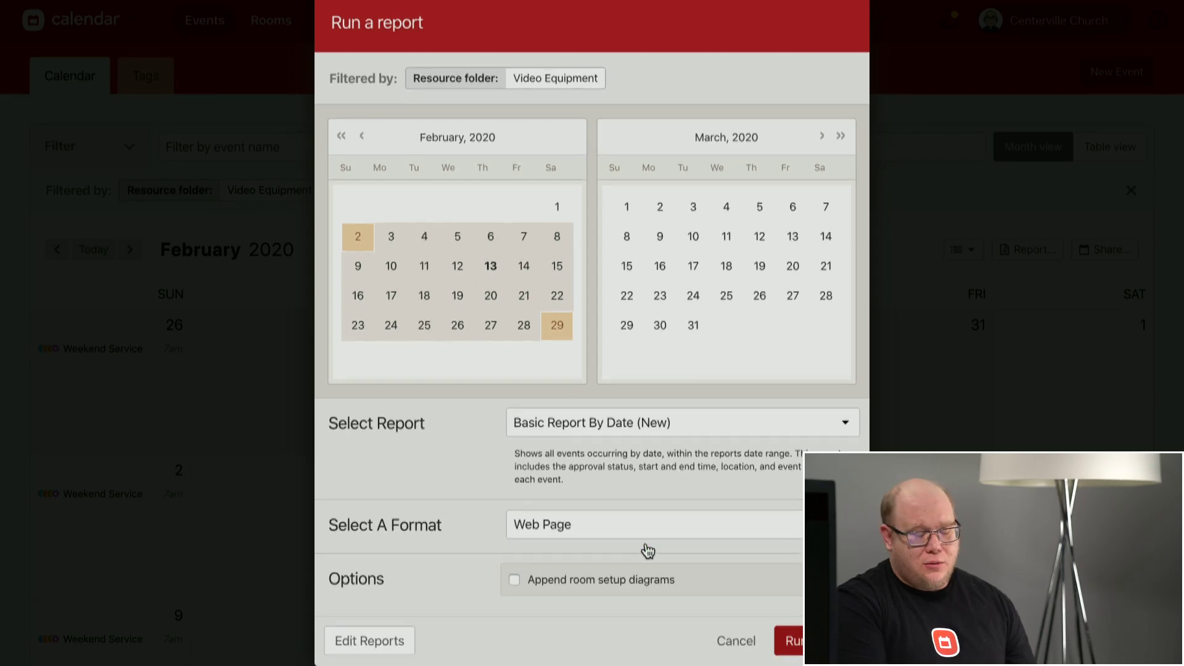
pyautogui.click(789, 641)
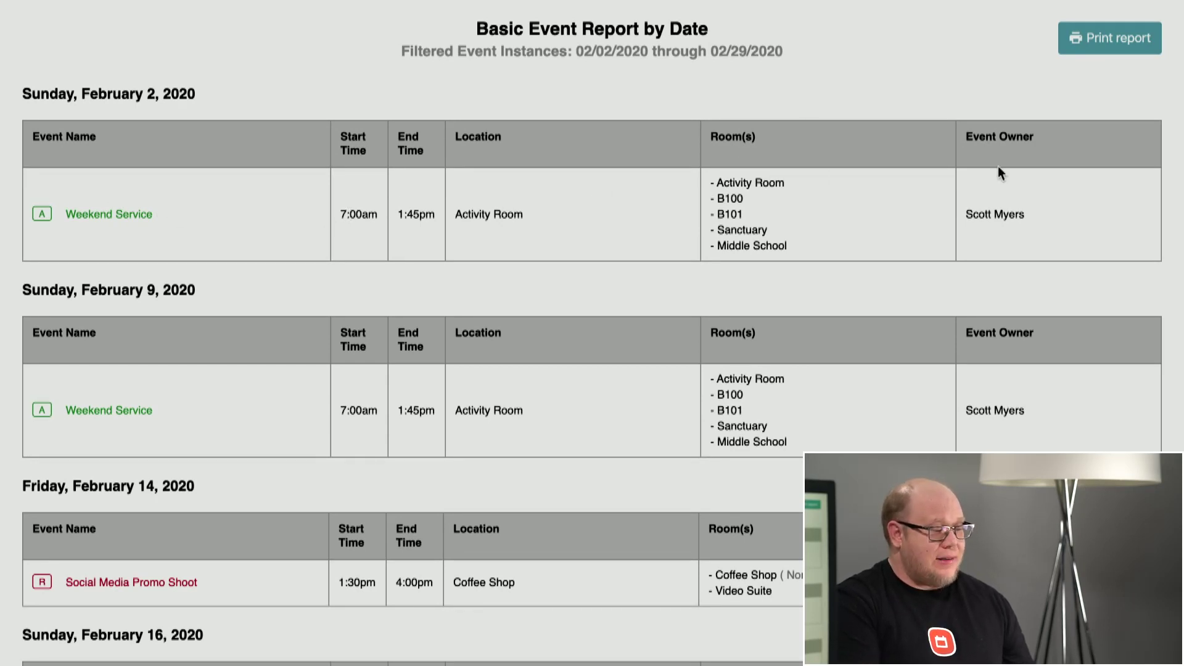
# - Look through the February event report's dates, approval statuses, rooms and event owners, and close it to return to the filtered calendar
pyautogui.scroll(-3, 1019, 315)
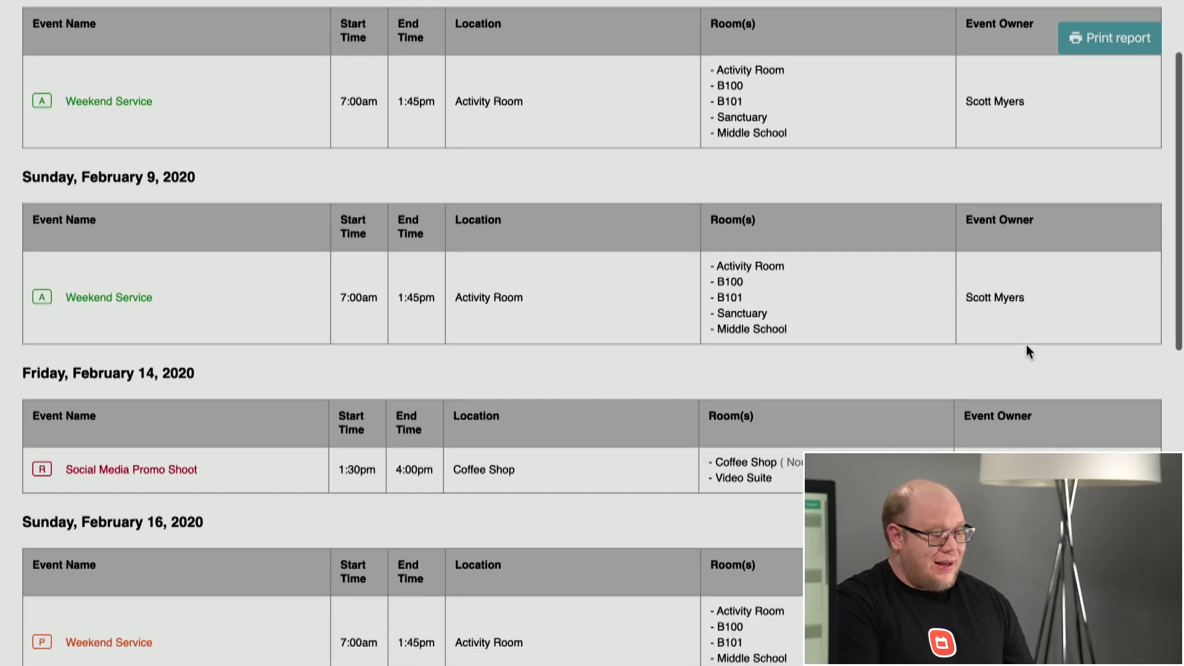
pyautogui.scroll(-2, 999, 388)
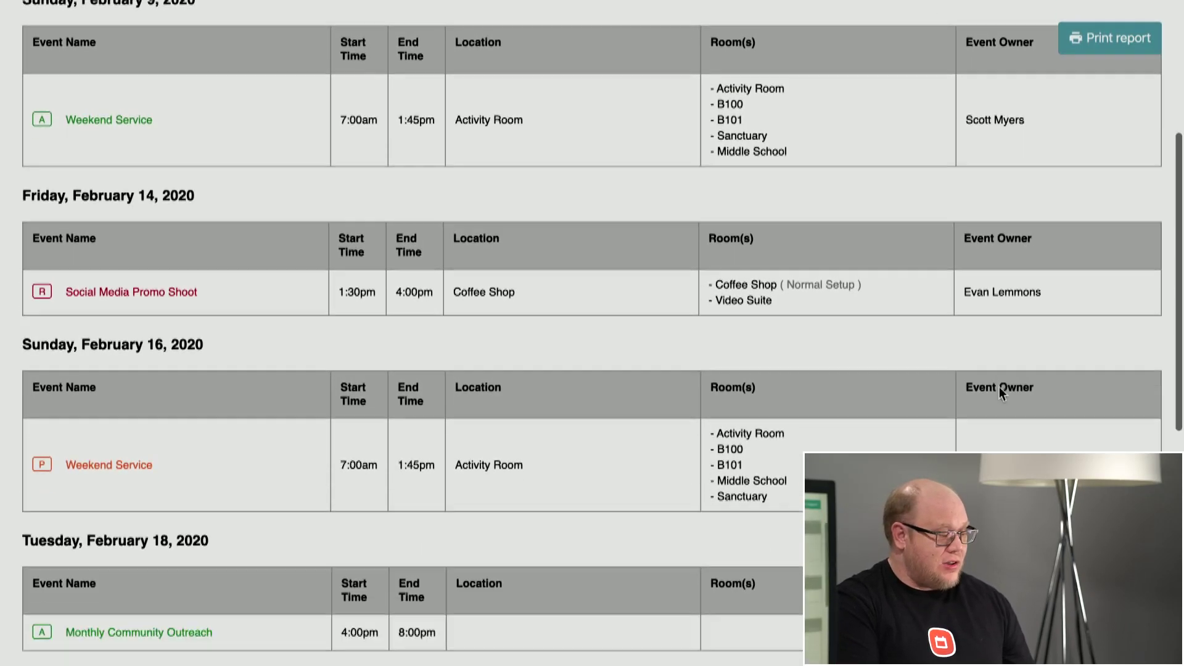
pyautogui.scroll(1, 1001, 393)
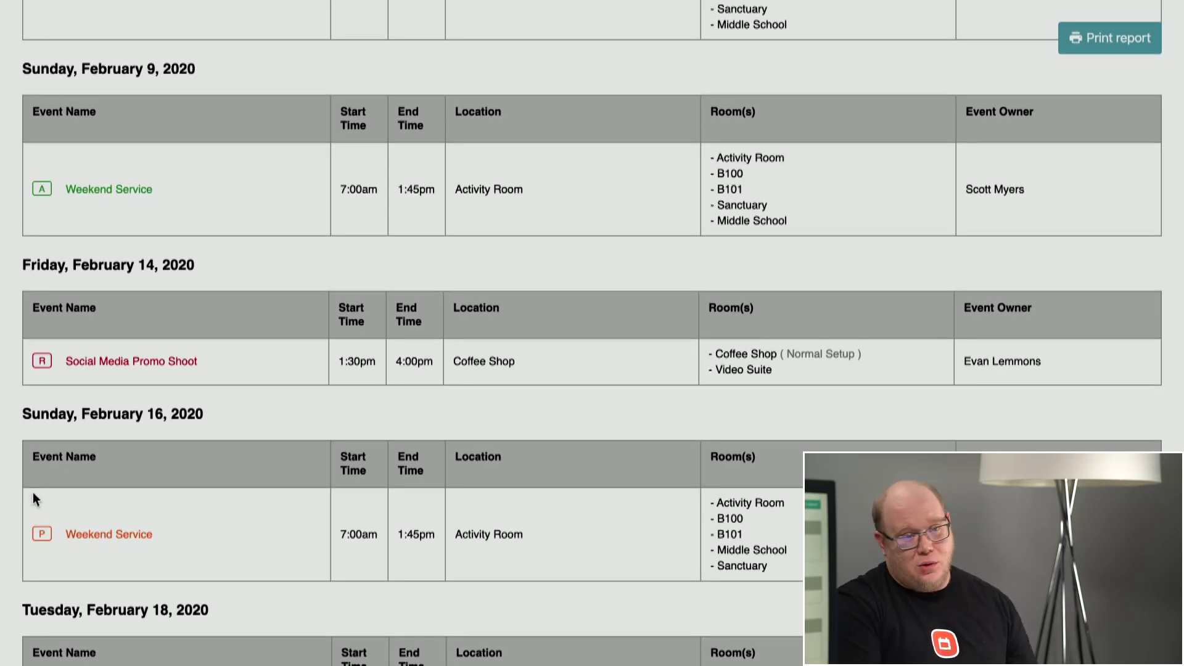
pyautogui.scroll(3, 34, 499)
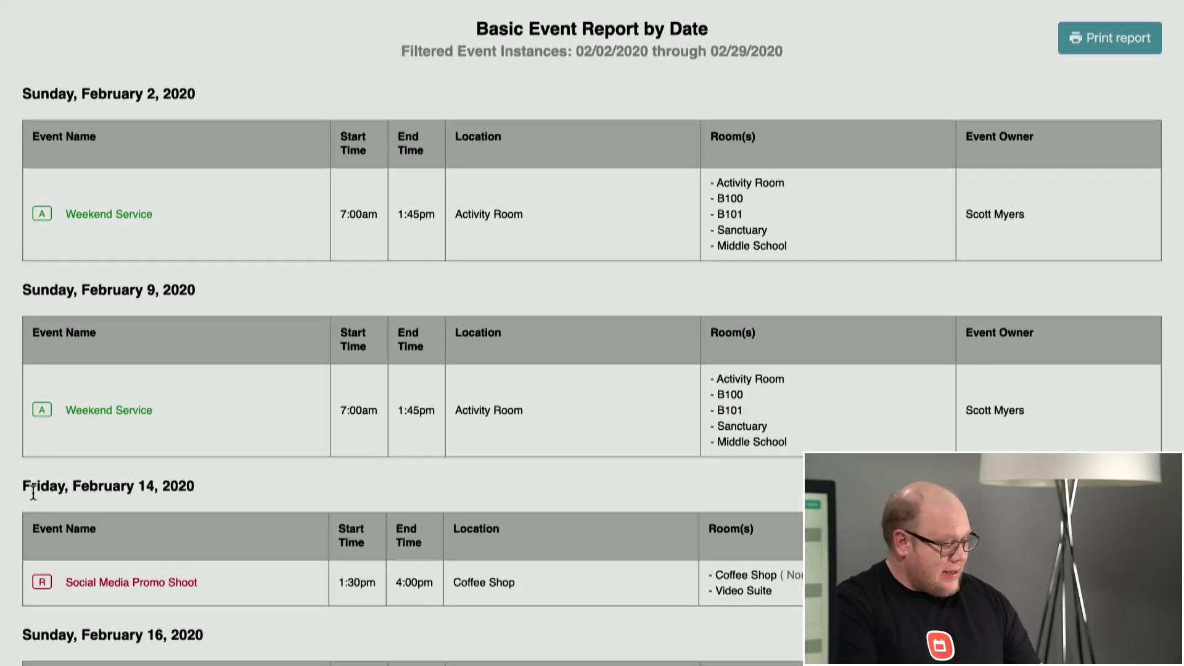
pyautogui.scroll(-3, 33, 493)
pyautogui.hotkey('ctrl', 'w')
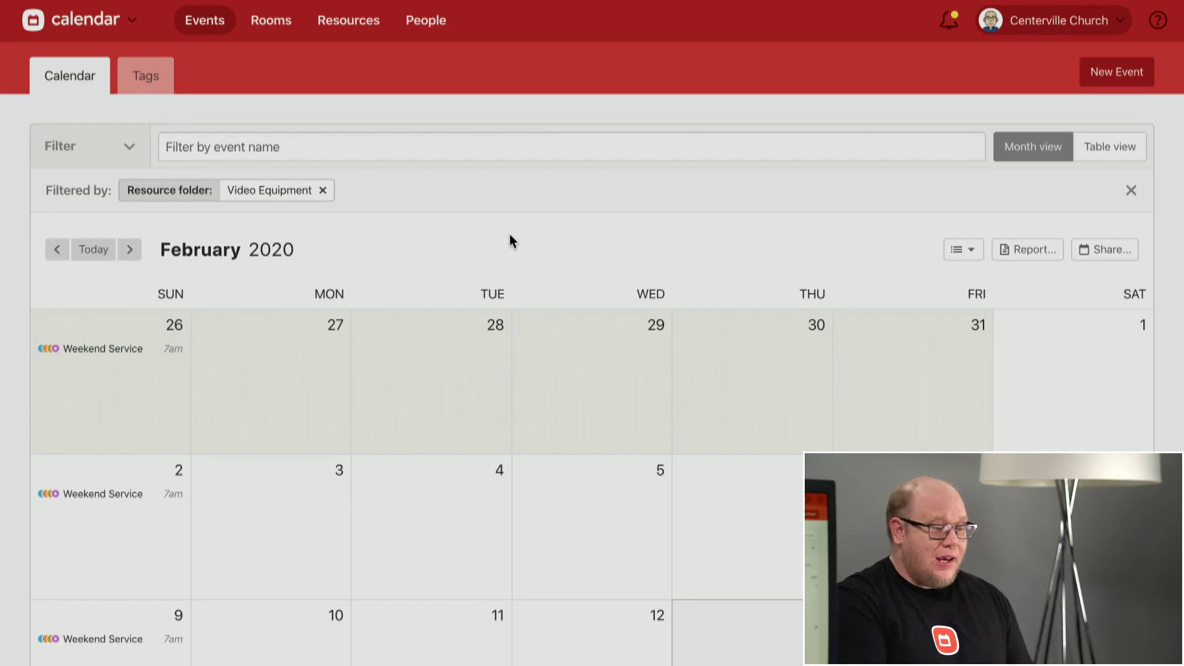
# - Open the pending conflicts and approvals, and expand Kids Midweek's B100 request and its resources not in a room
pyautogui.click(948, 25)
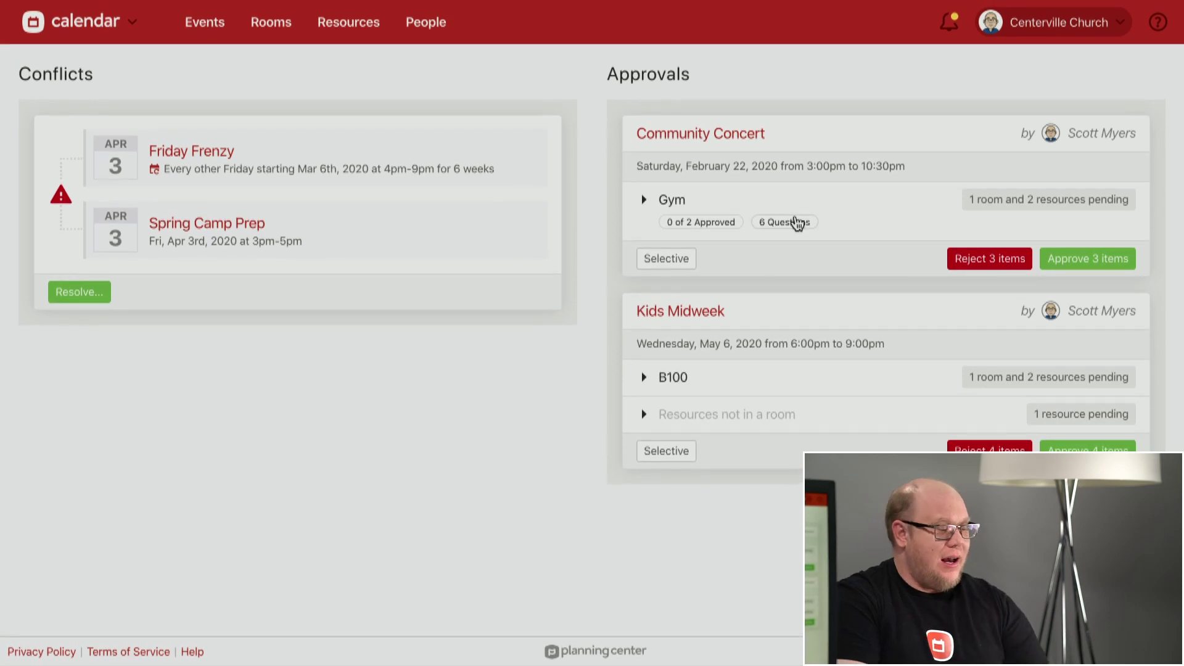
pyautogui.click(642, 415)
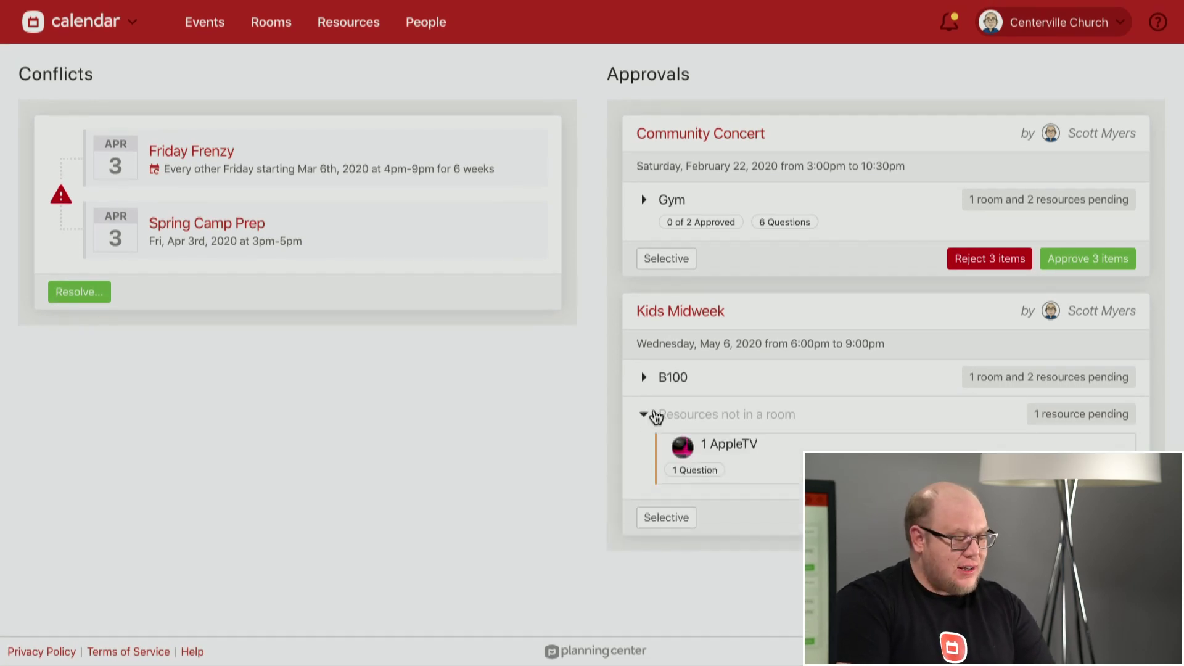
pyautogui.click(645, 378)
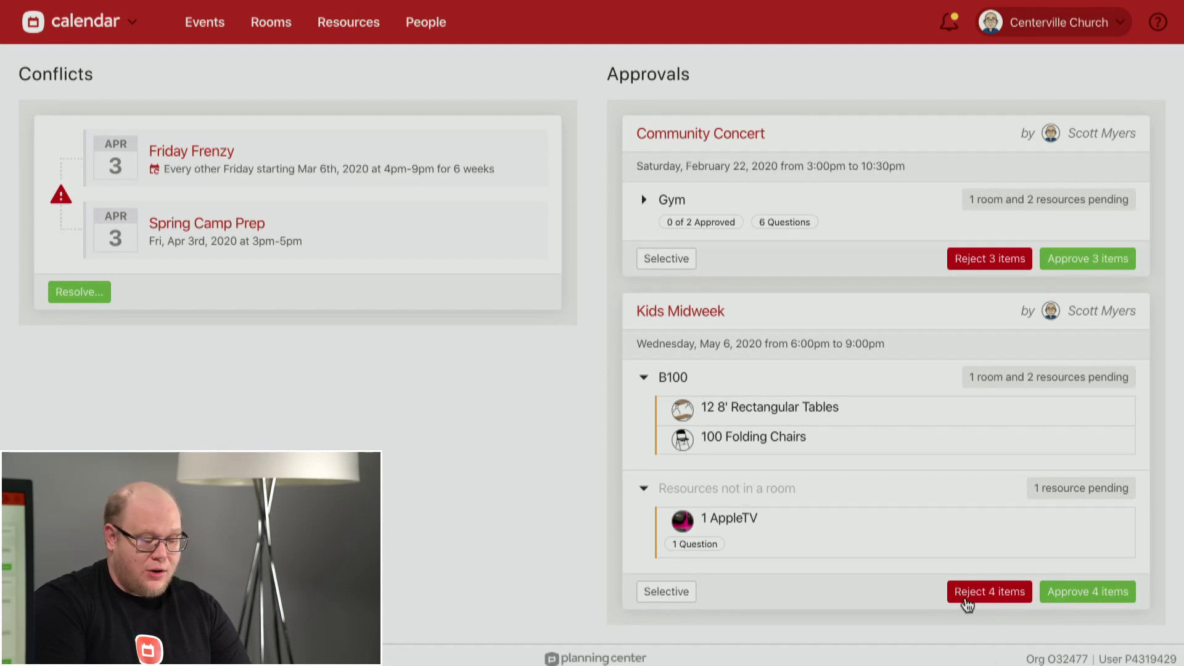
# - Turn on selective approval for Kids Midweek, and exclude the B100 room and the AppleTV from the selected items
pyautogui.click(690, 593)
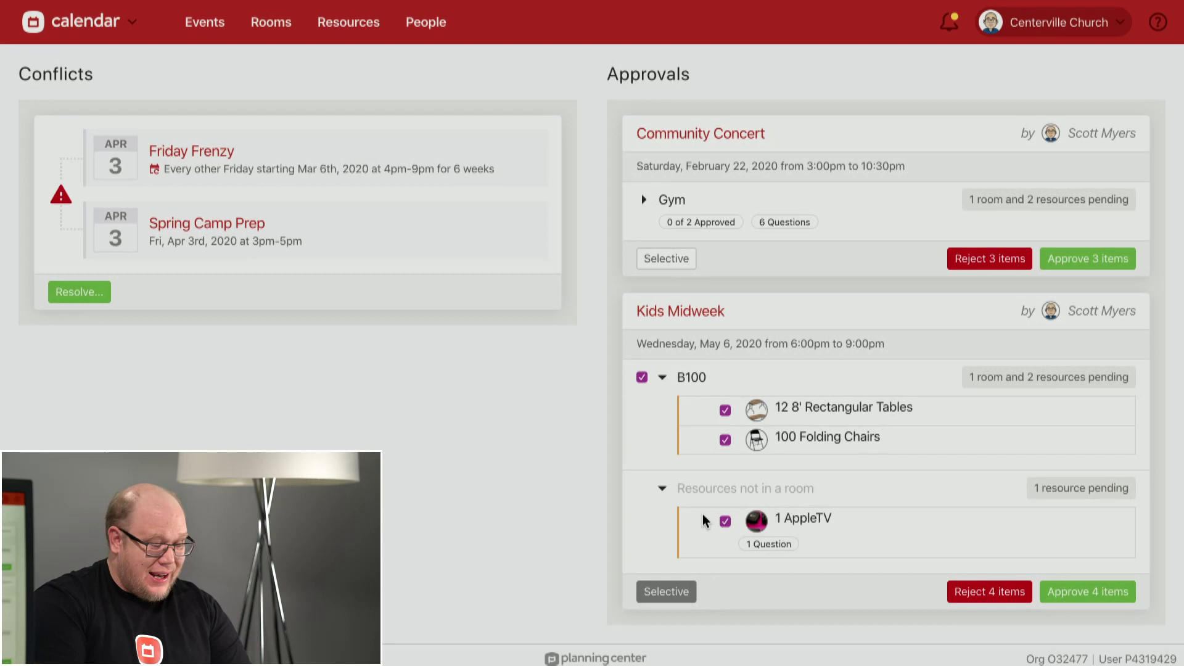
pyautogui.click(642, 378)
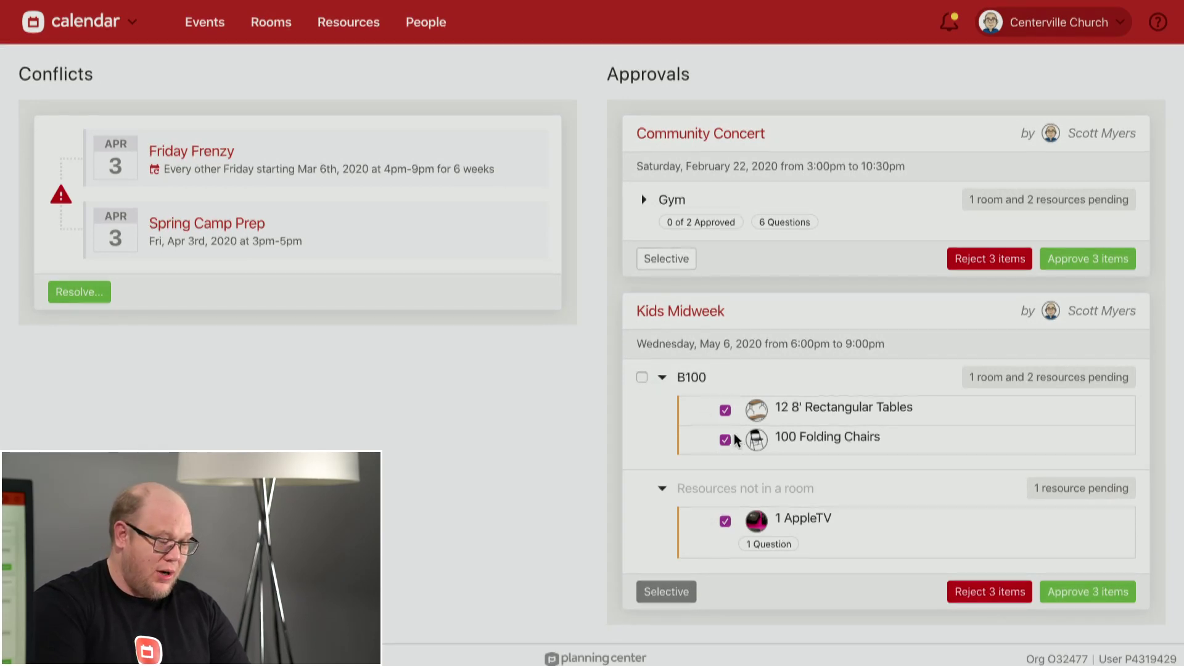
pyautogui.click(725, 521)
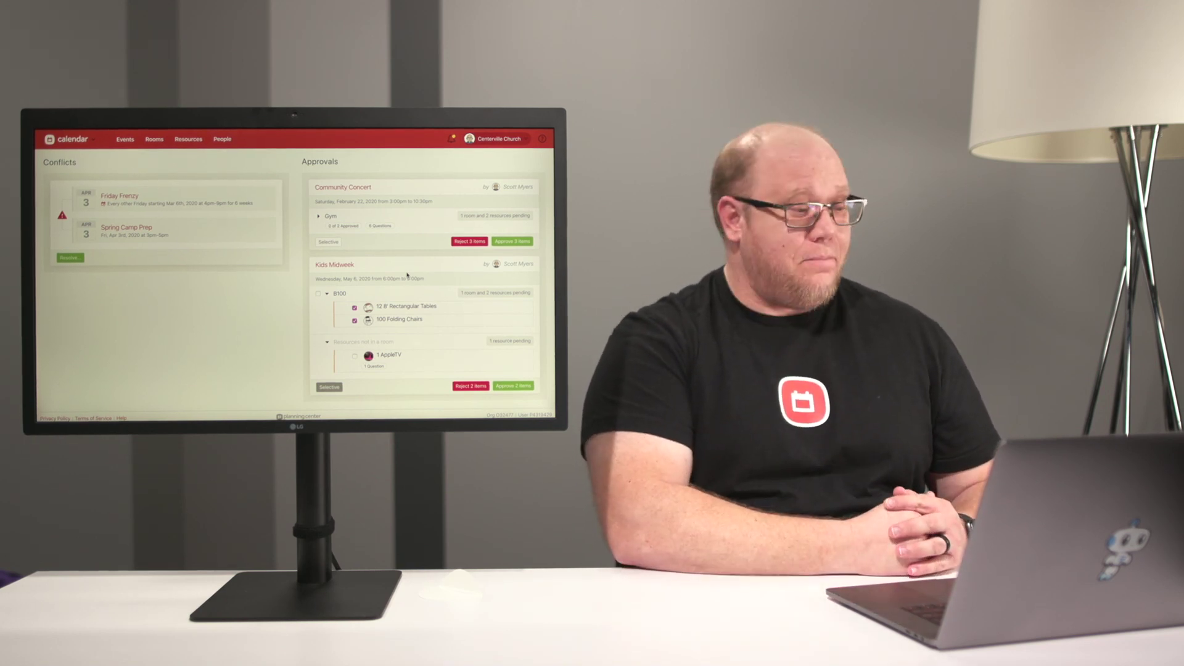
# - Start resolving the April 3 Gym conflict, compare the outcomes of favoring each event, and select Spring Camp Prep over Friday Frenzy
pyautogui.click(80, 259)
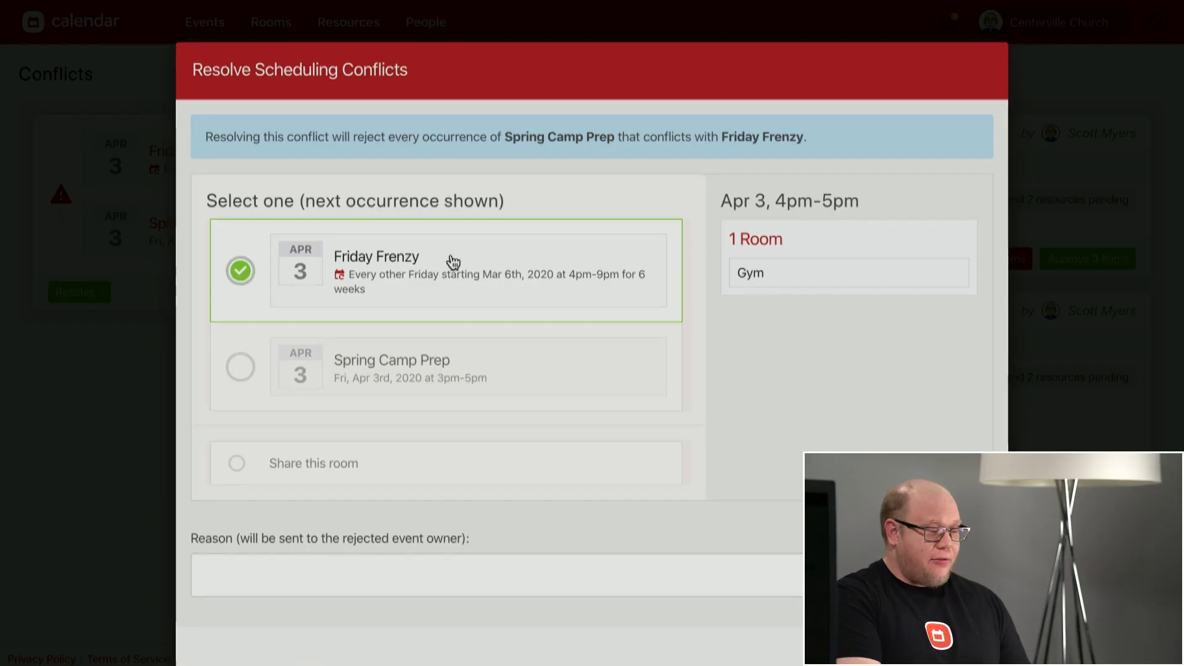
pyautogui.click(514, 363)
pyautogui.click(519, 306)
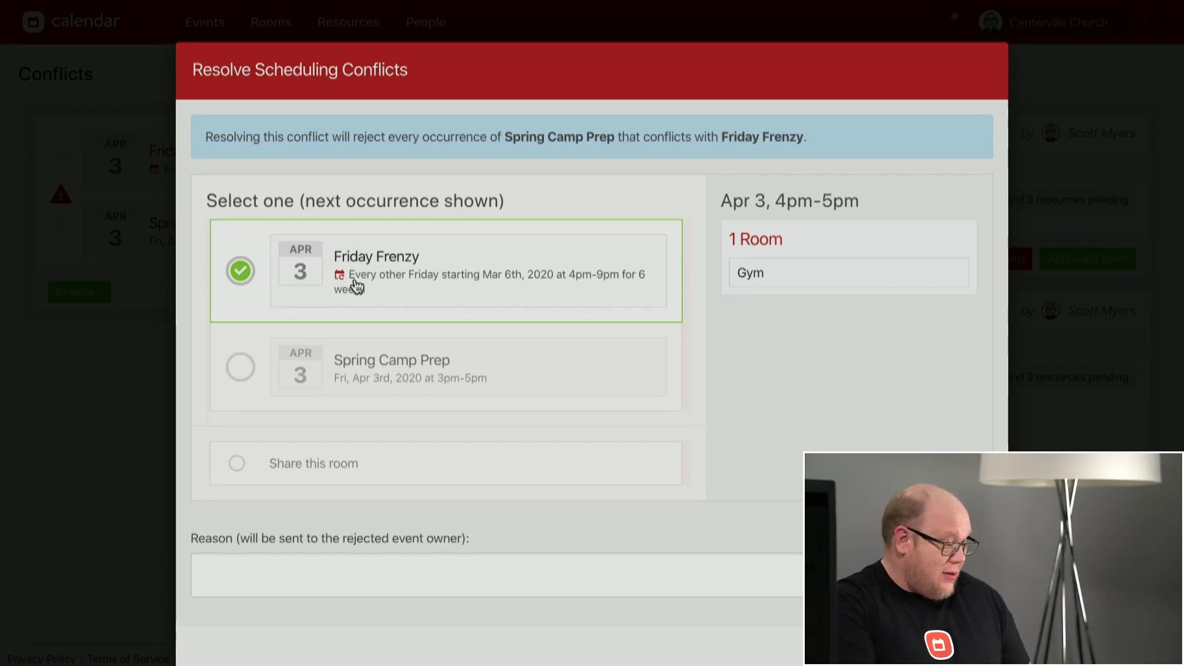
pyautogui.click(526, 355)
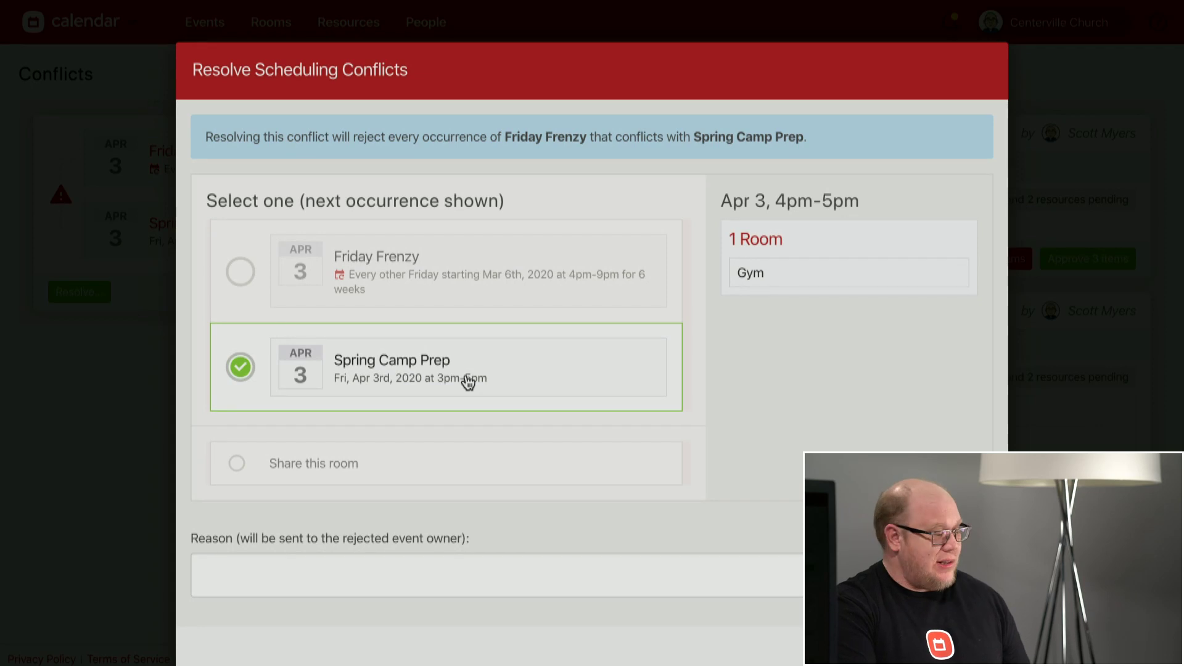
# - Enter "Please find somewhere else to meet for Friday Frenzy" as the reason for the rejected event owner, and highlight the recipient note
pyautogui.click(452, 568)
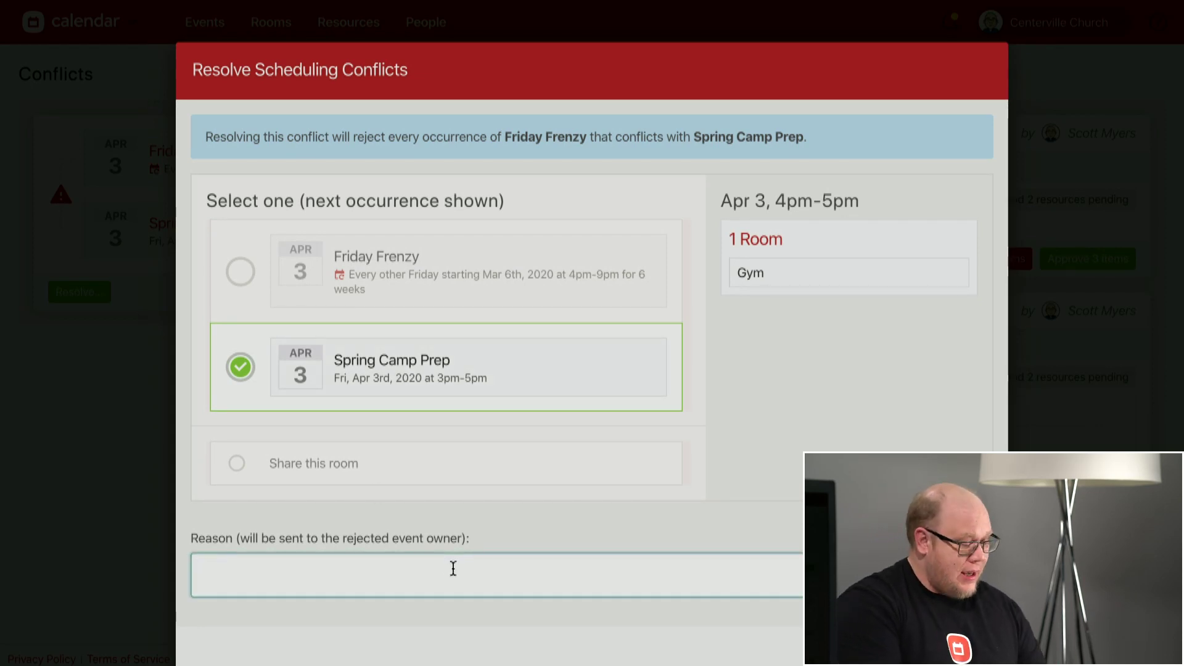
pyautogui.write('Please find ')
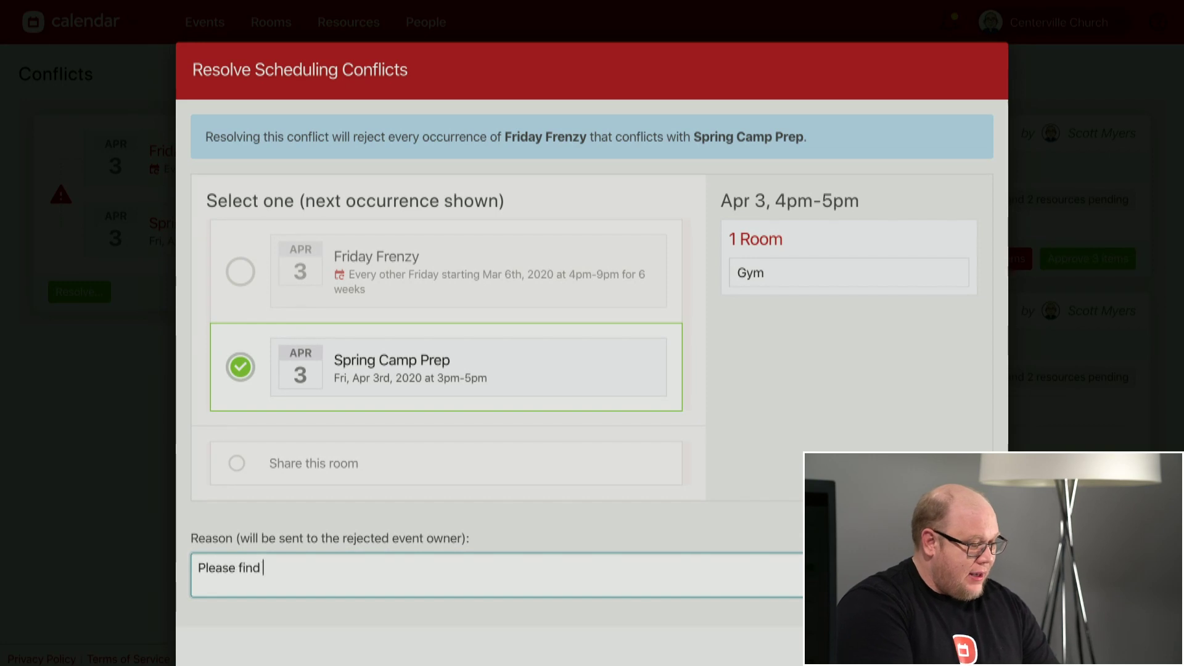
pyautogui.write('somewhere els')
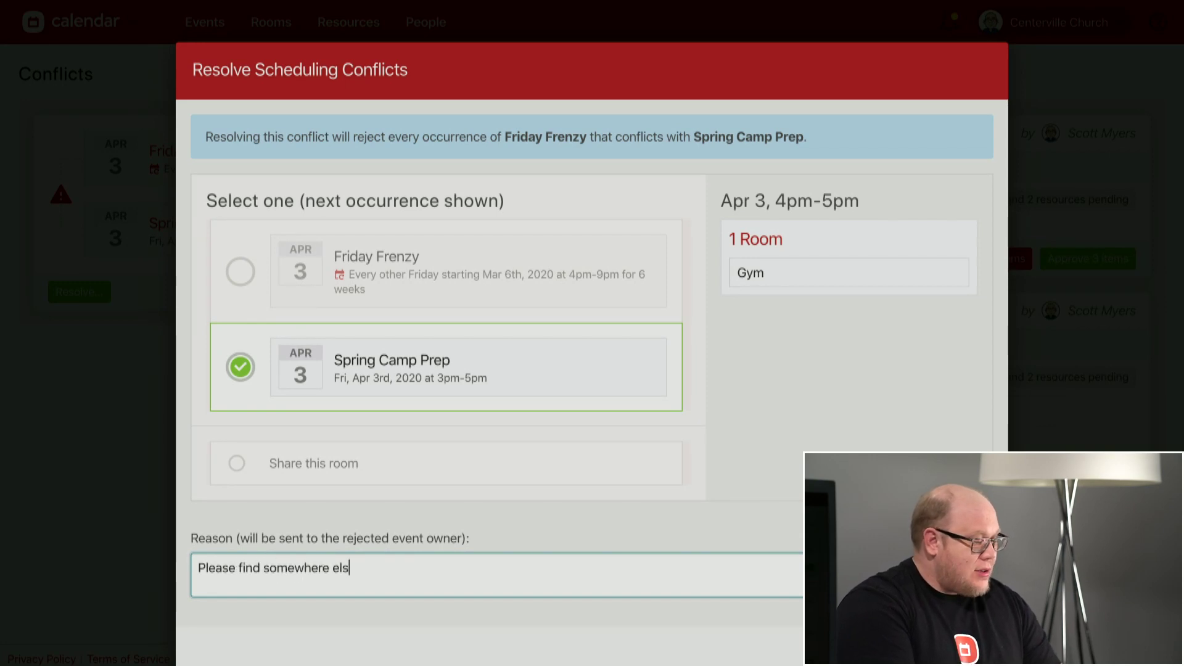
pyautogui.write('e to meet for Friday Frenzy')
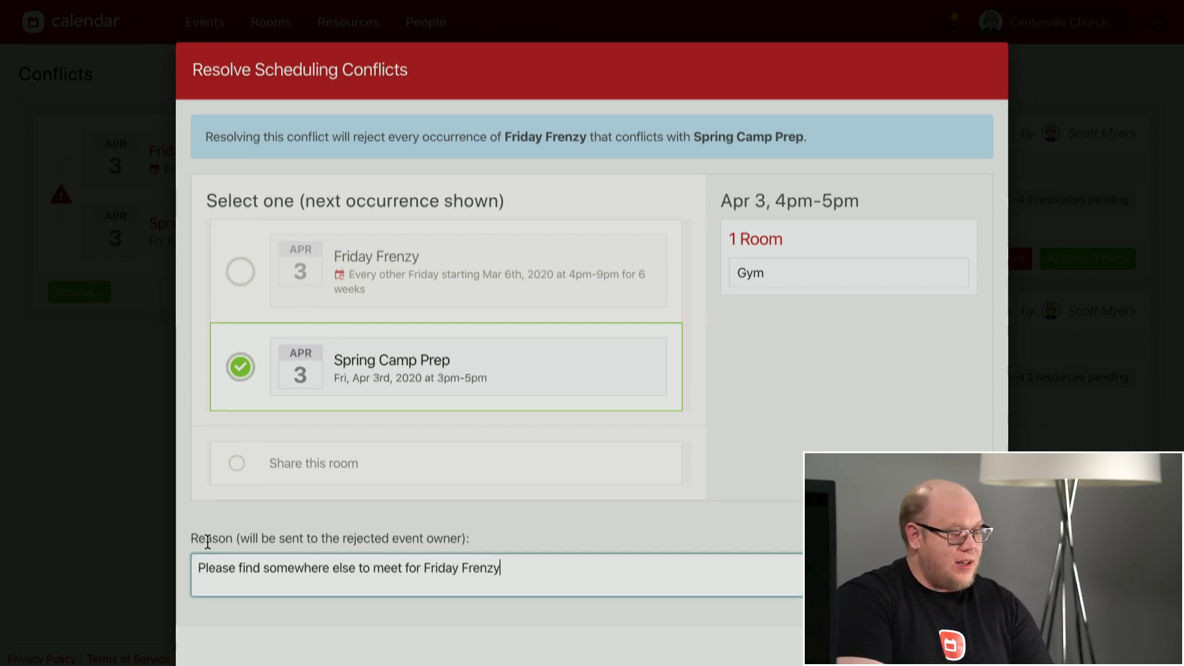
pyautogui.moveTo(298, 540); pyautogui.dragTo(356, 539)
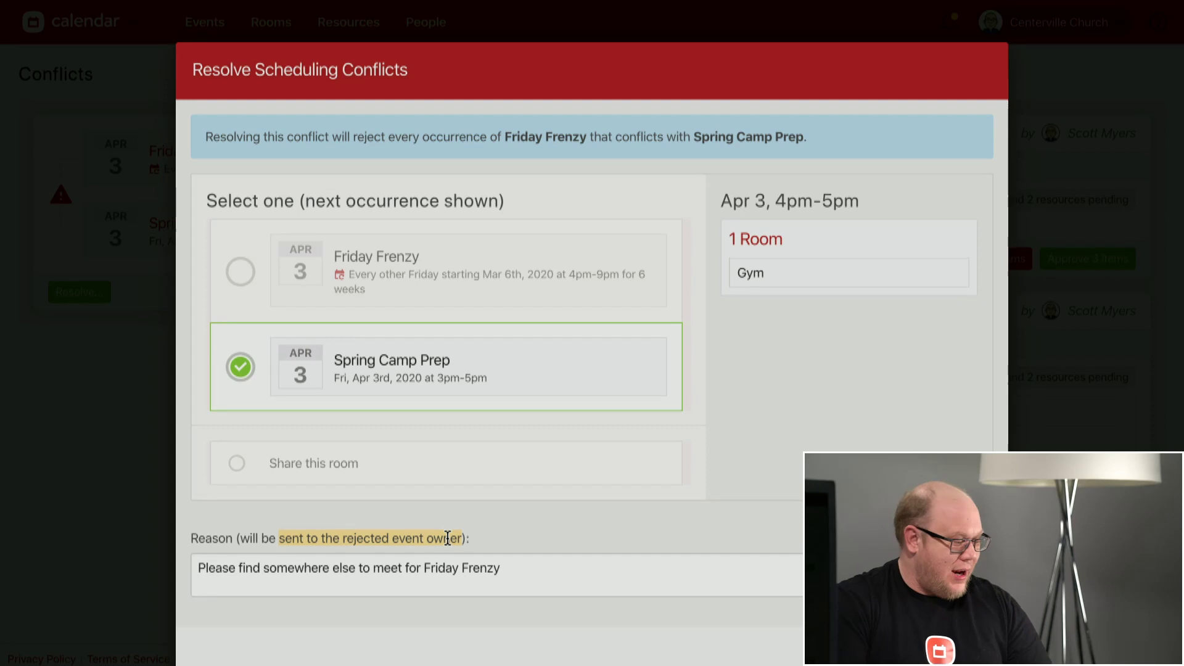
# - Choose to share the Gym between Friday Frenzy and Spring Camp Prep, with the reason "Please share this room with each other"
pyautogui.click(250, 463)
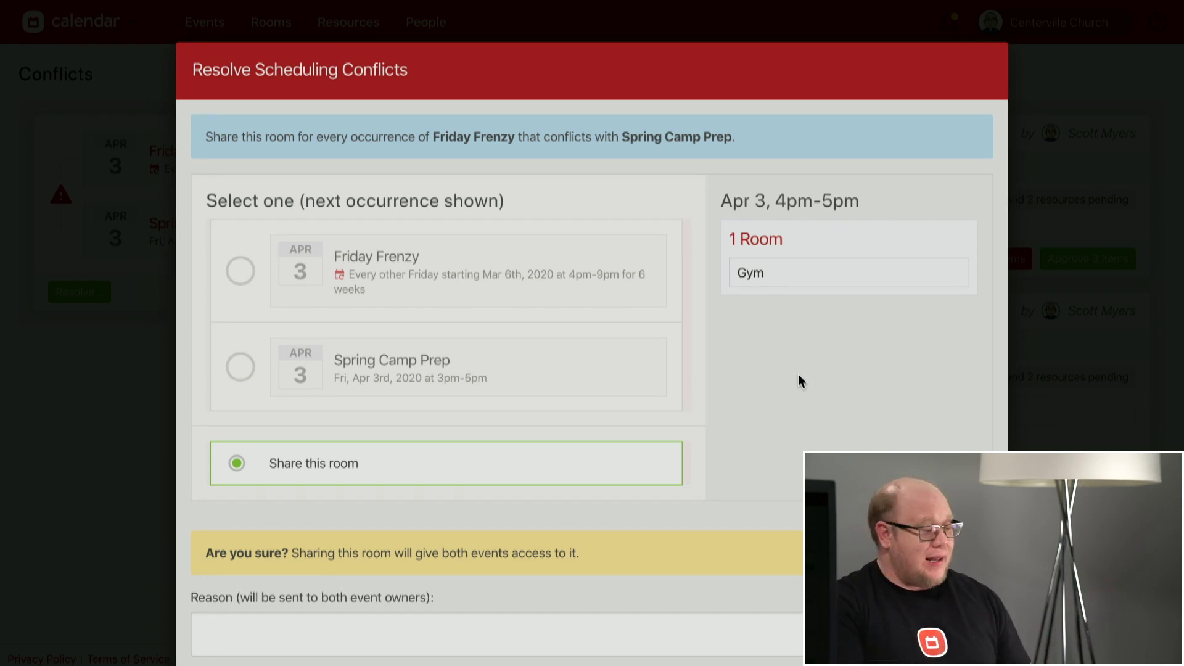
pyautogui.scroll(-1, 798, 373)
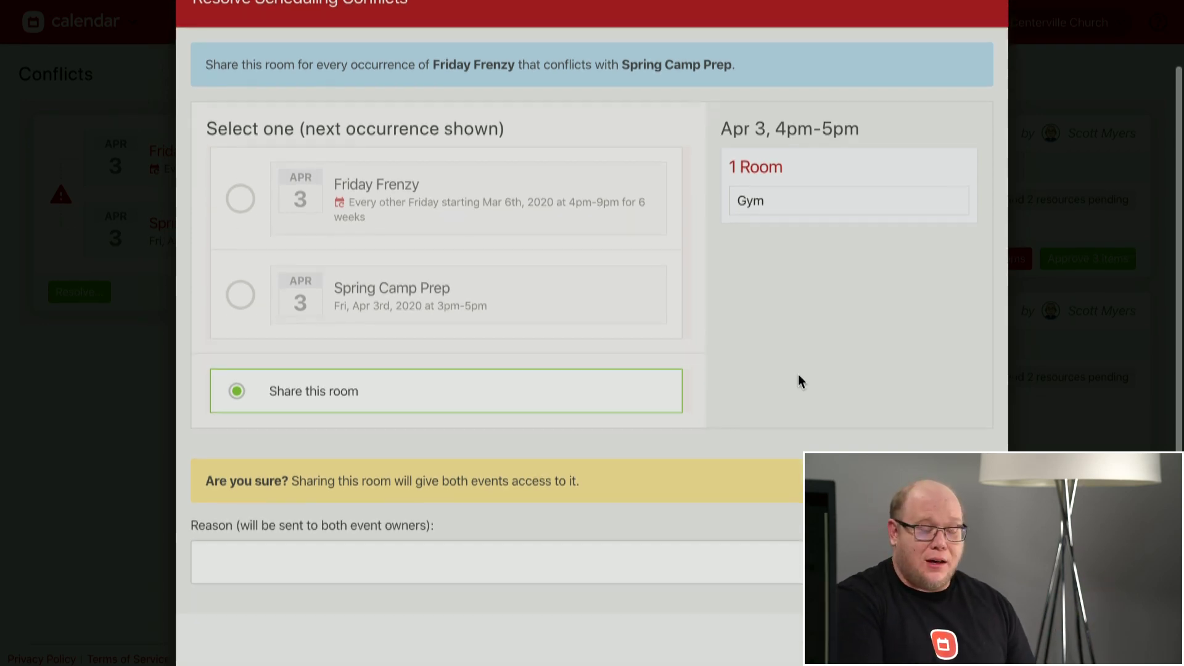
pyautogui.click(619, 569)
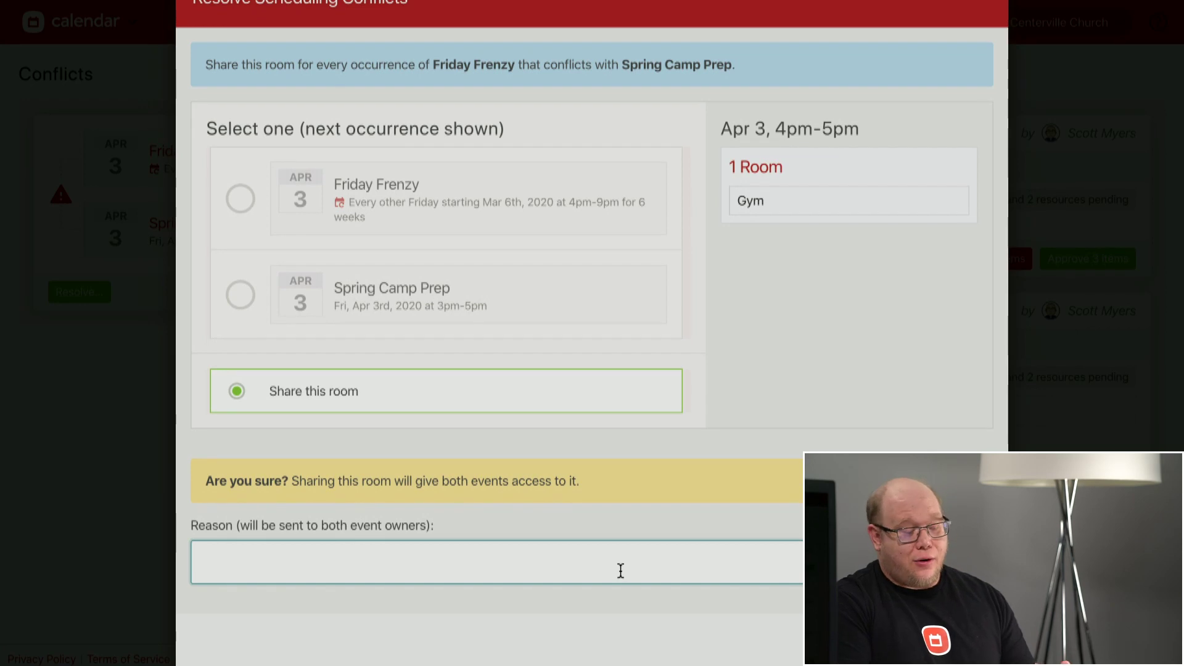
pyautogui.write('Please sha')
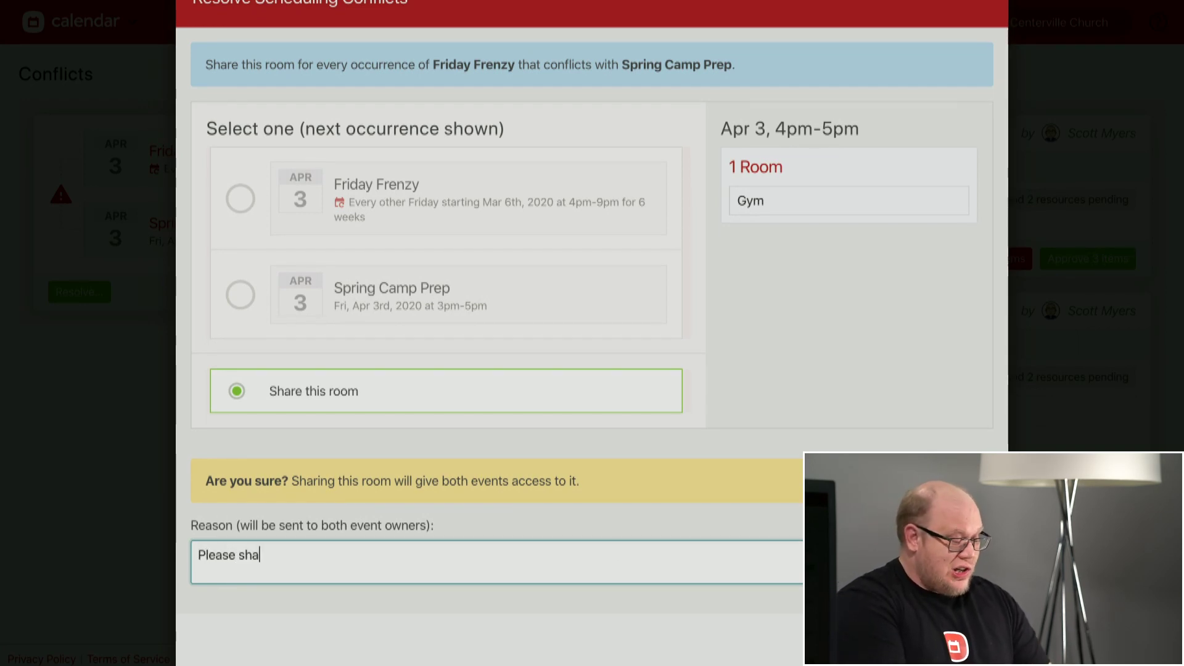
pyautogui.write('re this room with')
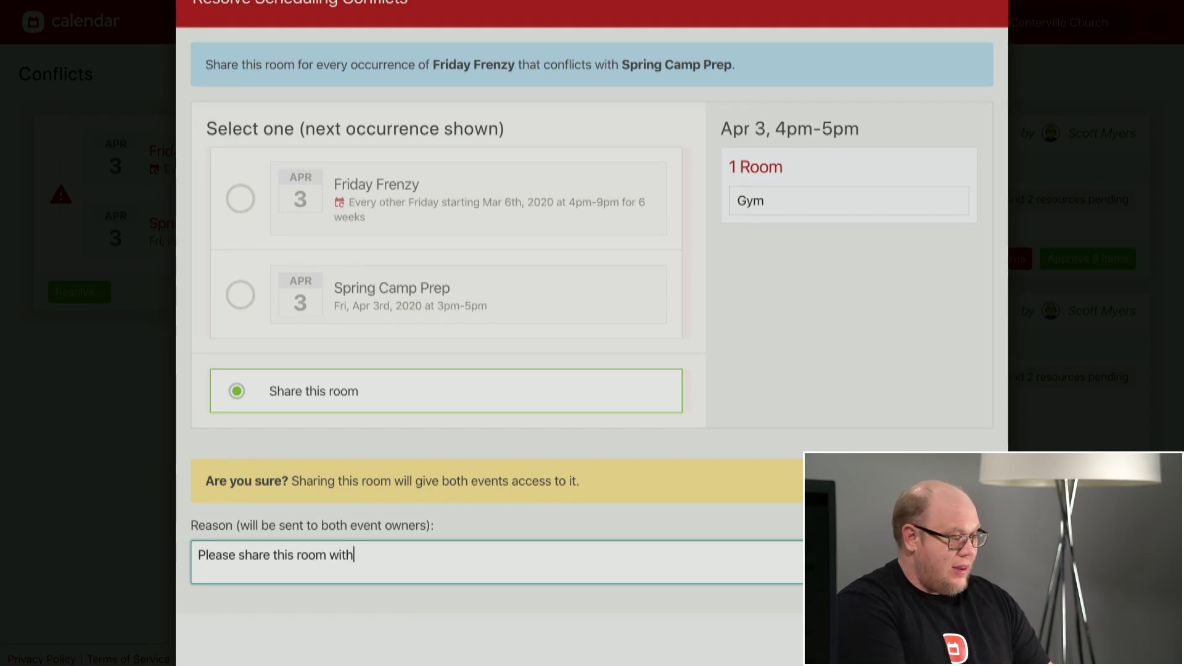
pyautogui.write(' each other')
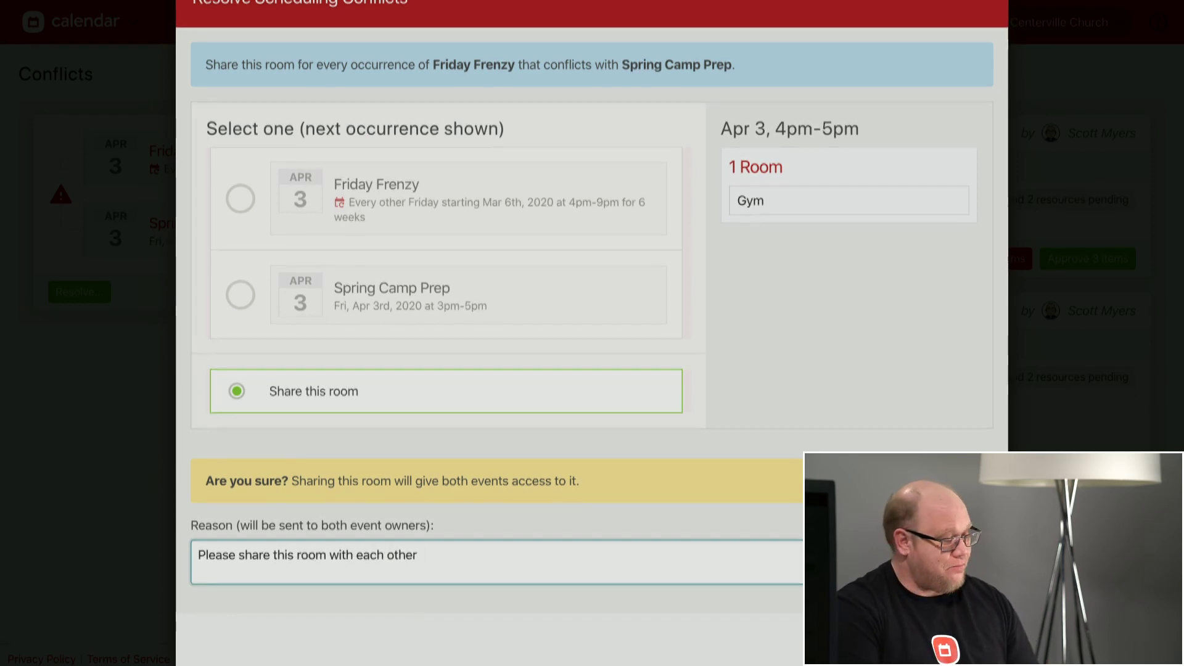